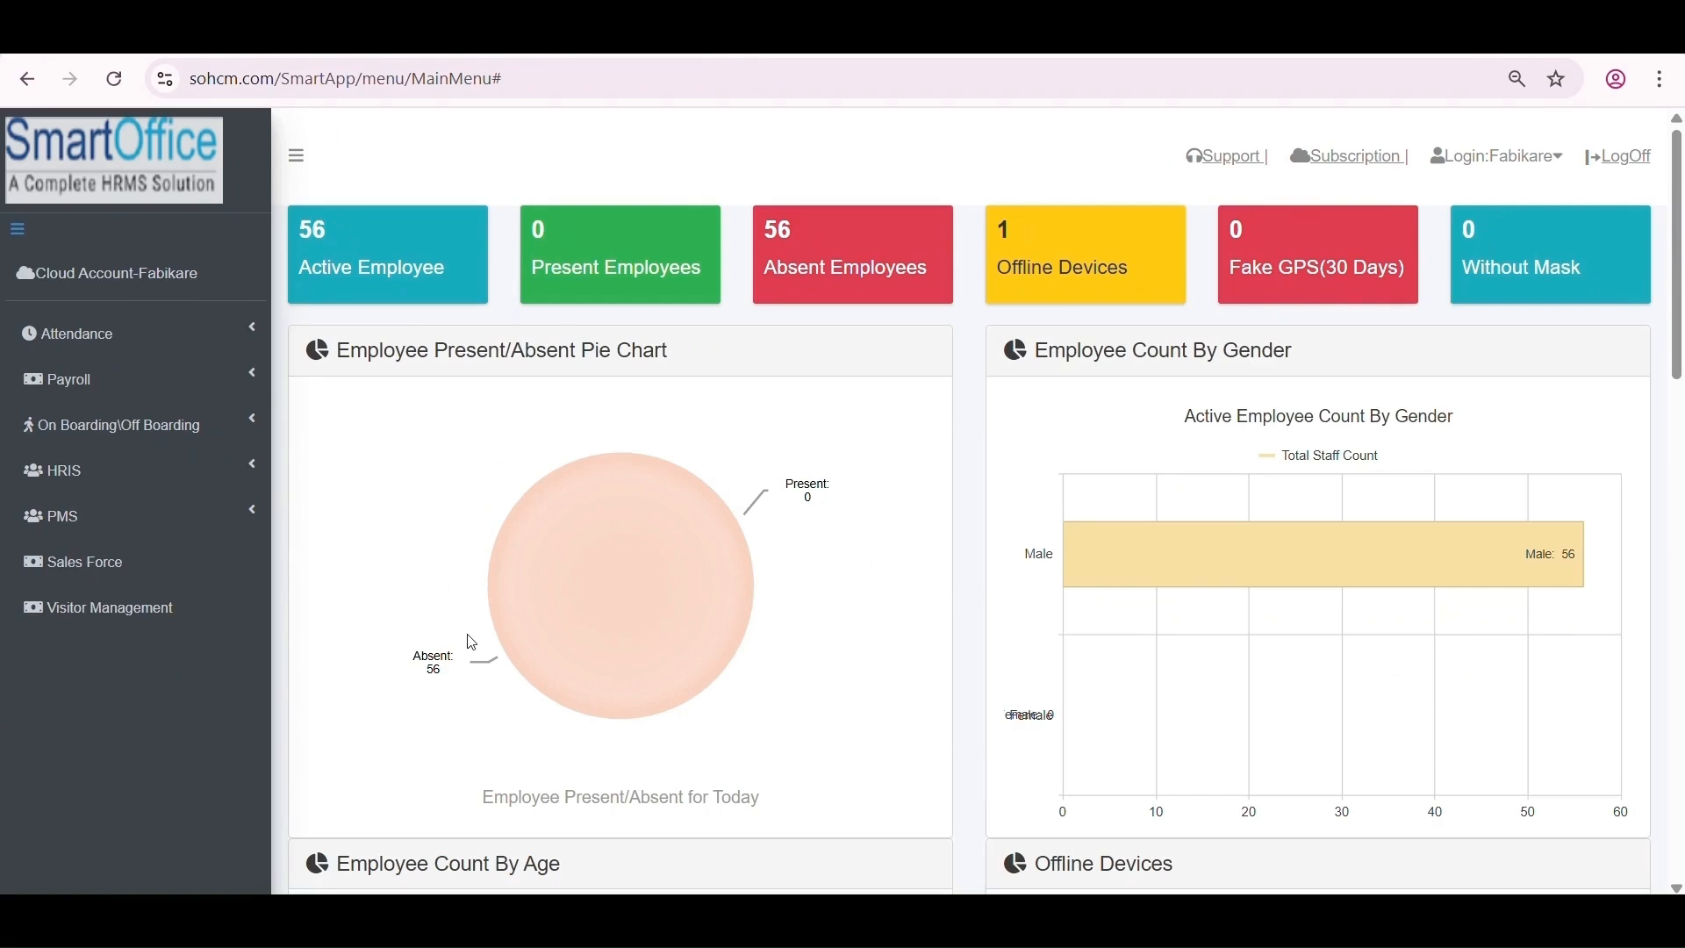
Open the Casual Leave entry's details from the leave types in the Attendance Classified Master.
left_click(164, 349)
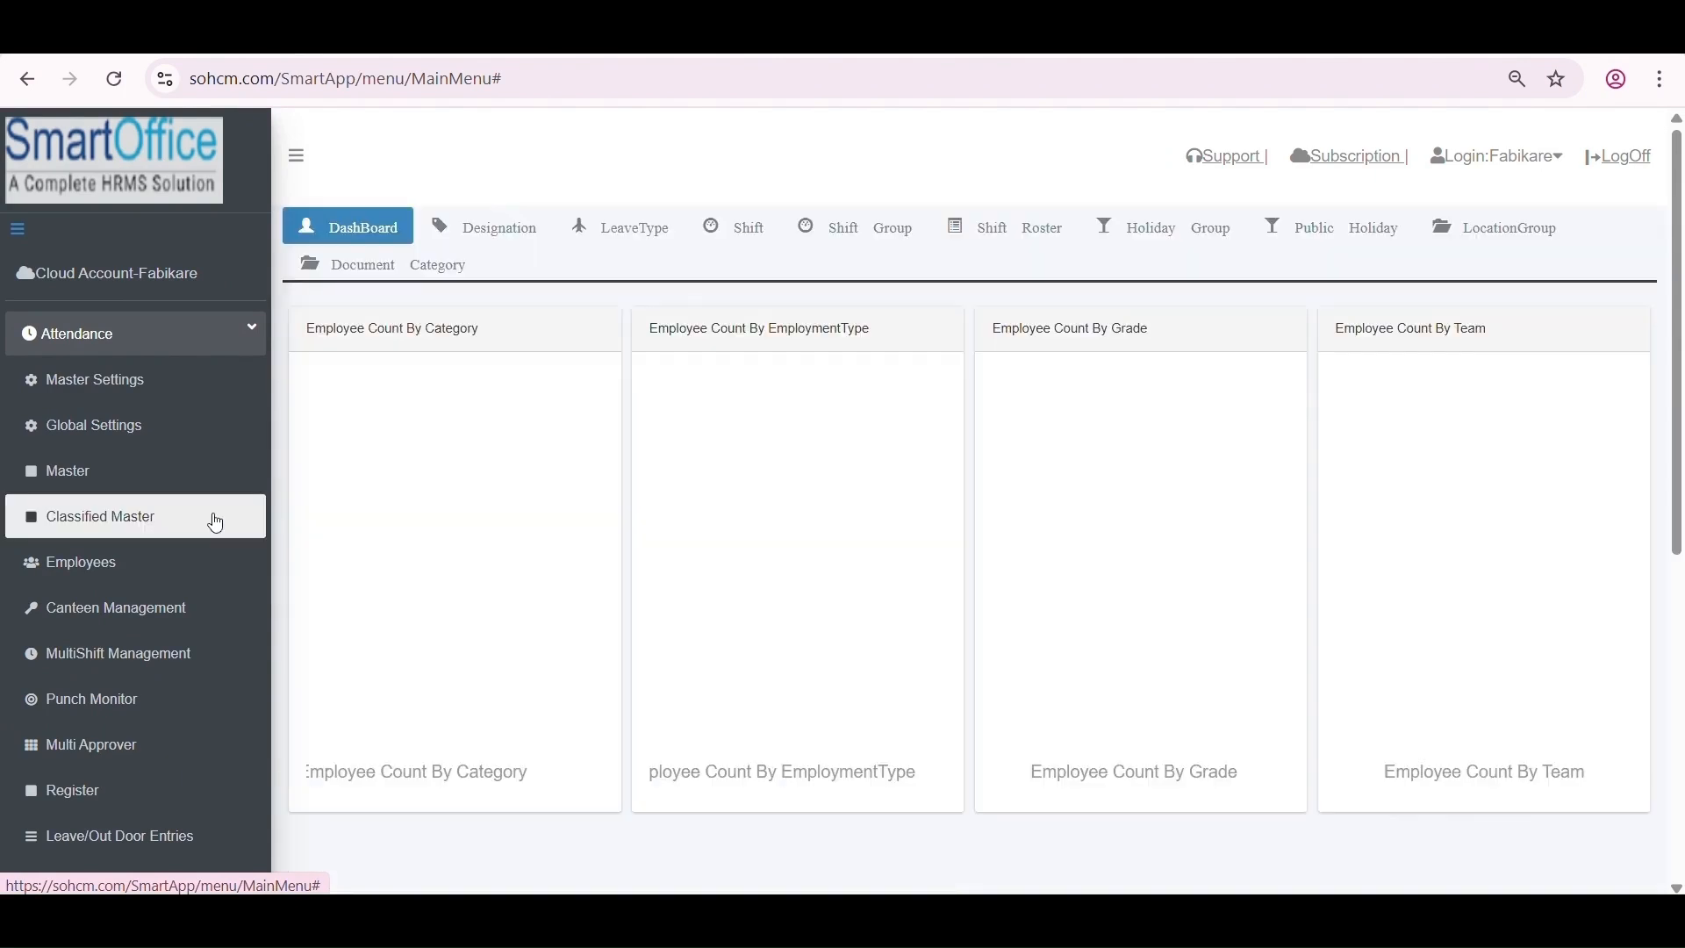
left_click(622, 233)
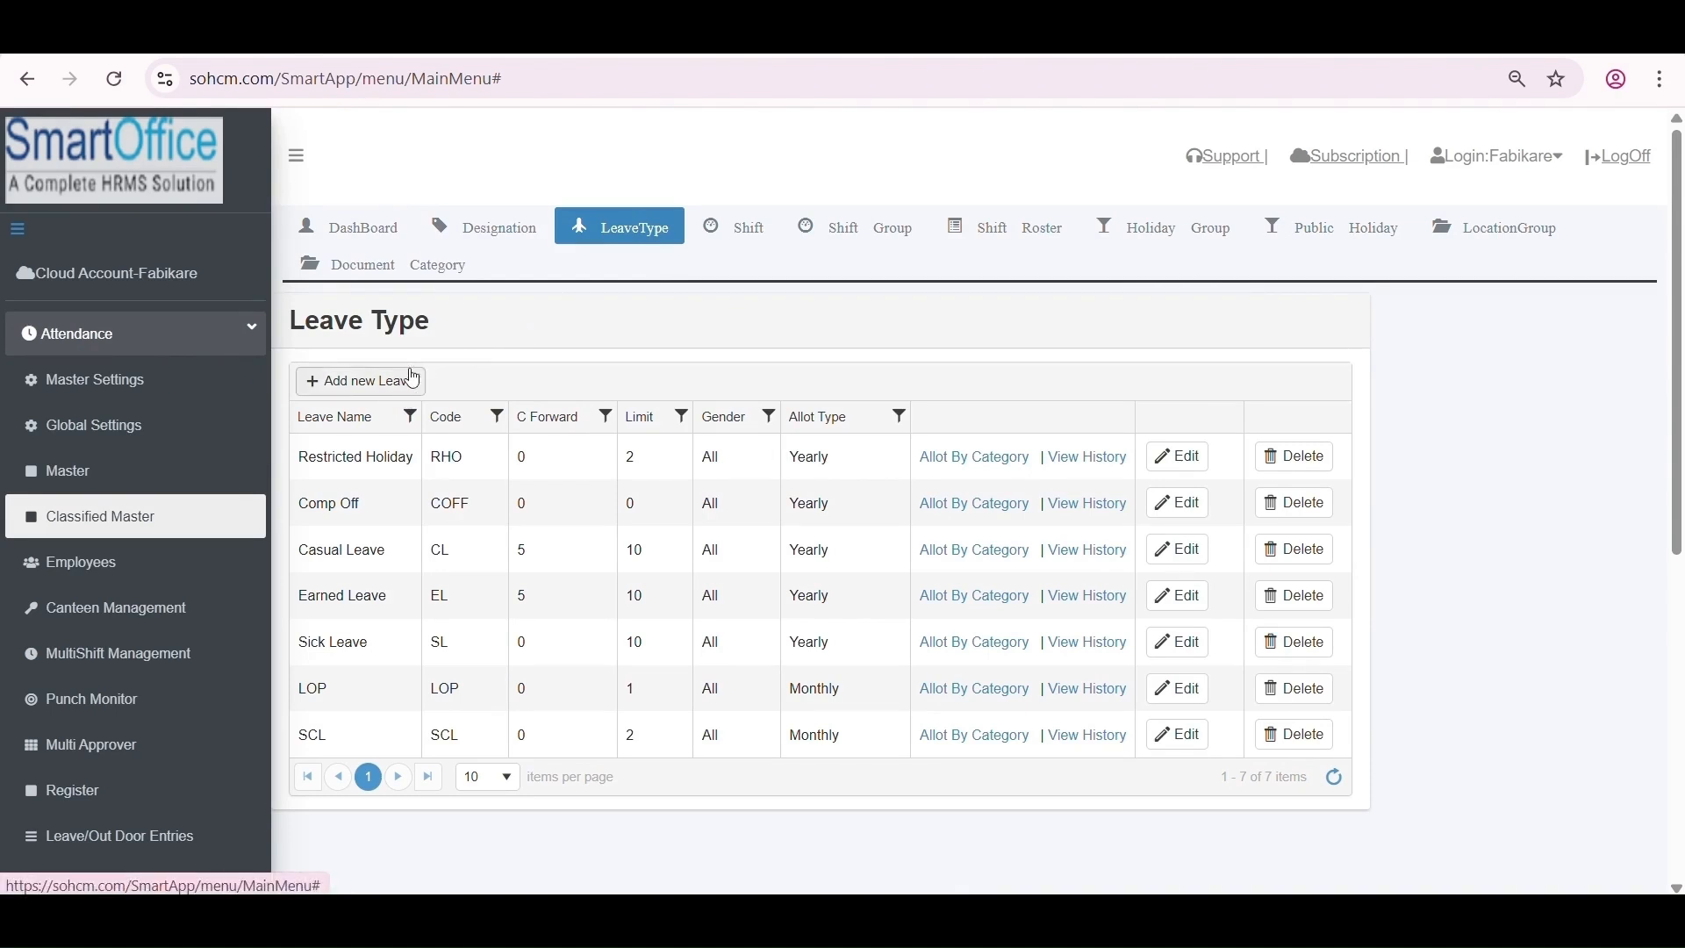
left_click(367, 381)
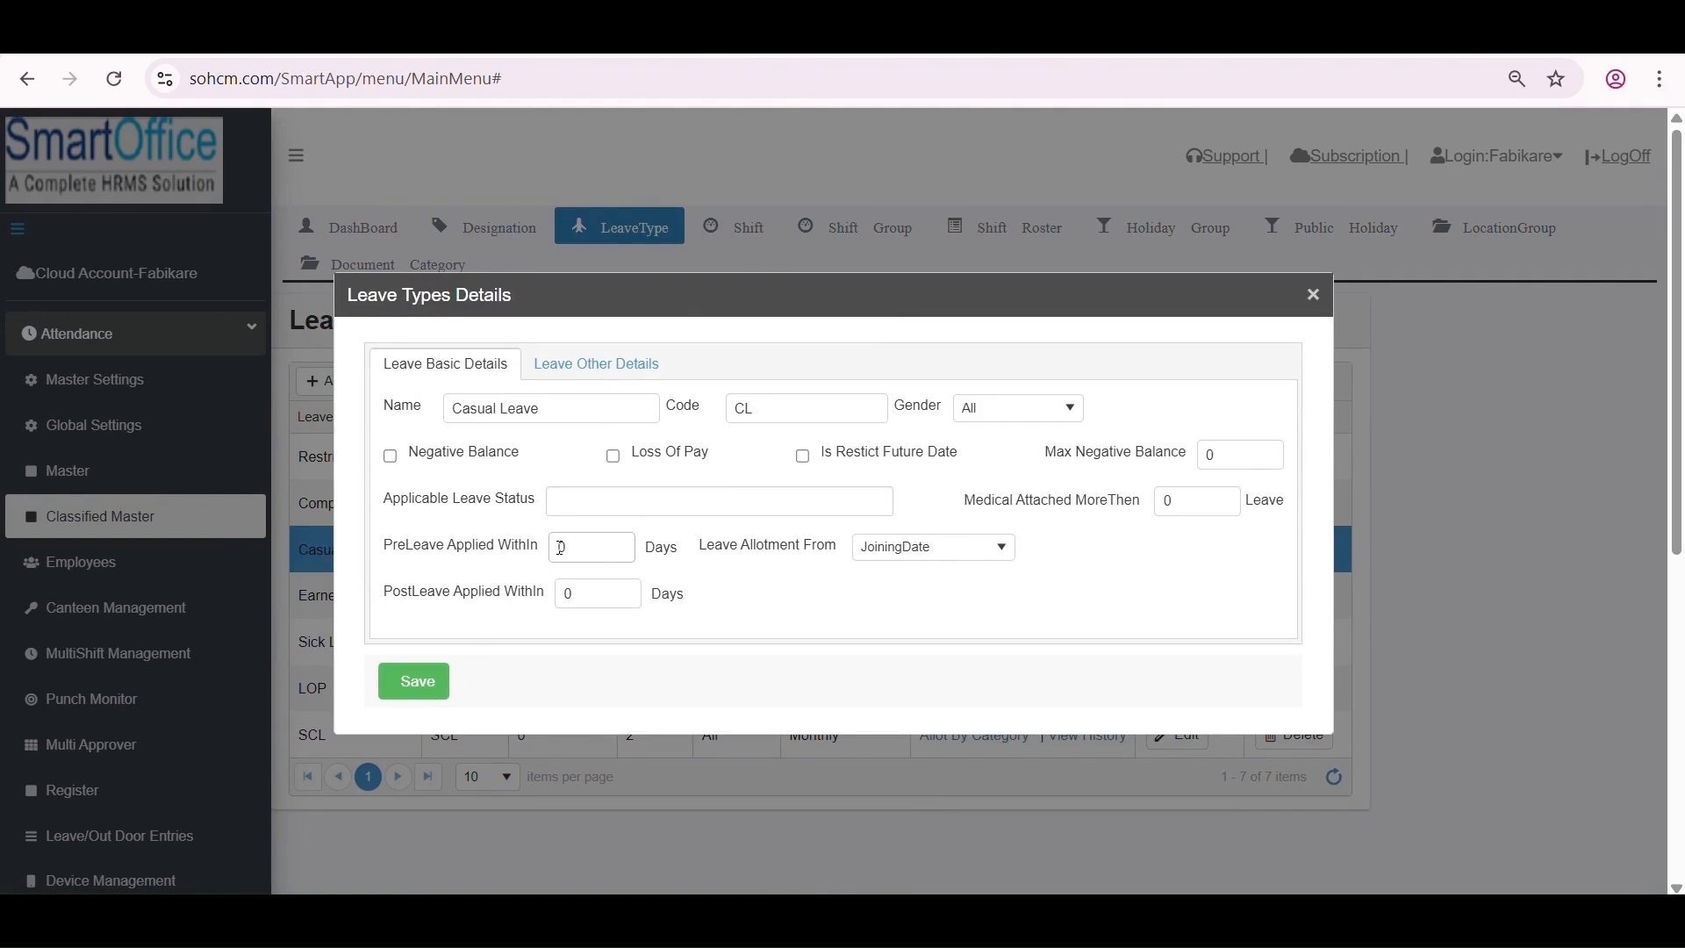
Review the Casual Leave name, code, gender choices, Negative Balance, Loss Of Pay, future date restriction and Max Negative Balance settings.
left_click_drag(562, 415, 448, 416)
left_click_drag(761, 415, 706, 413)
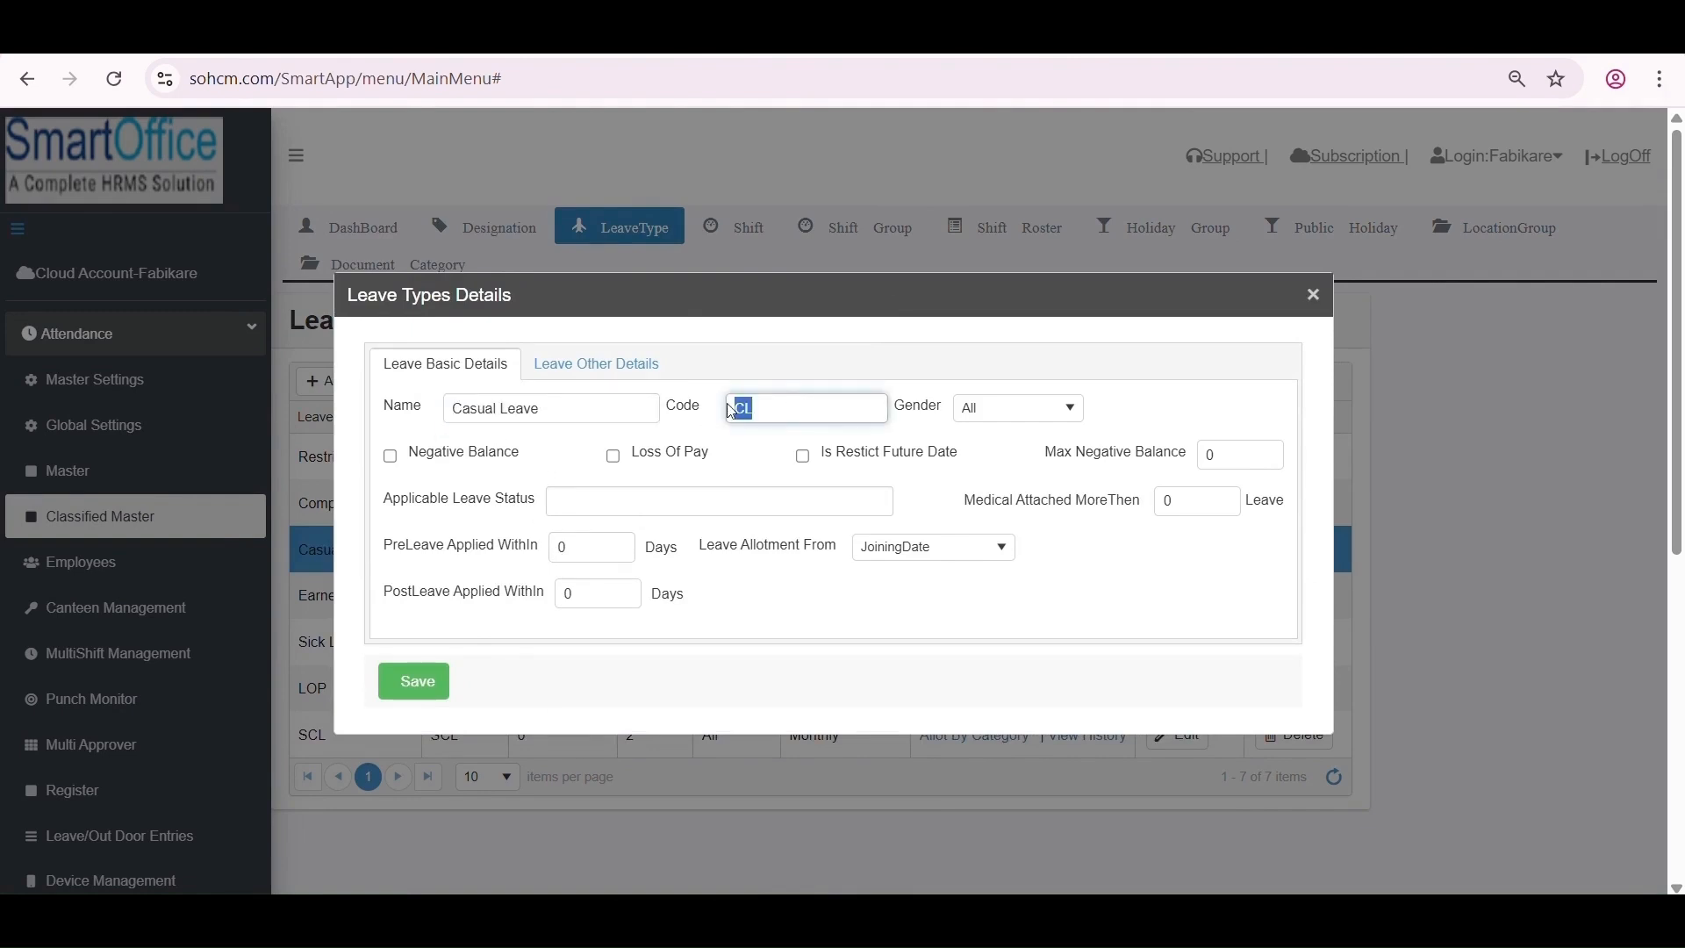
left_click(1016, 419)
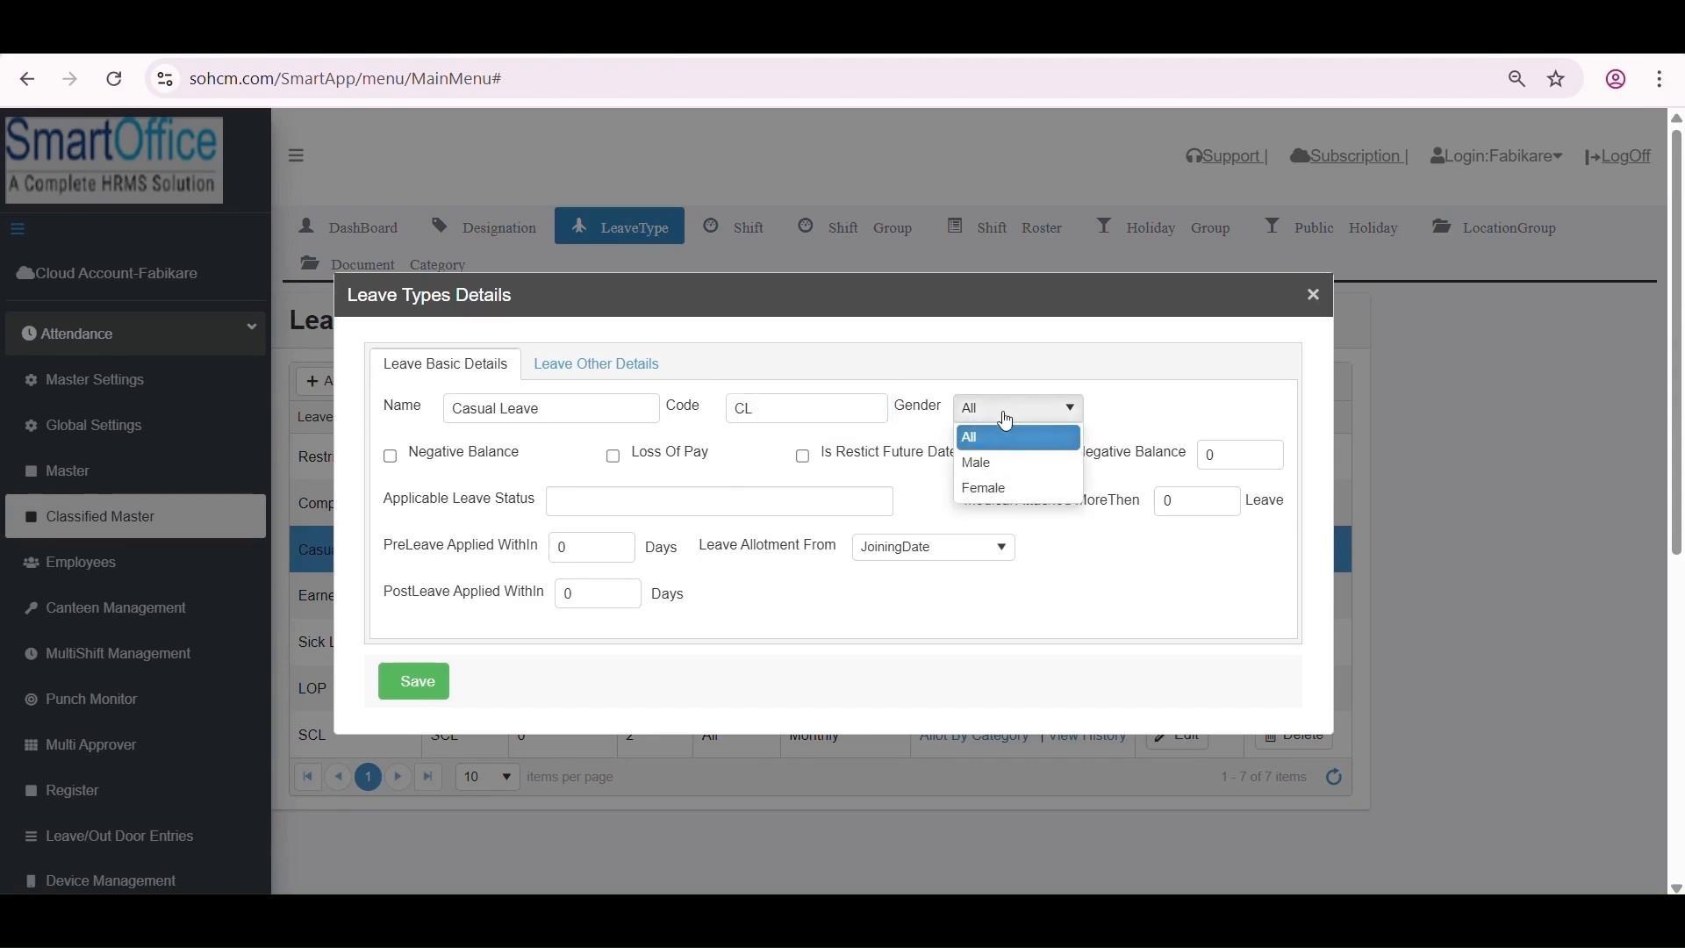
left_click_drag(536, 458, 419, 461)
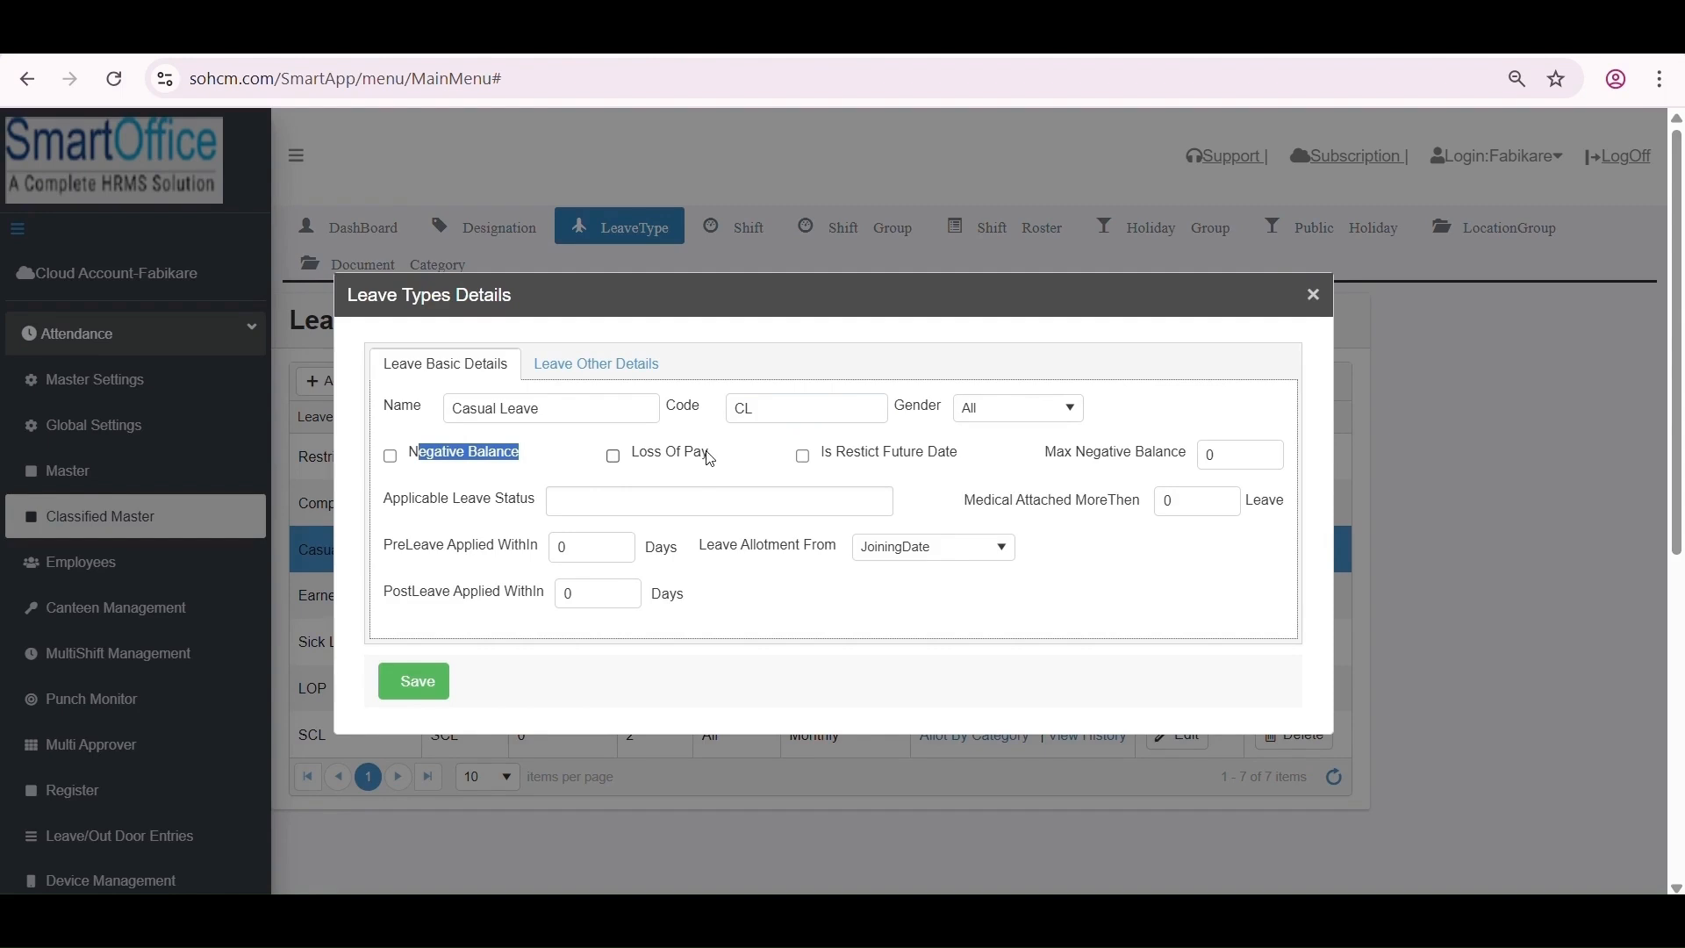
left_click_drag(711, 459, 624, 473)
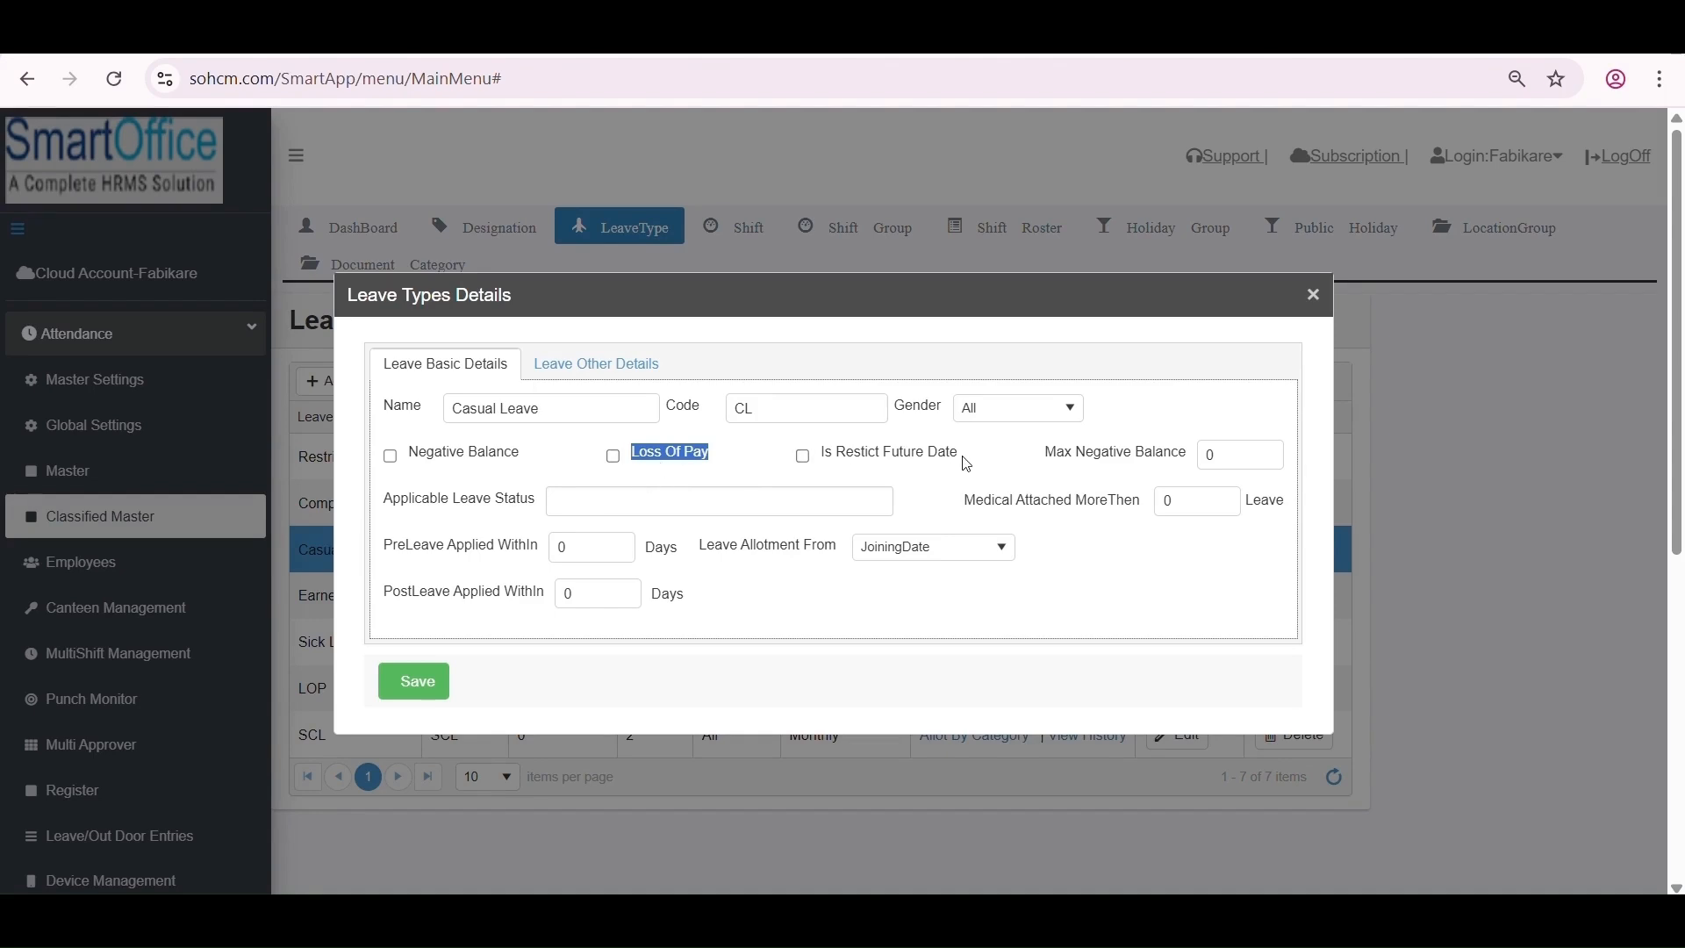
left_click_drag(965, 463, 823, 452)
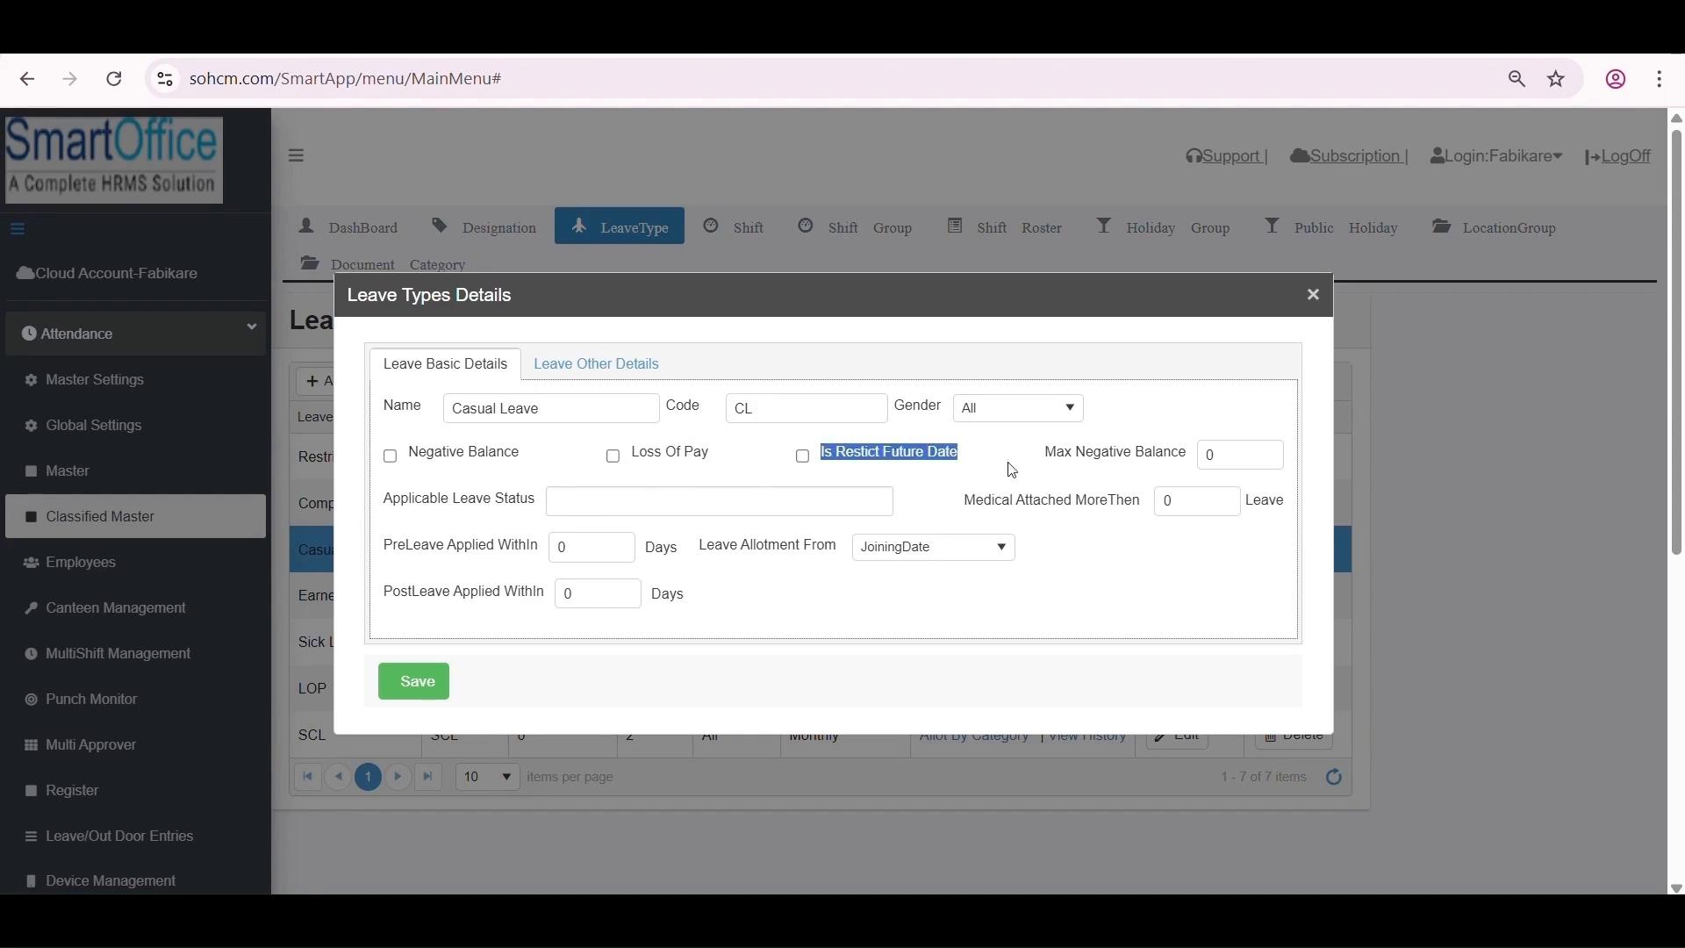
left_click_drag(1044, 456, 1175, 463)
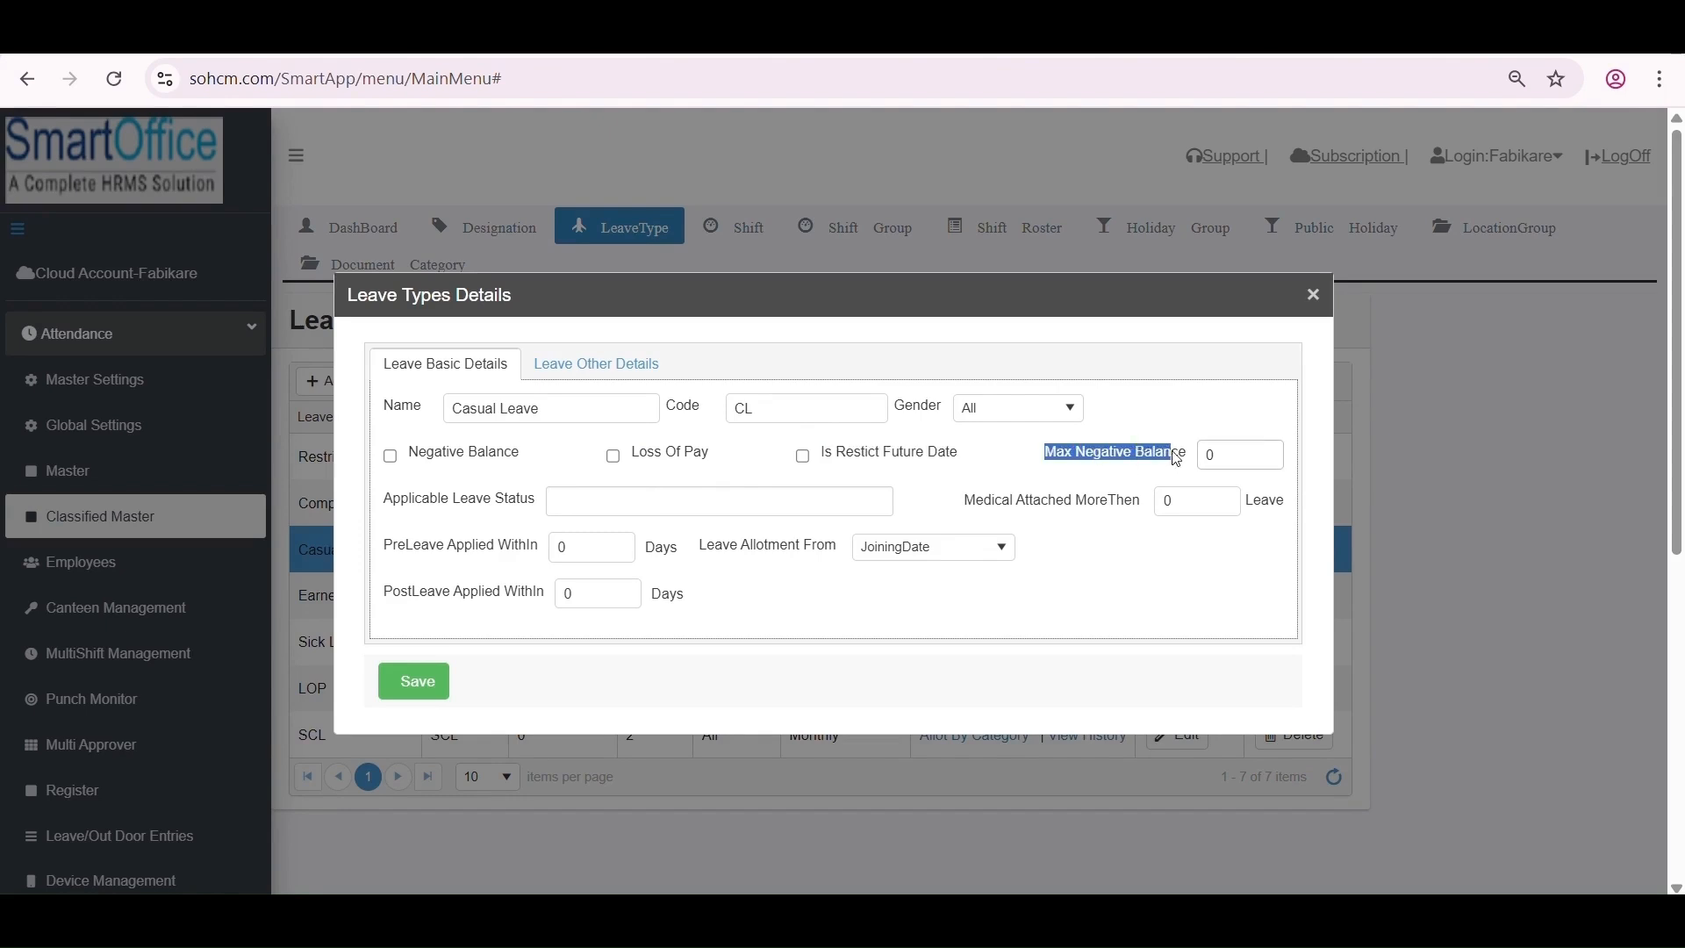
Review the Applicable Leave Status, PreLeave and PostLeave Applied Within settings and the Leave Allotment From choices.
left_click(416, 508)
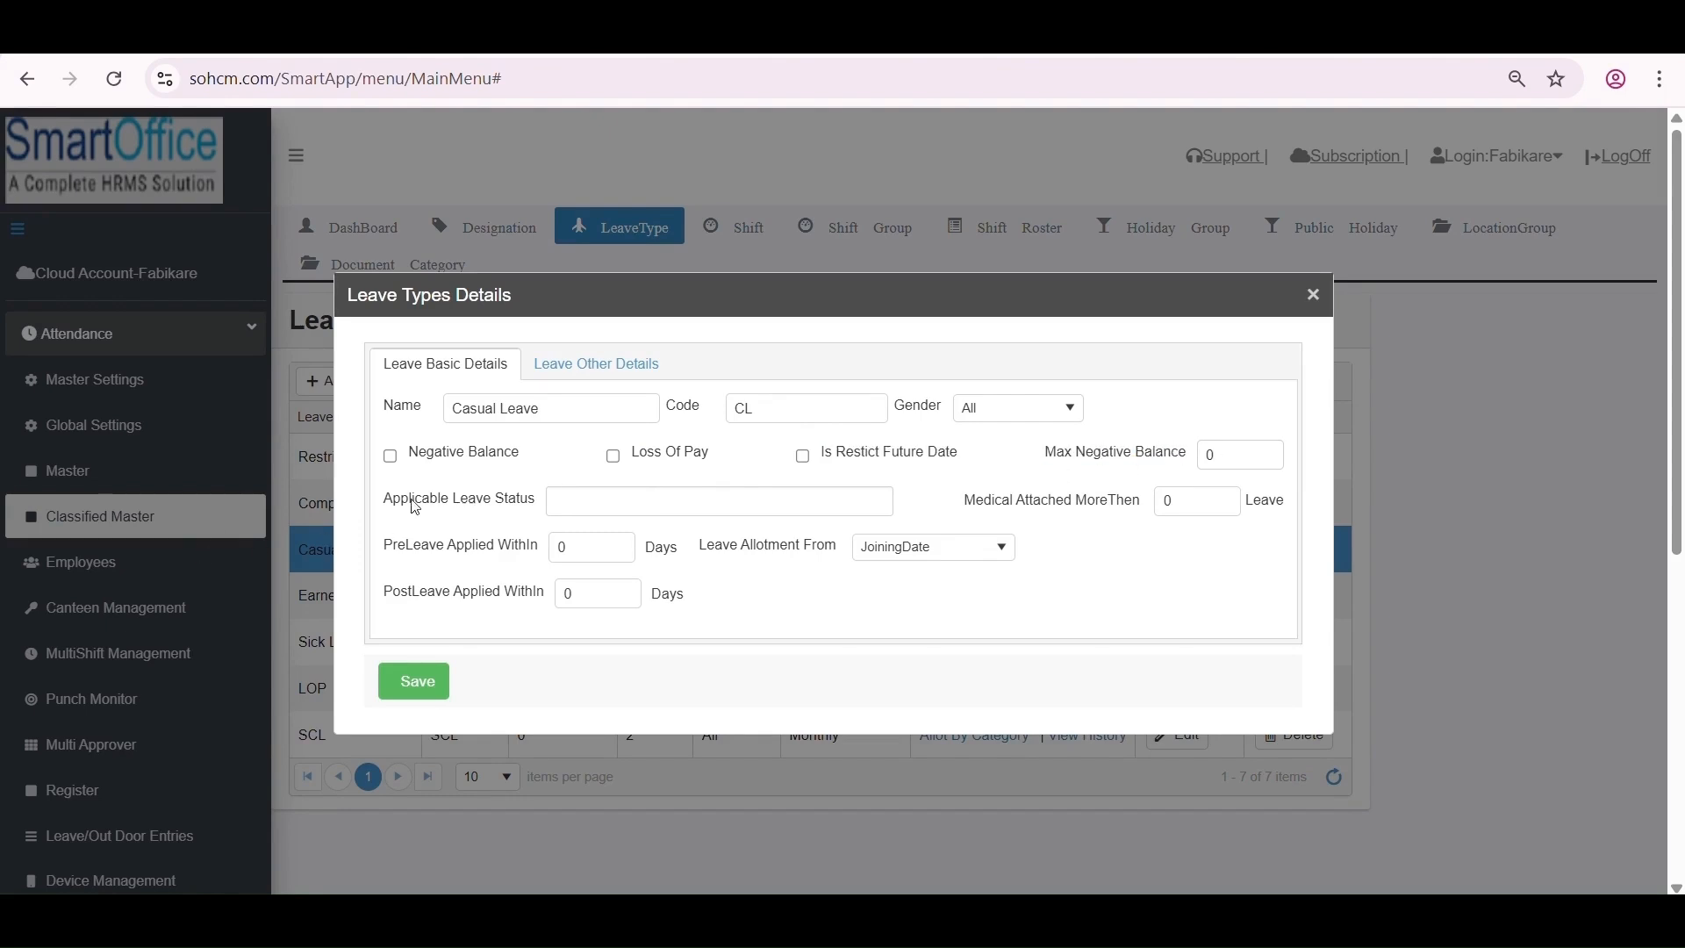
left_click_drag(400, 510, 591, 488)
left_click(598, 508)
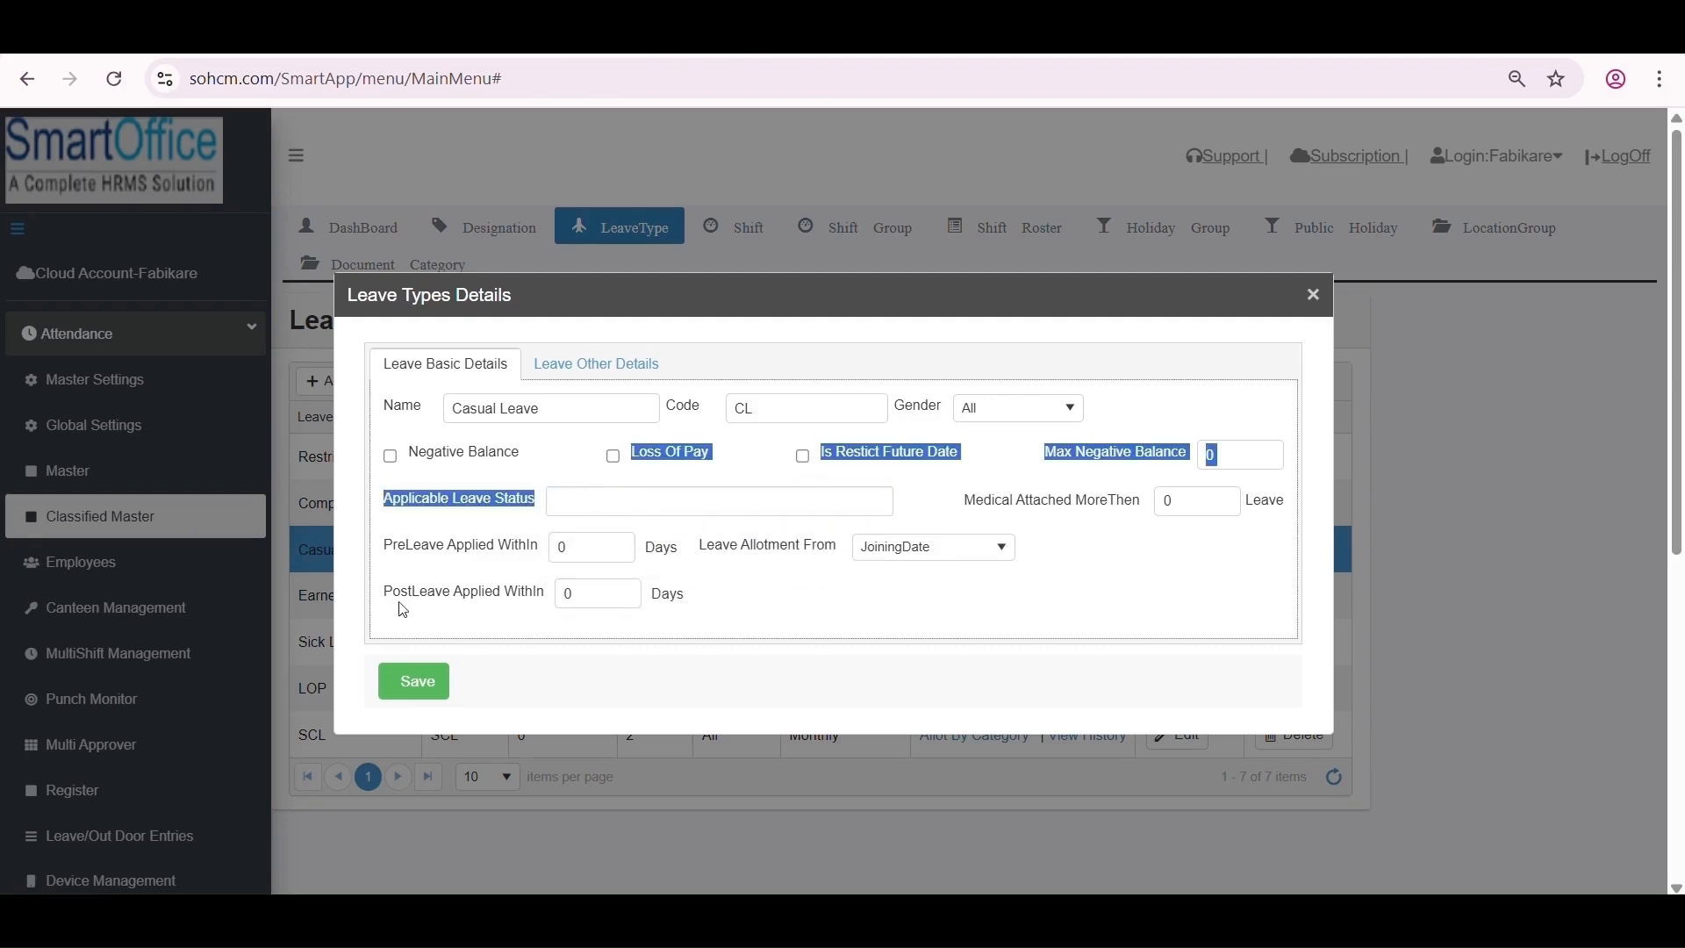
left_click(793, 615)
left_click_drag(392, 548, 560, 575)
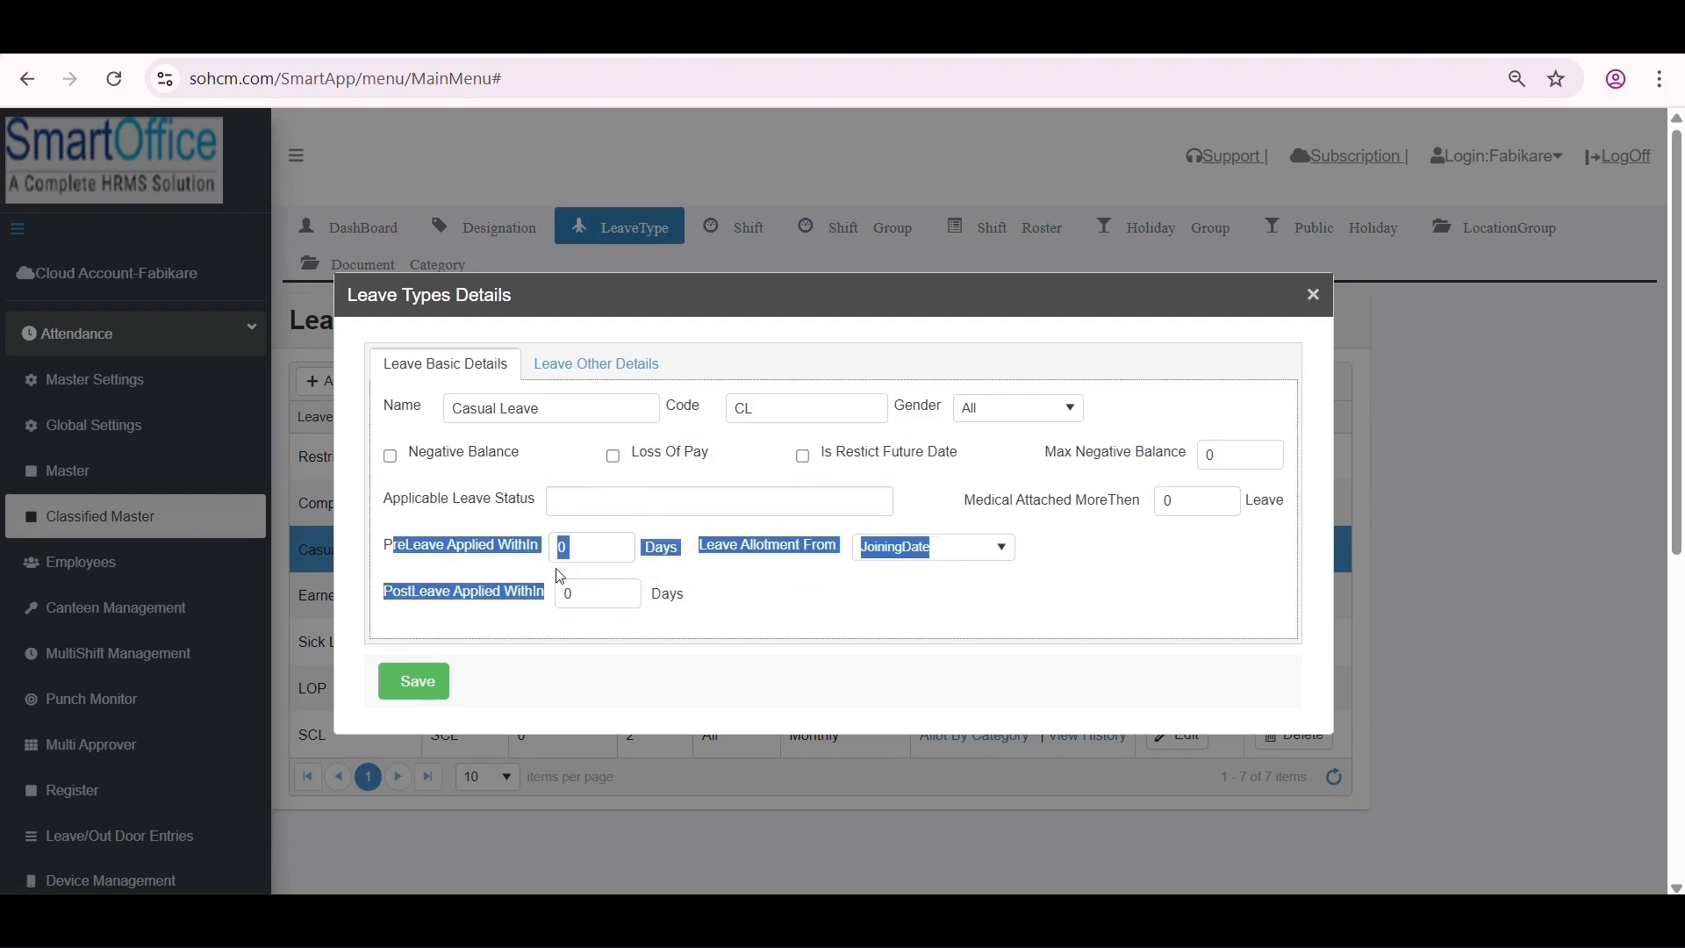
left_click(746, 599)
left_click_drag(409, 598, 586, 597)
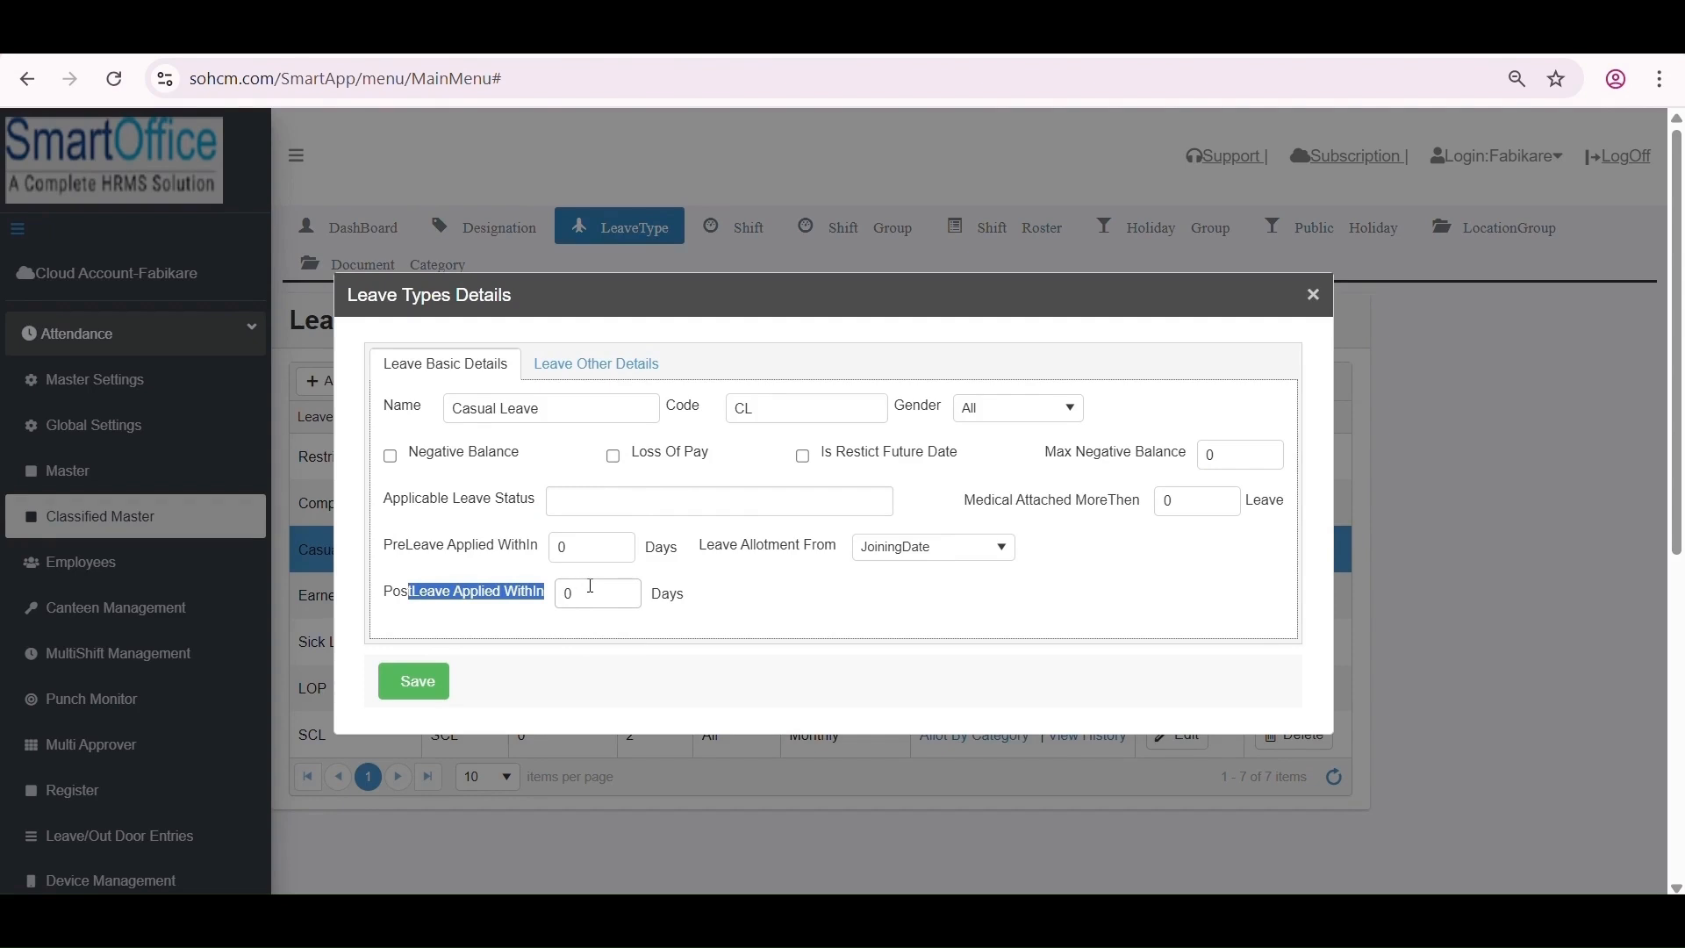
left_click(895, 587)
left_click_drag(733, 545, 917, 584)
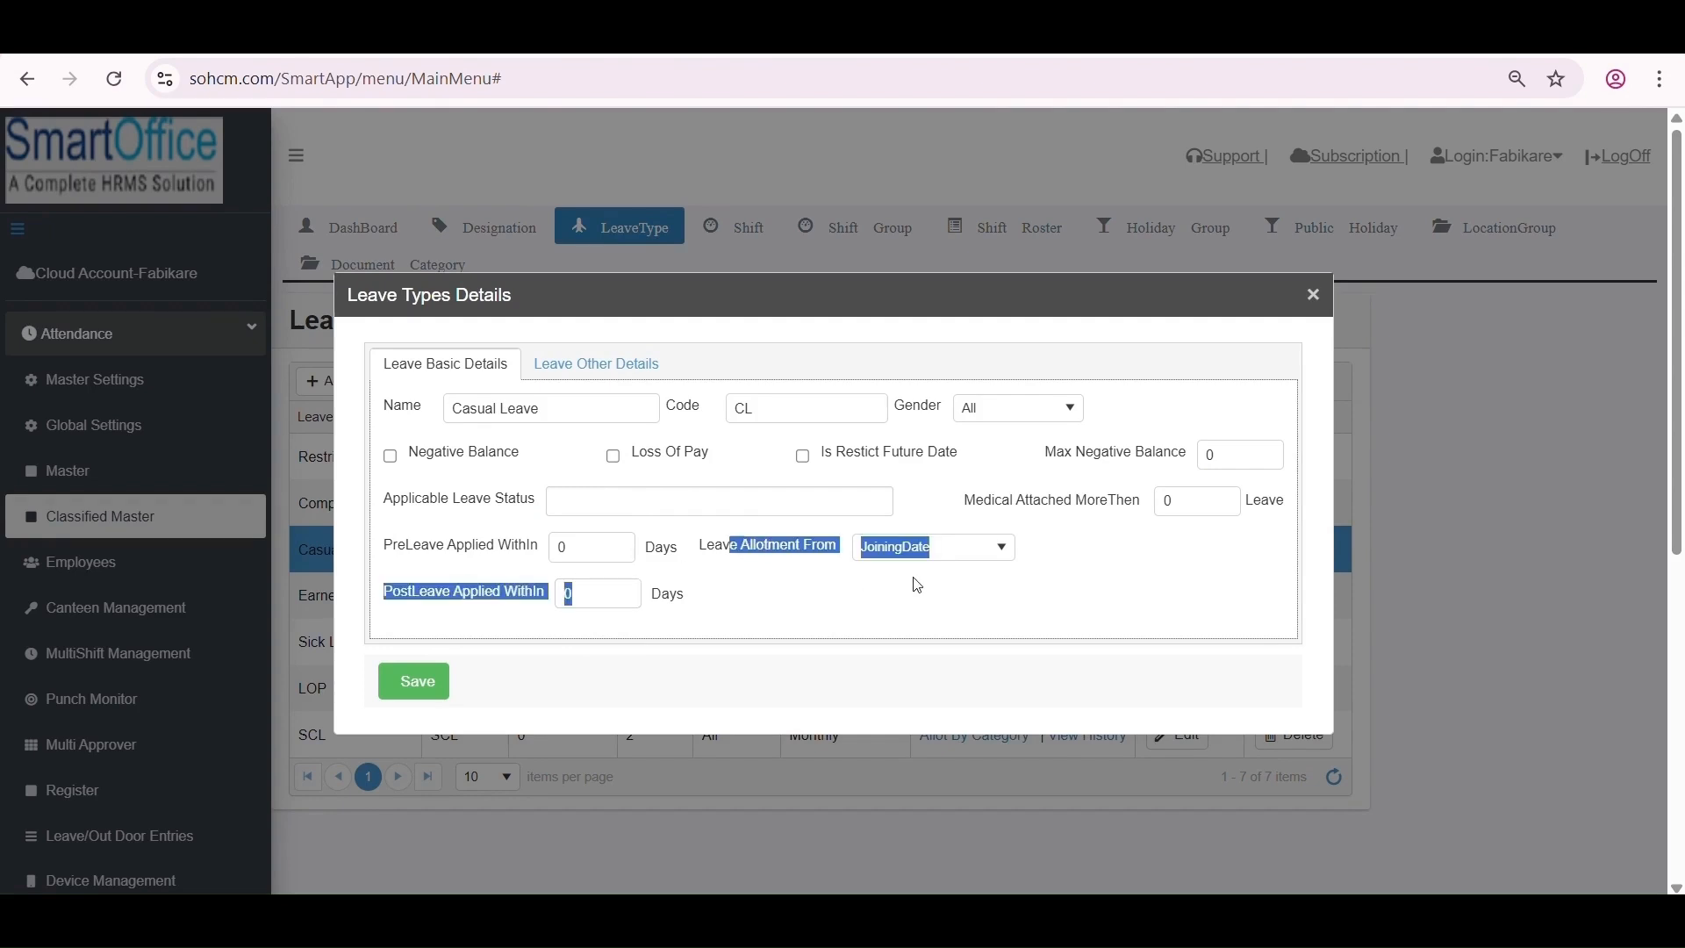
left_click(908, 590)
left_click(913, 546)
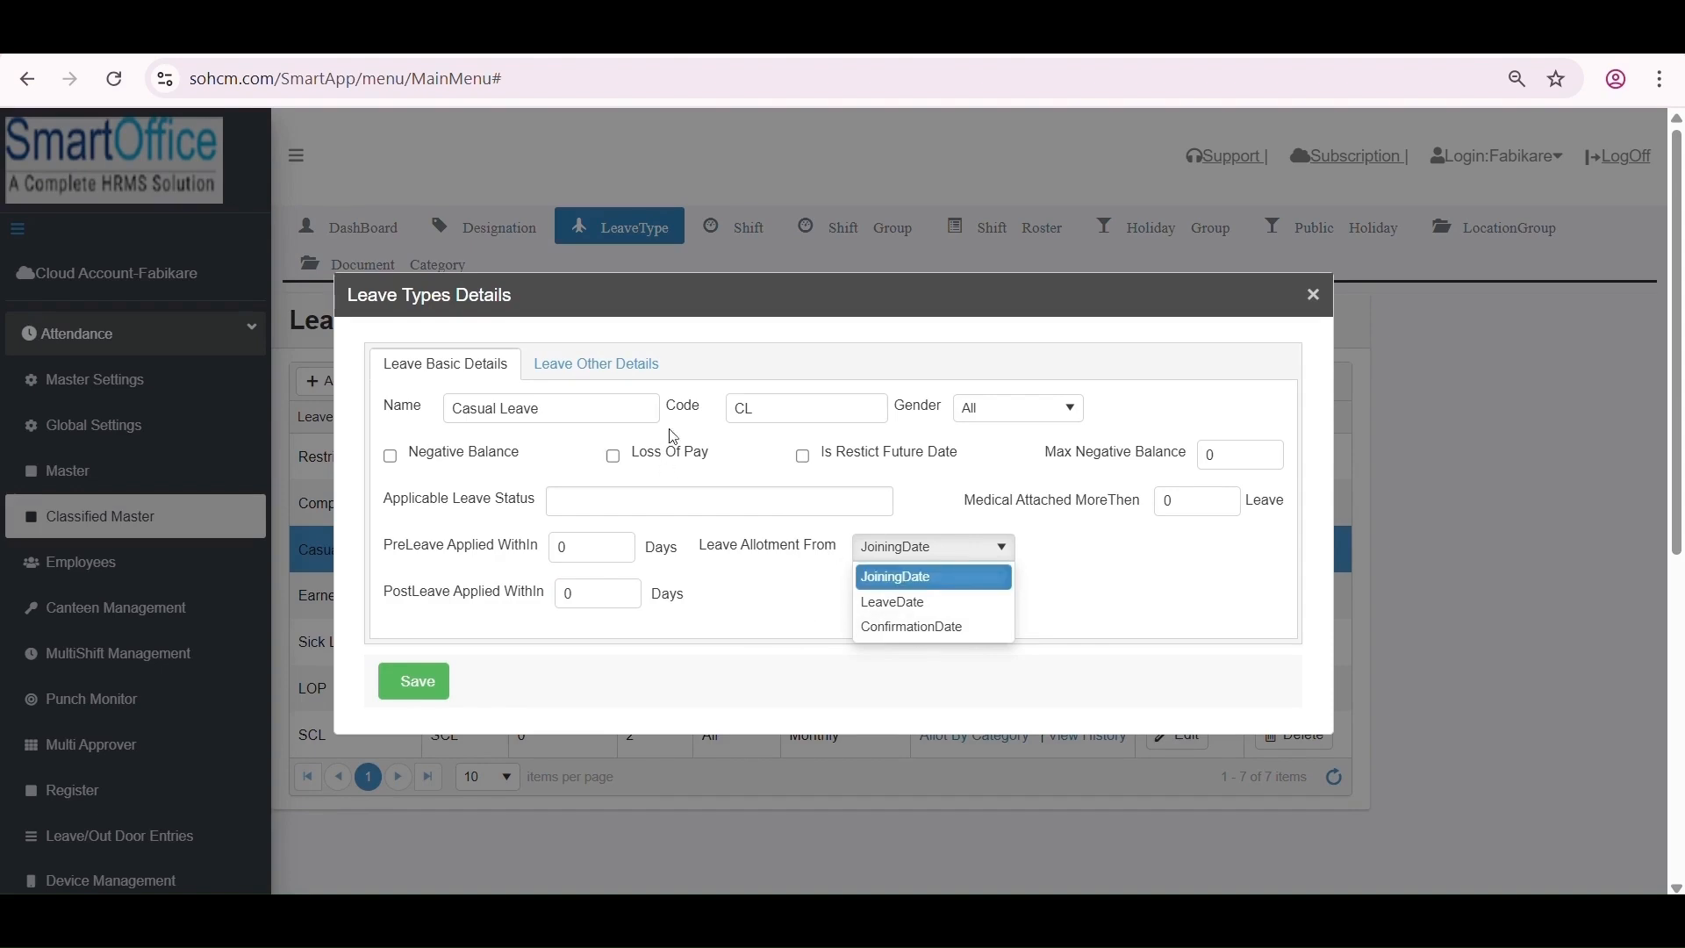
Review the Allotment Type, Yearly Limit and Effective From month choices in the Casual Leave's other details.
left_click(604, 366)
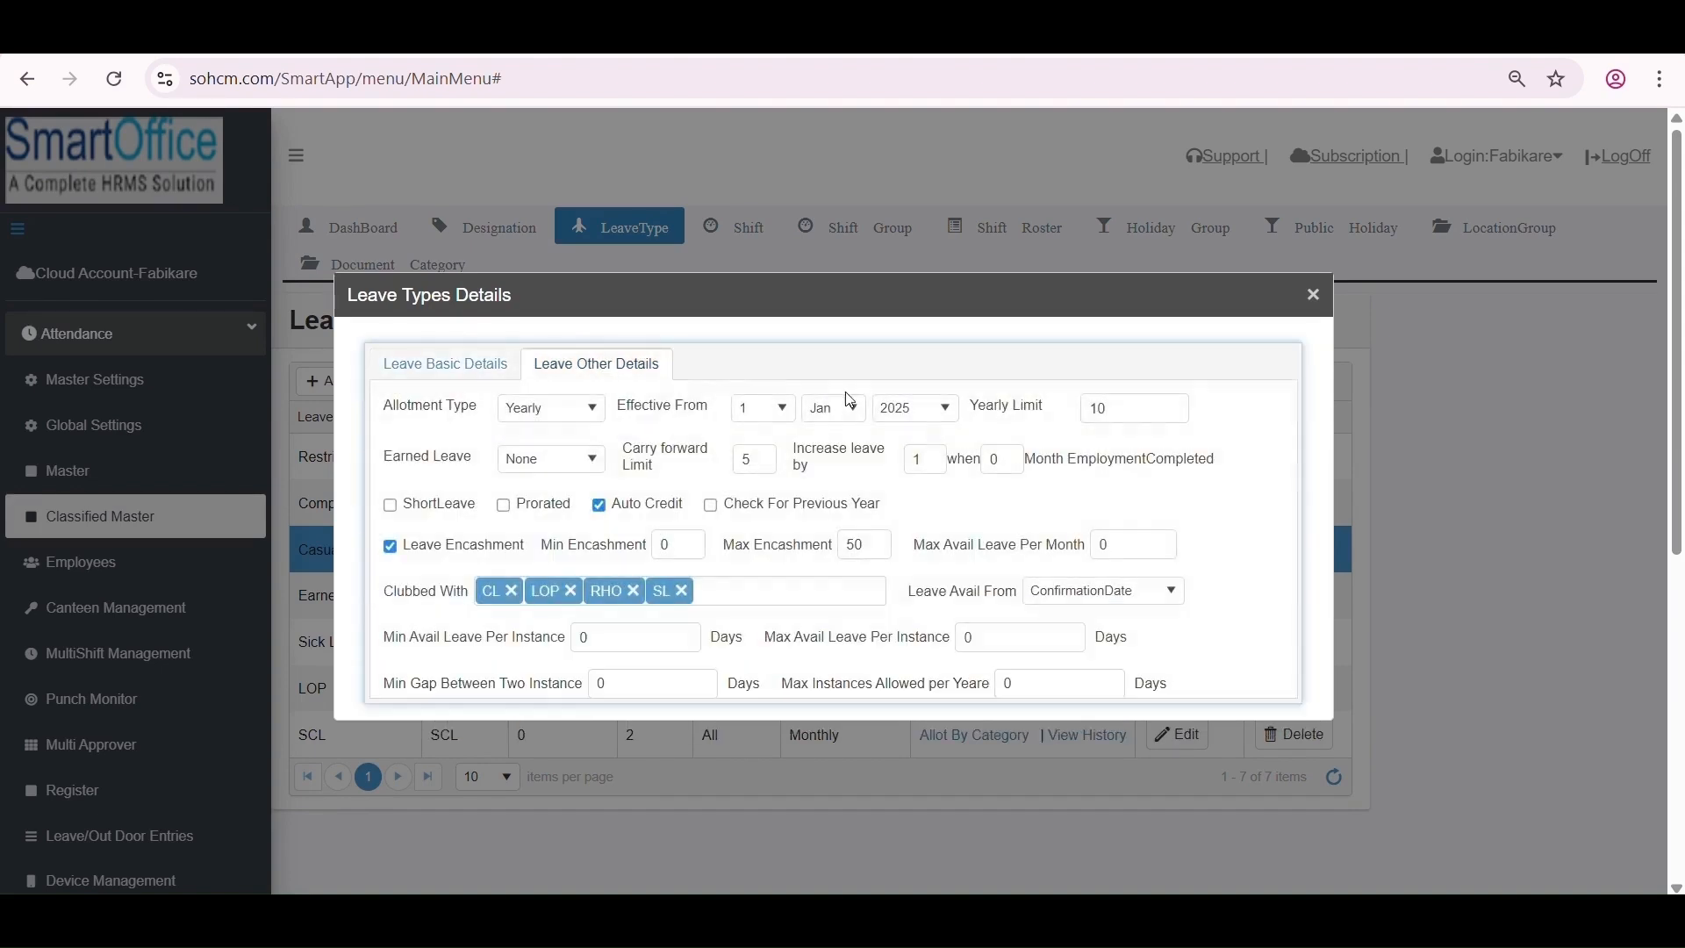
left_click(509, 412)
left_click(531, 419)
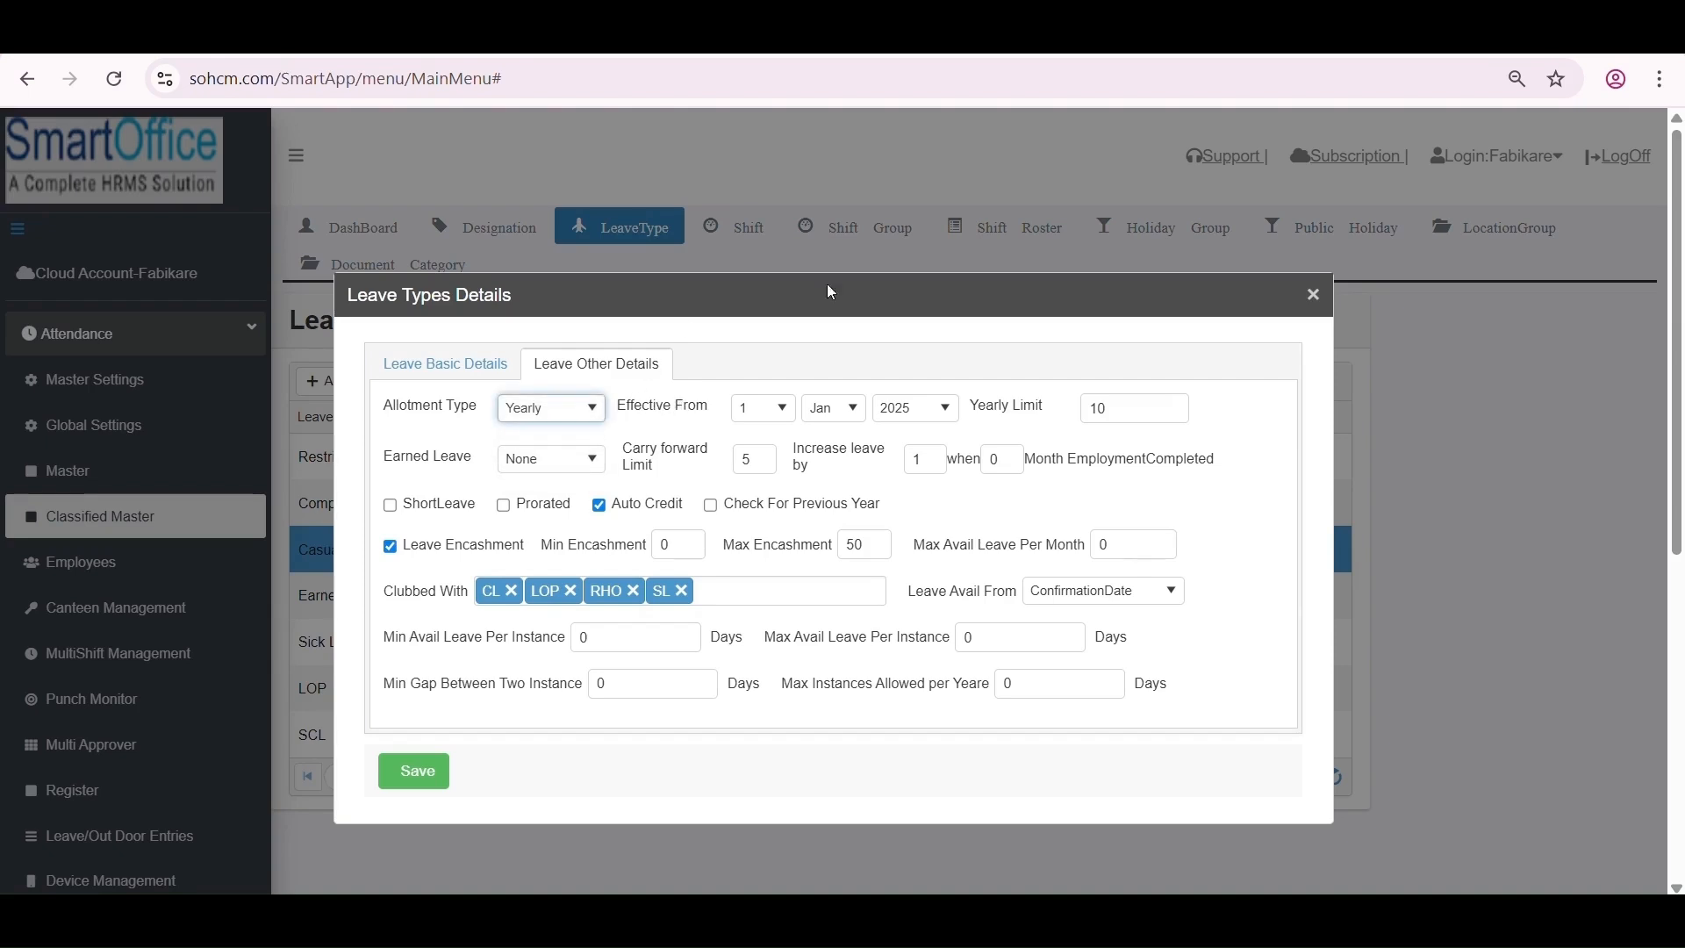
left_click(1144, 408)
left_click_drag(1143, 409, 1065, 406)
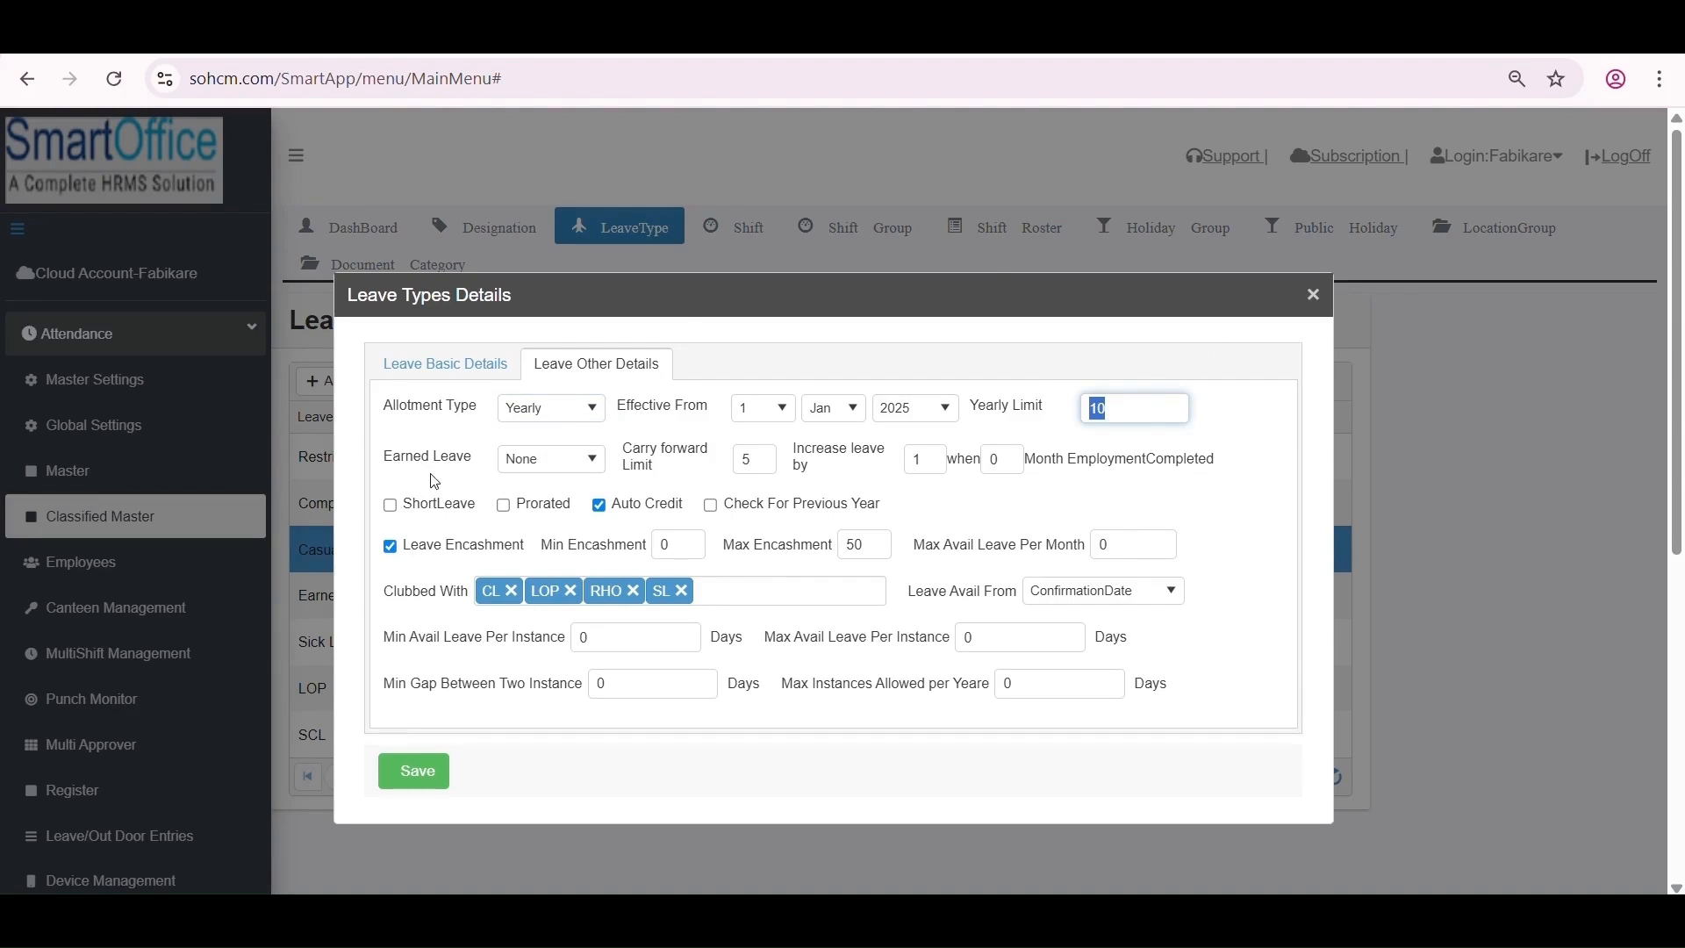
left_click(850, 409)
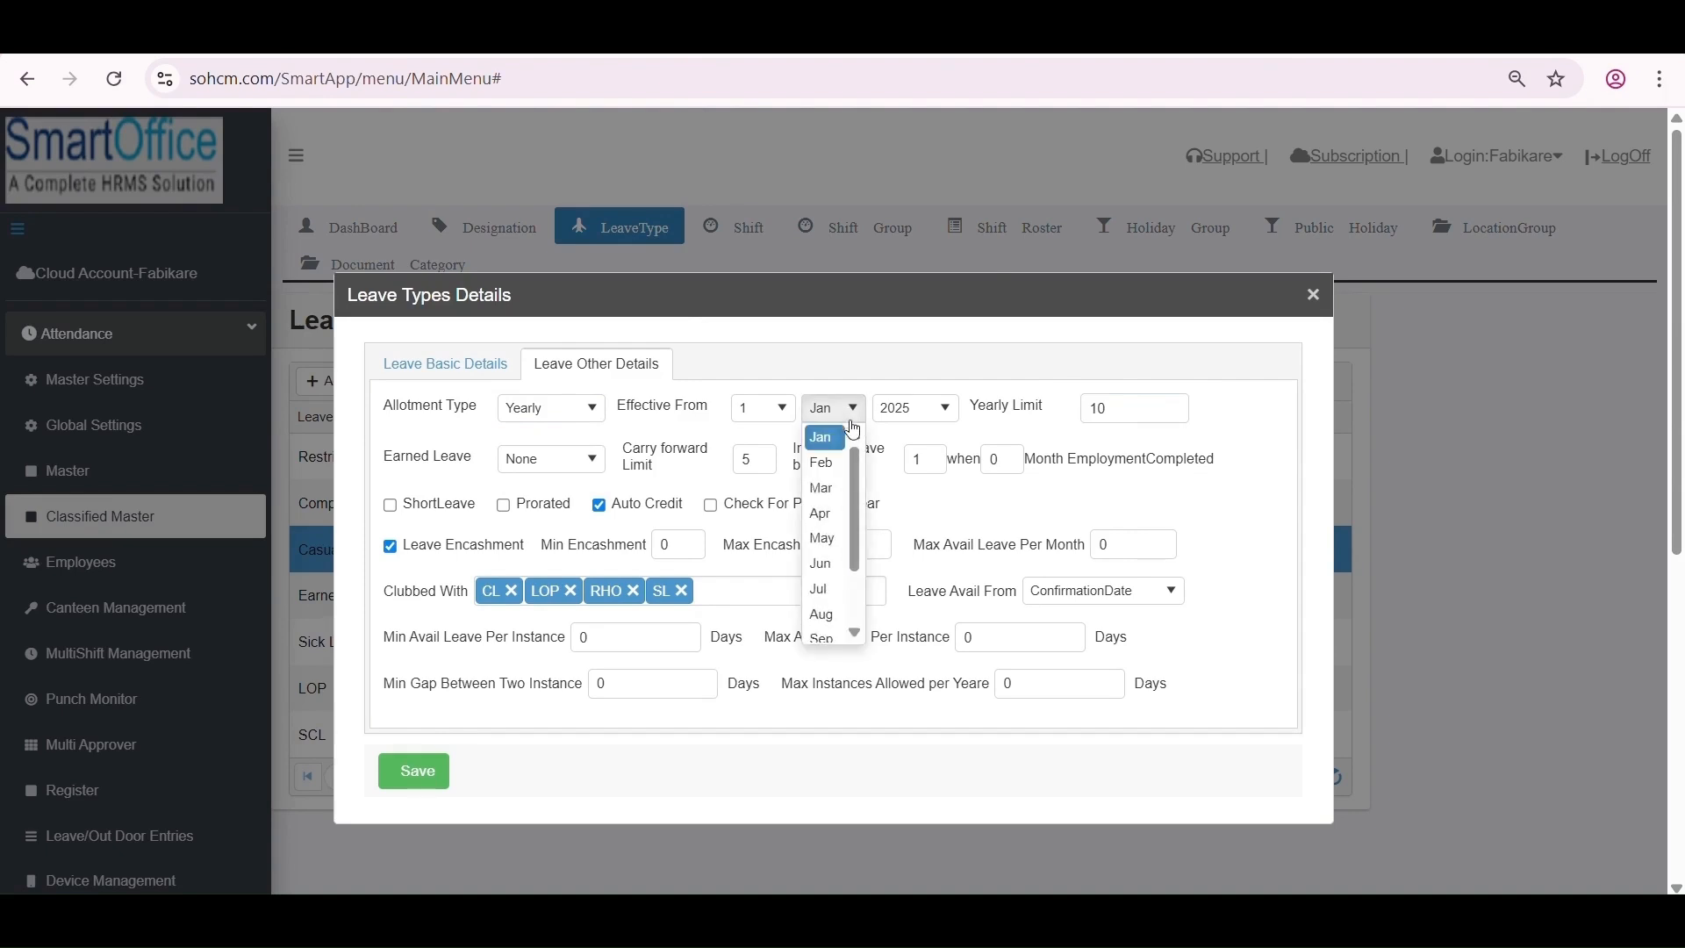
scroll(863, 463, "down", 1)
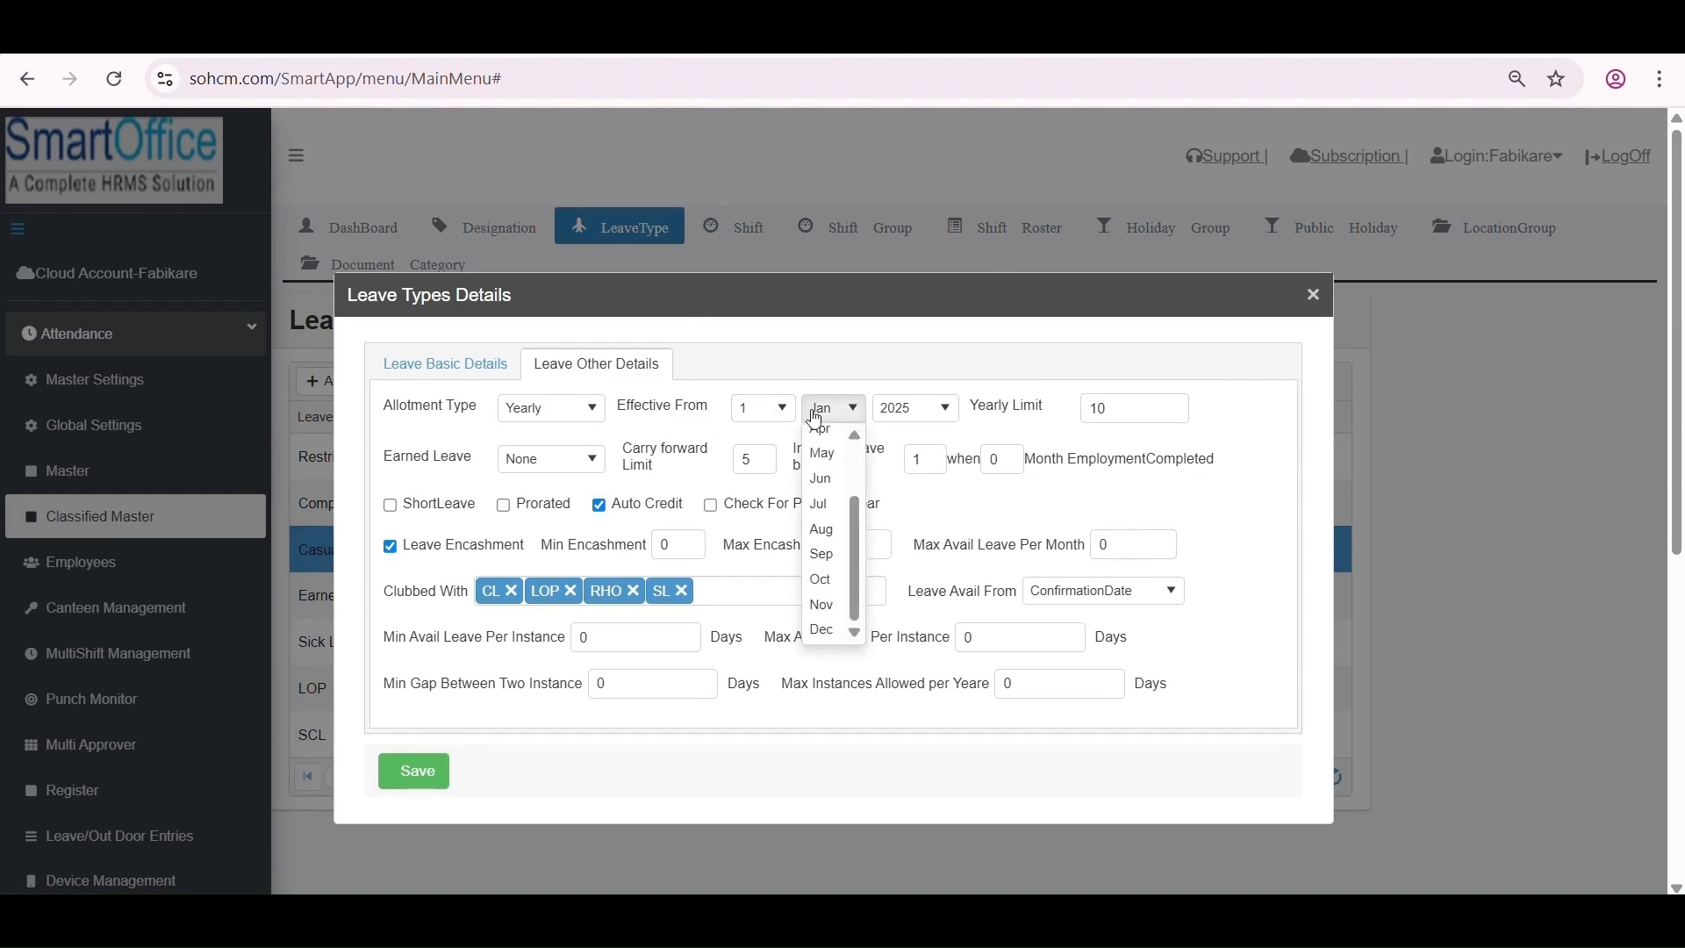
left_click(703, 444)
Review the Earned Leave, Carry forward Limit, Increase leave by, ShortLeave, Prorated and Auto Credit settings.
left_click_drag(467, 459, 379, 475)
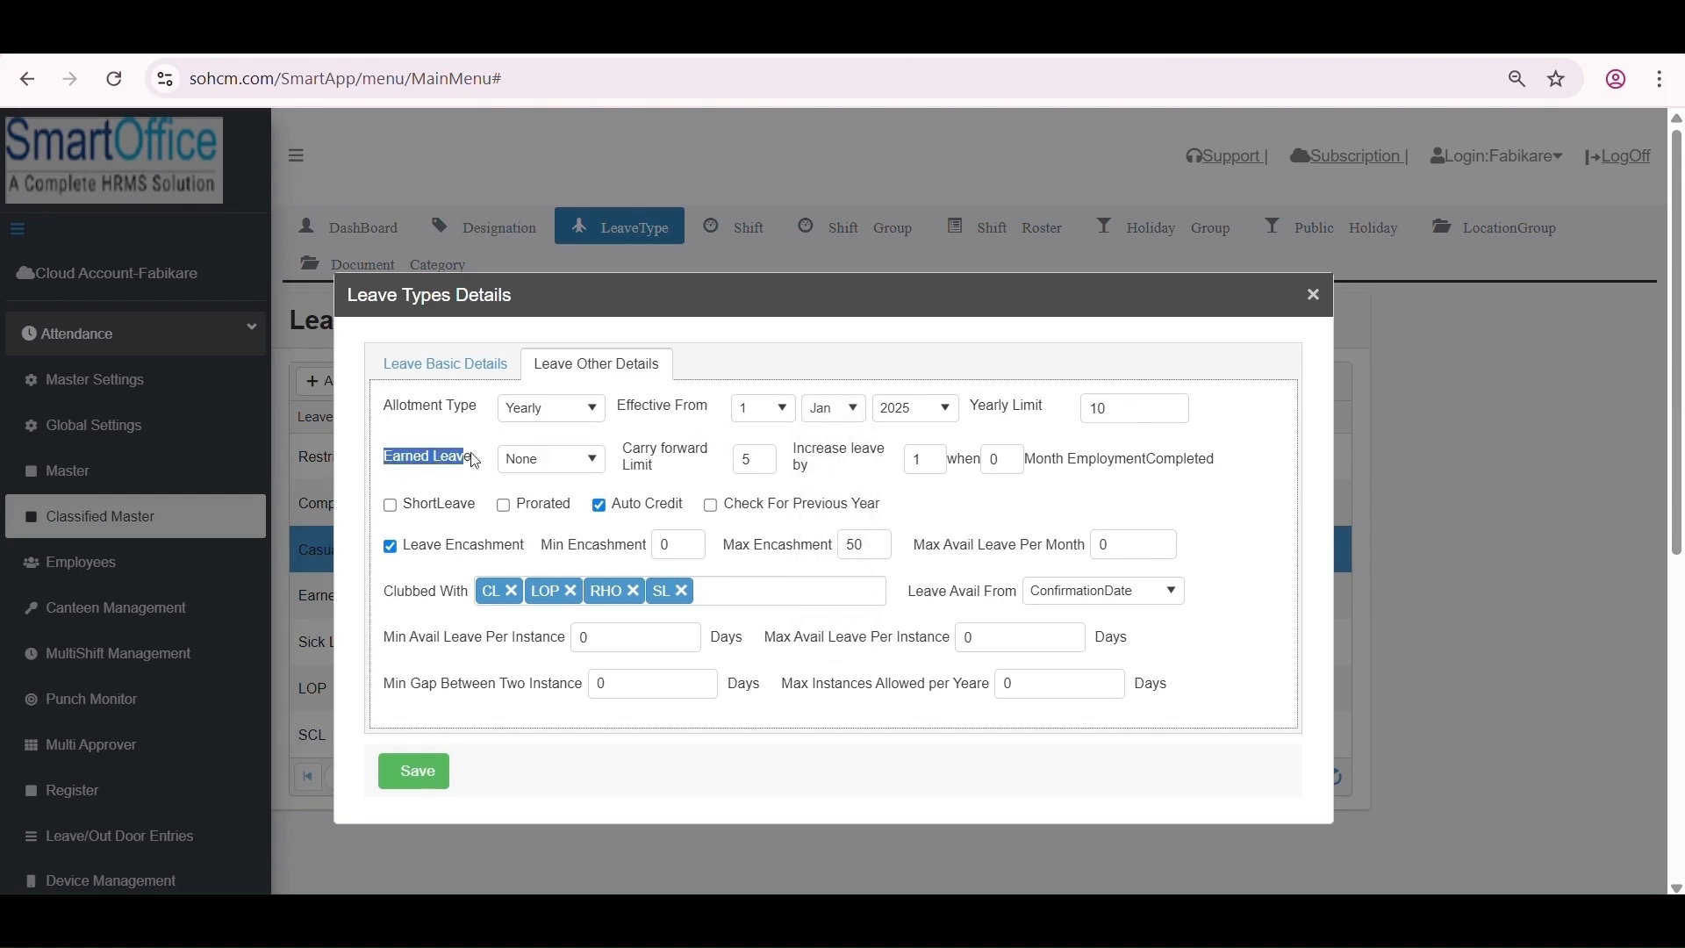
left_click(538, 460)
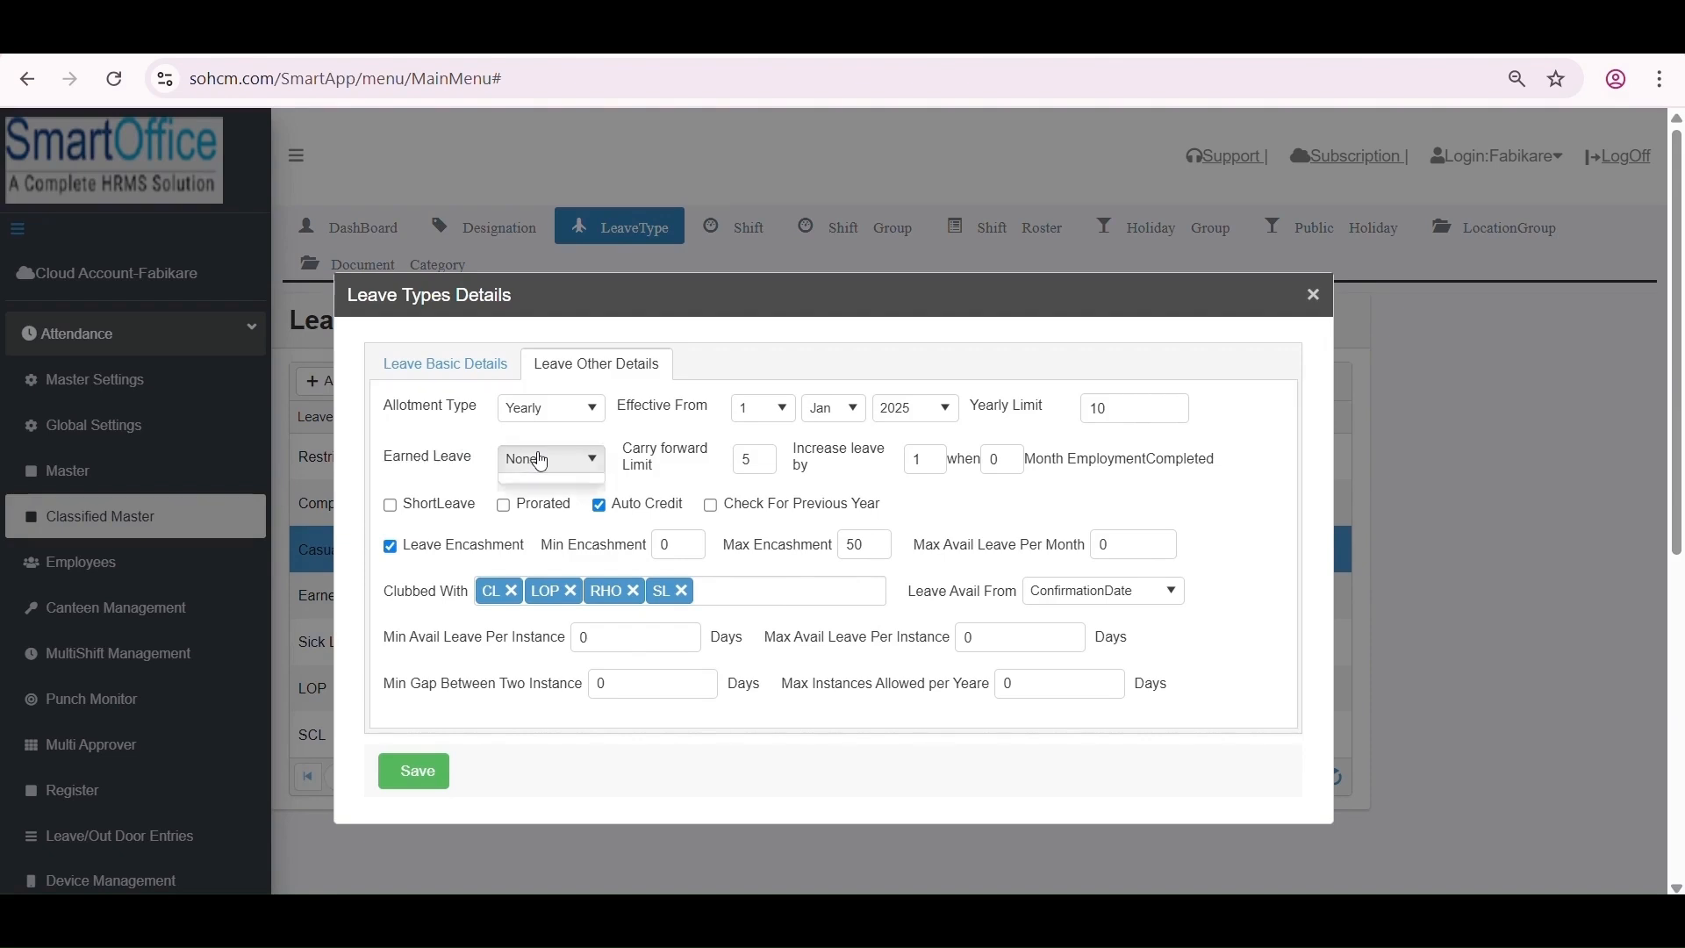
left_click(545, 475)
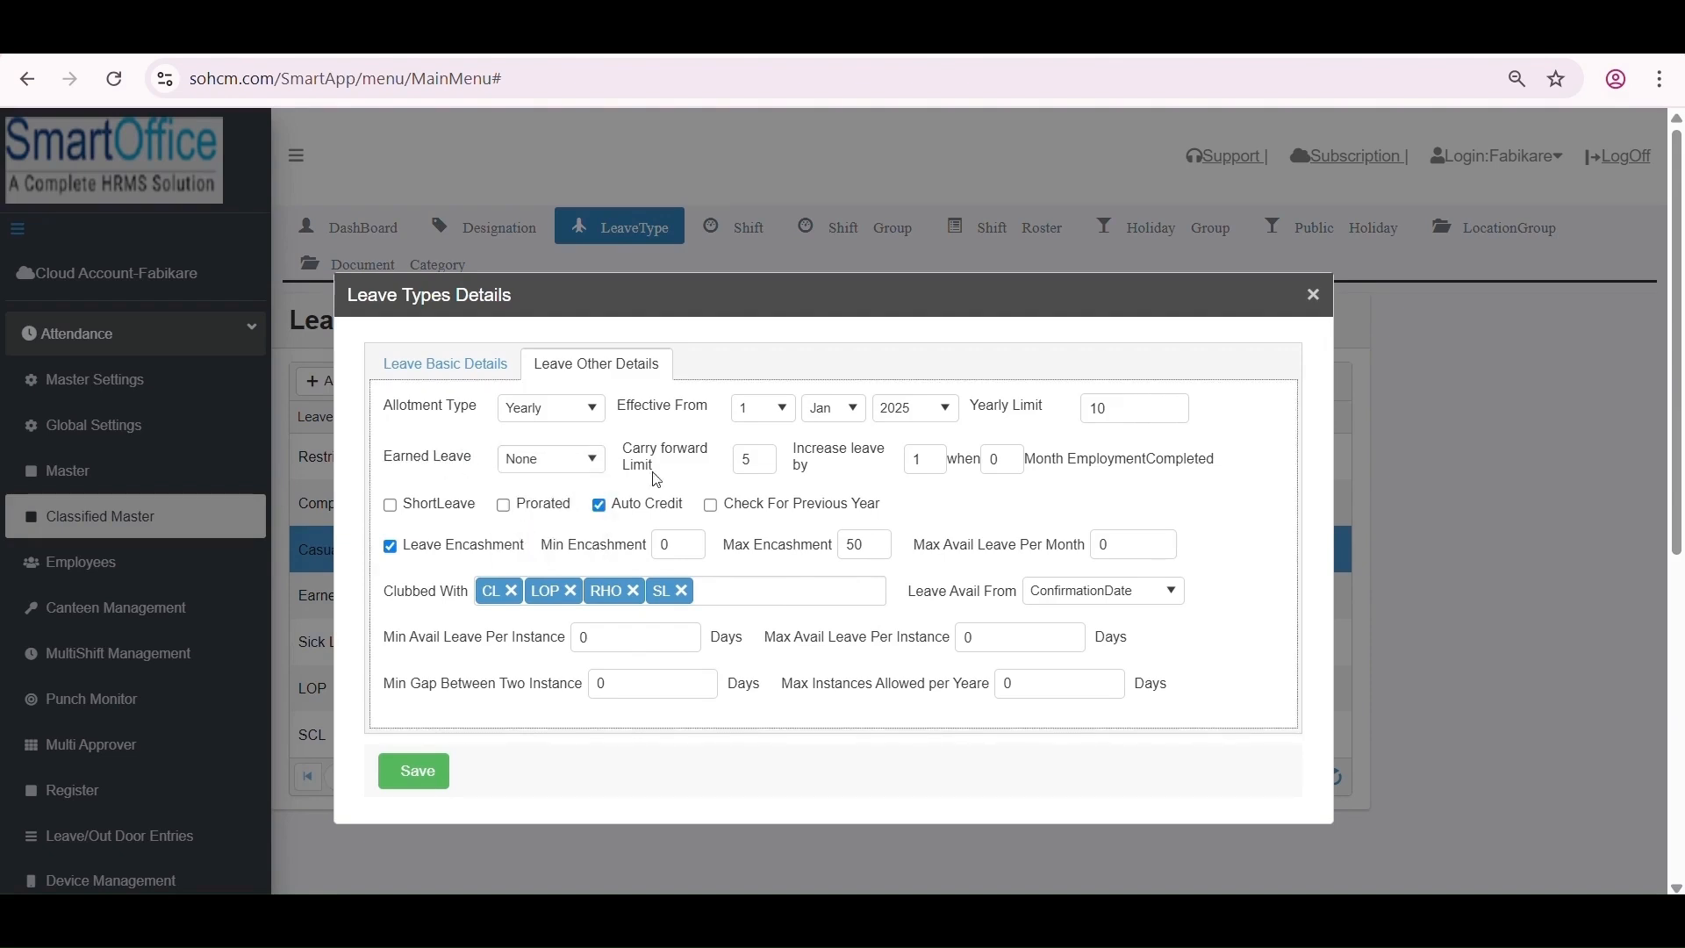
left_click_drag(769, 459, 725, 461)
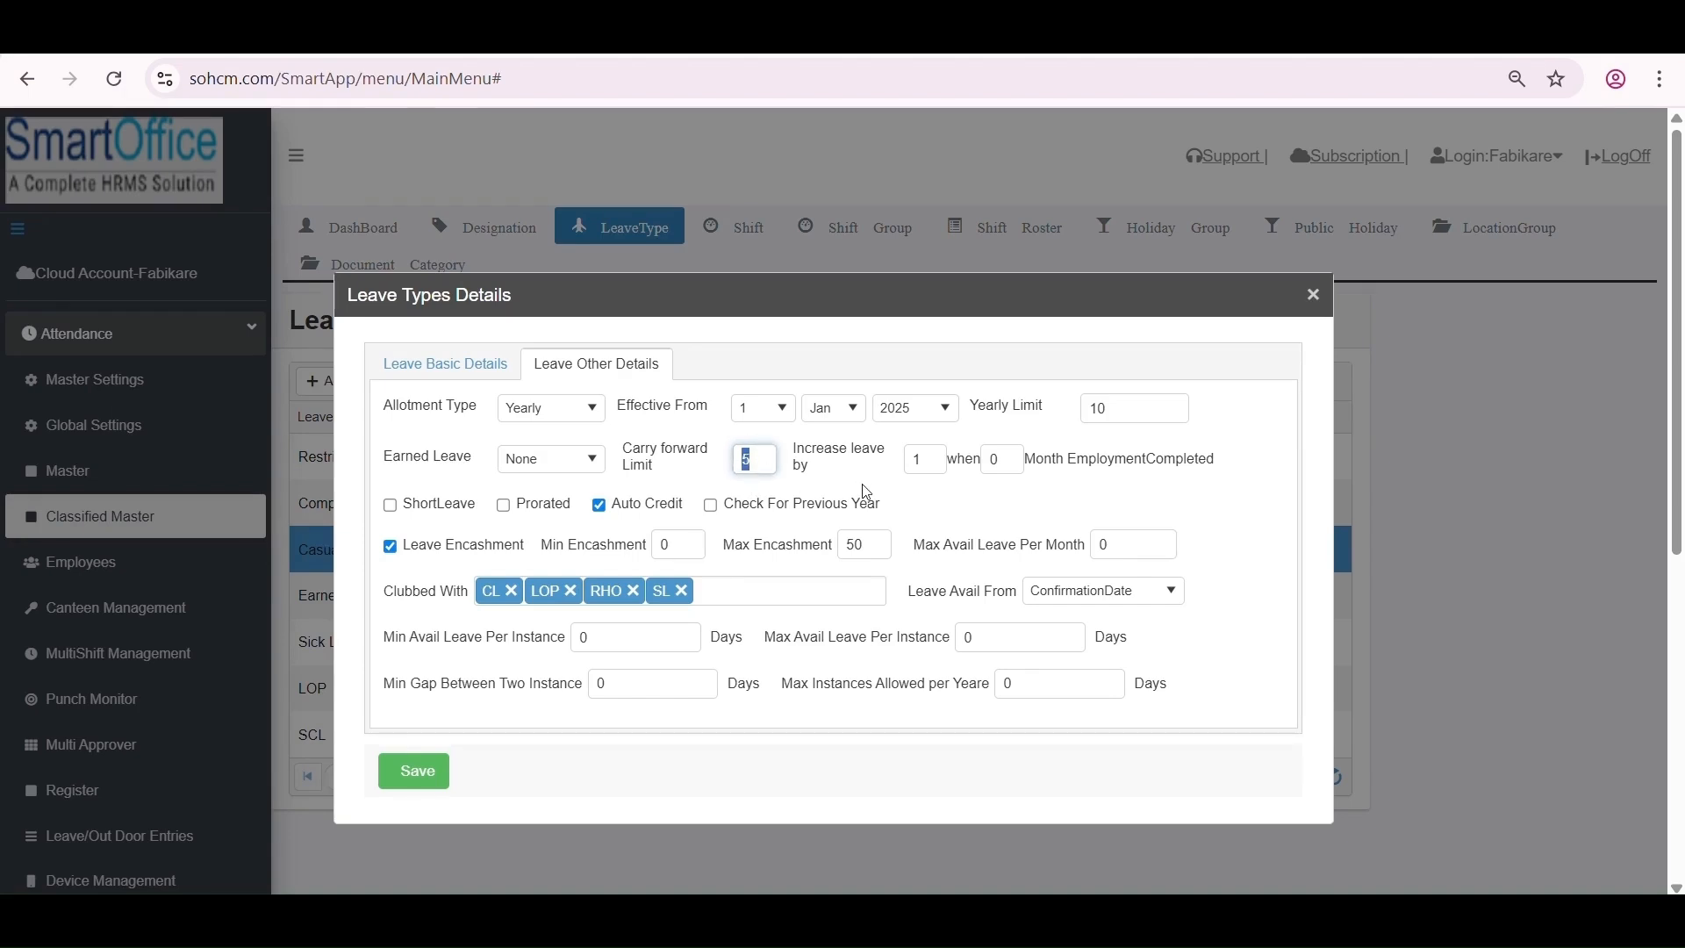
left_click(895, 476)
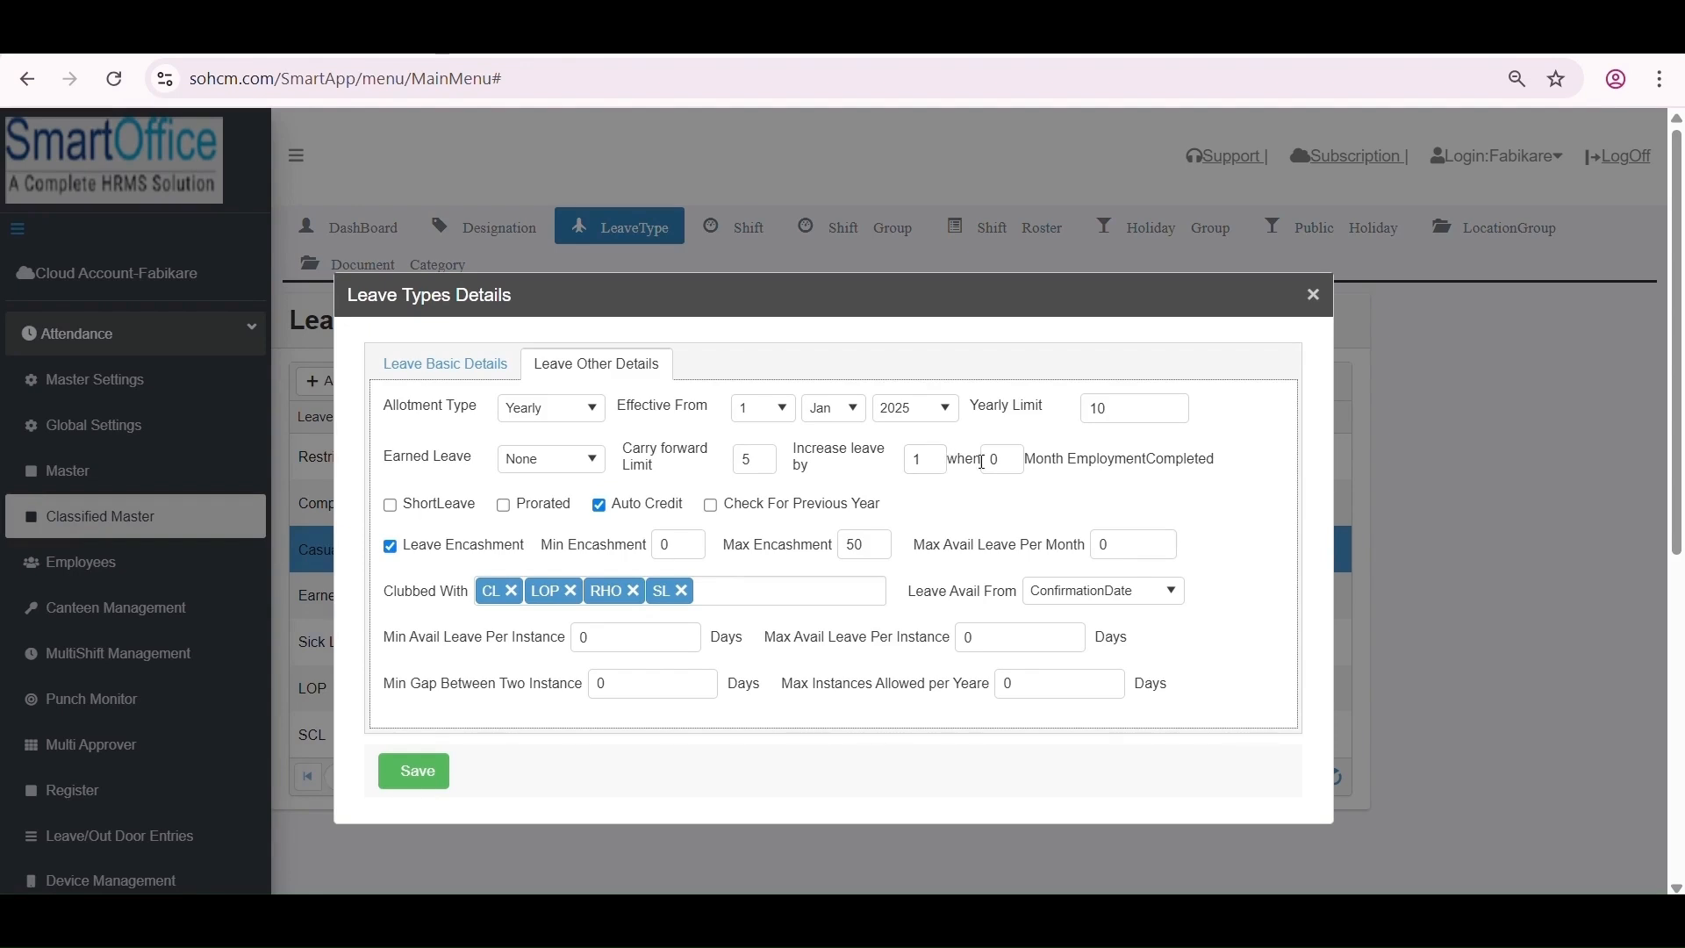
key("shift+Tab")
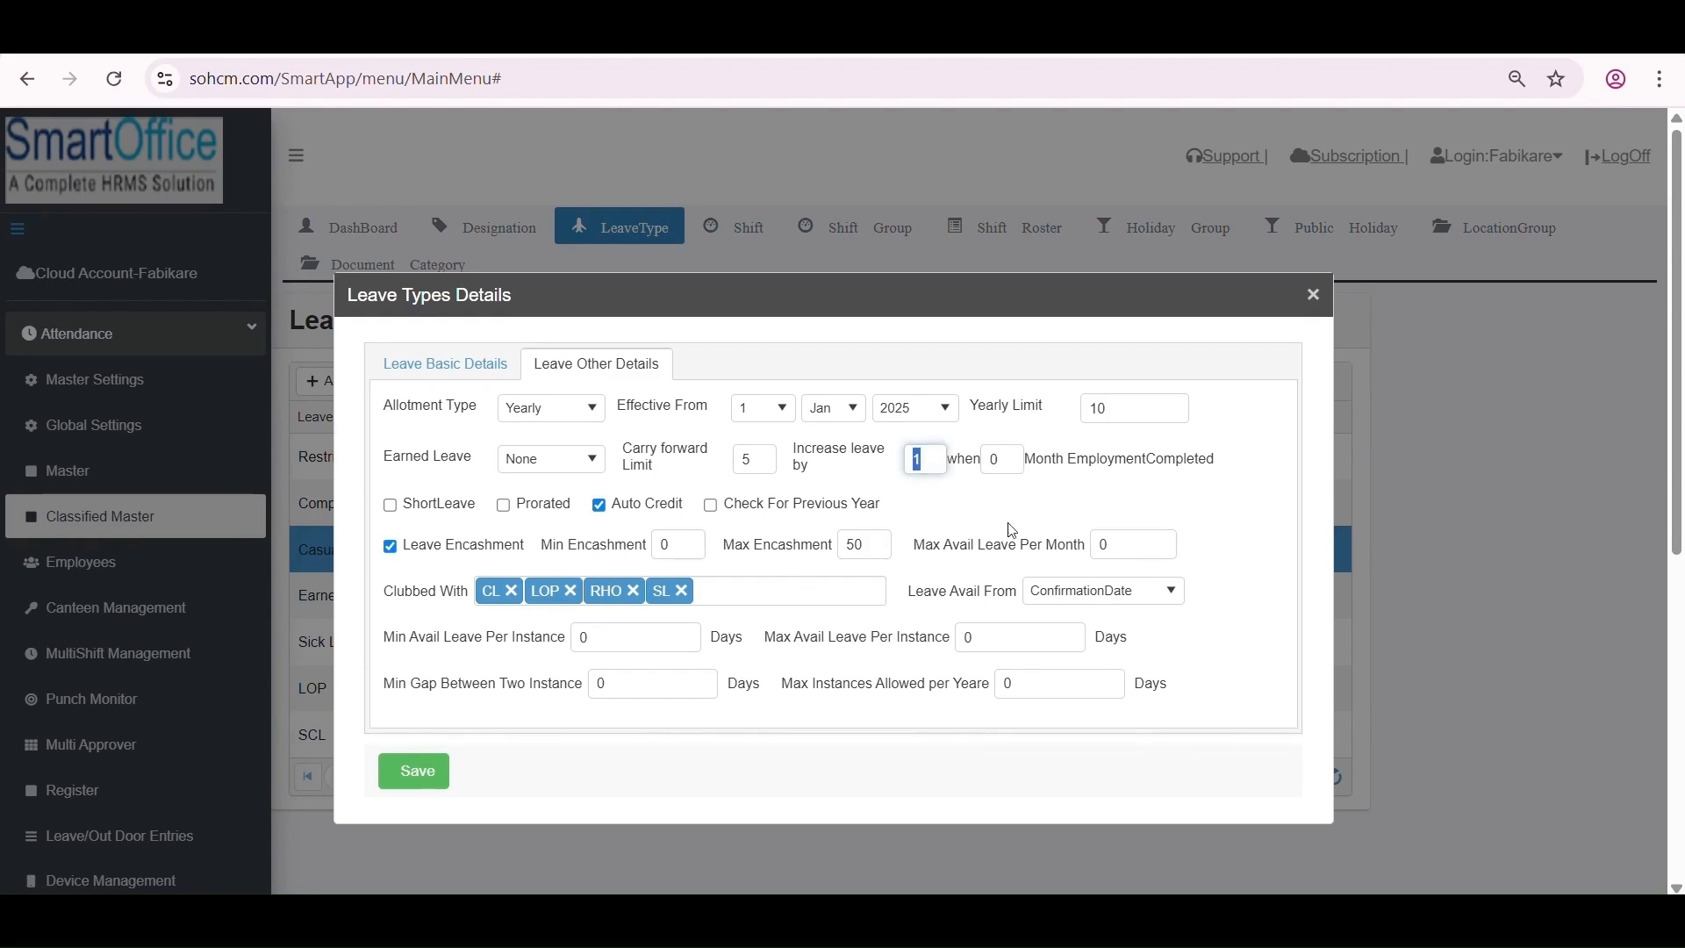
double_click(442, 506)
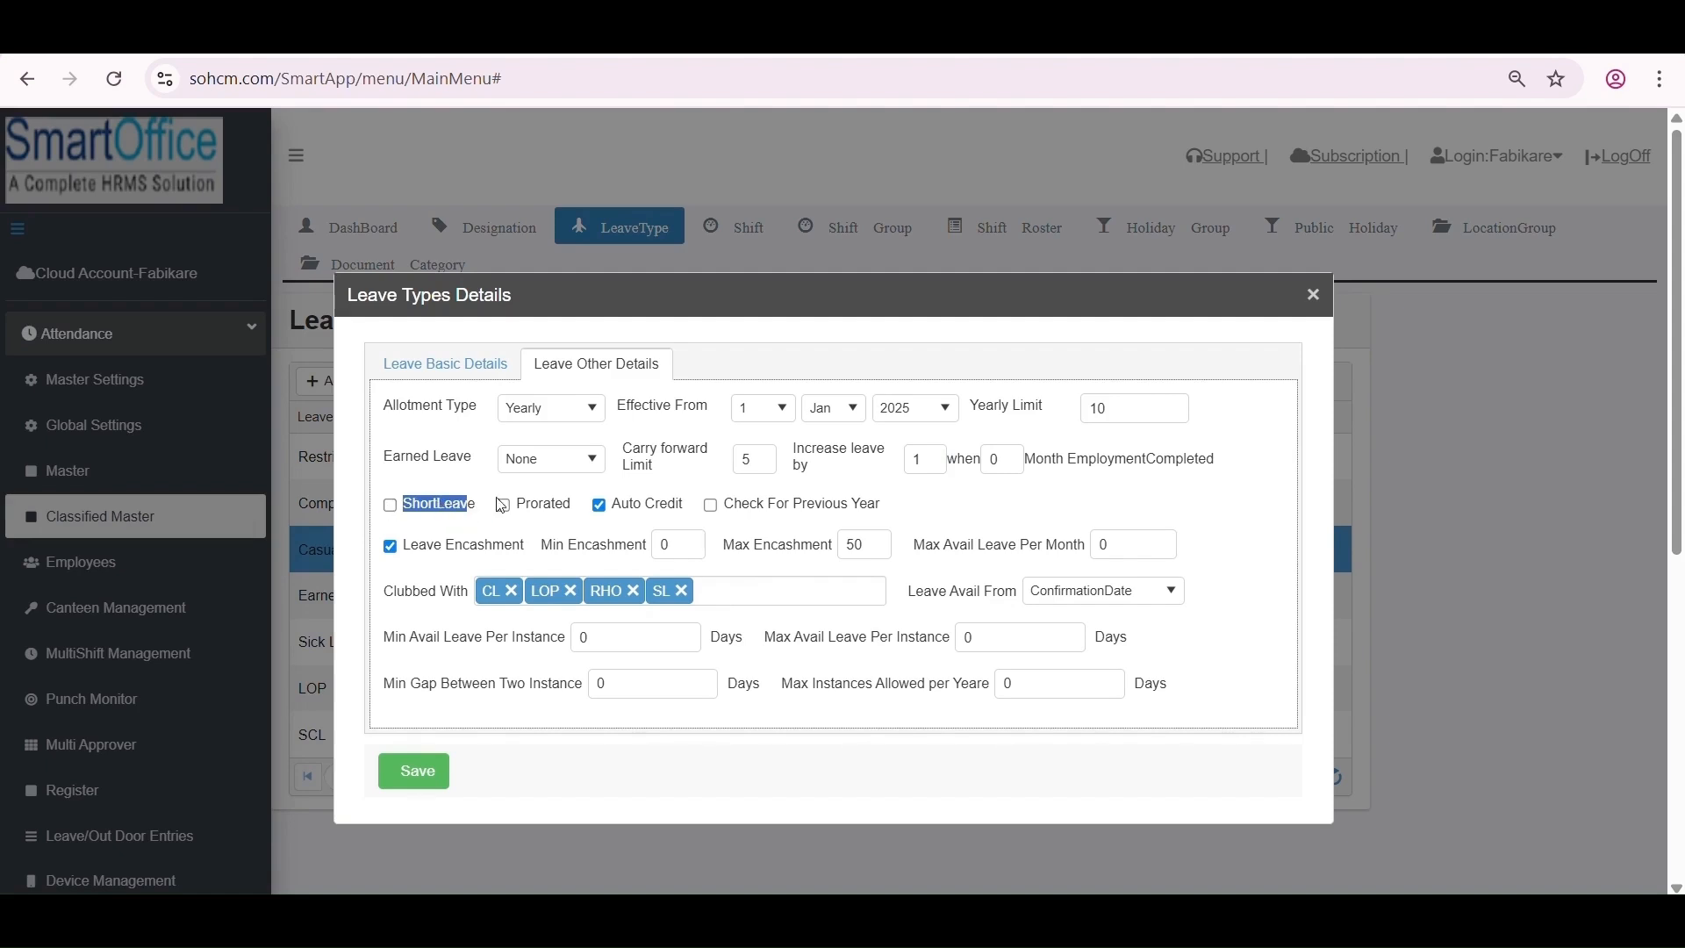
left_click(581, 513)
left_click_drag(576, 515, 510, 520)
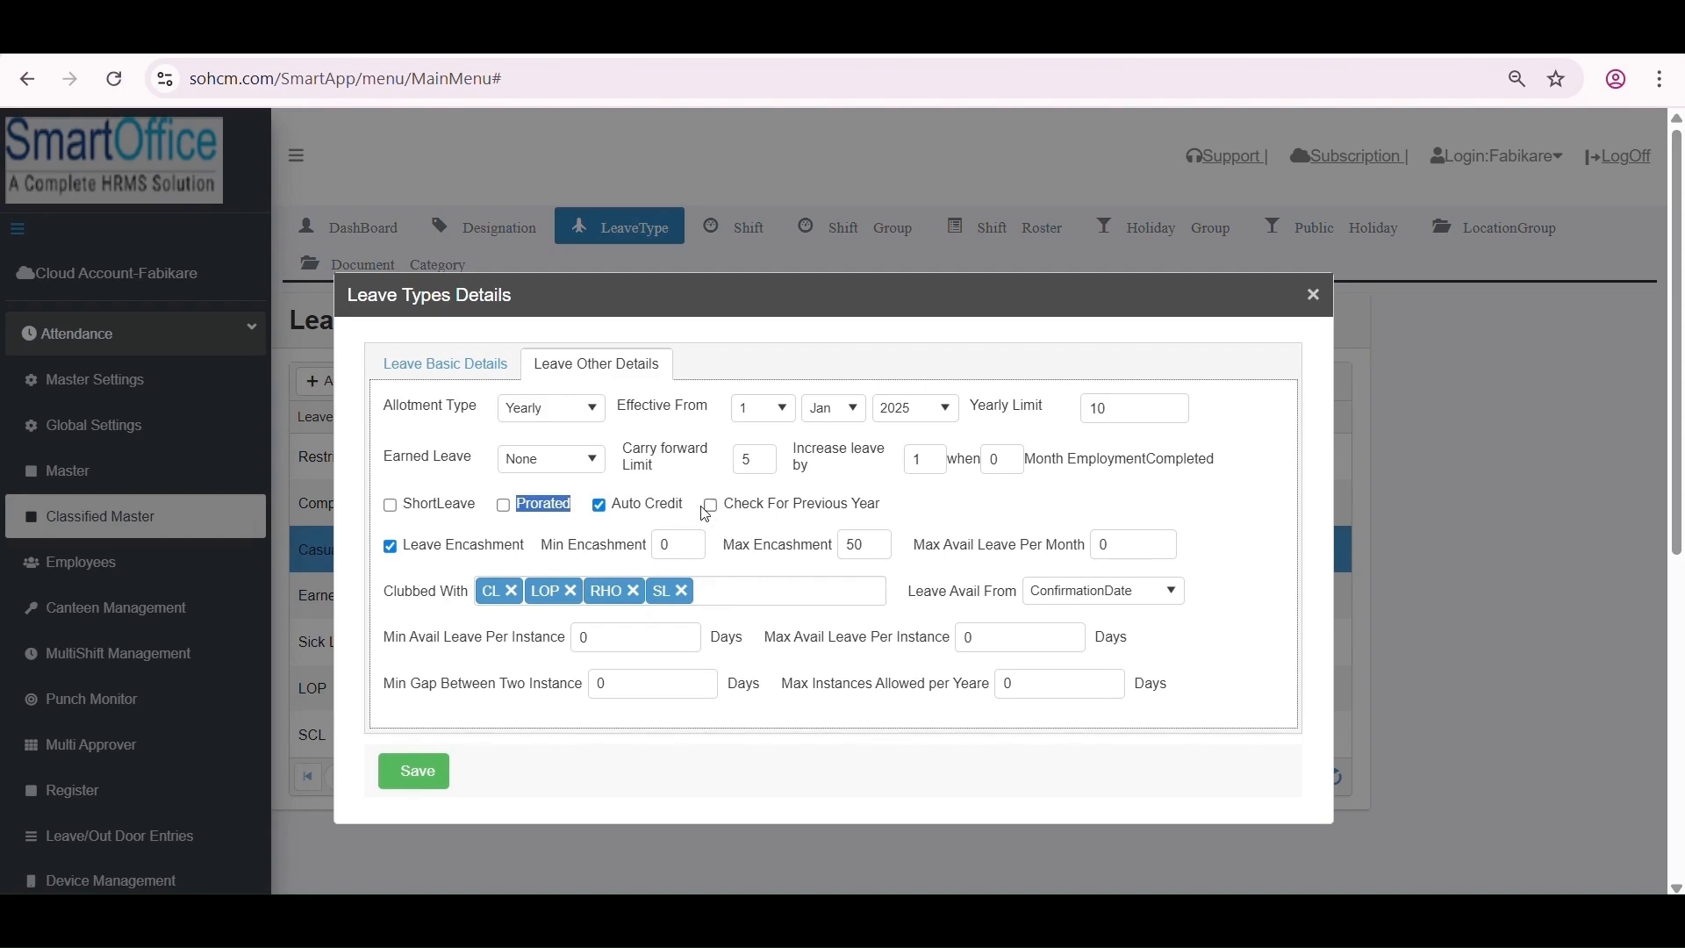
left_click_drag(706, 516, 611, 507)
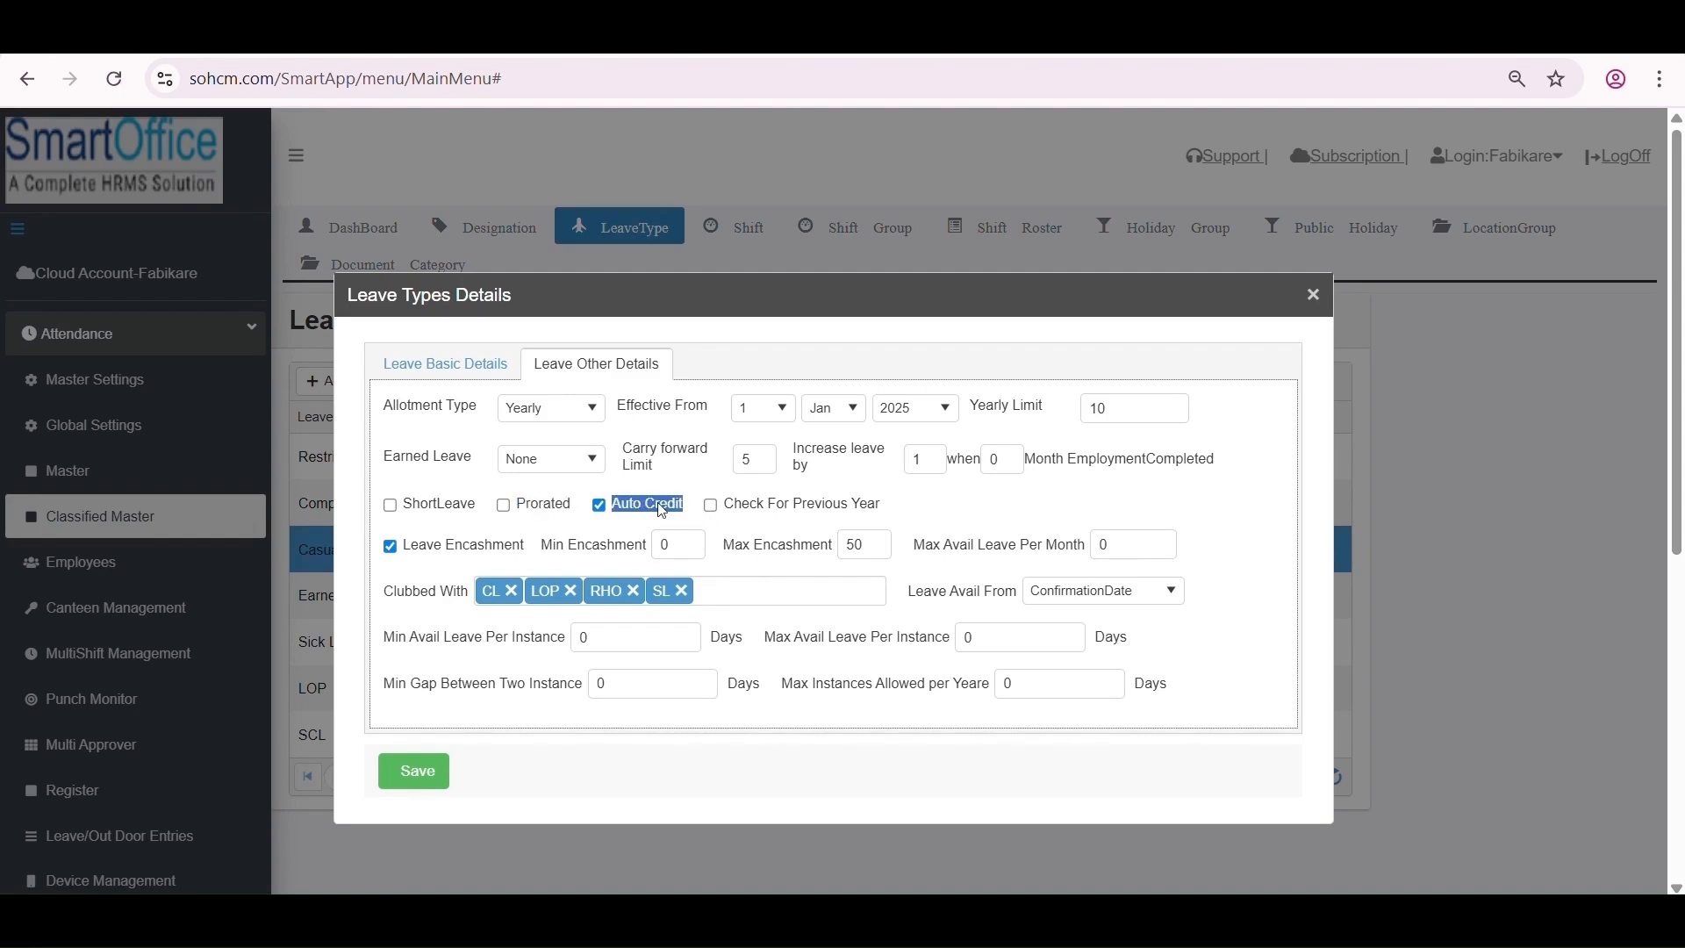
Set the Casual Leave's Max Avail Leave Per Month to 2.
left_click(1253, 545)
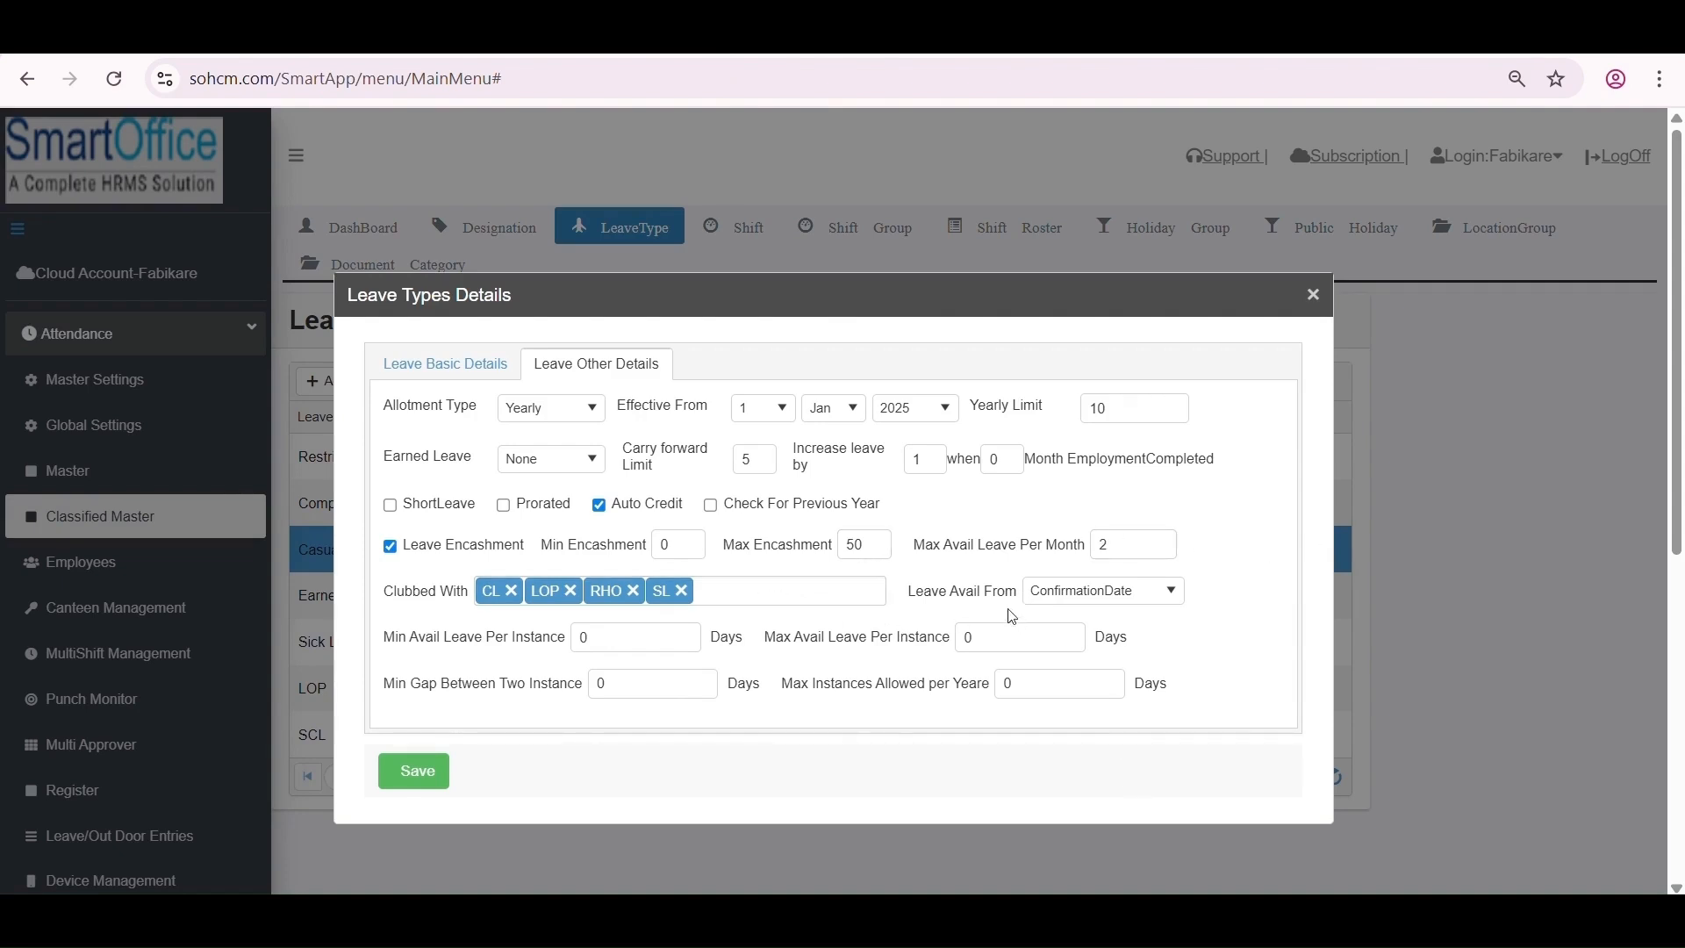
triple_click(940, 547)
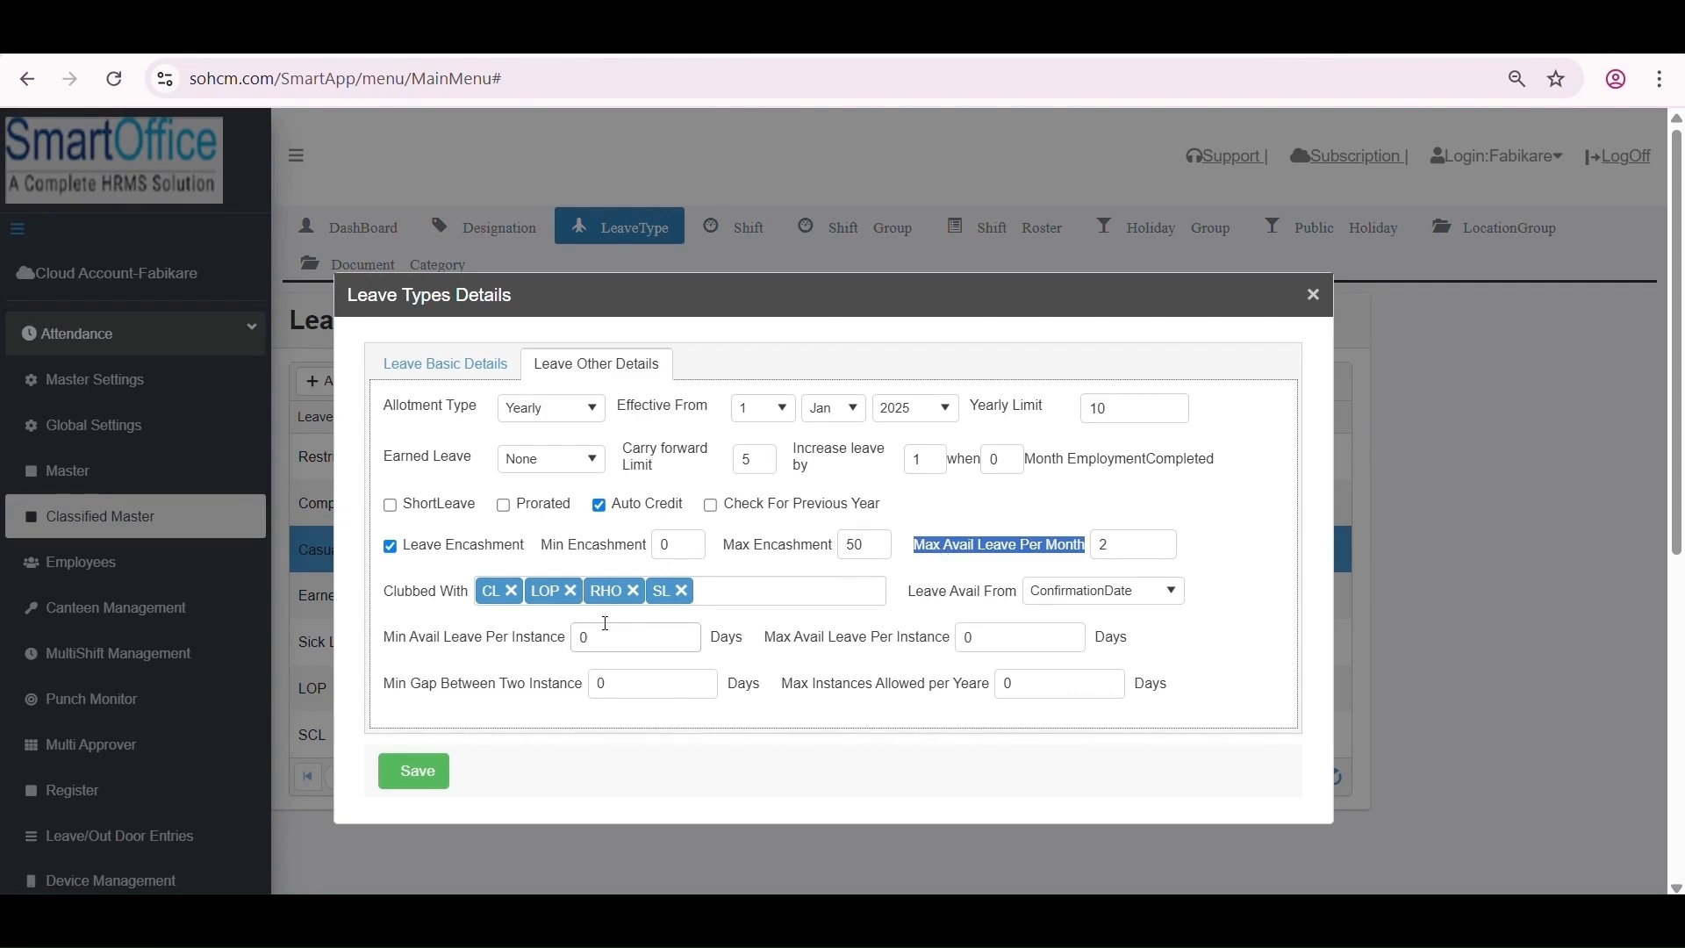
Examine the leave types available for Clubbed With and the date choices for Leave Avail From.
left_click(394, 608)
left_click_drag(394, 608, 807, 595)
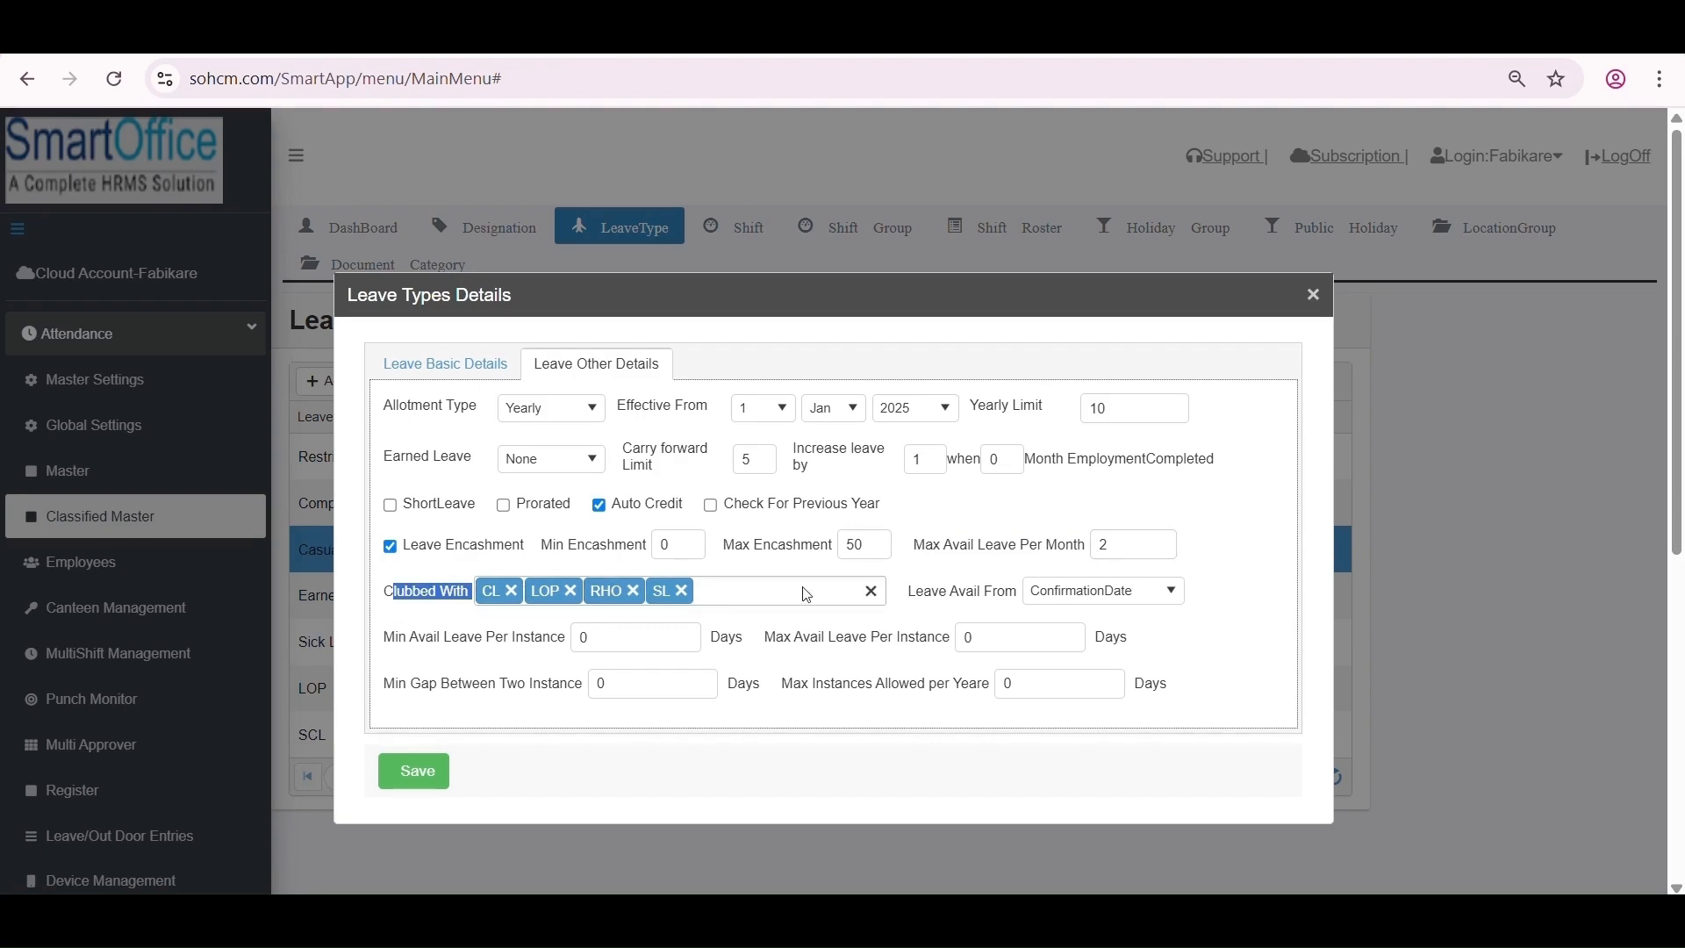
left_click(808, 595)
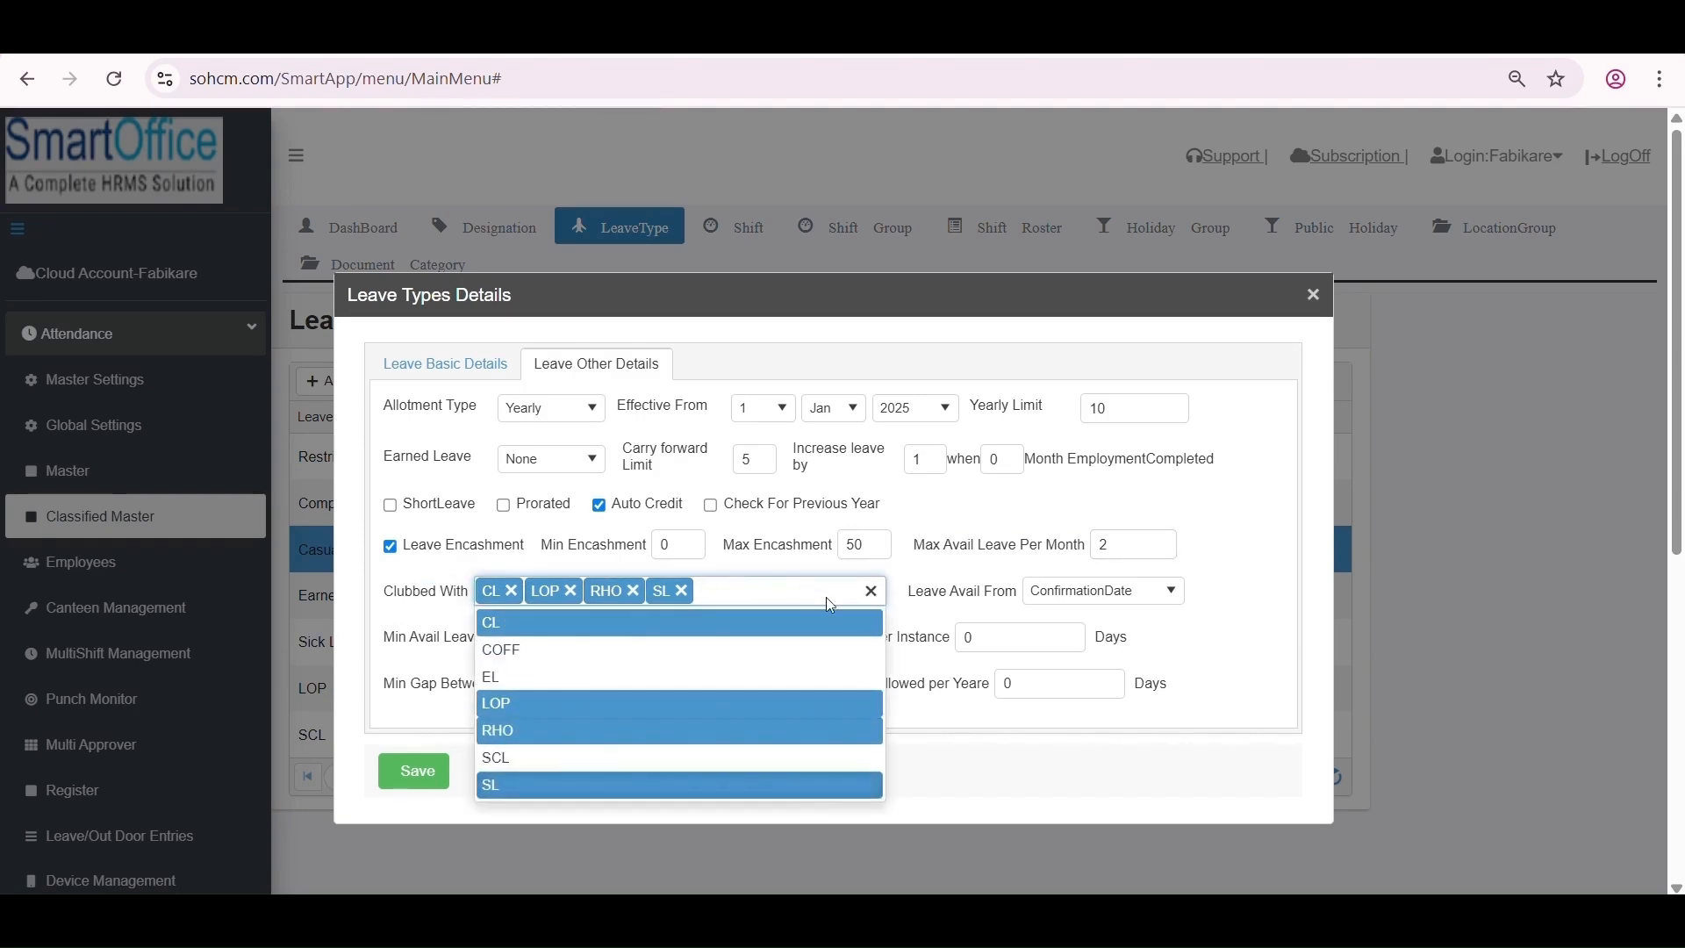
left_click(1032, 748)
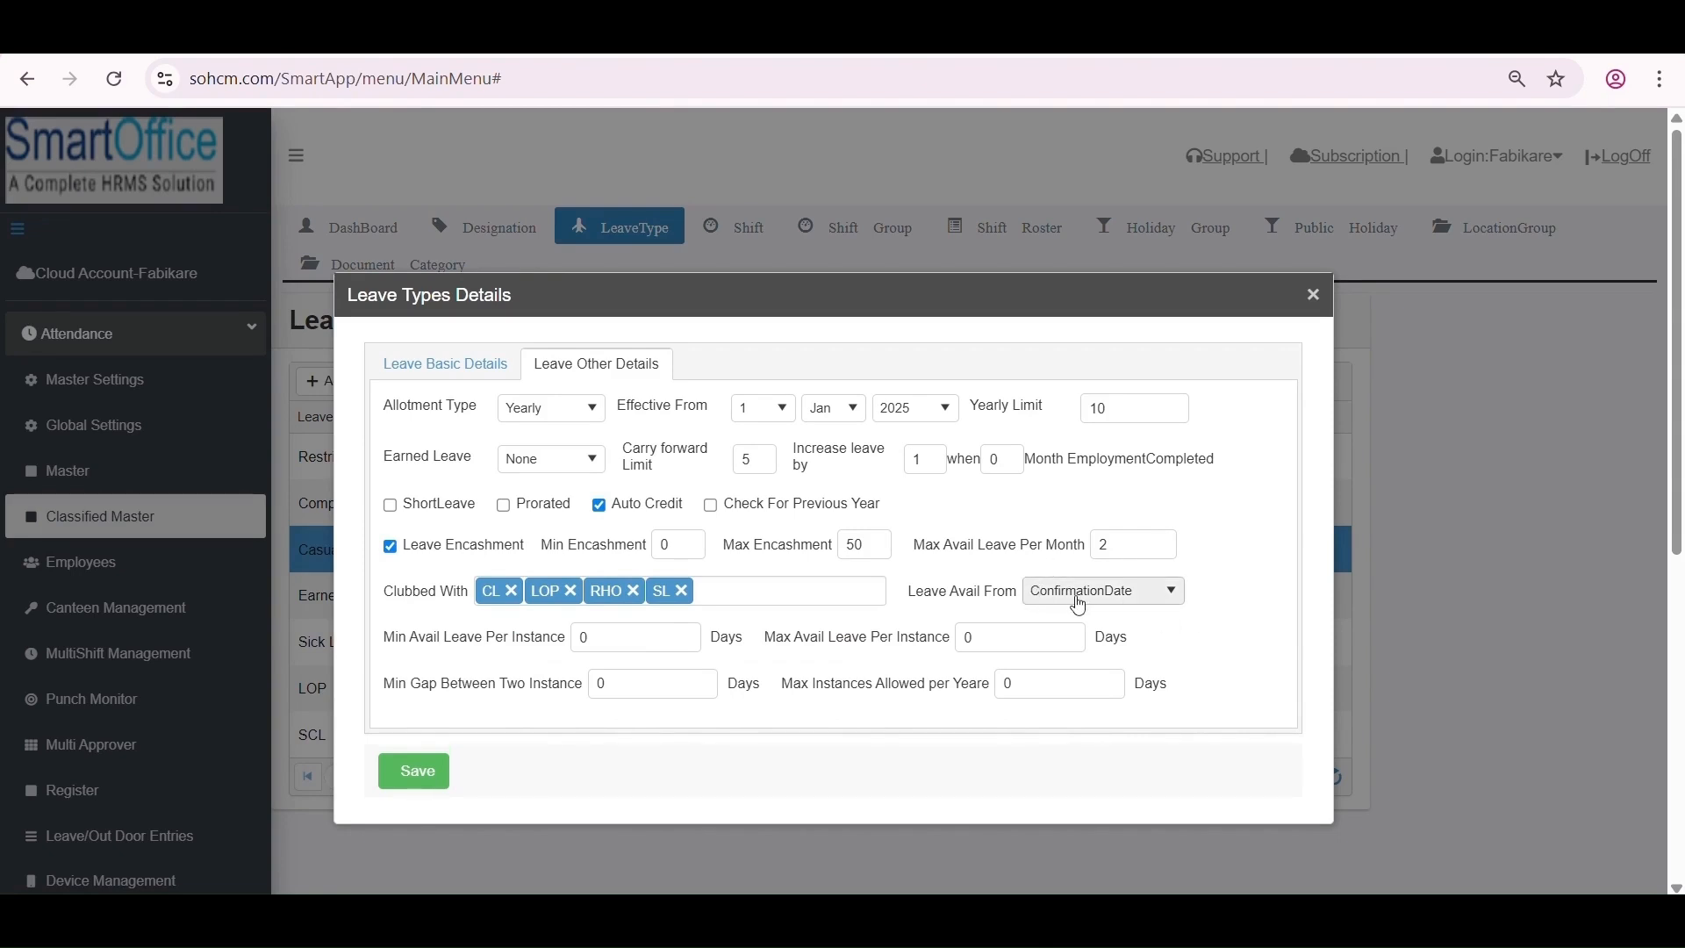
left_click(1078, 606)
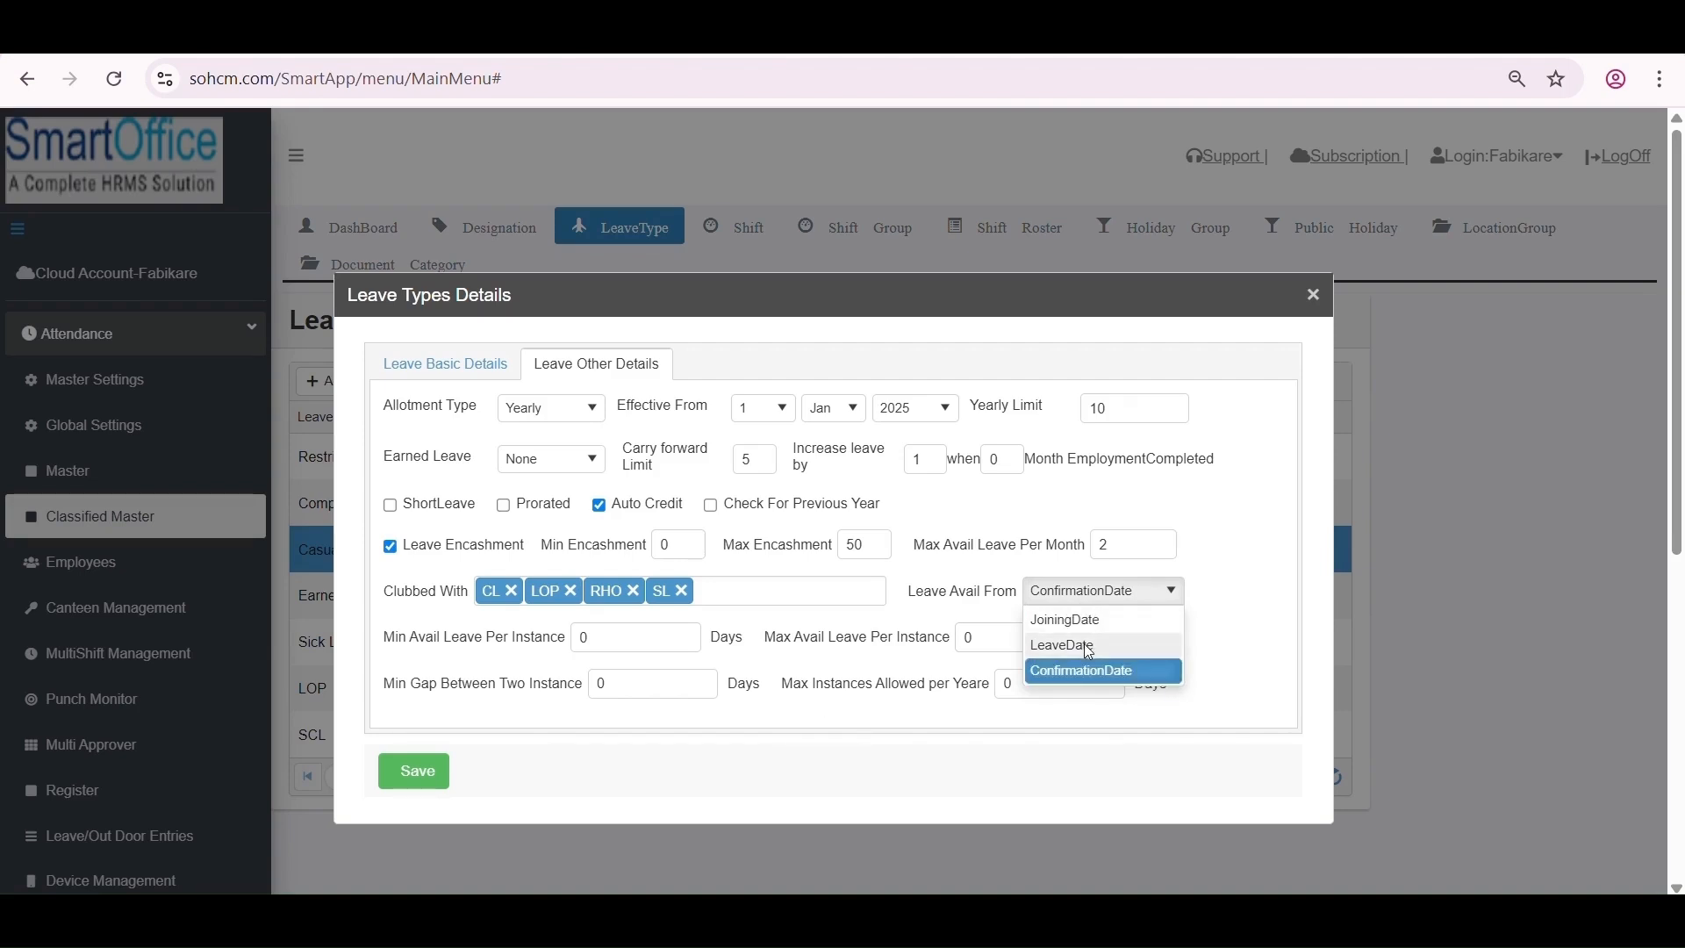
Review the date choices for Leave Avail From in the Casual Leave's other details.
left_click(1250, 654)
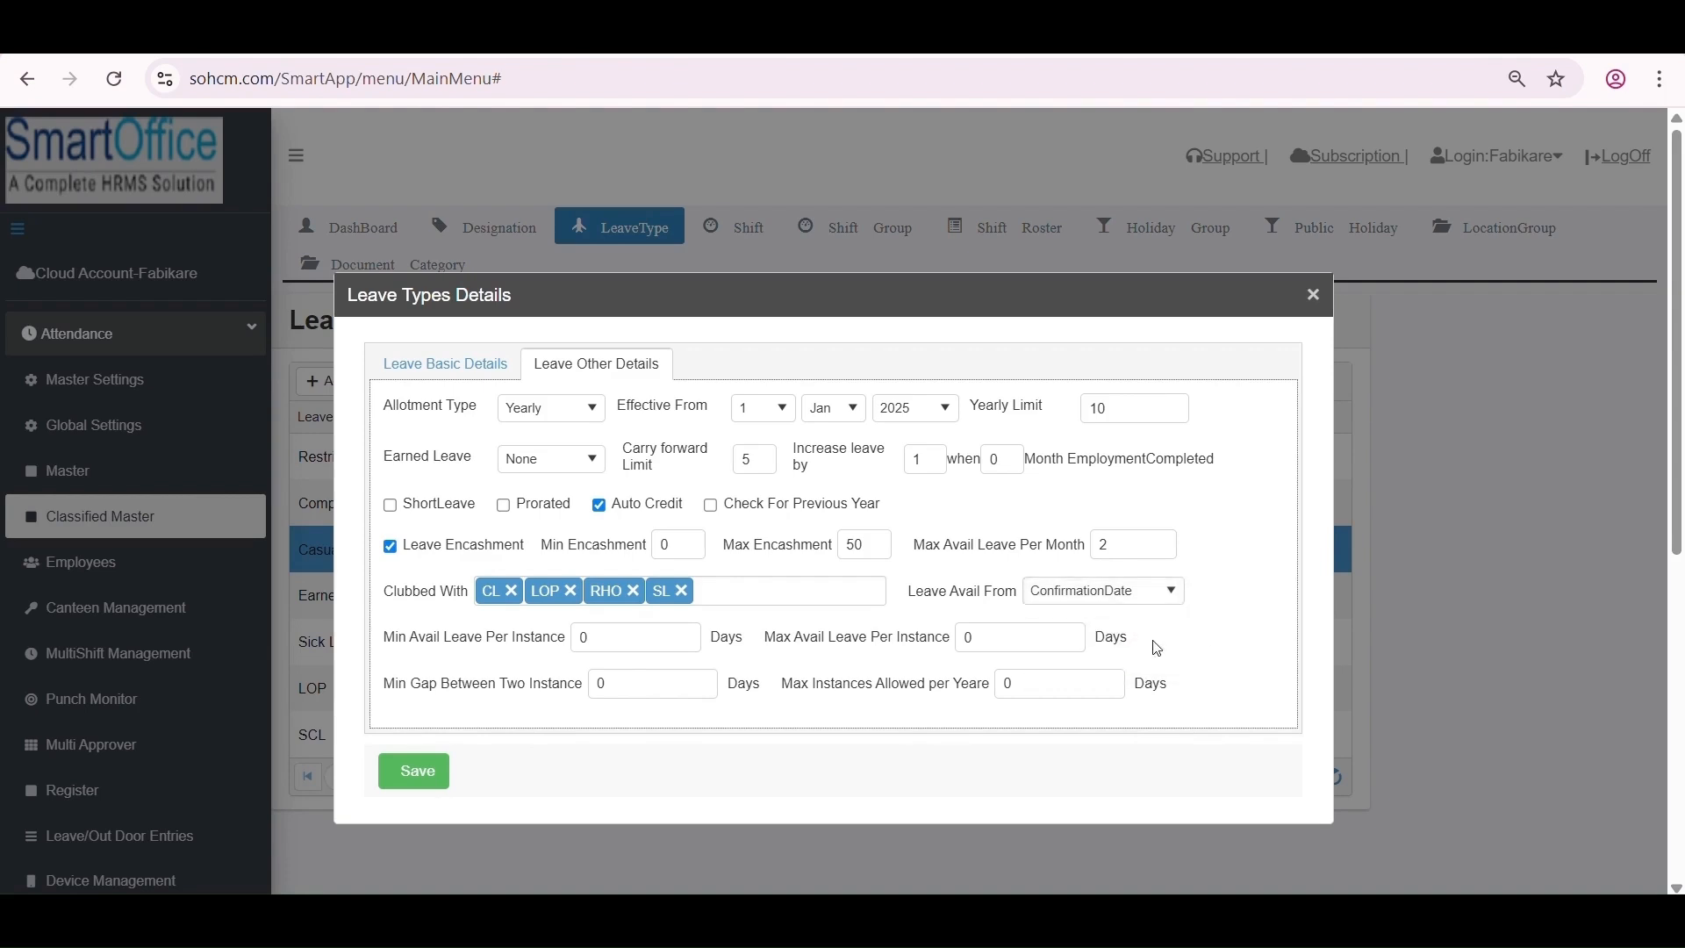
left_click(1072, 595)
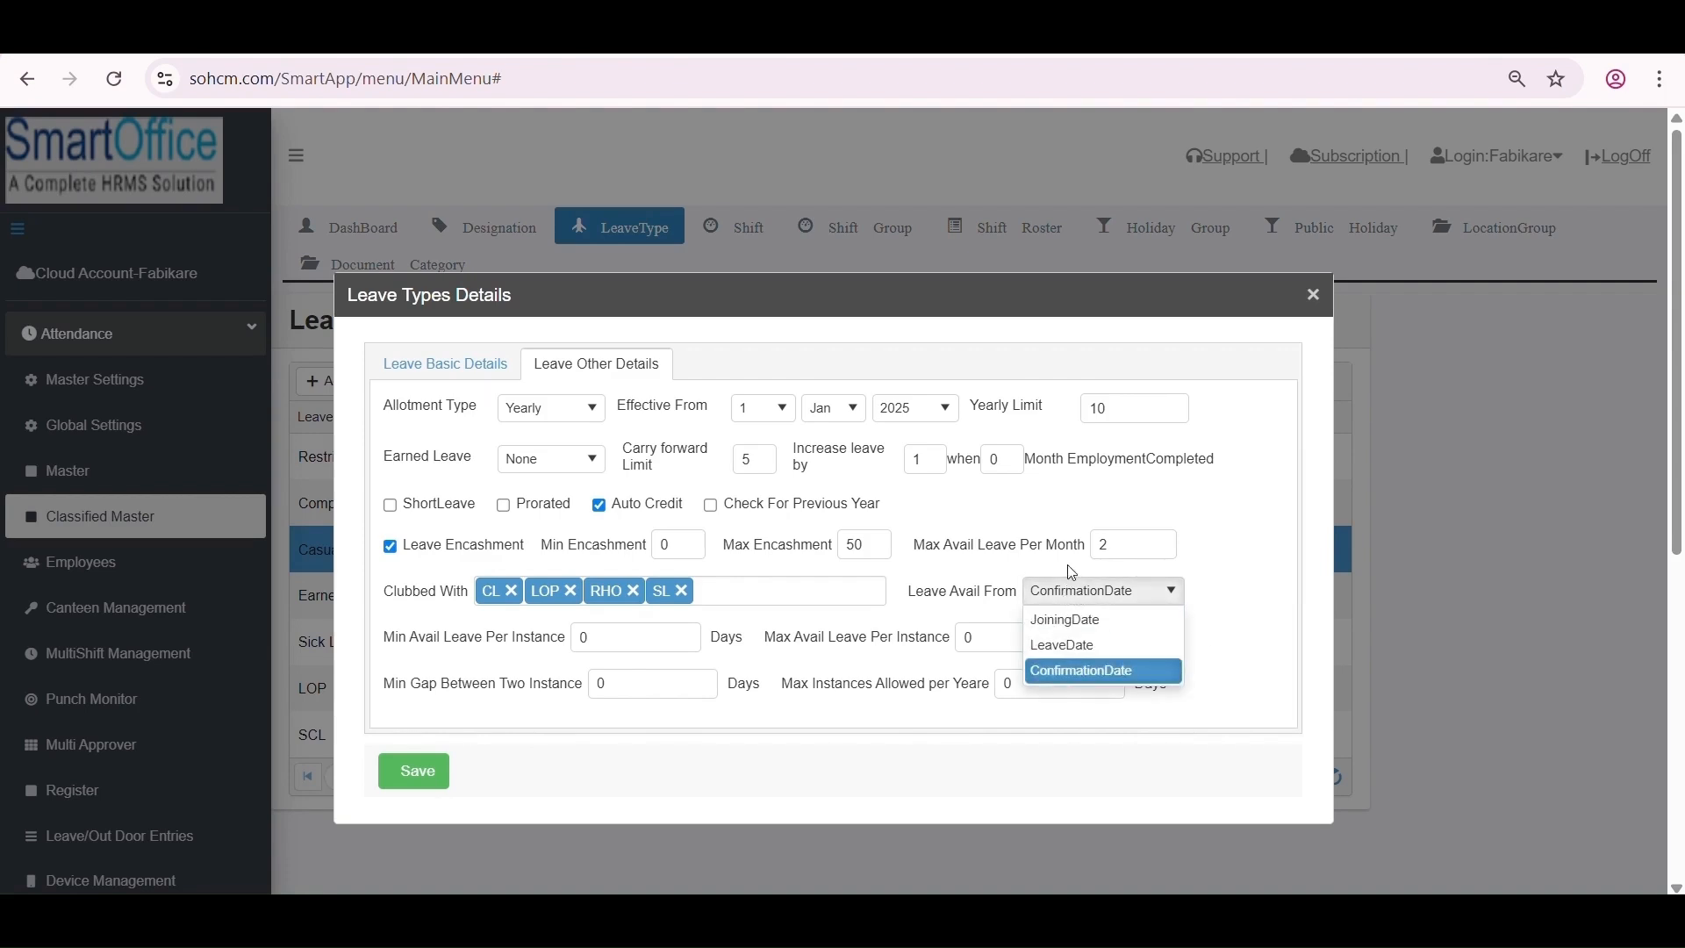
left_click(1225, 600)
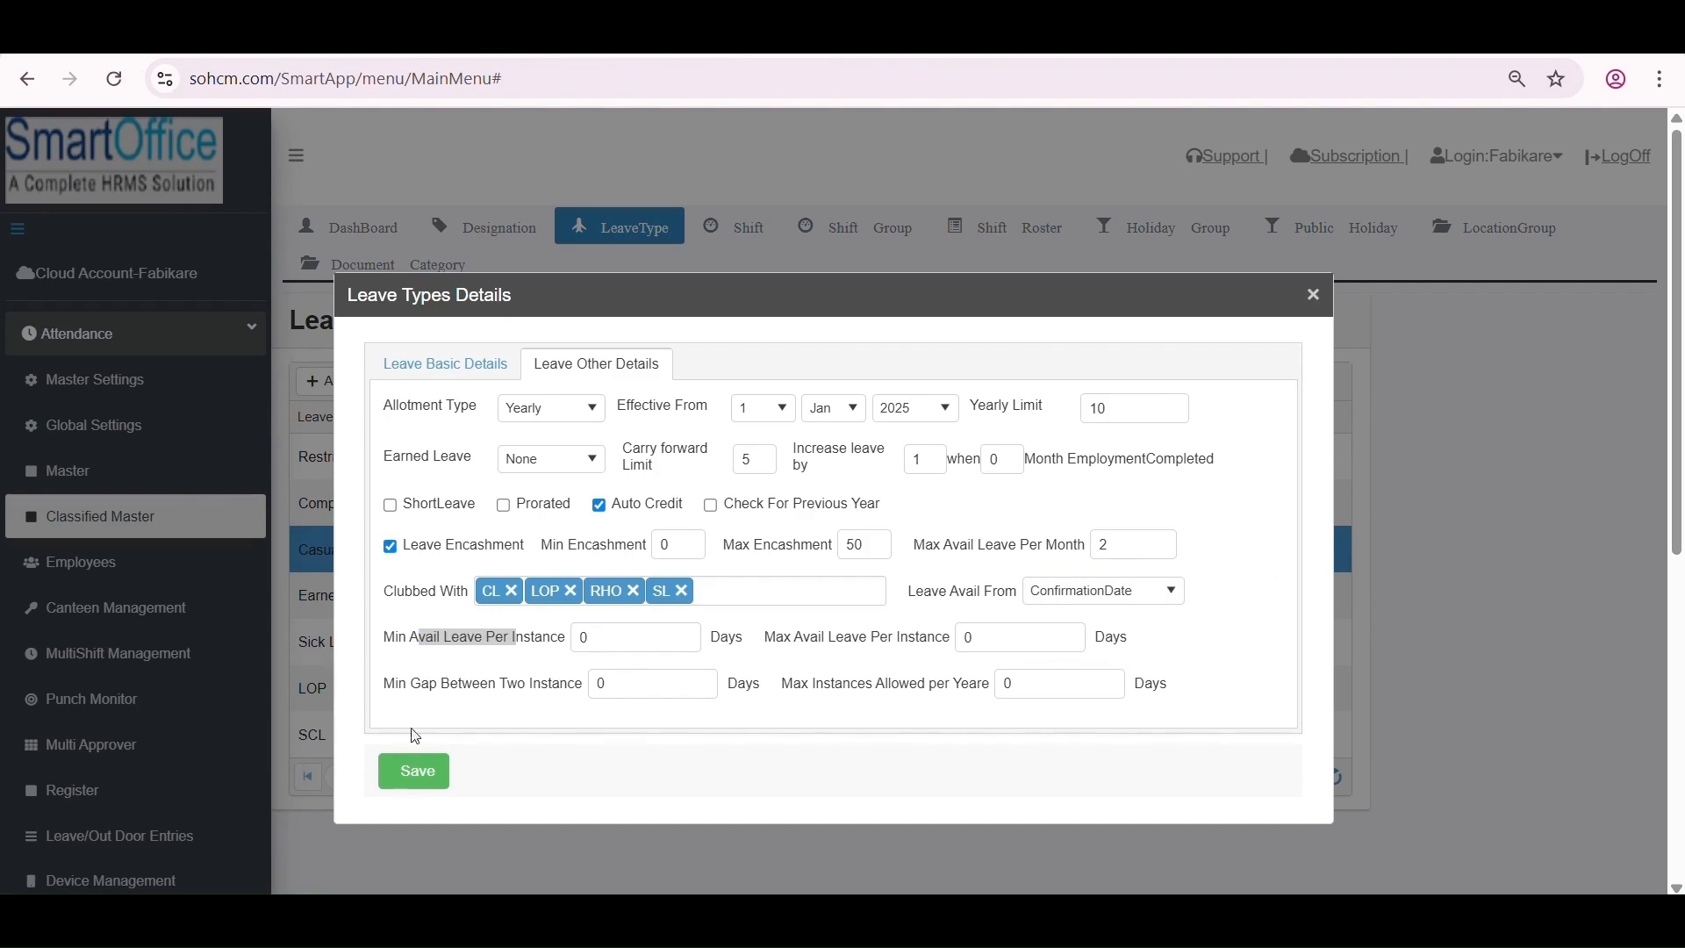
Review the Min and Max Avail Leave Per Instance settings and save the Casual Leave details.
left_click(400, 653)
left_click_drag(400, 653, 549, 638)
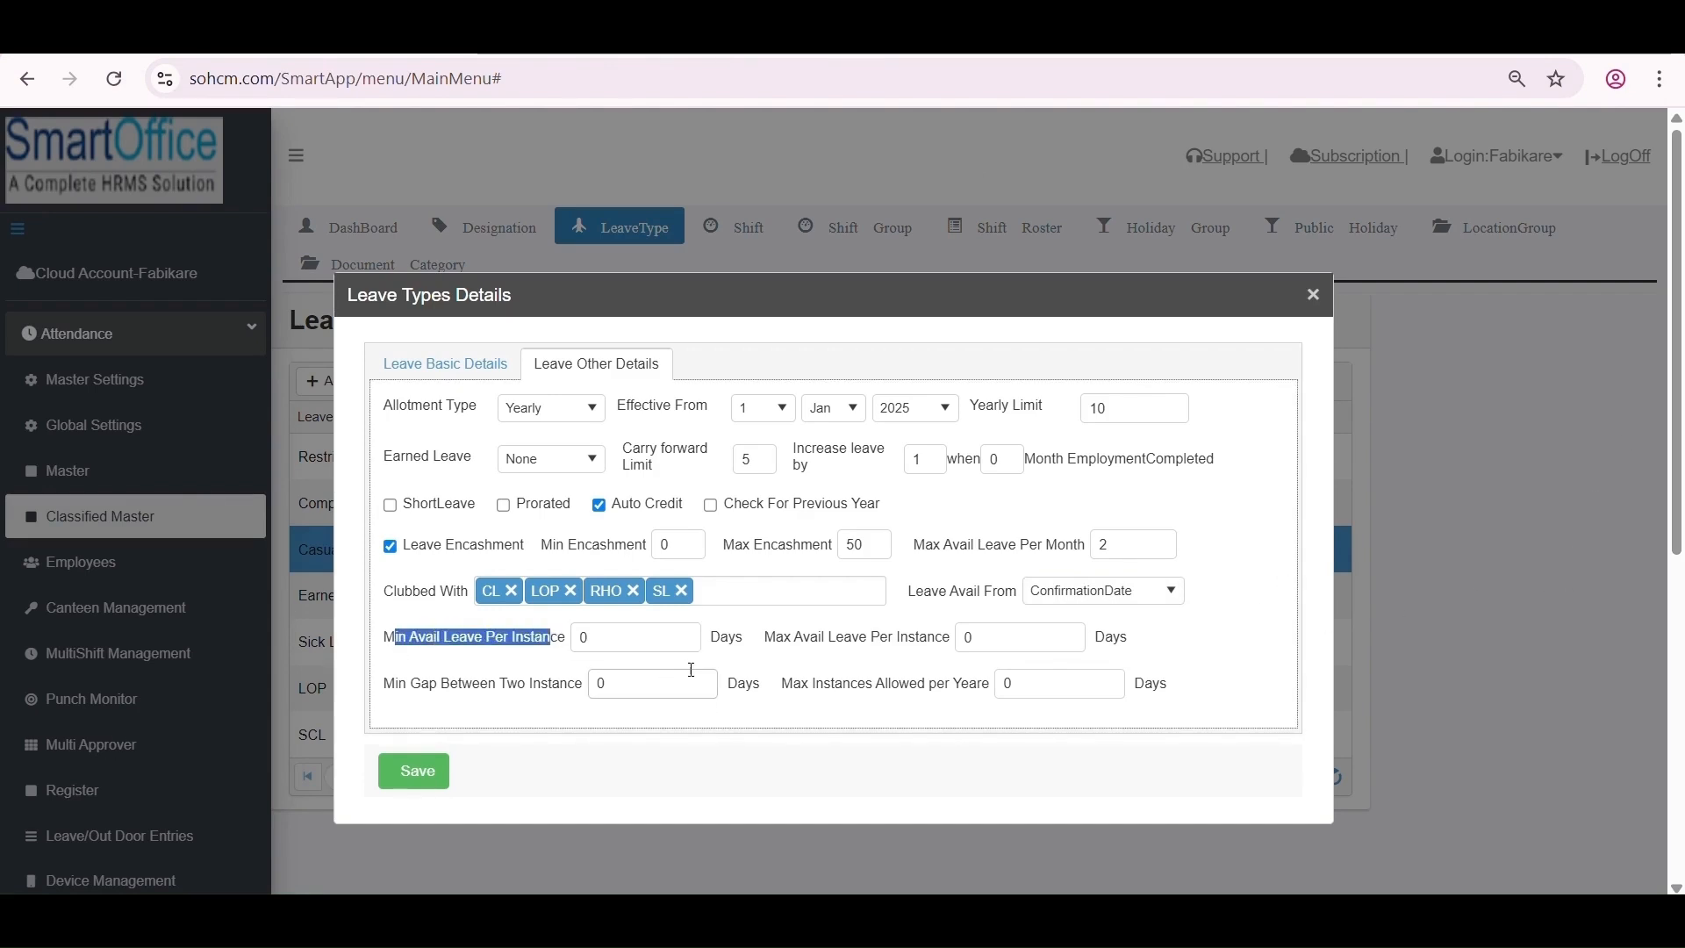
left_click_drag(784, 643, 955, 655)
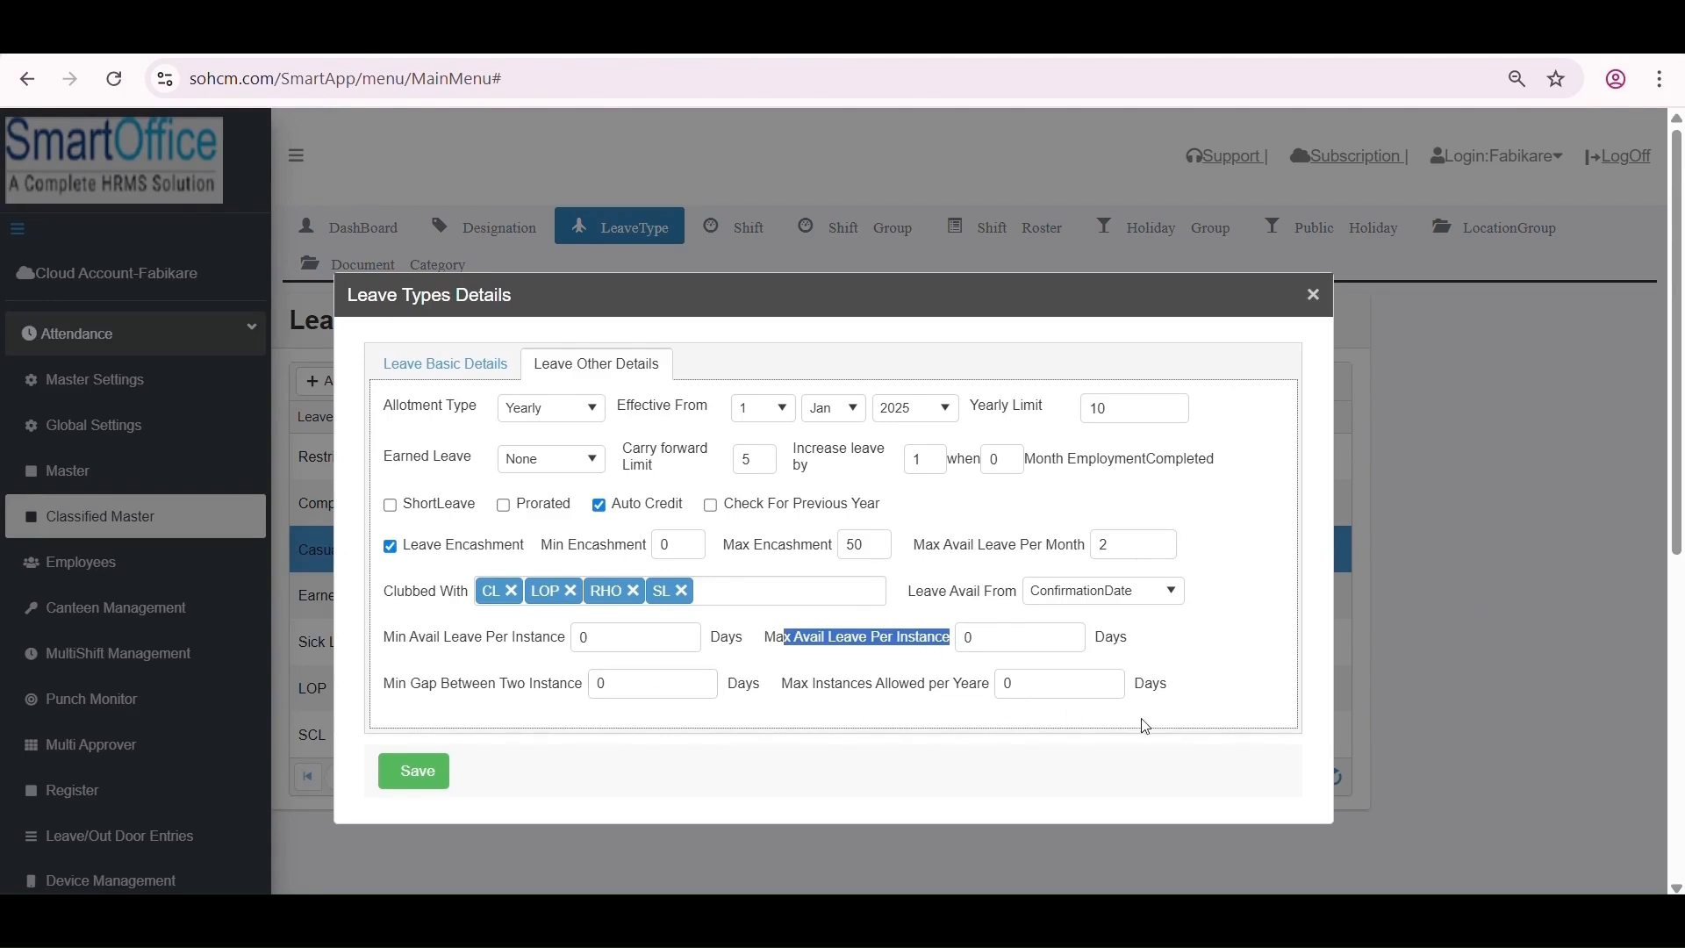
left_click(605, 364)
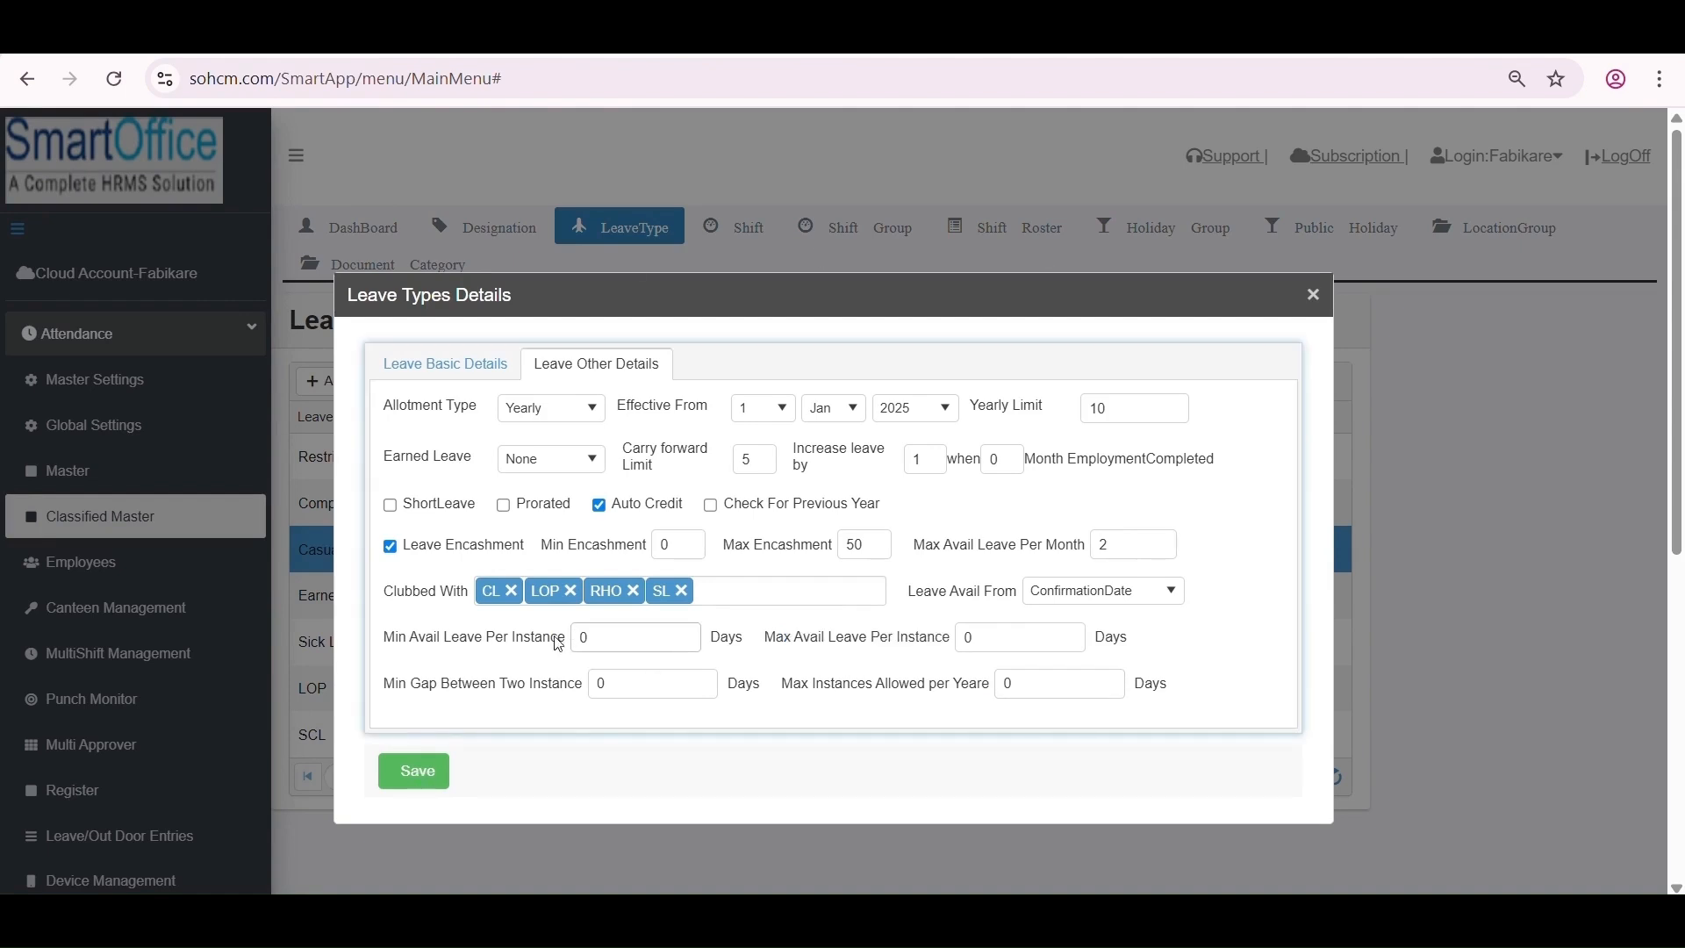
left_click_drag(559, 645, 450, 639)
left_click_drag(919, 637, 769, 647)
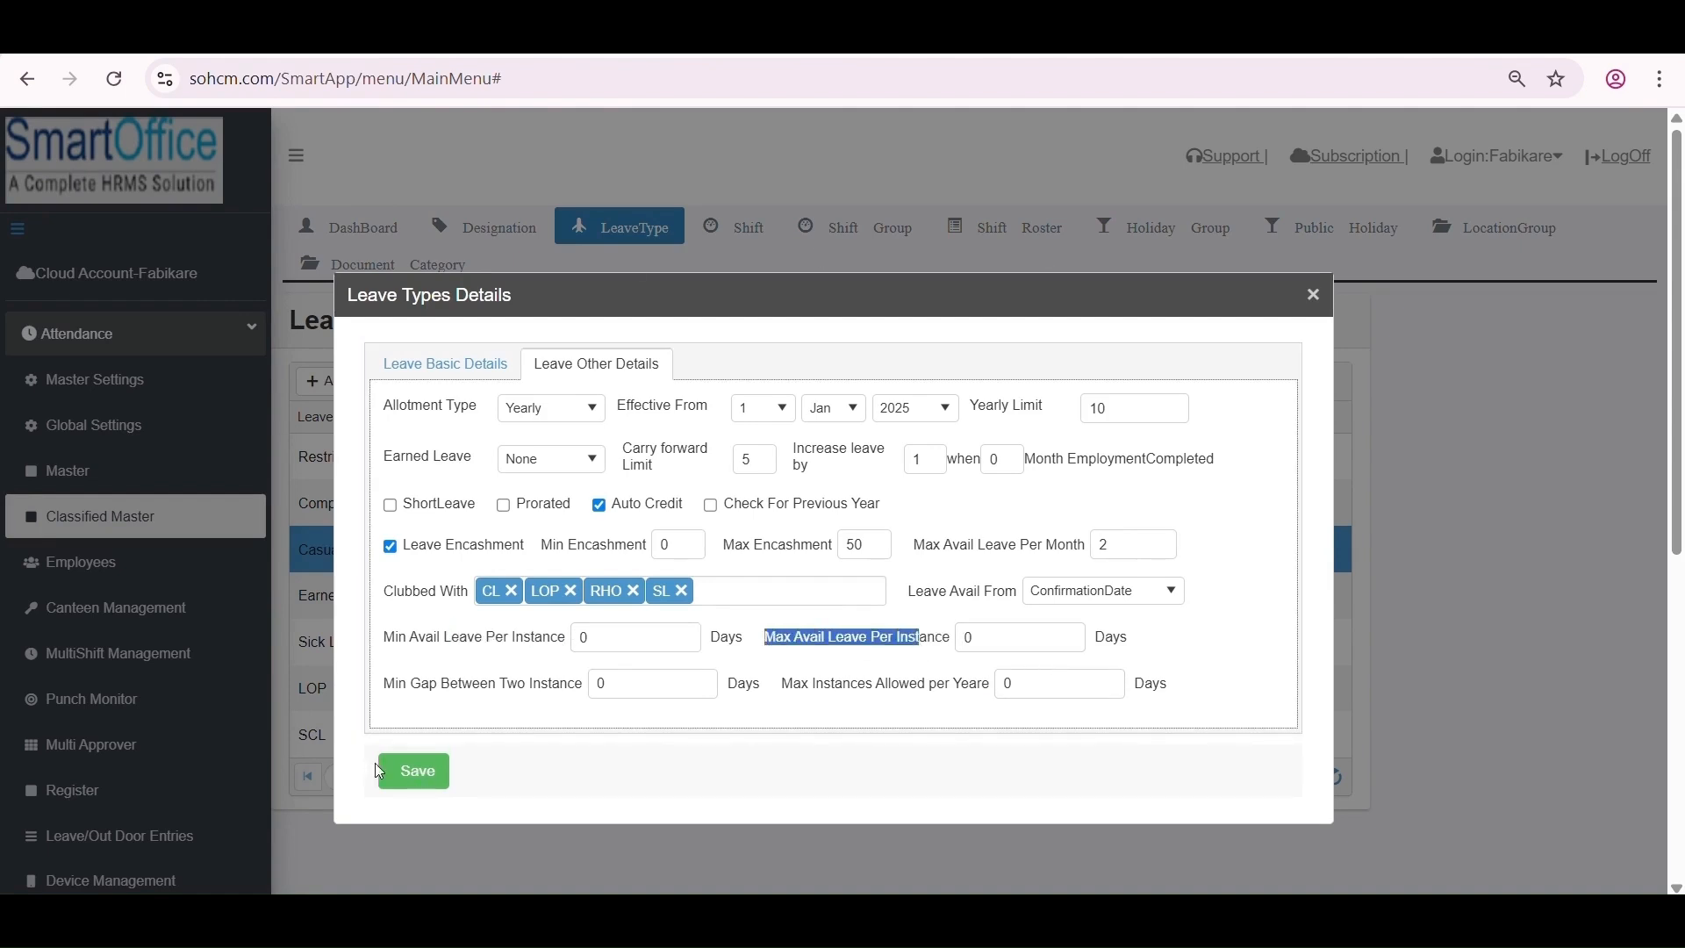
left_click(392, 778)
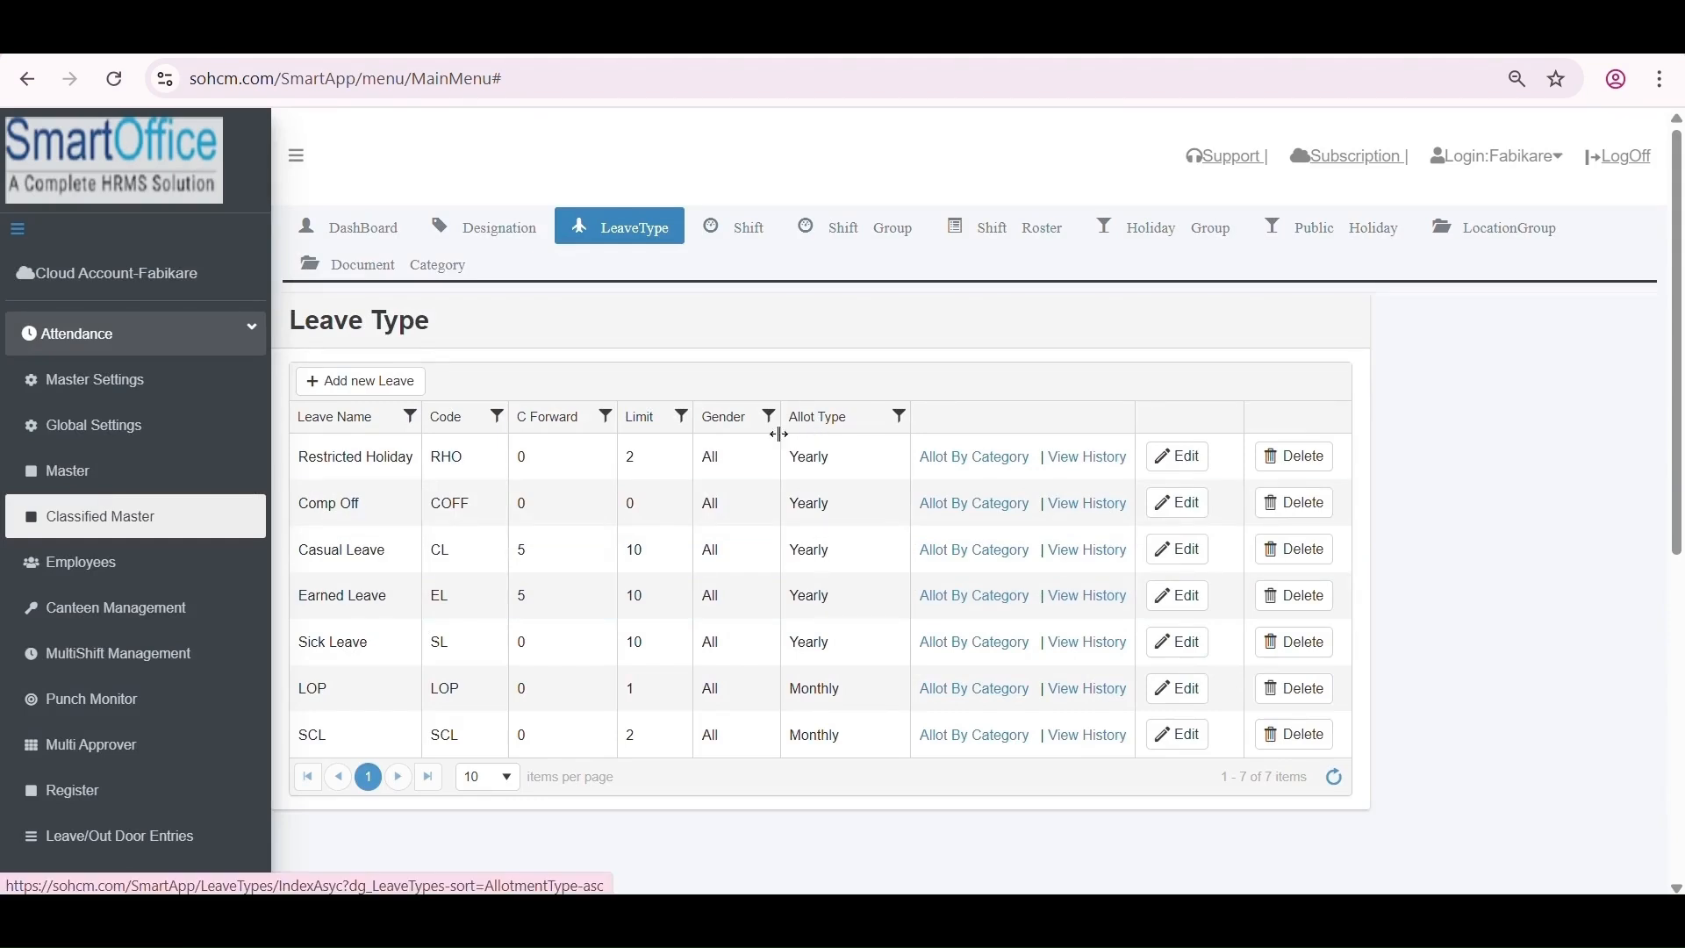
Review the employees' allowed, taken and balance leave in the Leave Summary of Leave/Out Door Entries, and close it.
scroll(226, 722, "down", 1)
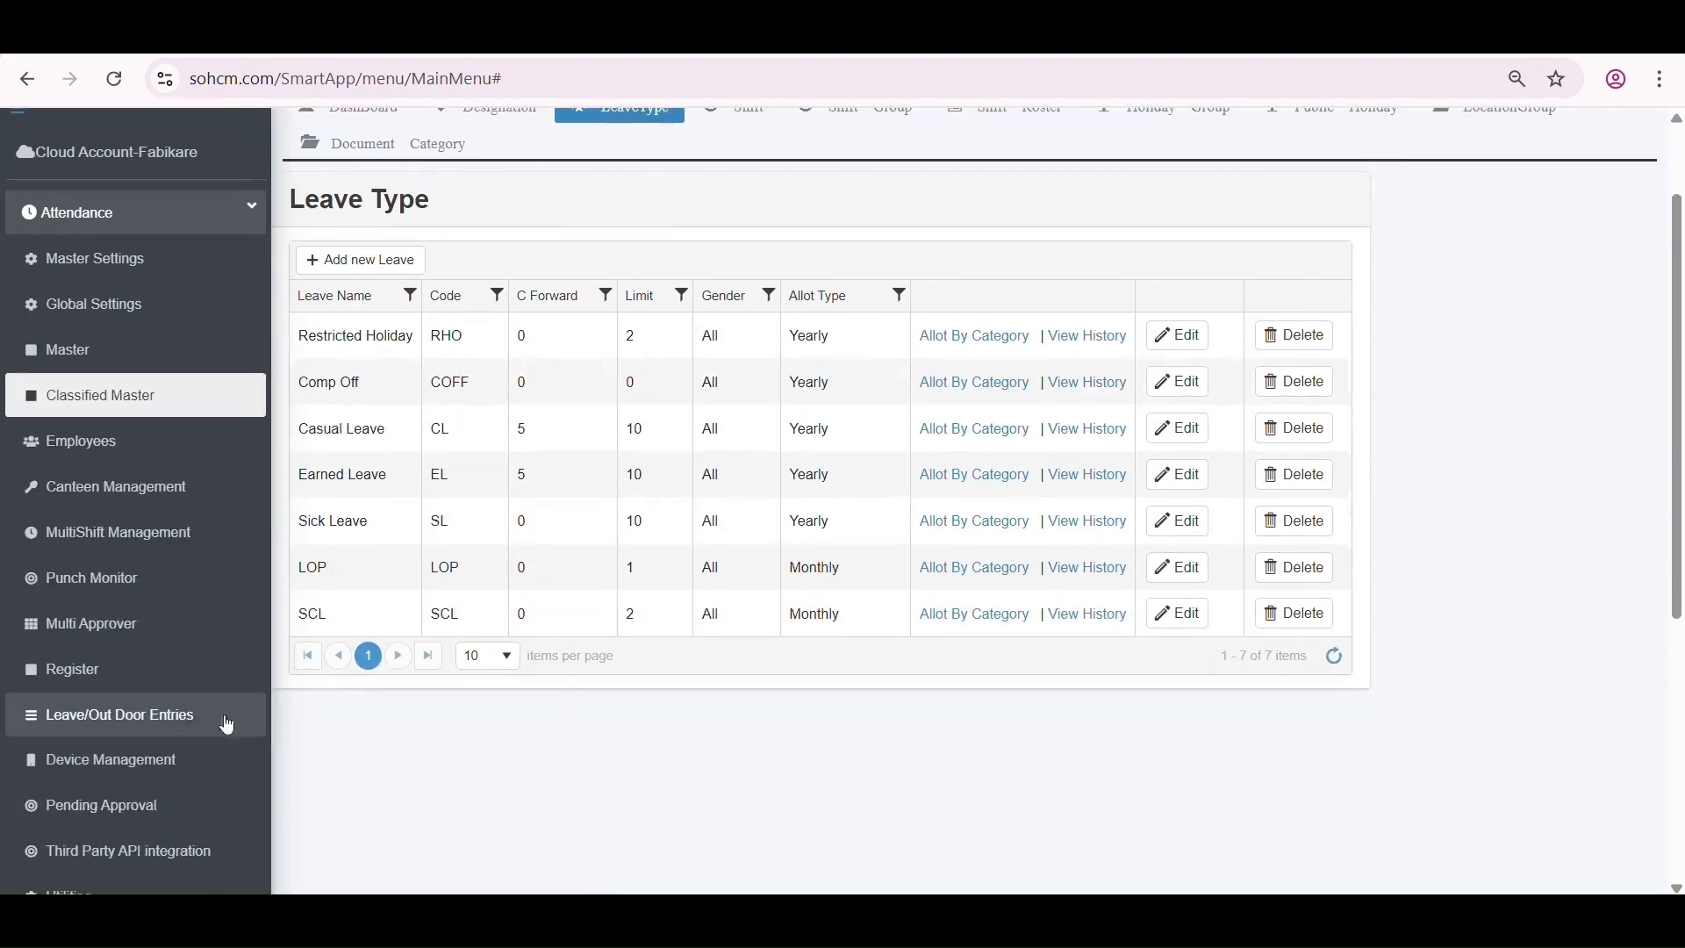
left_click(172, 720)
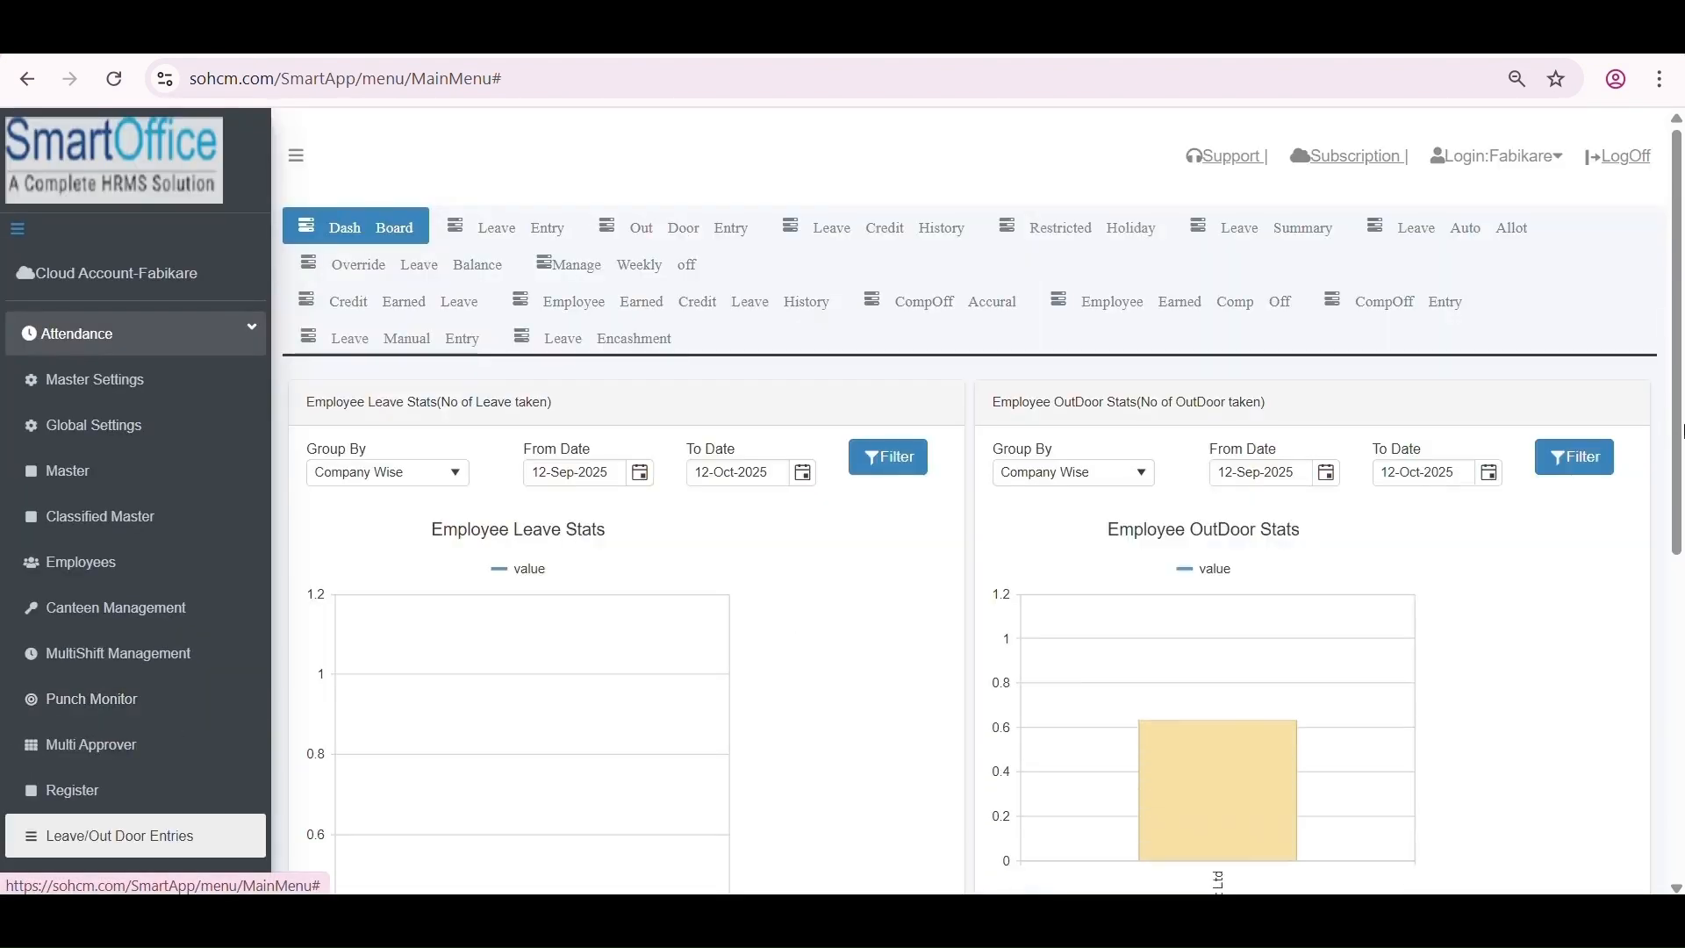
left_click(1257, 242)
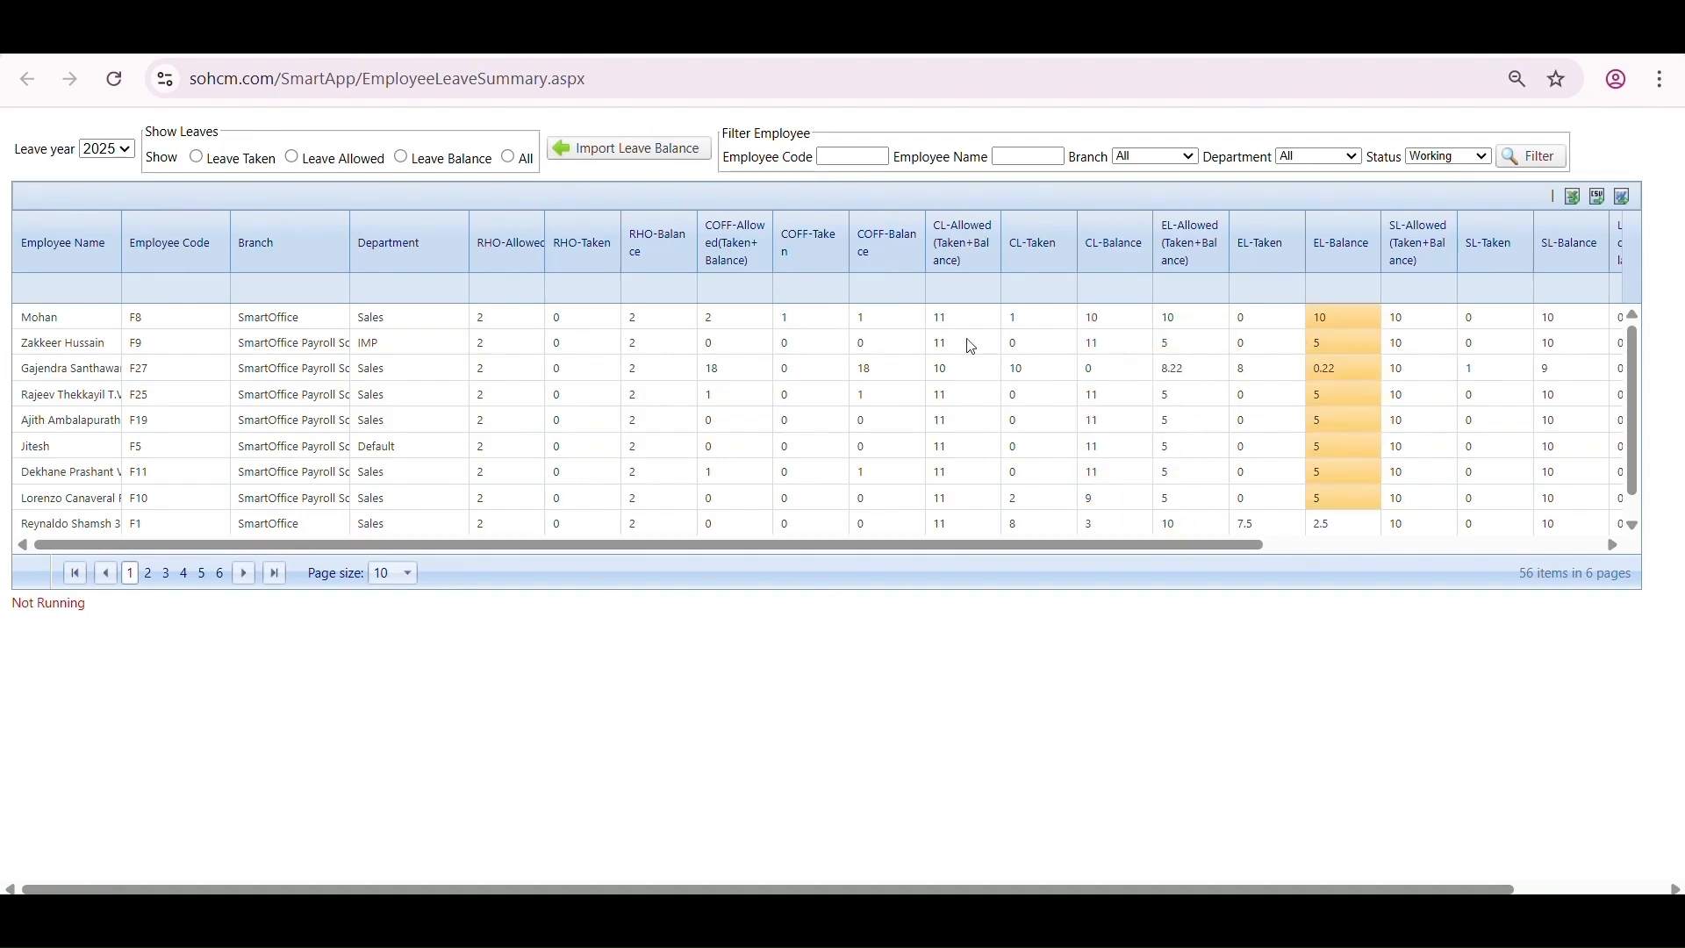
key("ctrl+w")
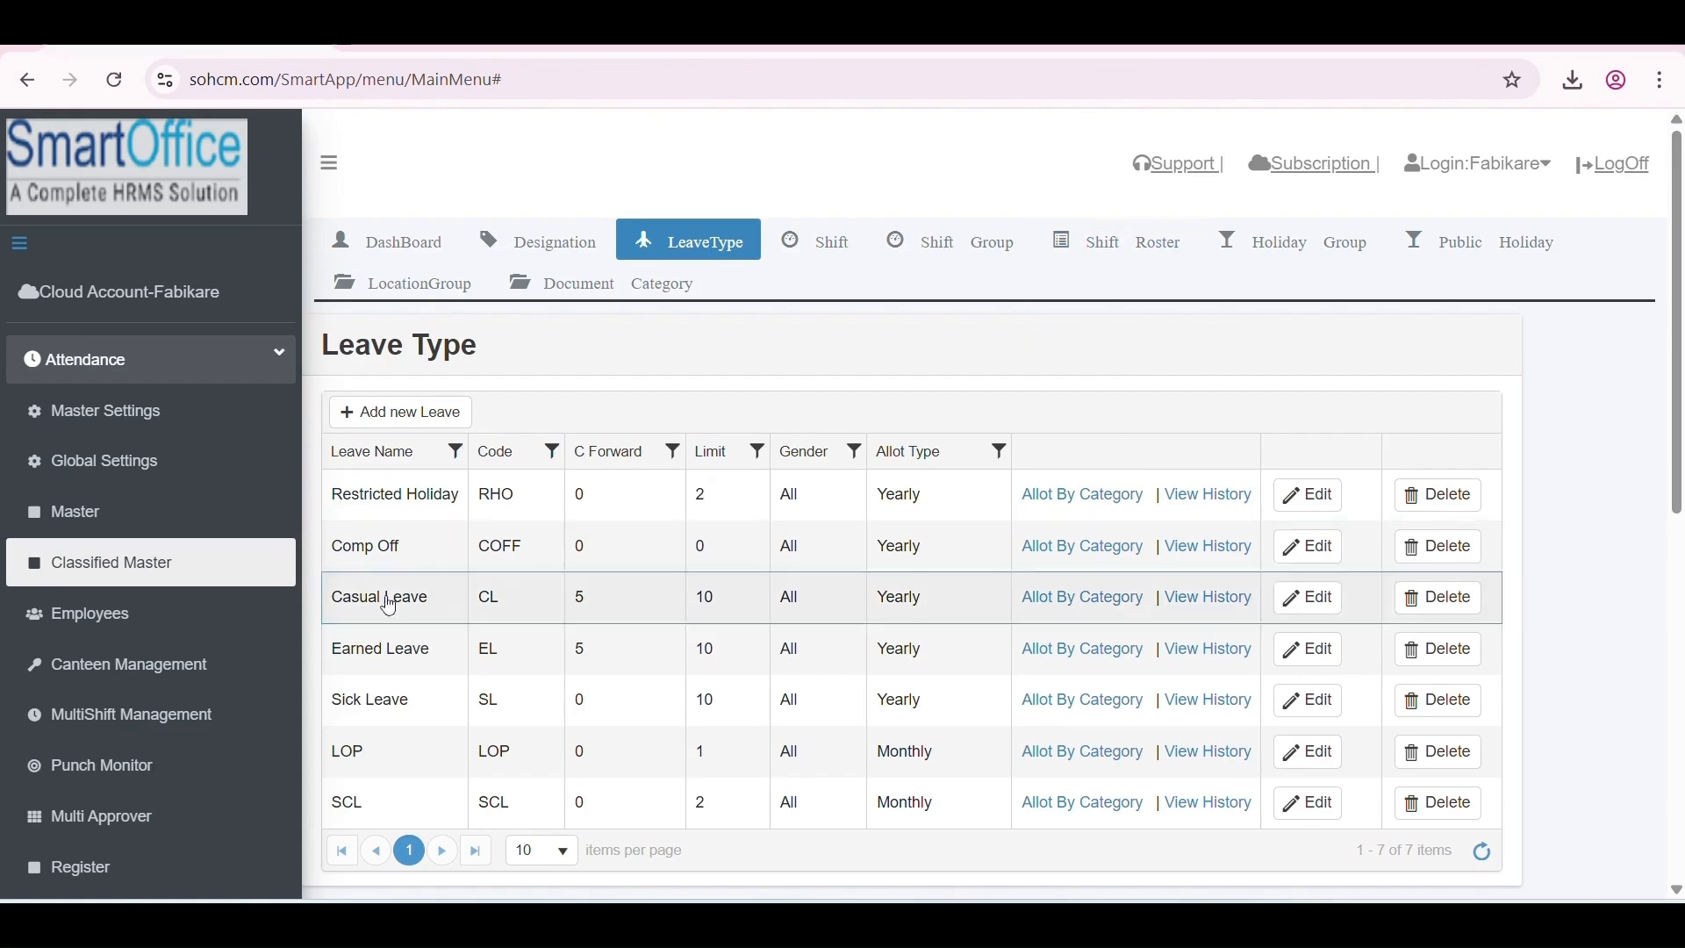
Export the 2025 Employee Leave Balance from Import/Export Excel and open the downloaded CSV file in Excel.
scroll(237, 636, "down", 3)
scroll(214, 732, "down", 3)
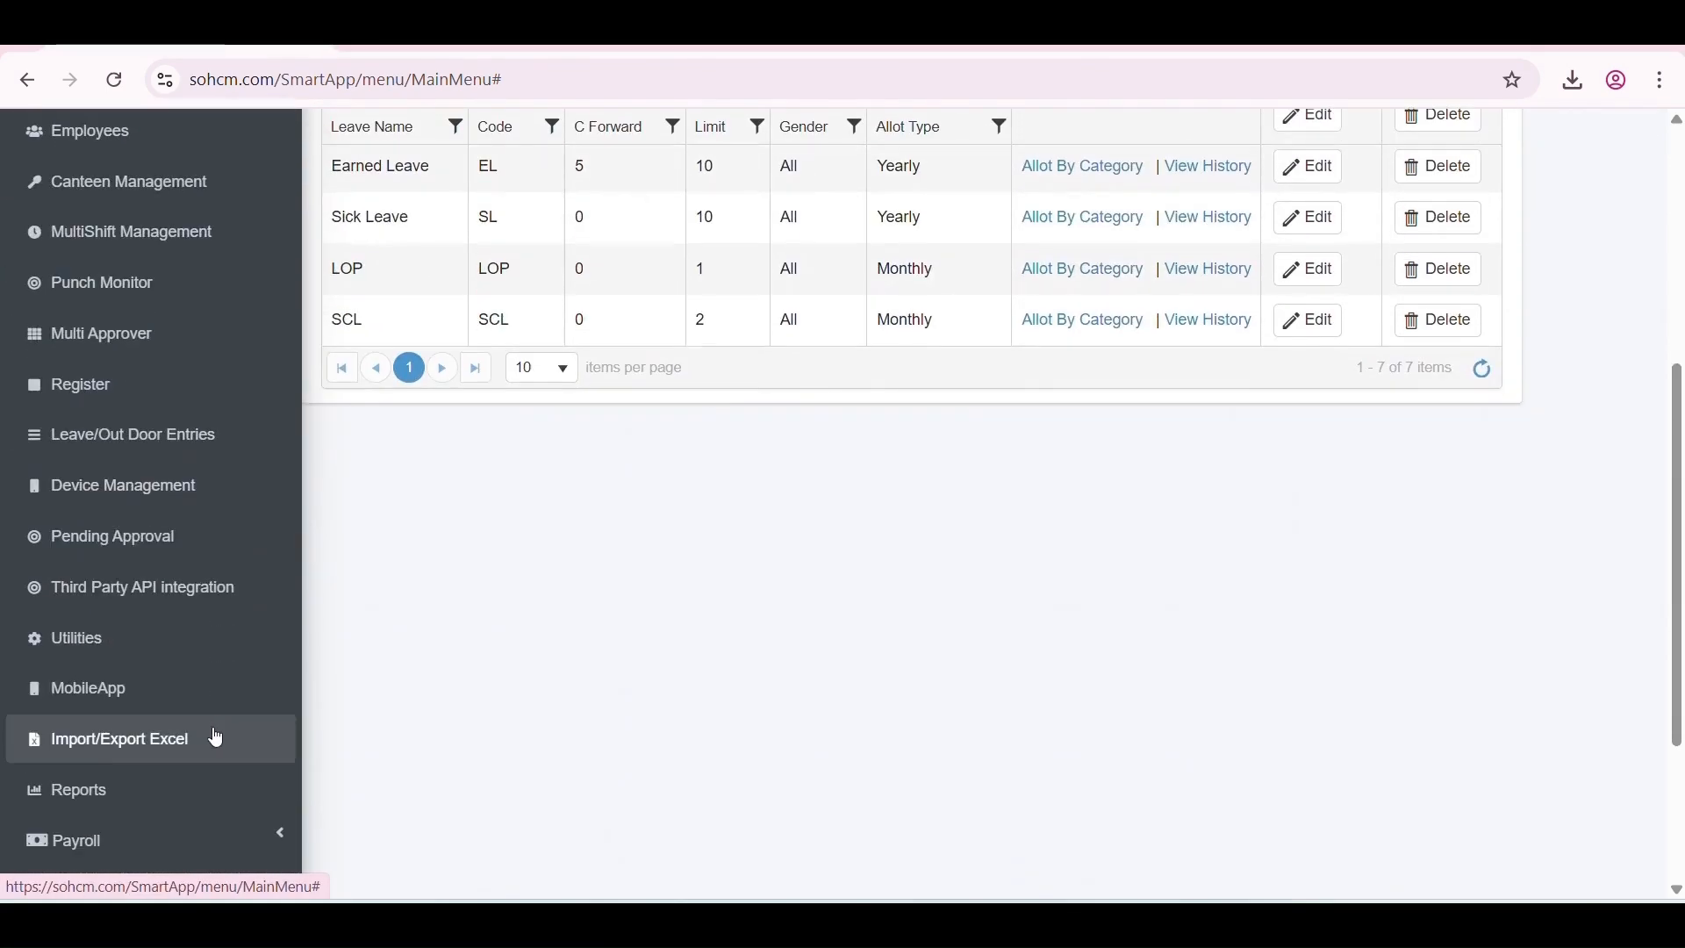
scroll(211, 744, "up", 6)
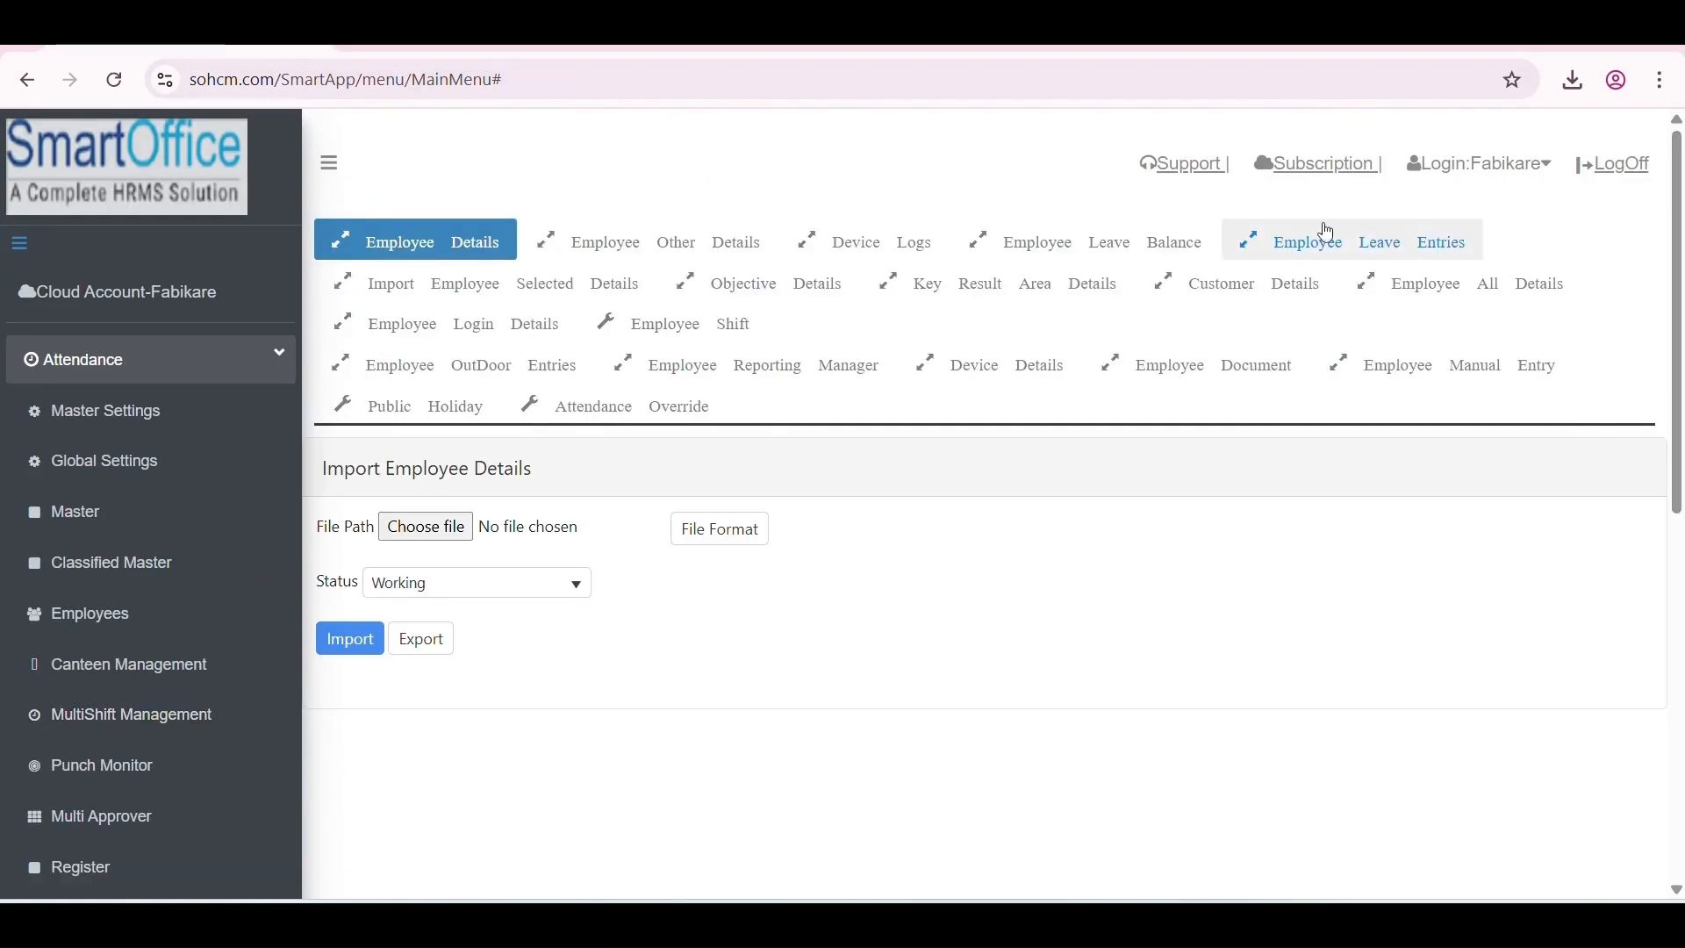
left_click(1086, 258)
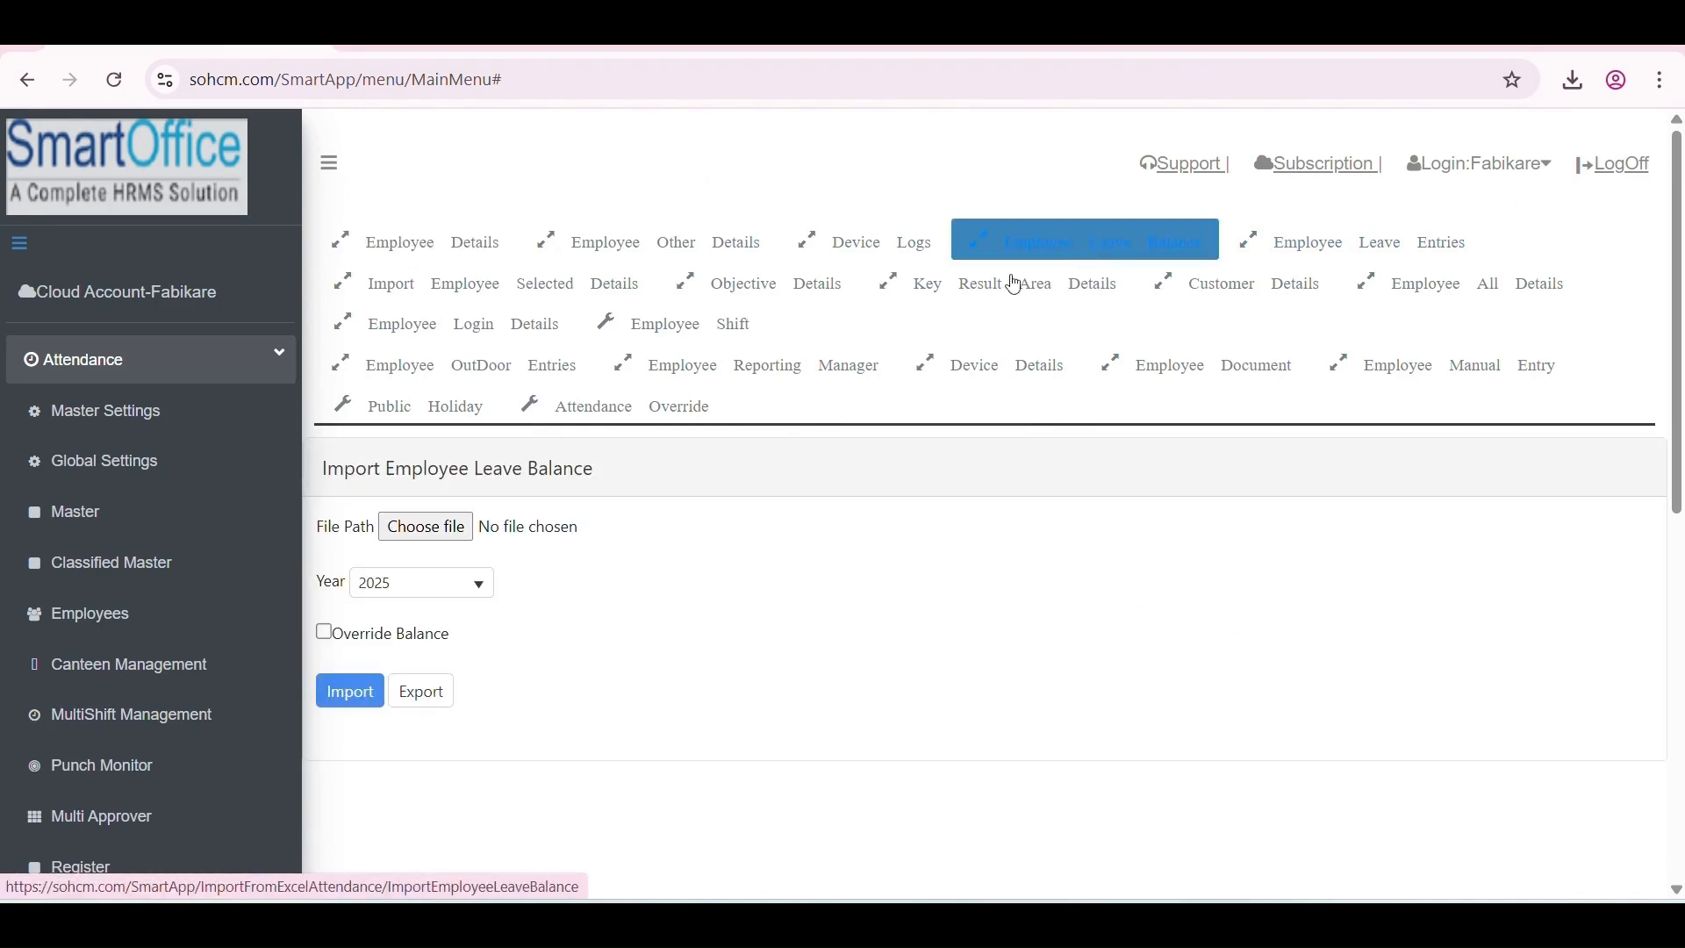
left_click(424, 697)
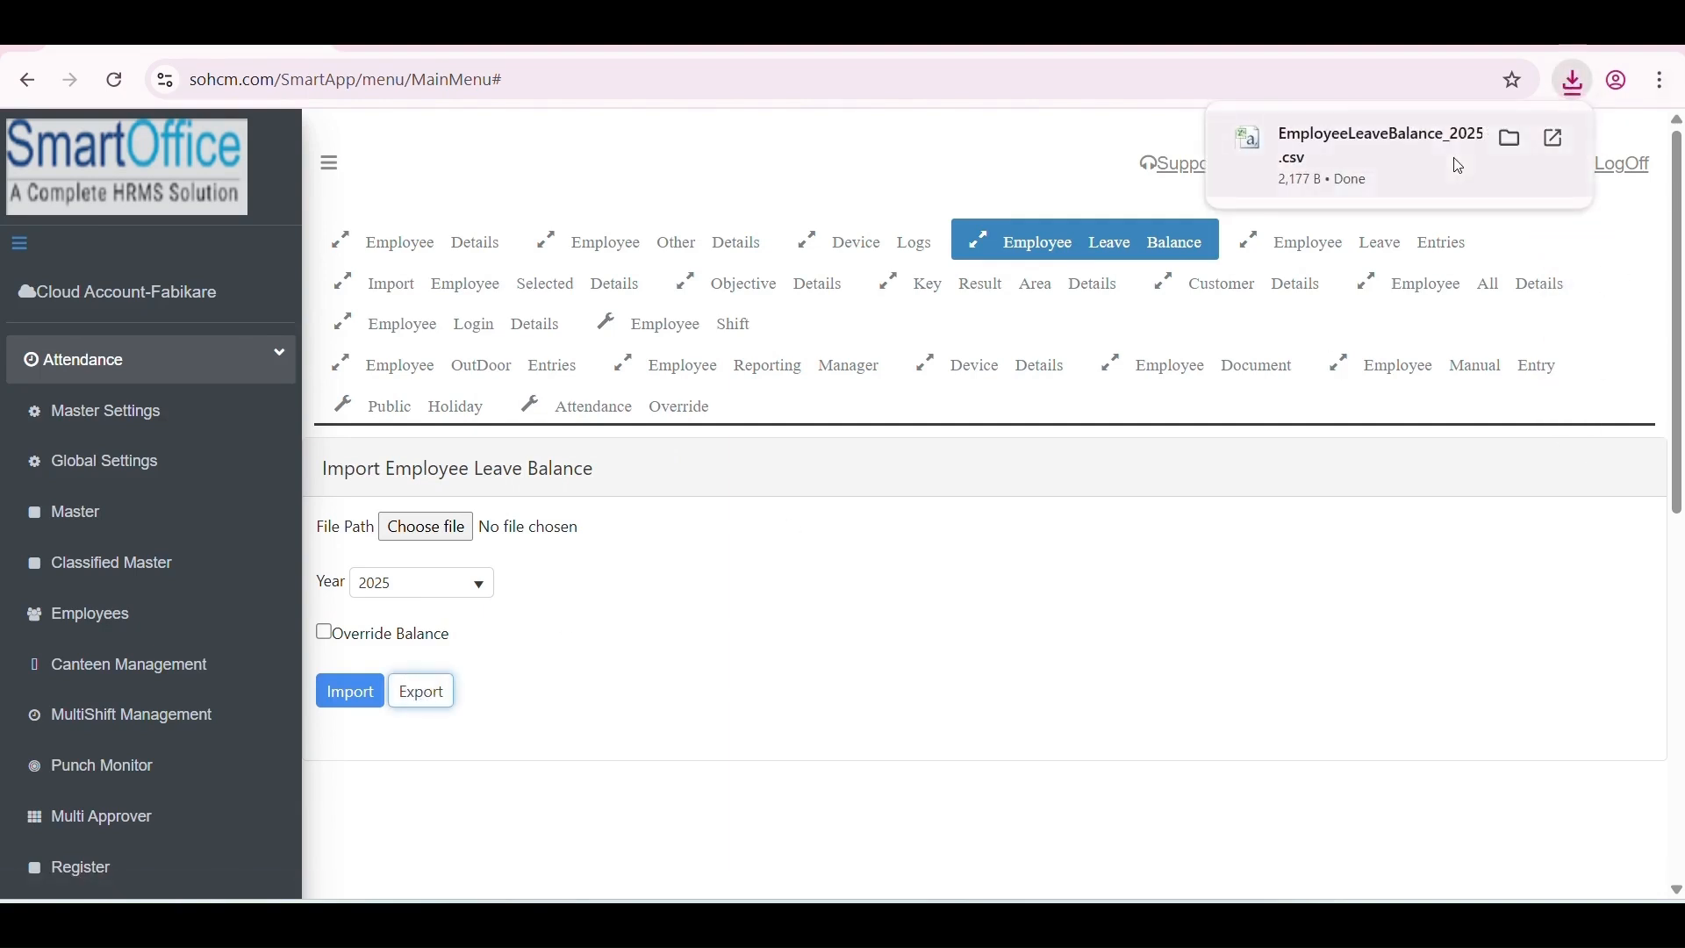
left_click(1449, 151)
left_click(961, 594)
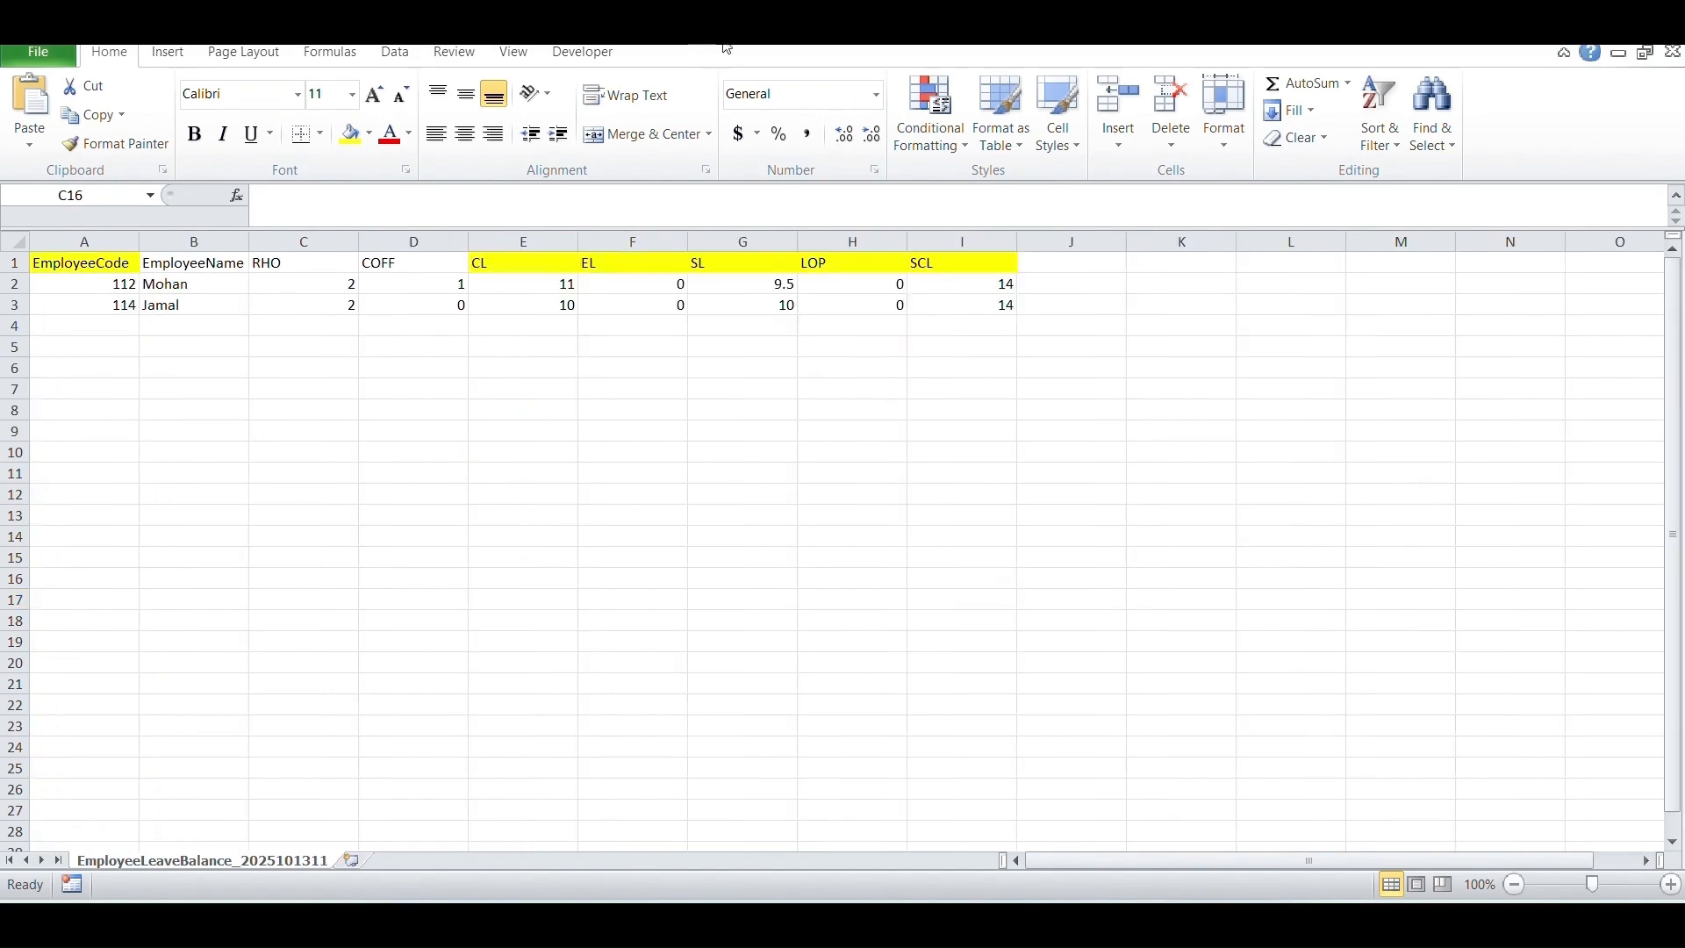
Examine the employee codes and the leave type columns in the exported leave balance sheet.
left_click_drag(118, 284, 118, 301)
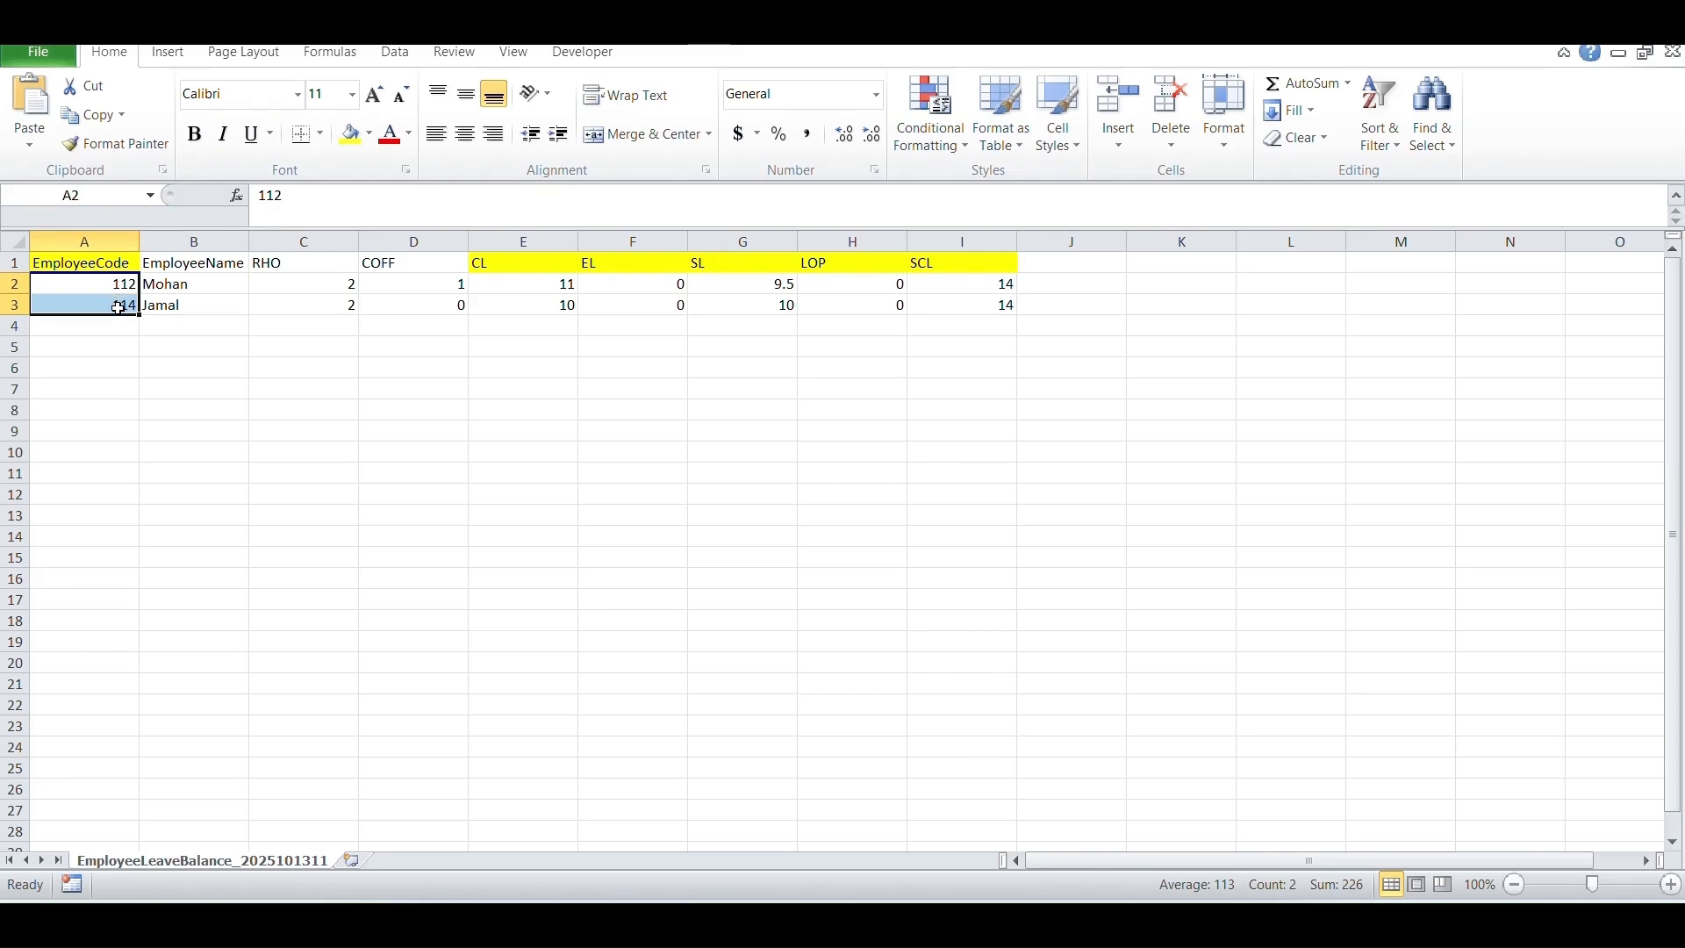
left_click(153, 387)
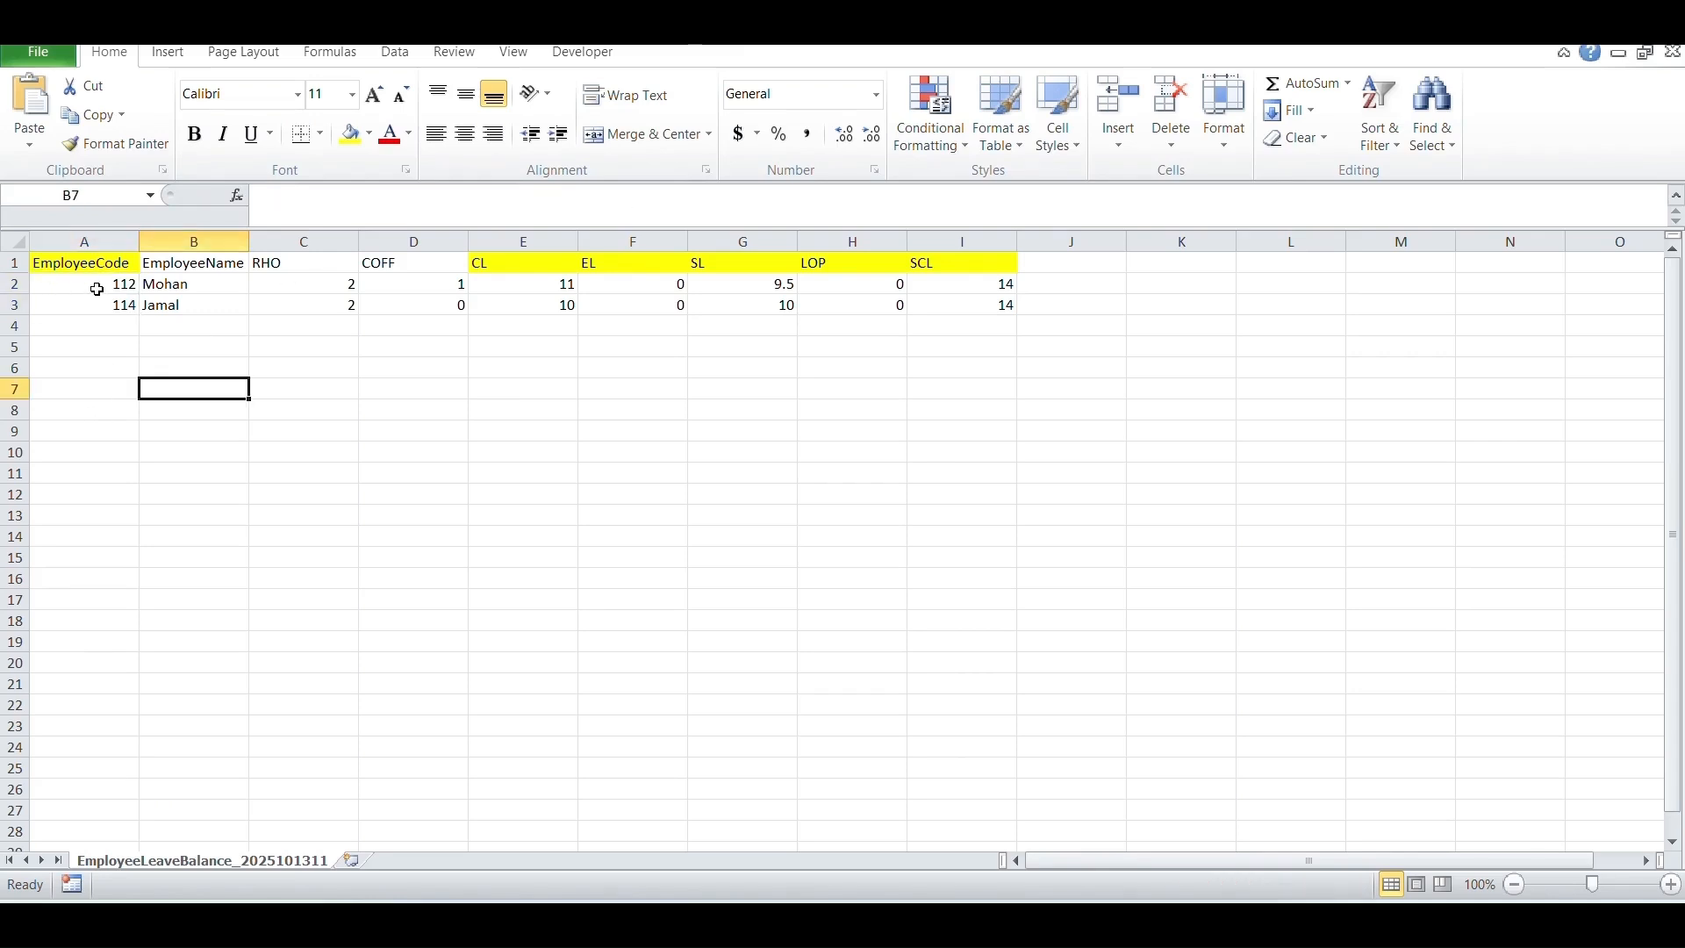
left_click_drag(96, 288, 103, 303)
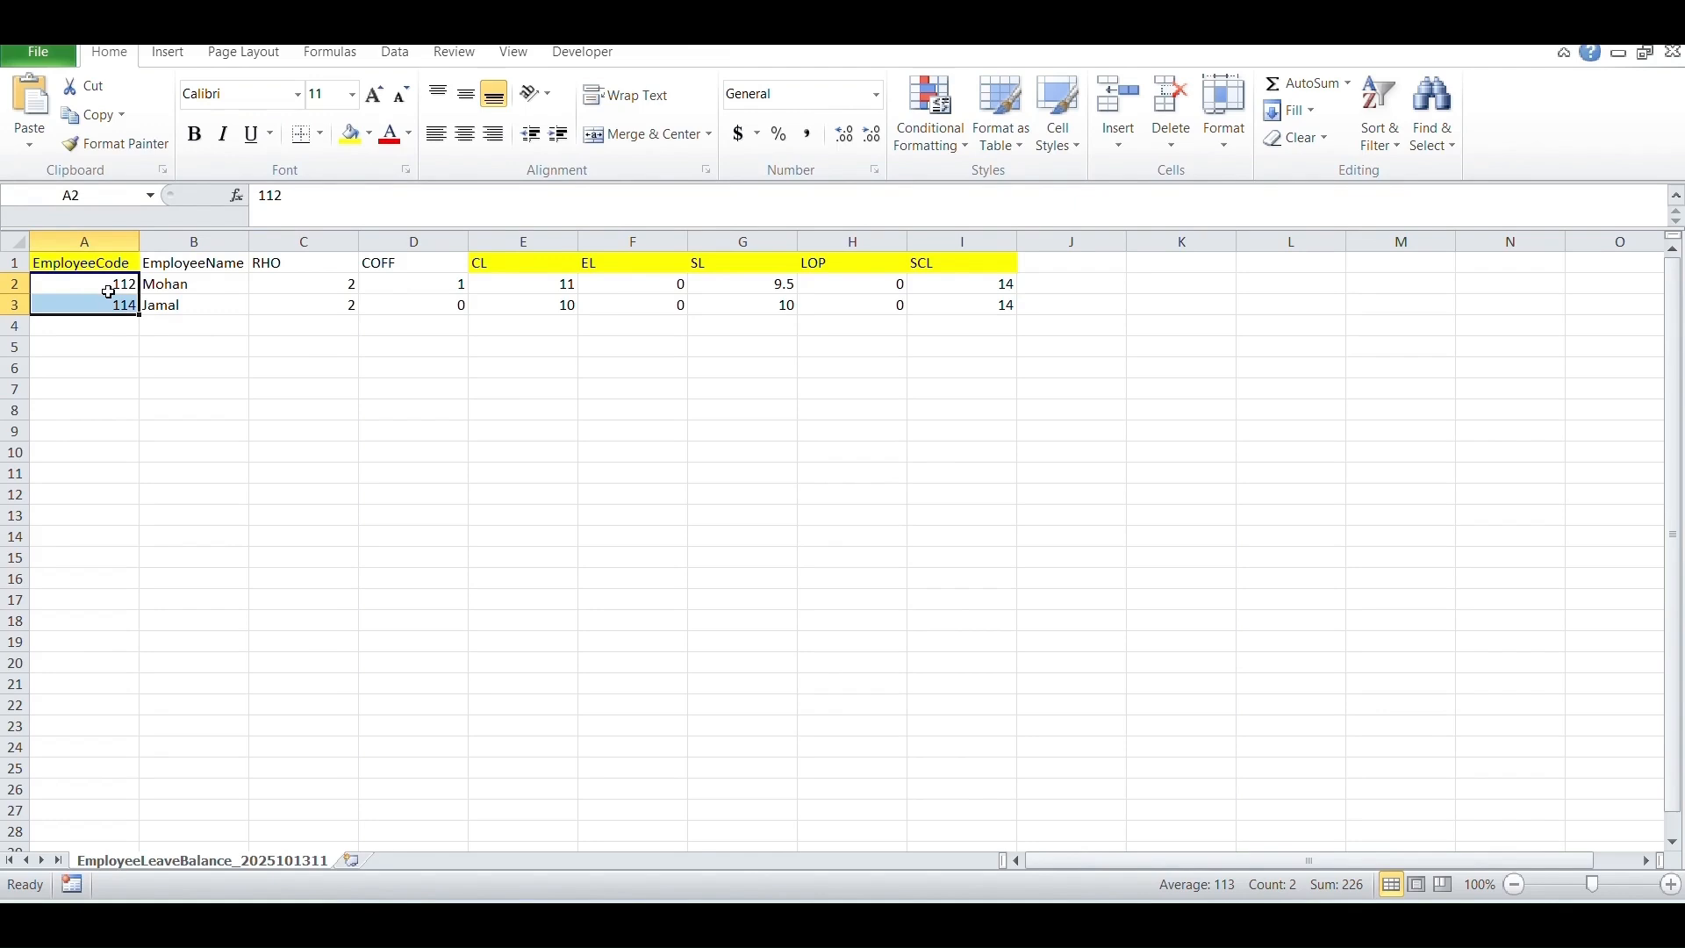
left_click(412, 430)
left_click_drag(525, 243, 882, 214)
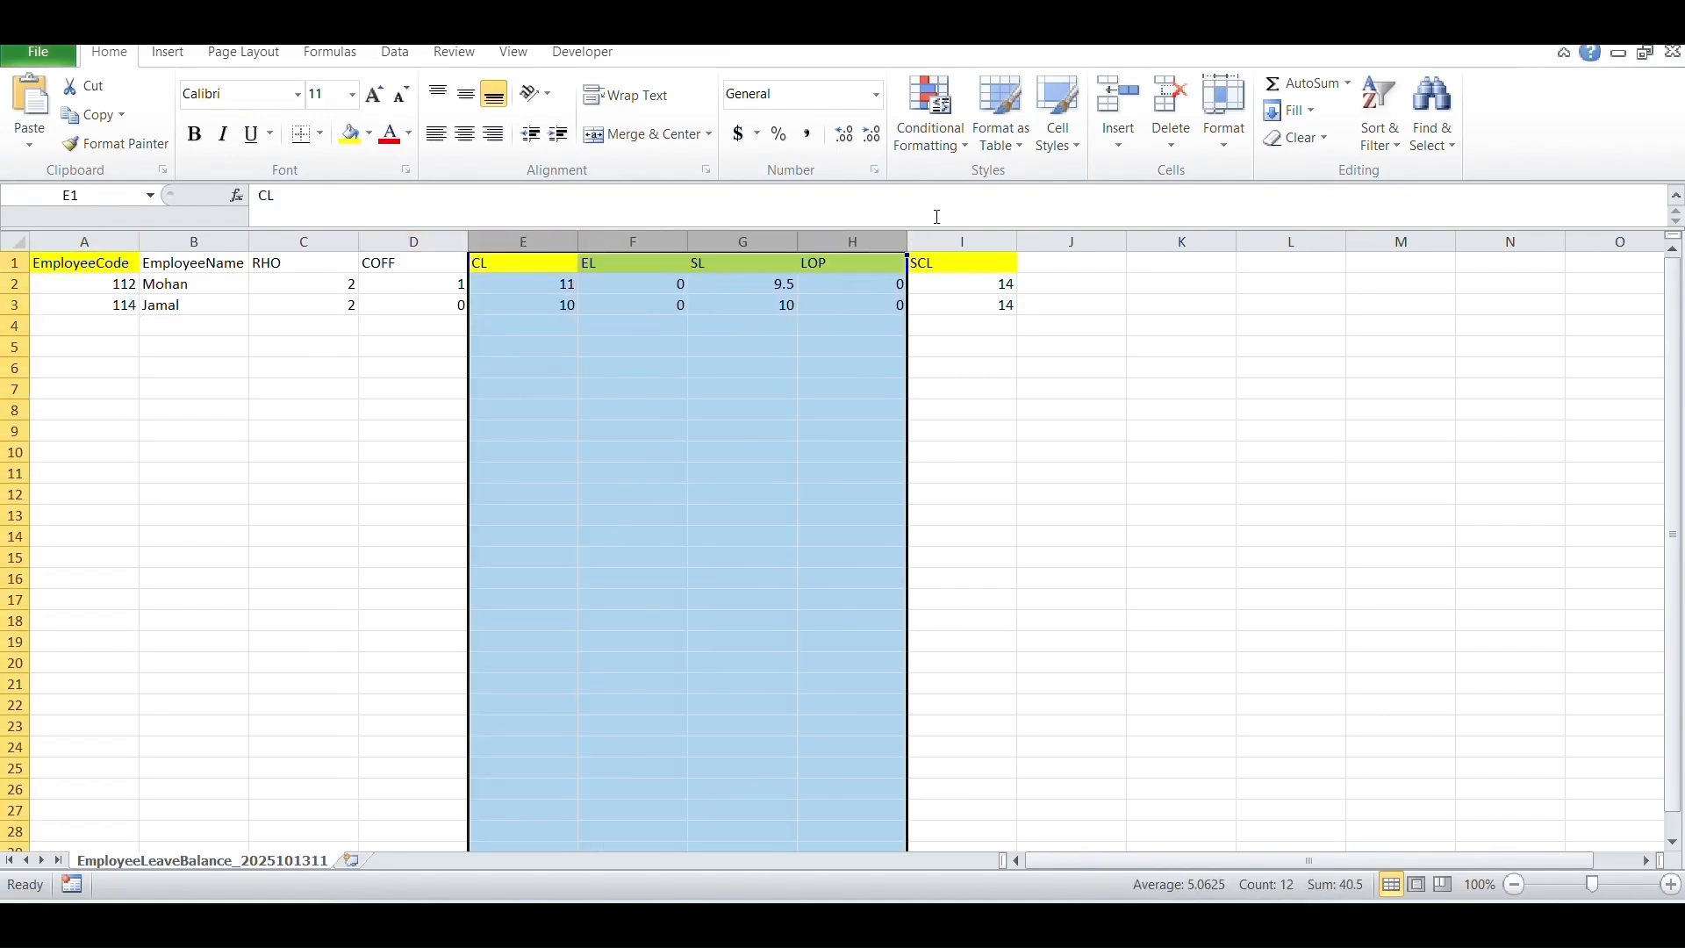
left_click(1140, 491)
left_click(413, 241)
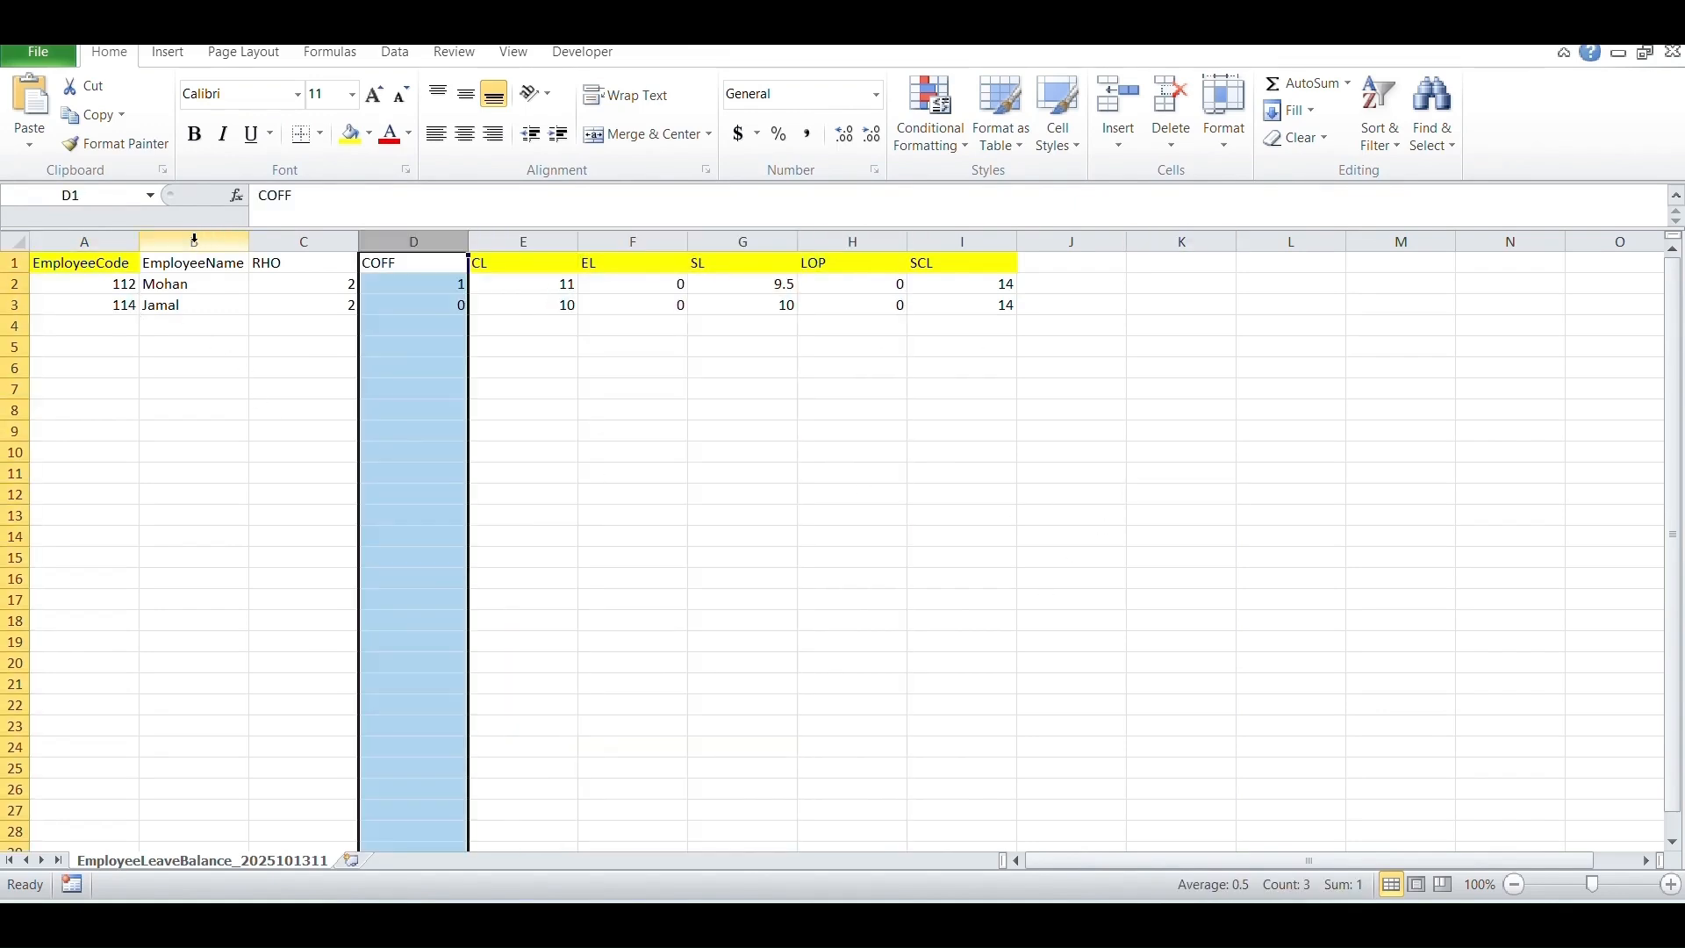
Delete the EmployeeName and COFF columns from the leave balance sheet.
left_click(194, 240)
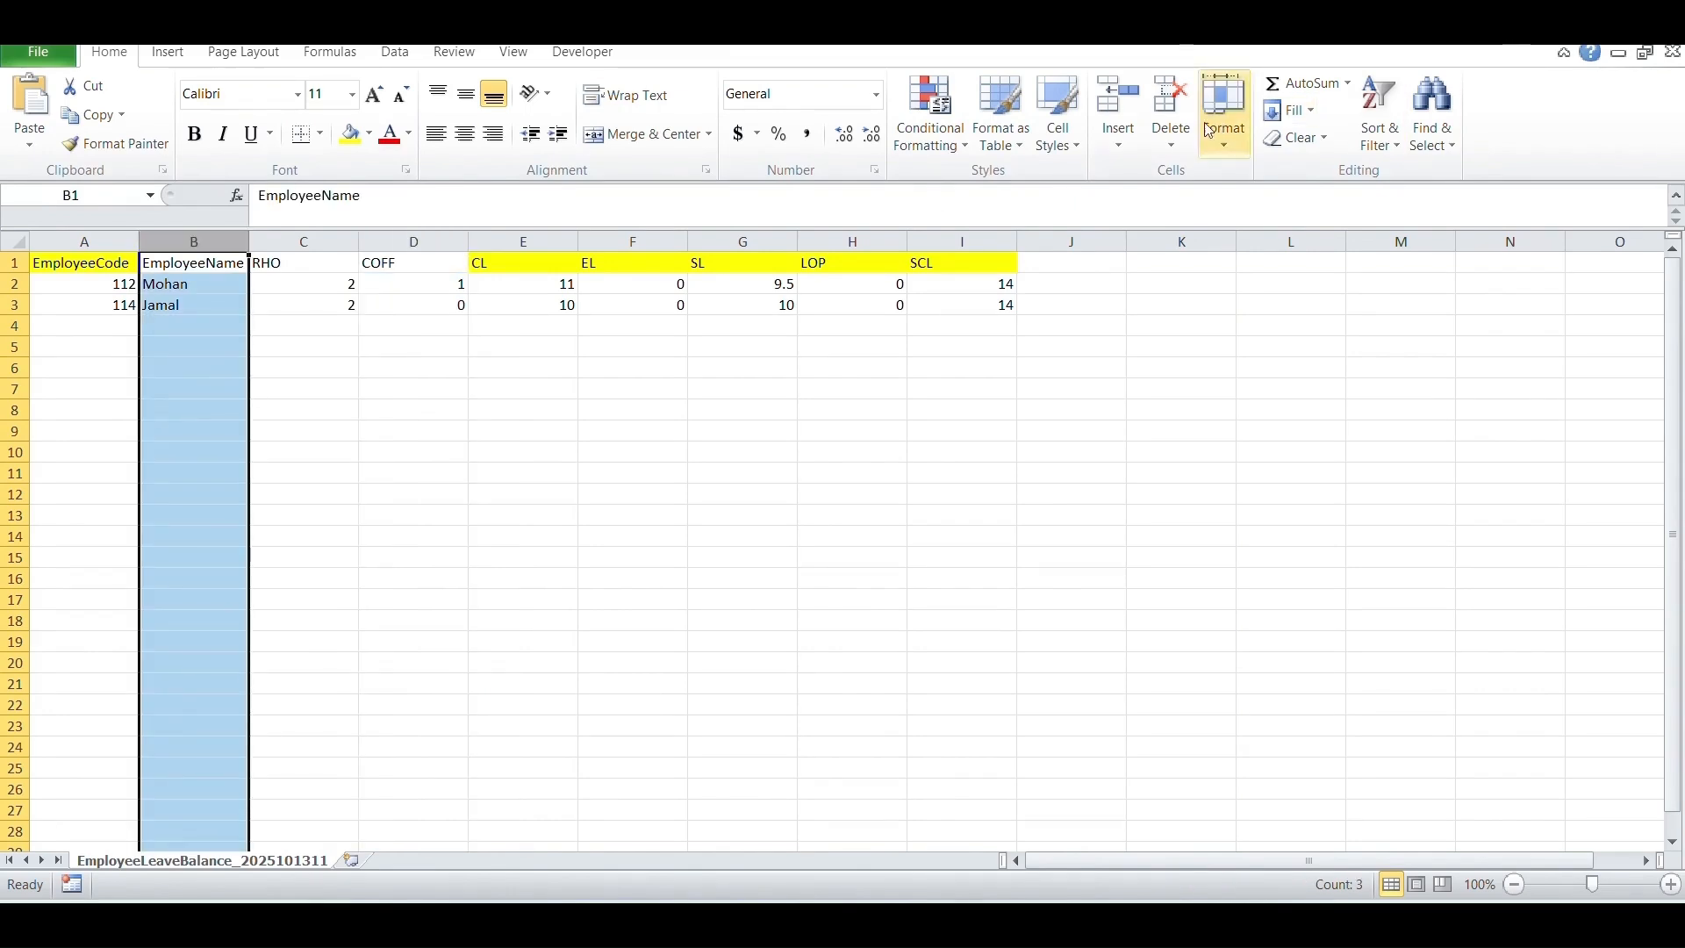
left_click(1171, 99)
left_click(304, 294)
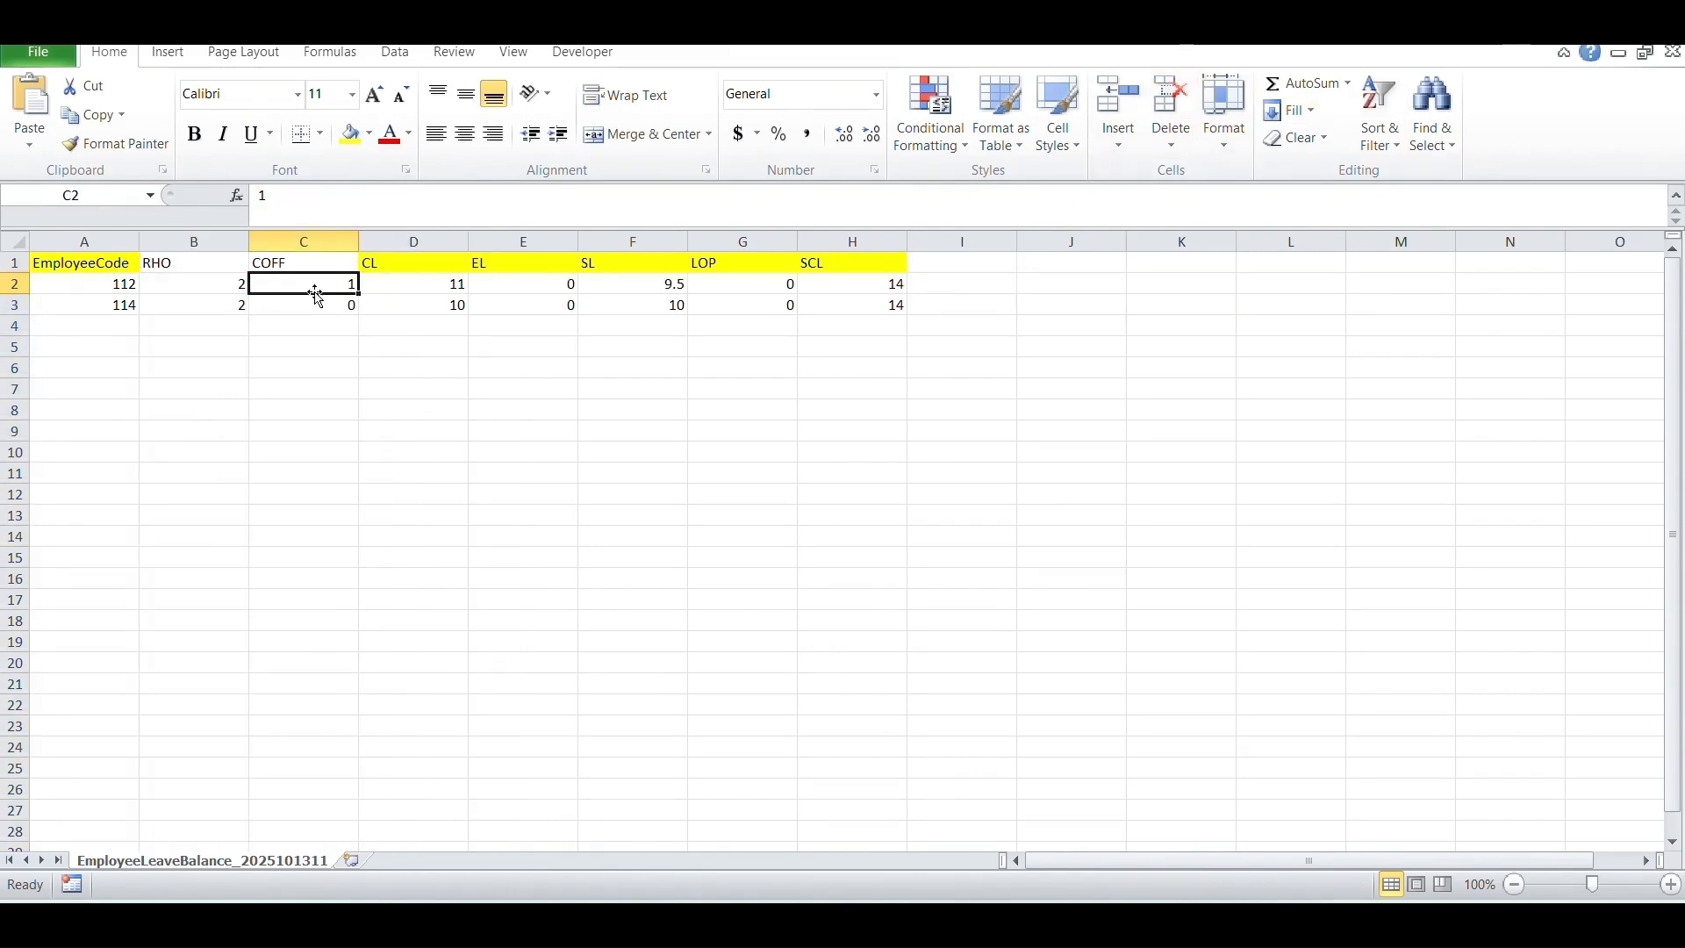
left_click(274, 238)
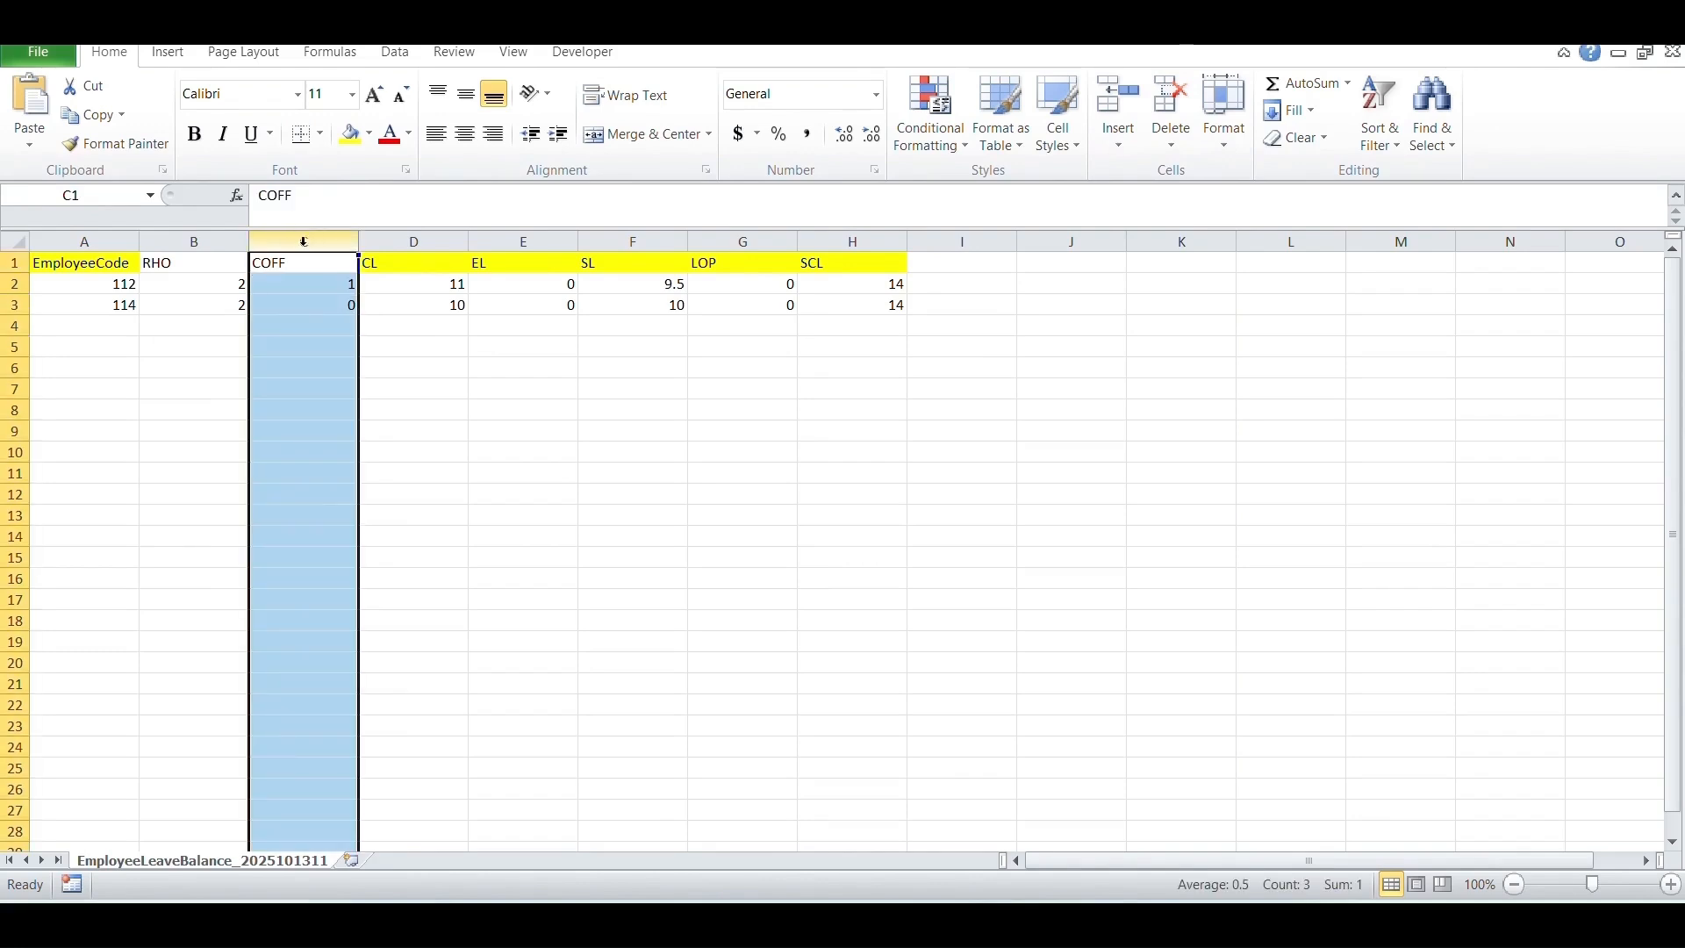
left_click(1171, 105)
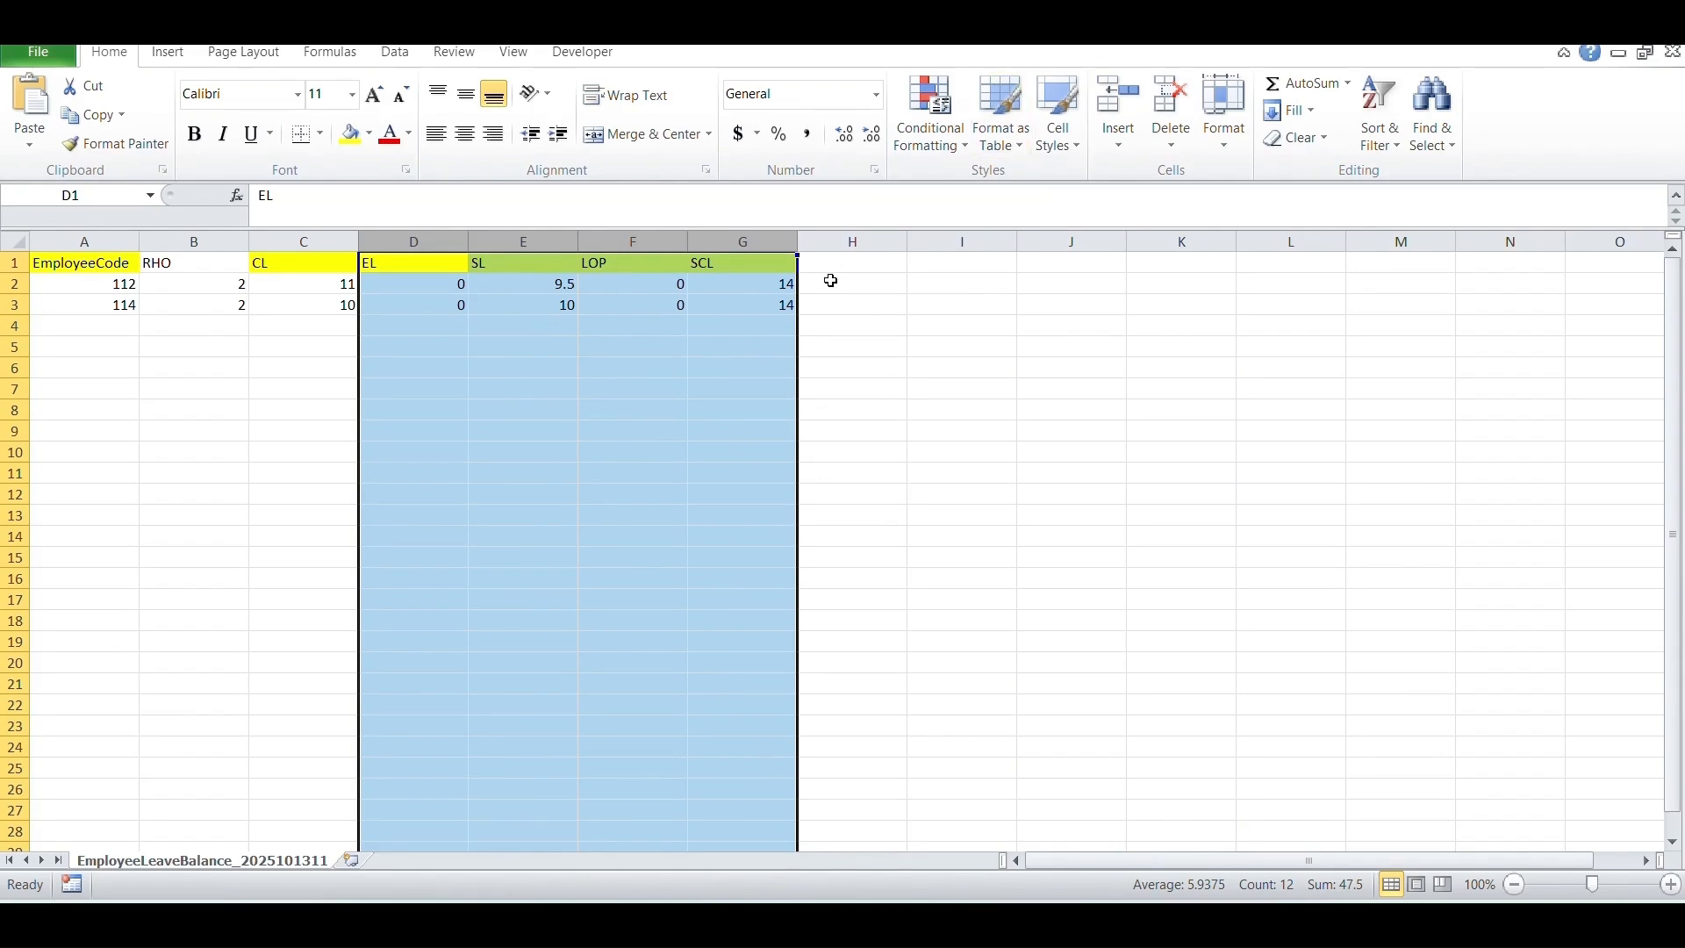
Delete the EL, SL, LOP, SCL and RHO columns, keeping only EmployeeCode and CL.
left_click(1151, 100)
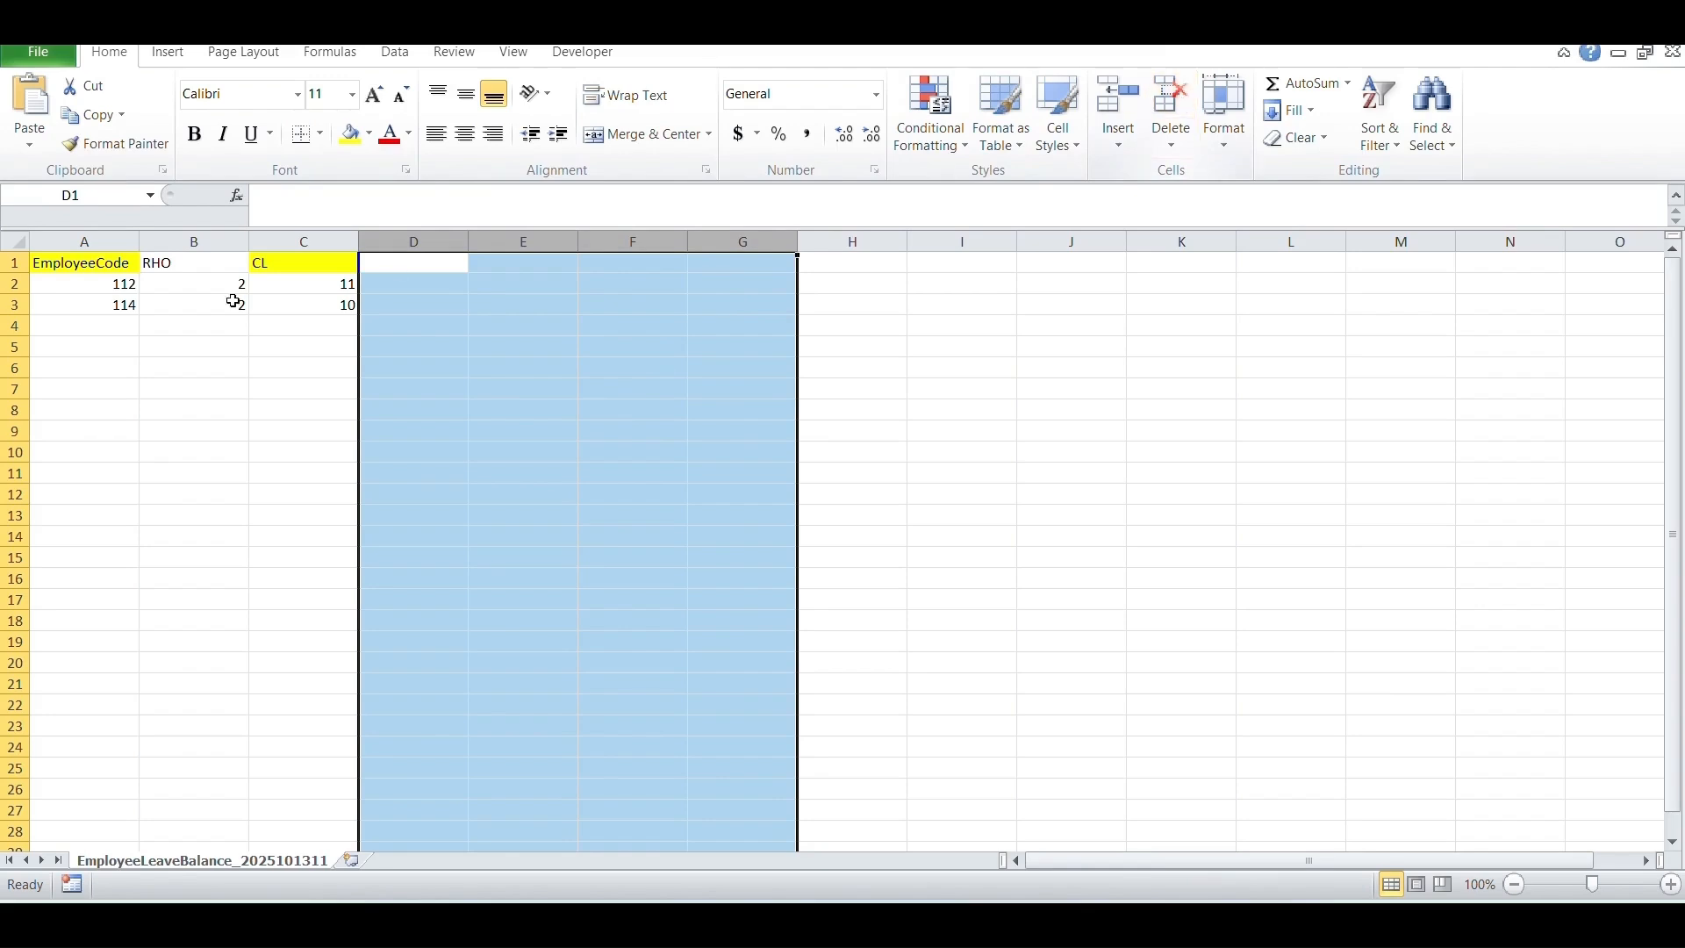
left_click(937, 330)
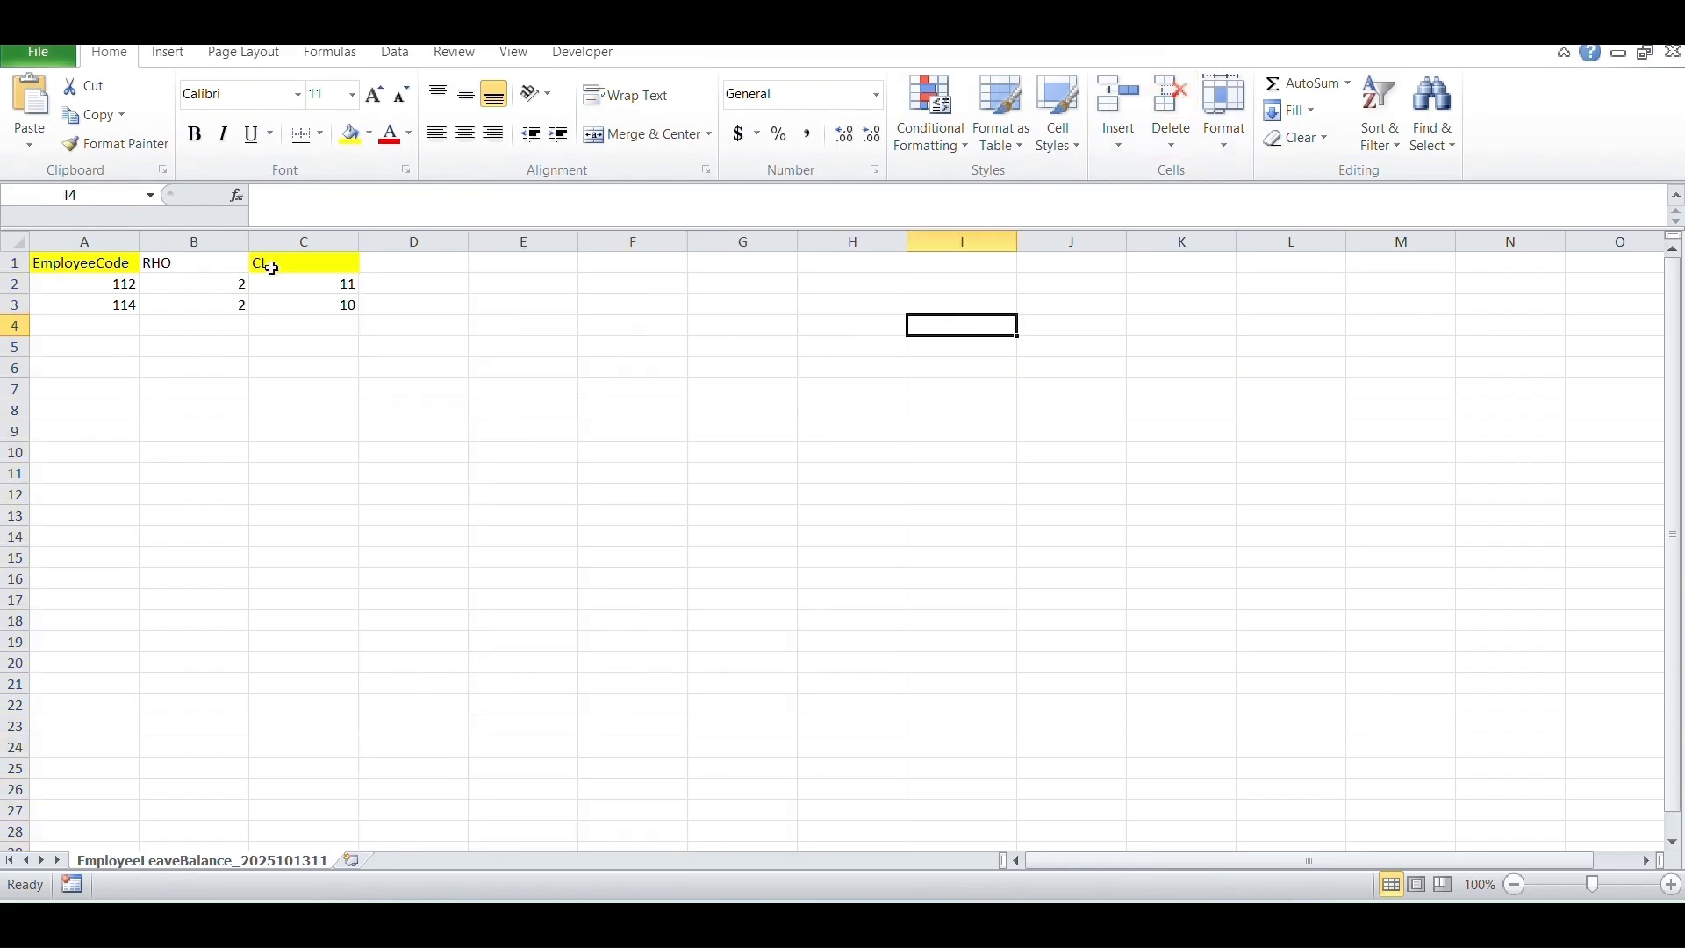
left_click(224, 242)
left_click(1168, 99)
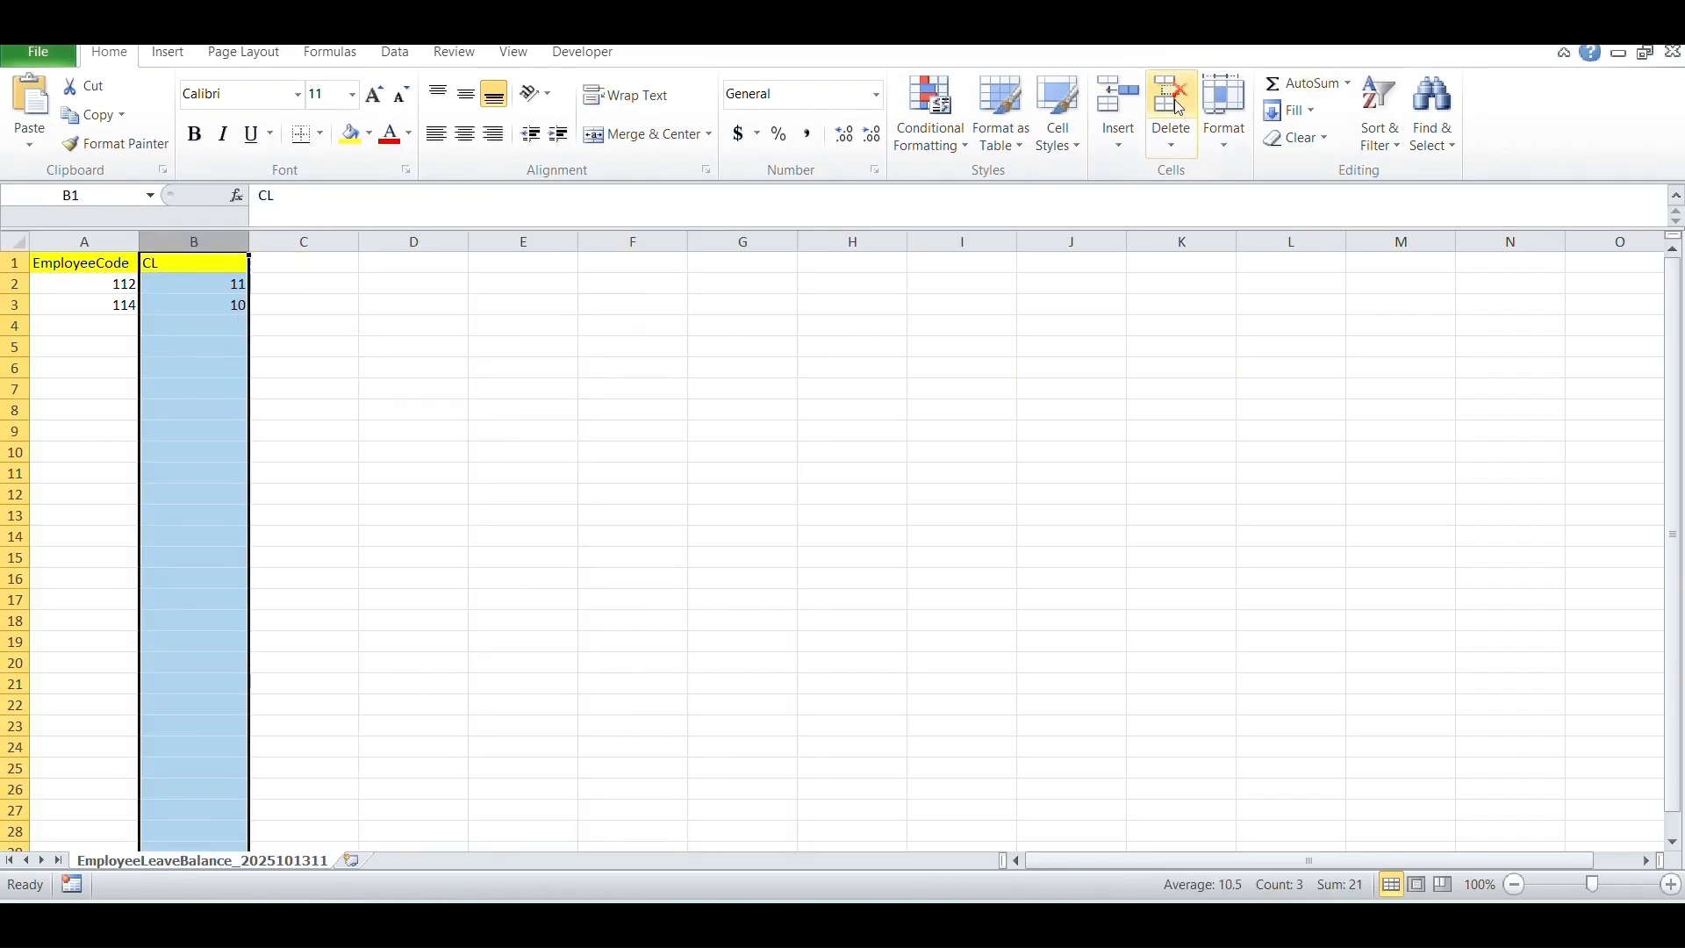
left_click(312, 457)
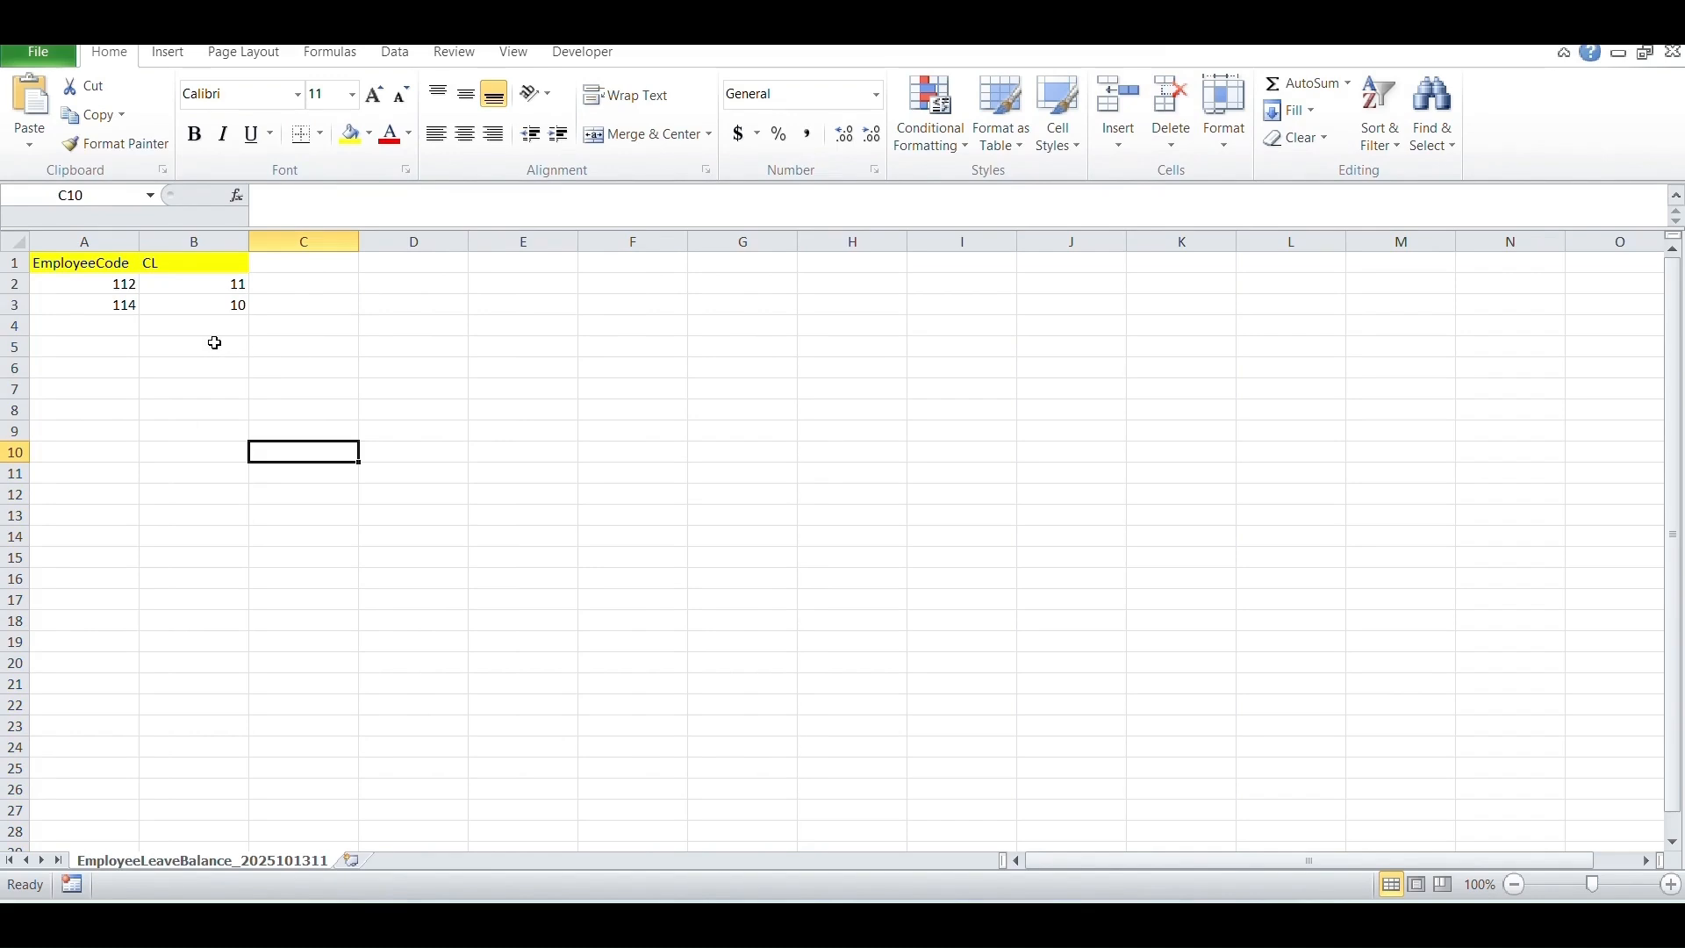
Set the CL balance to 5 for both employees in cells B2 and B3.
left_click_drag(113, 266, 98, 364)
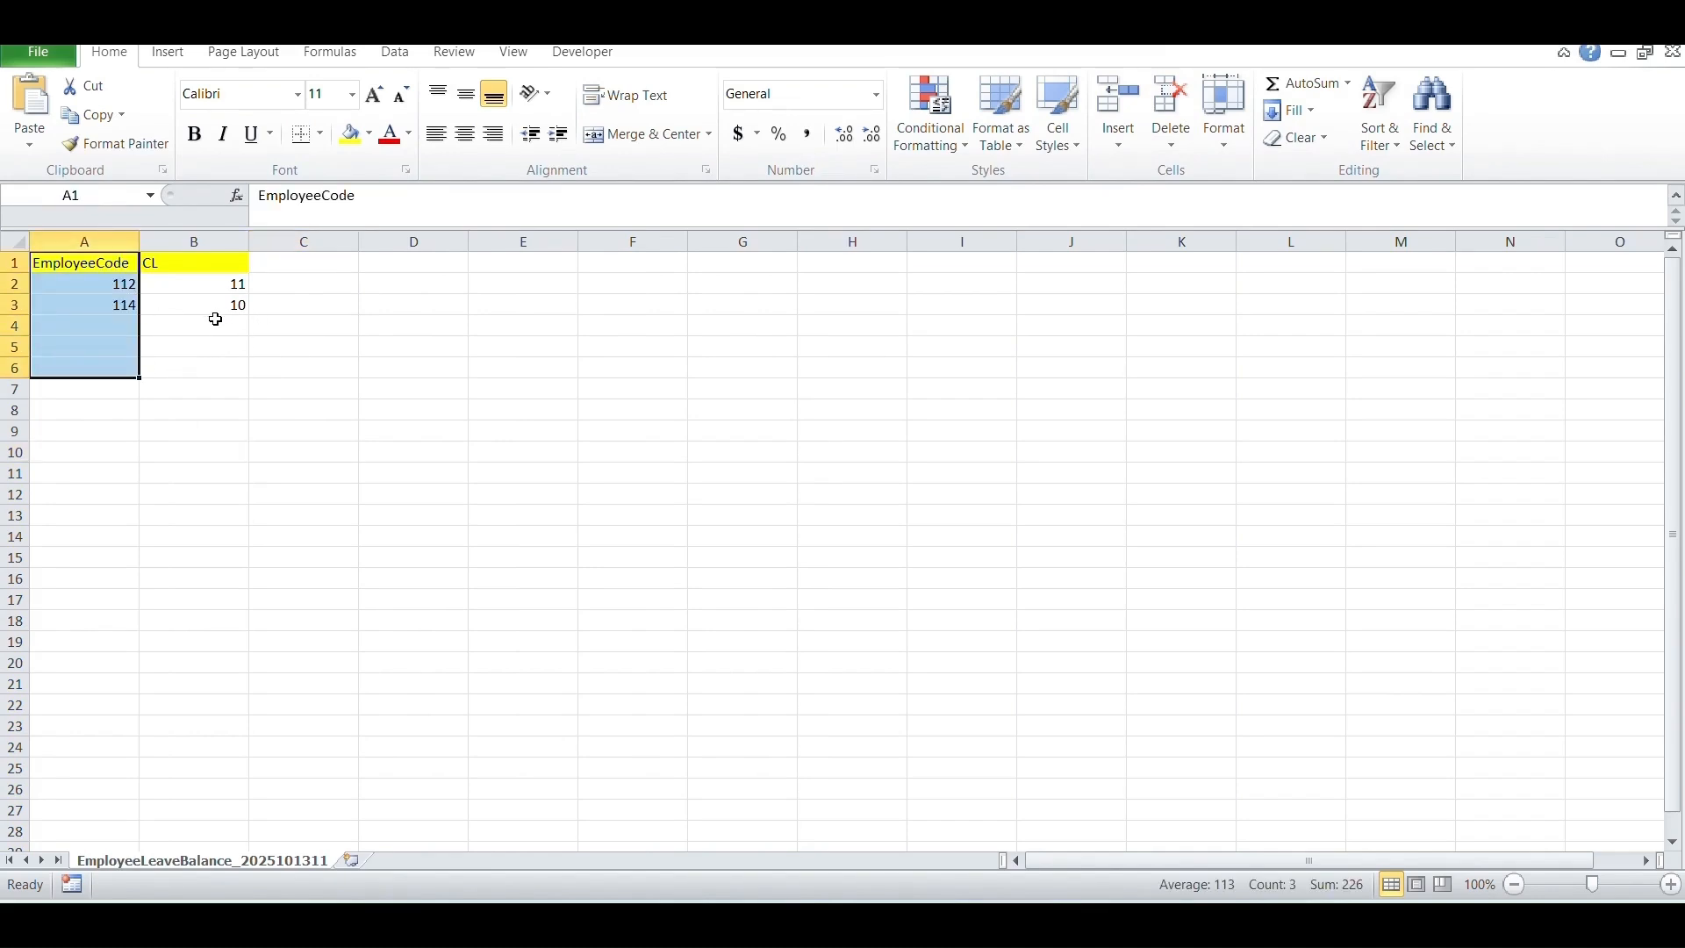
left_click(215, 319)
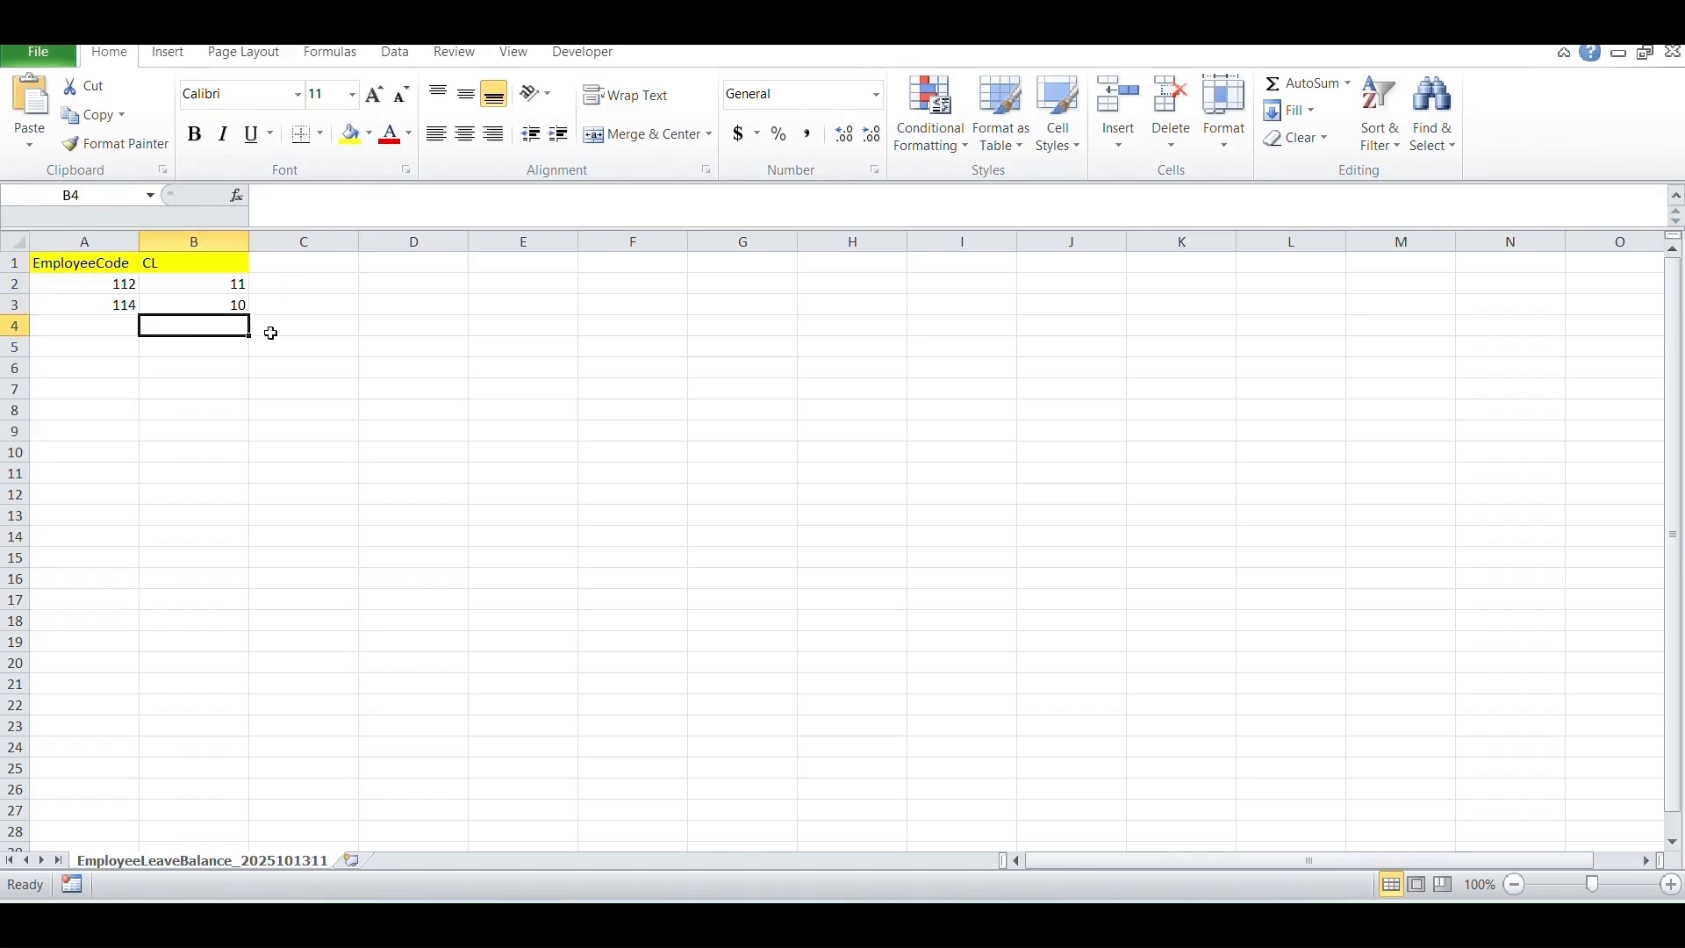
left_click(237, 404)
left_click(215, 283)
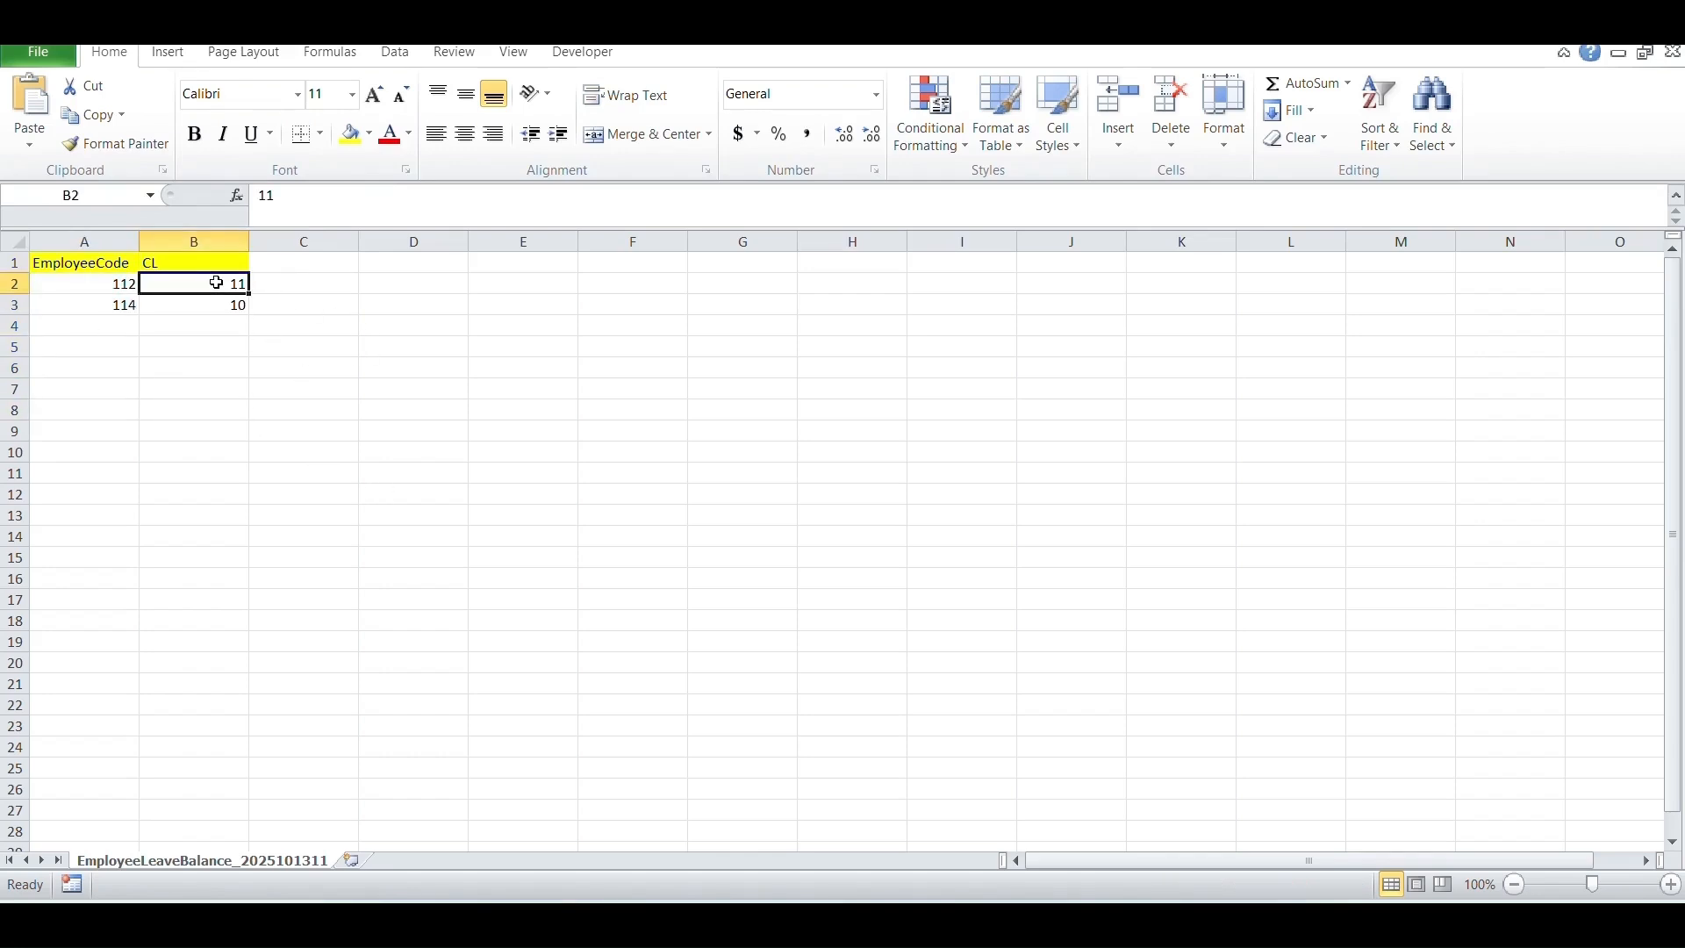
type("5")
left_click(226, 305)
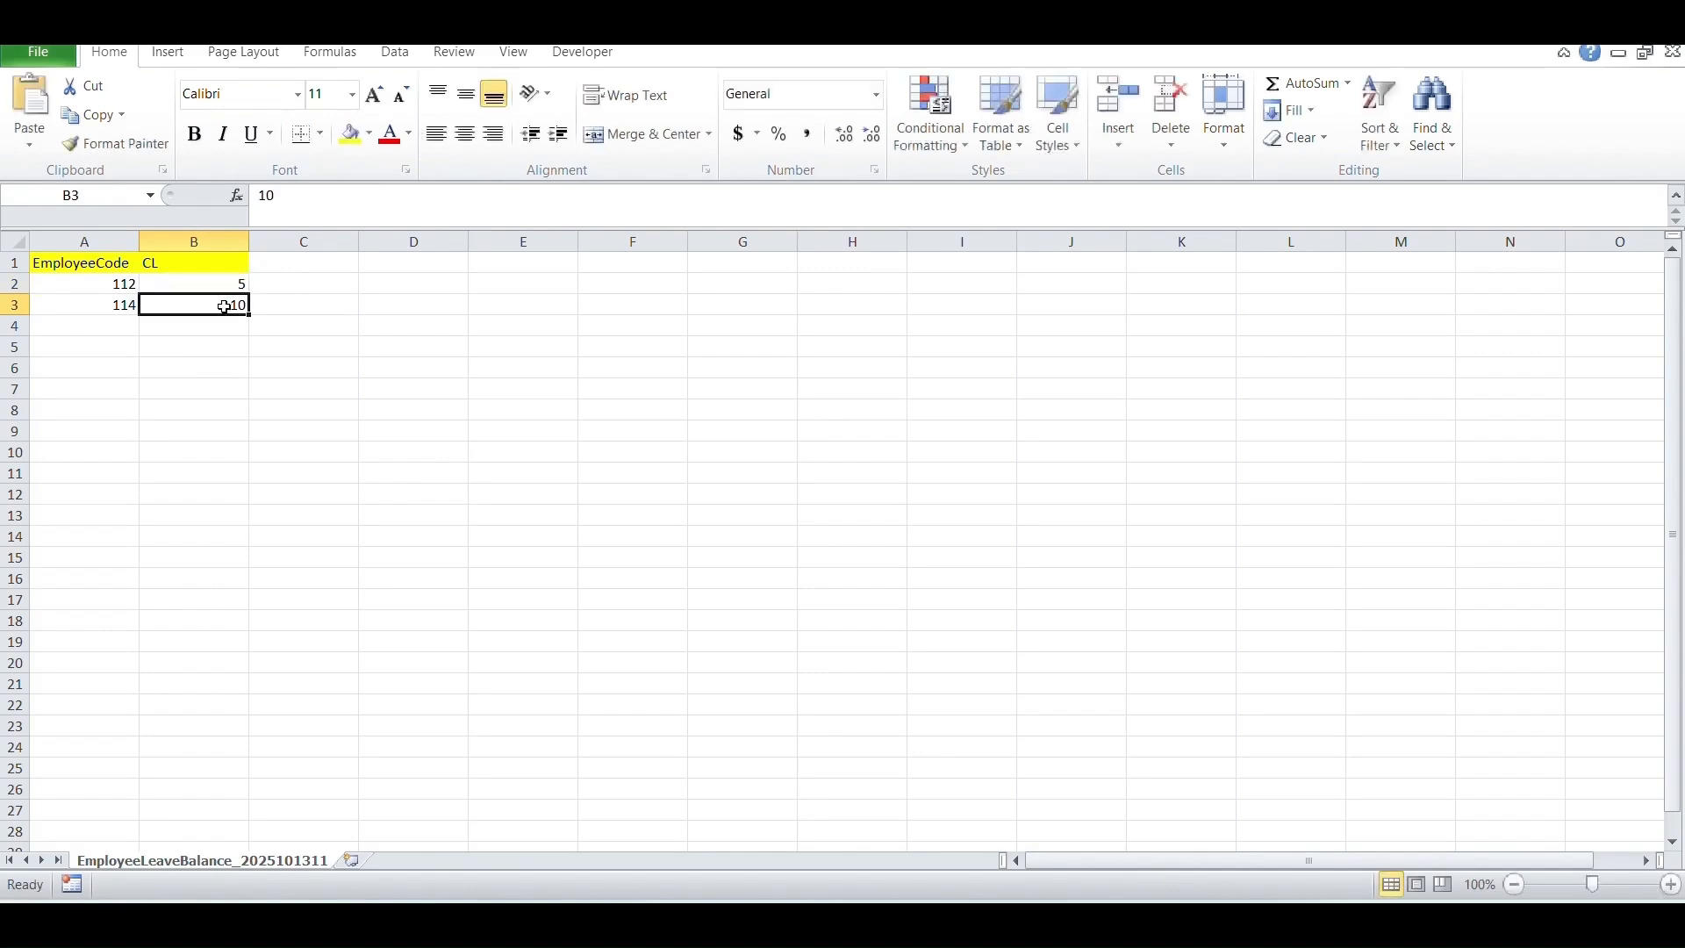
type("5")
left_click(323, 364)
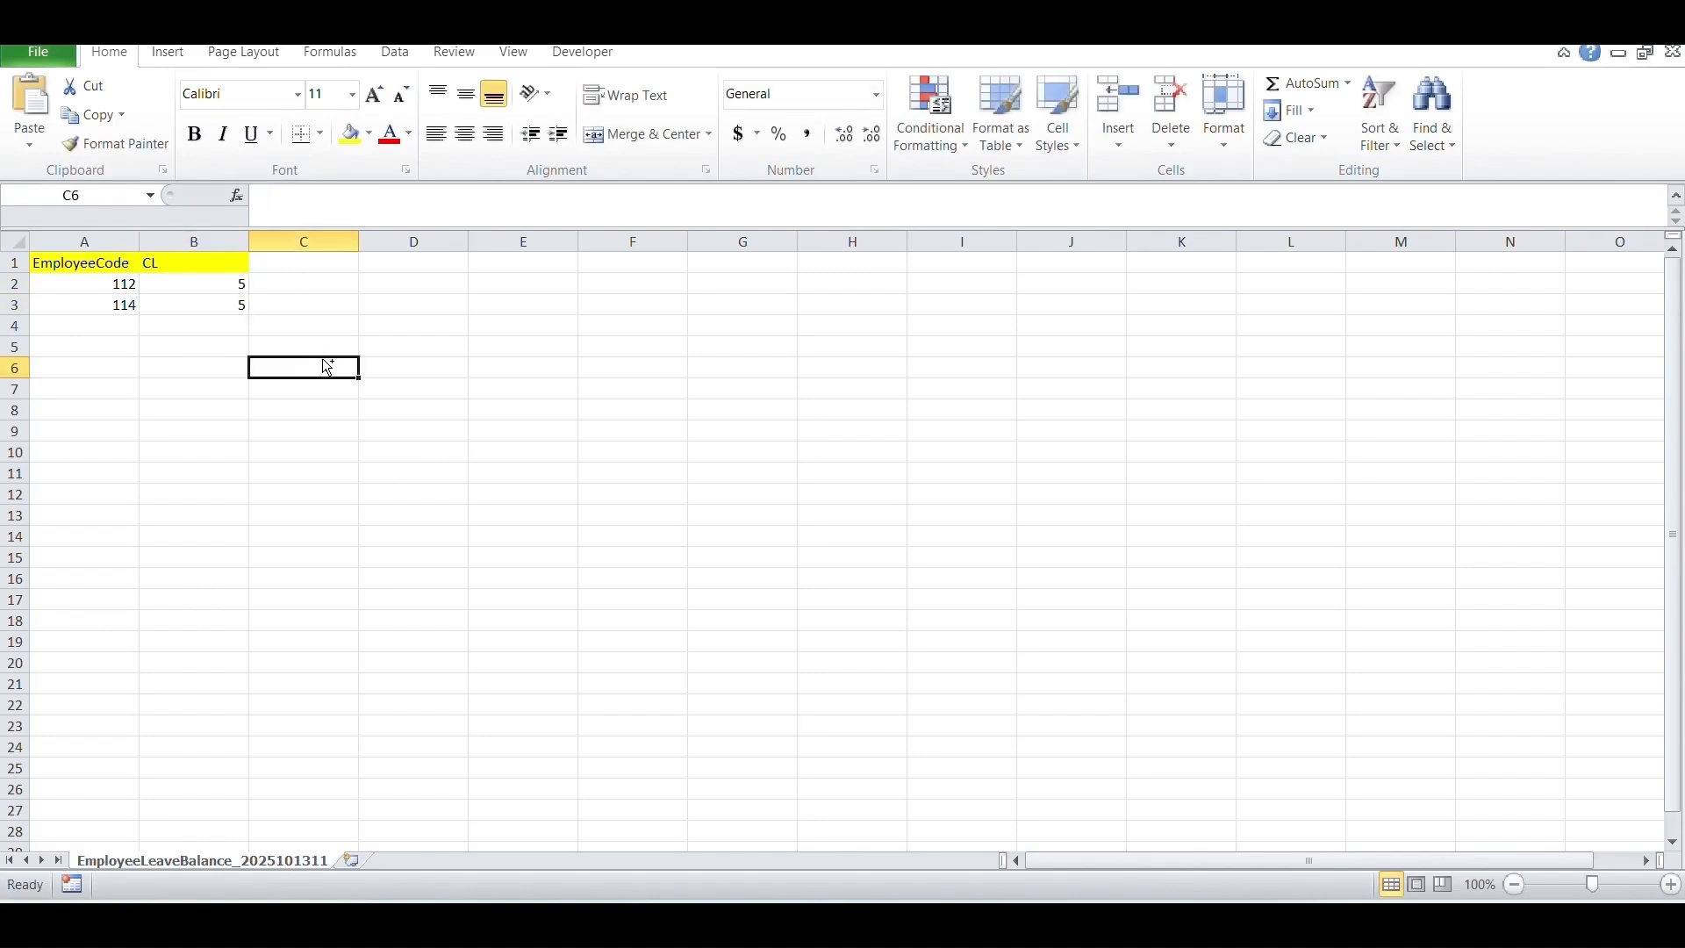
Save the edited leave balance sheet and switch back to SmartOffice in the browser.
key("ctrl+s")
left_click(787, 535)
left_click(1227, 847)
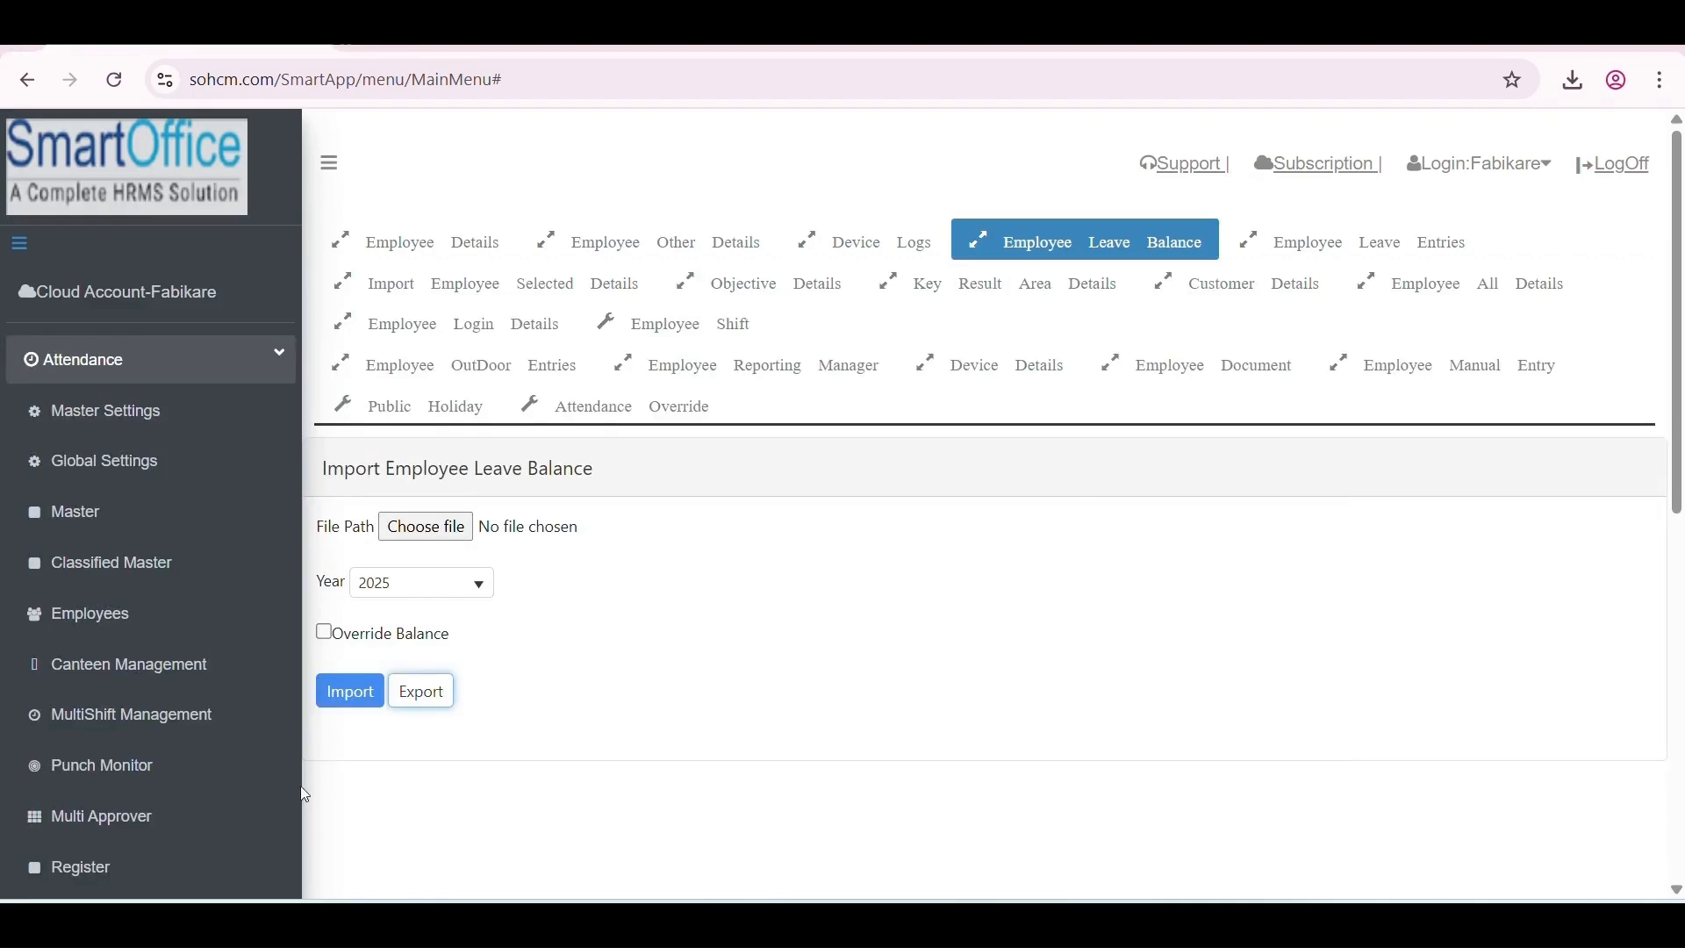
Filter the 2025 leave summary by employee code 114 and check that employee's CL balance.
scroll(126, 755, "down", 2)
left_click(180, 669)
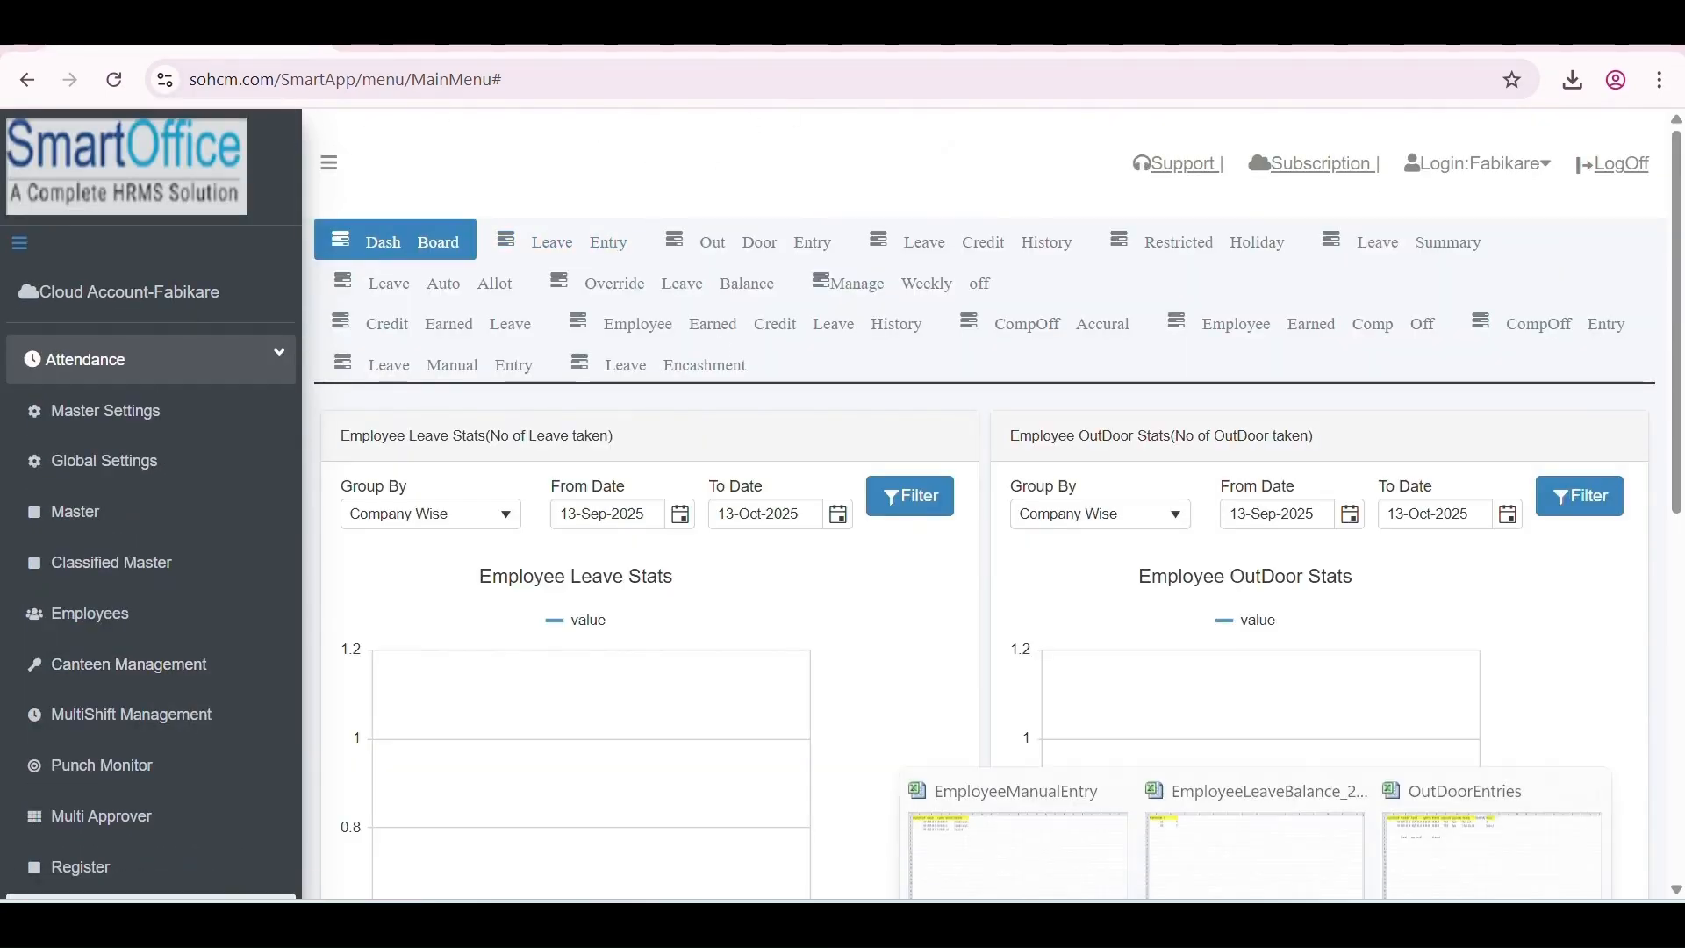
left_click(1322, 770)
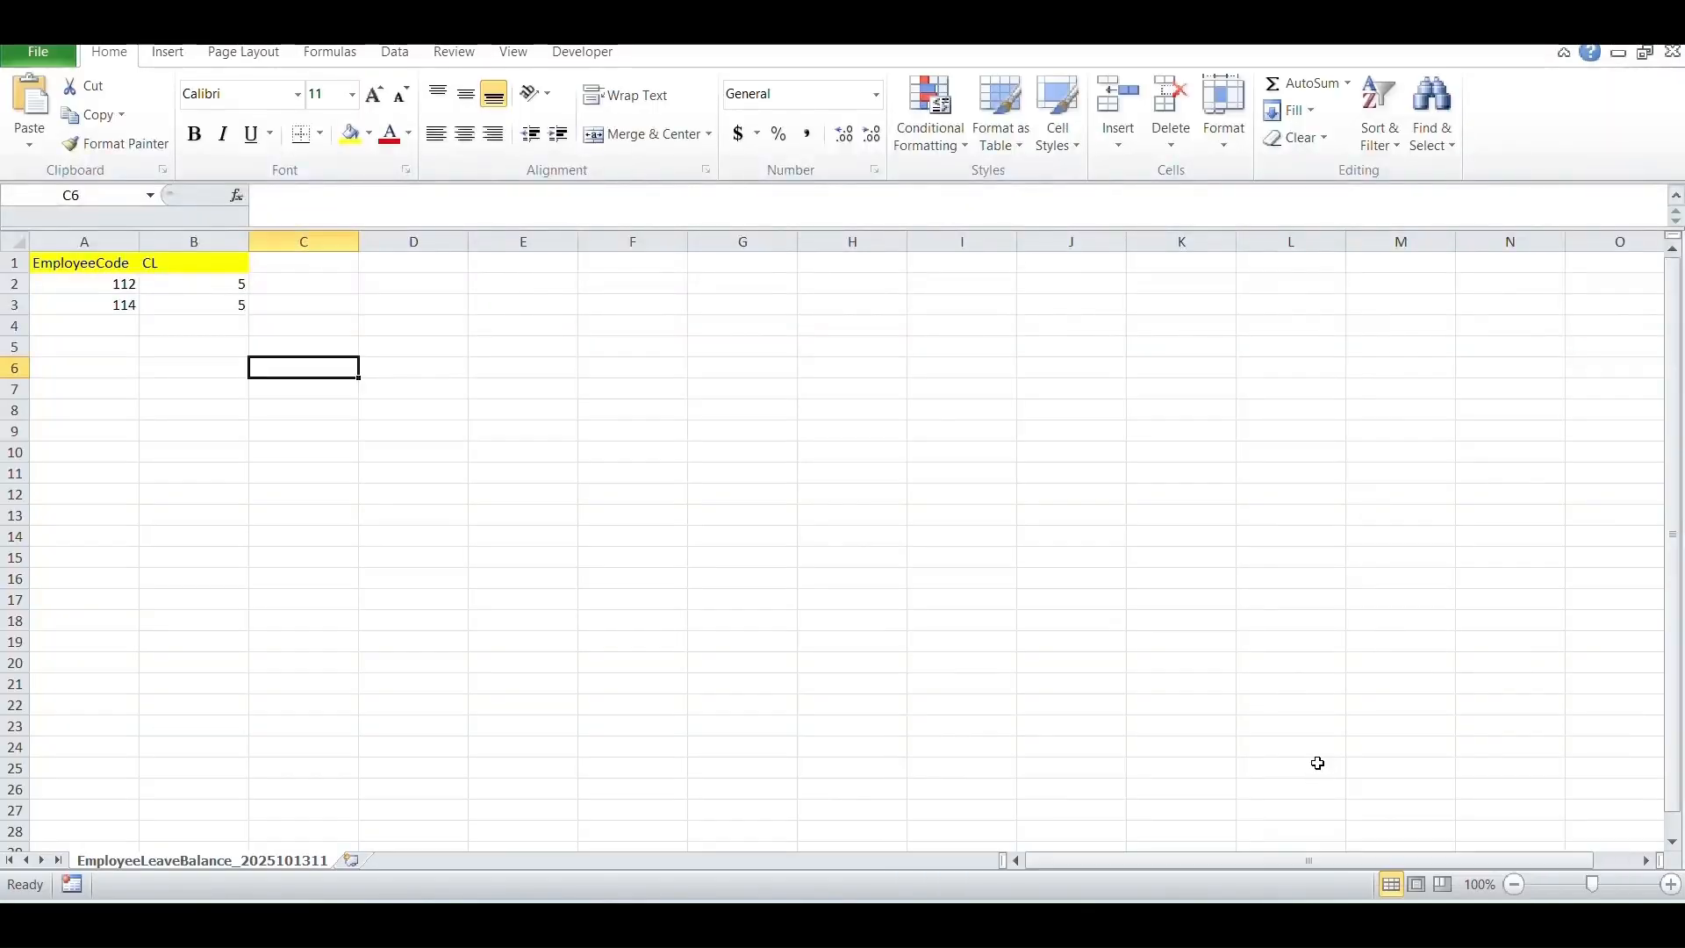
key("alt+Tab")
type("114")
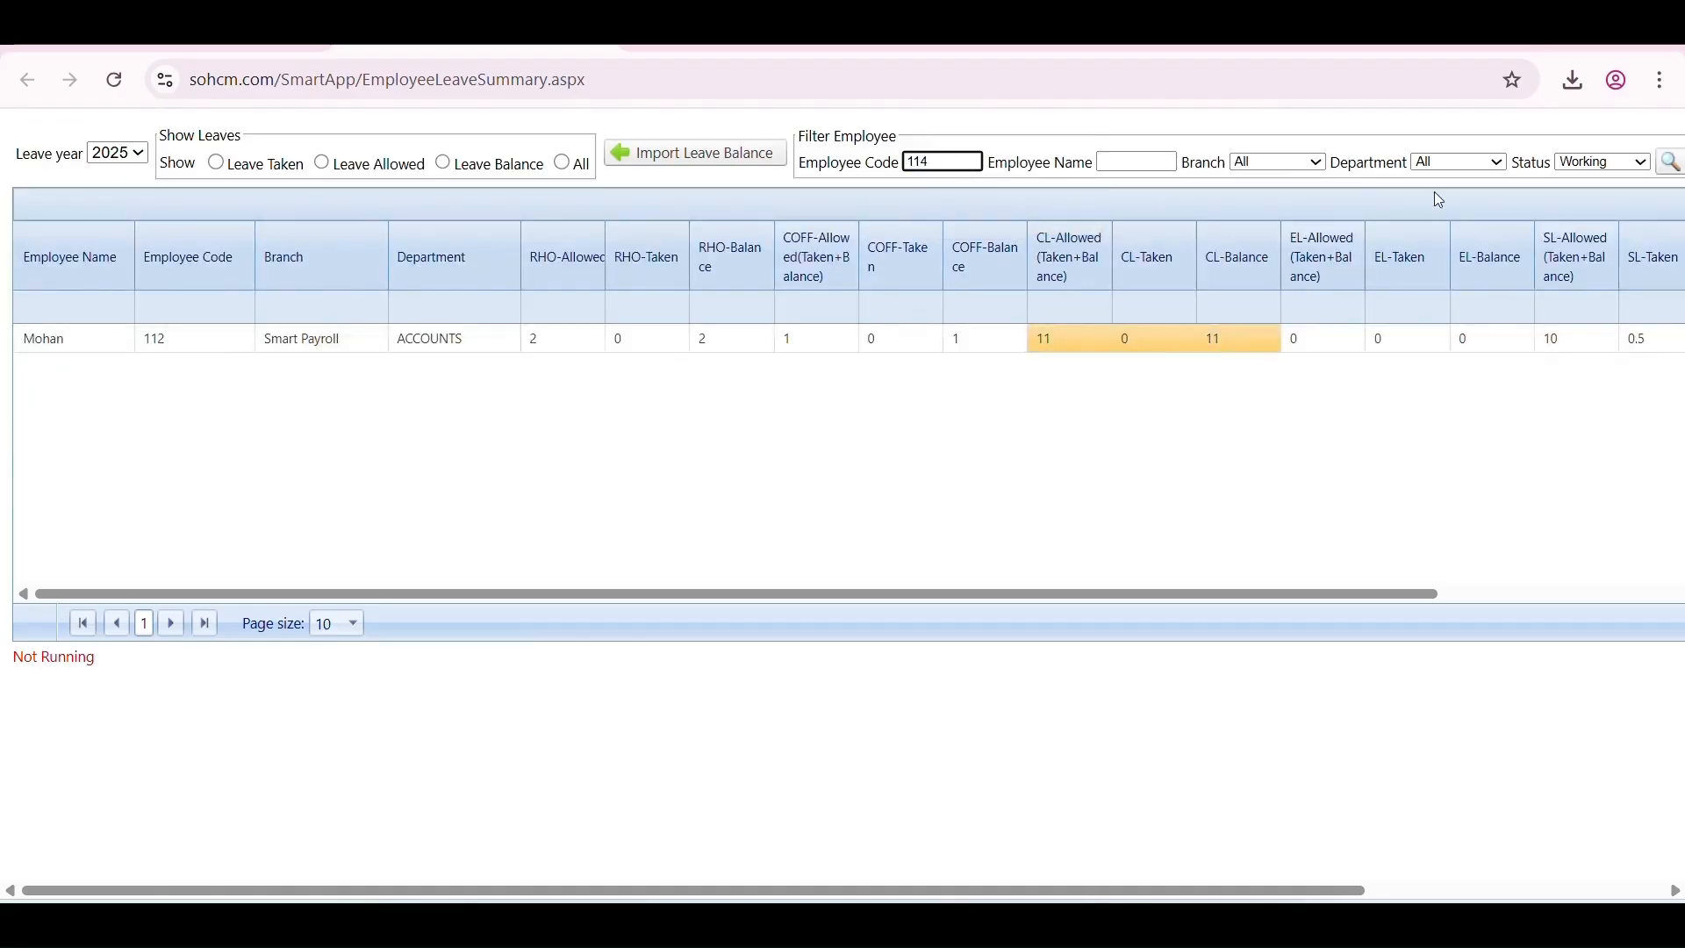
left_click(1677, 171)
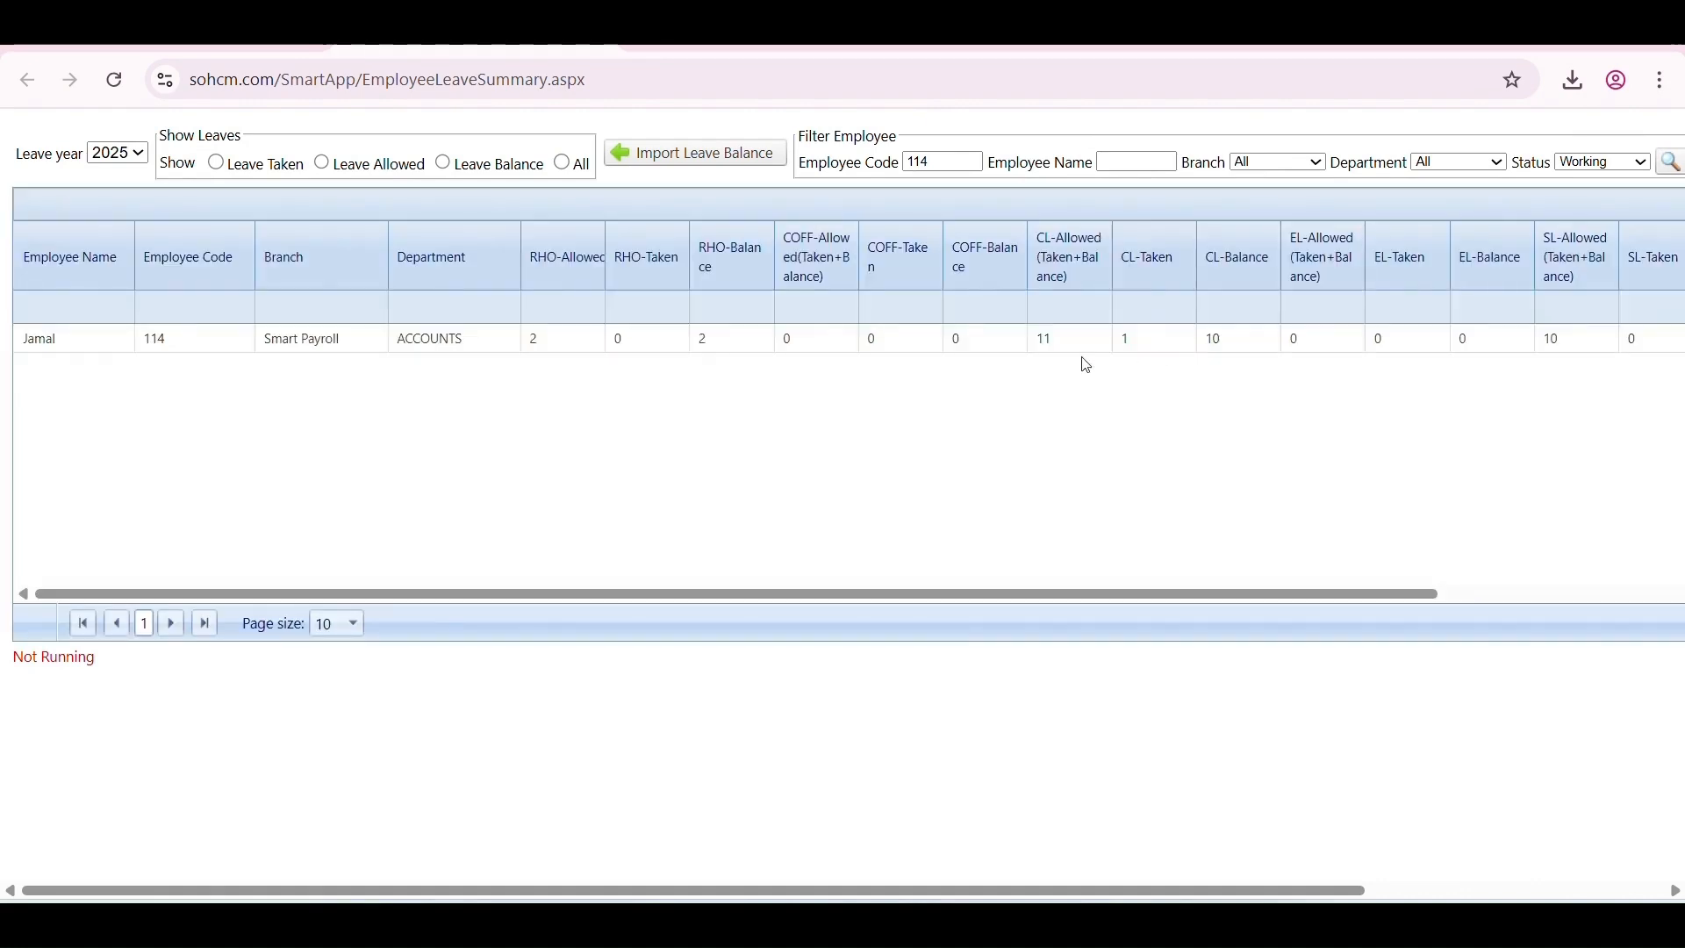
left_click(1233, 347)
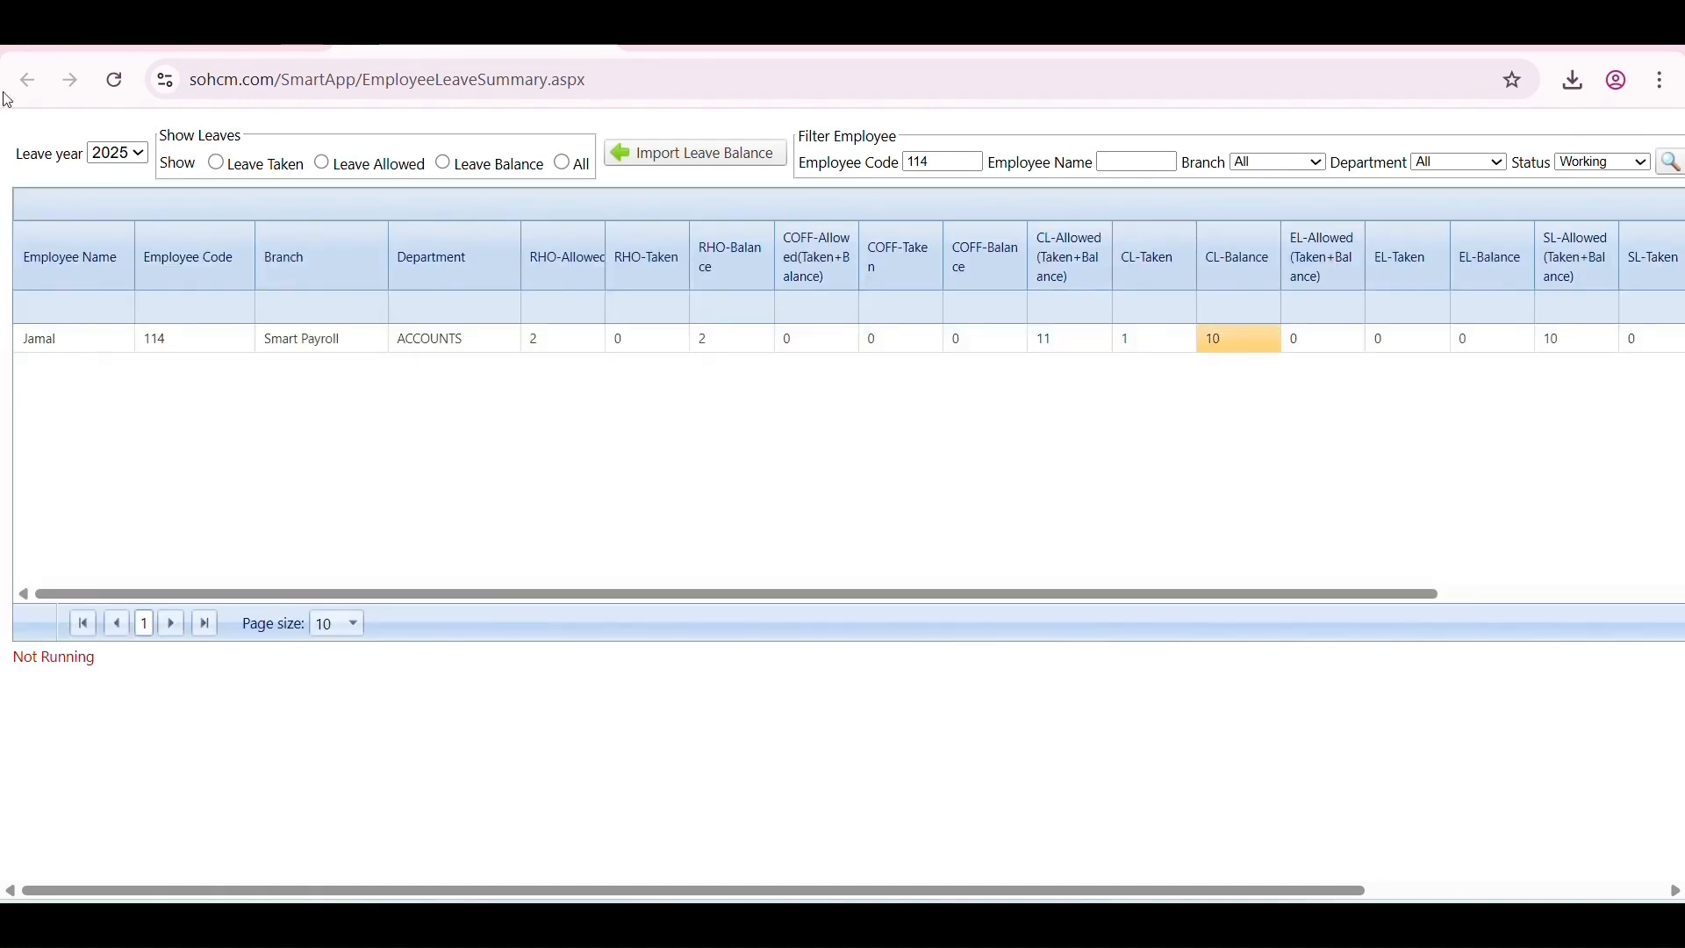
left_click(176, 35)
scroll(86, 625, "down", 5)
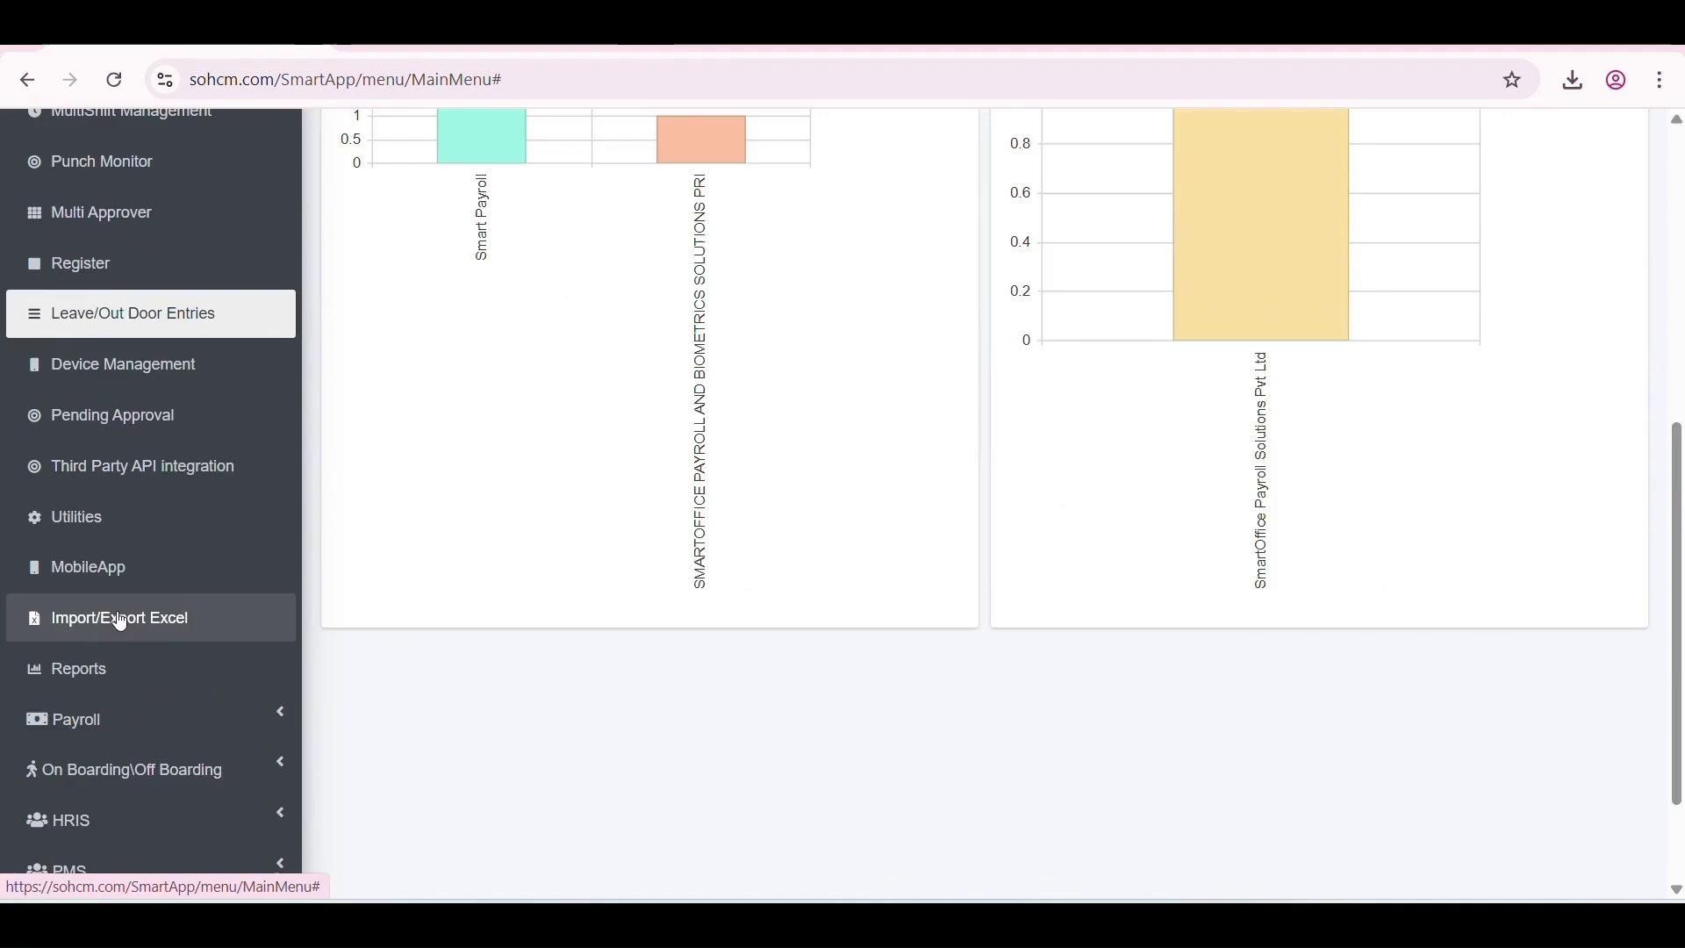
left_click(120, 622)
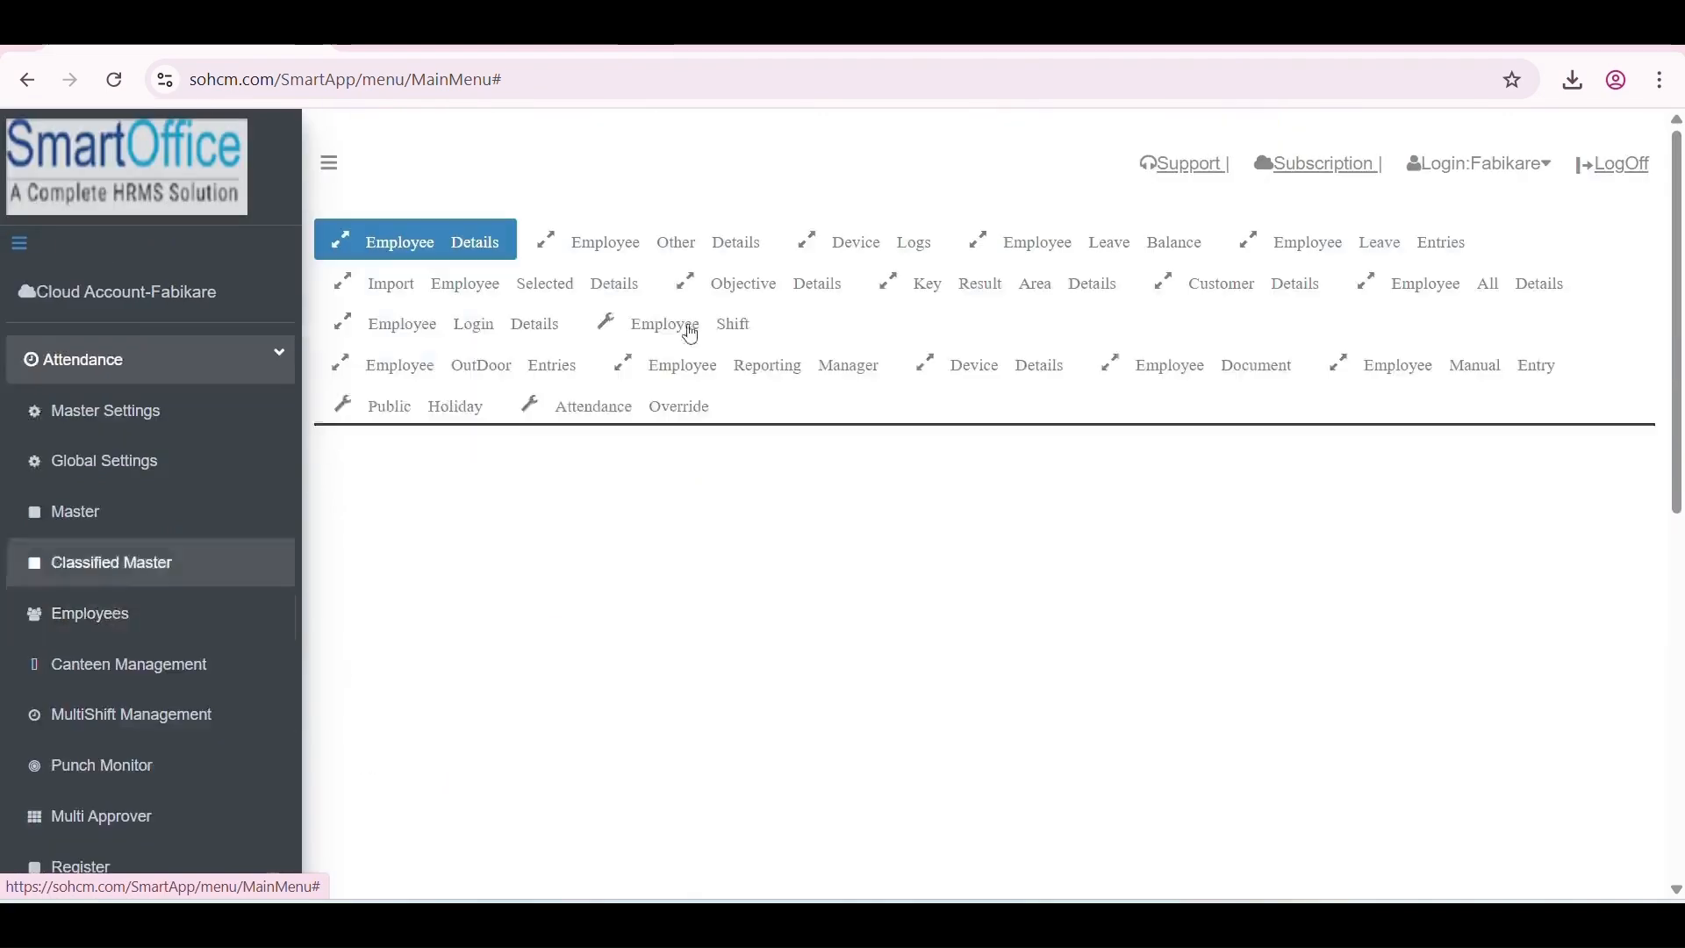
left_click(1185, 242)
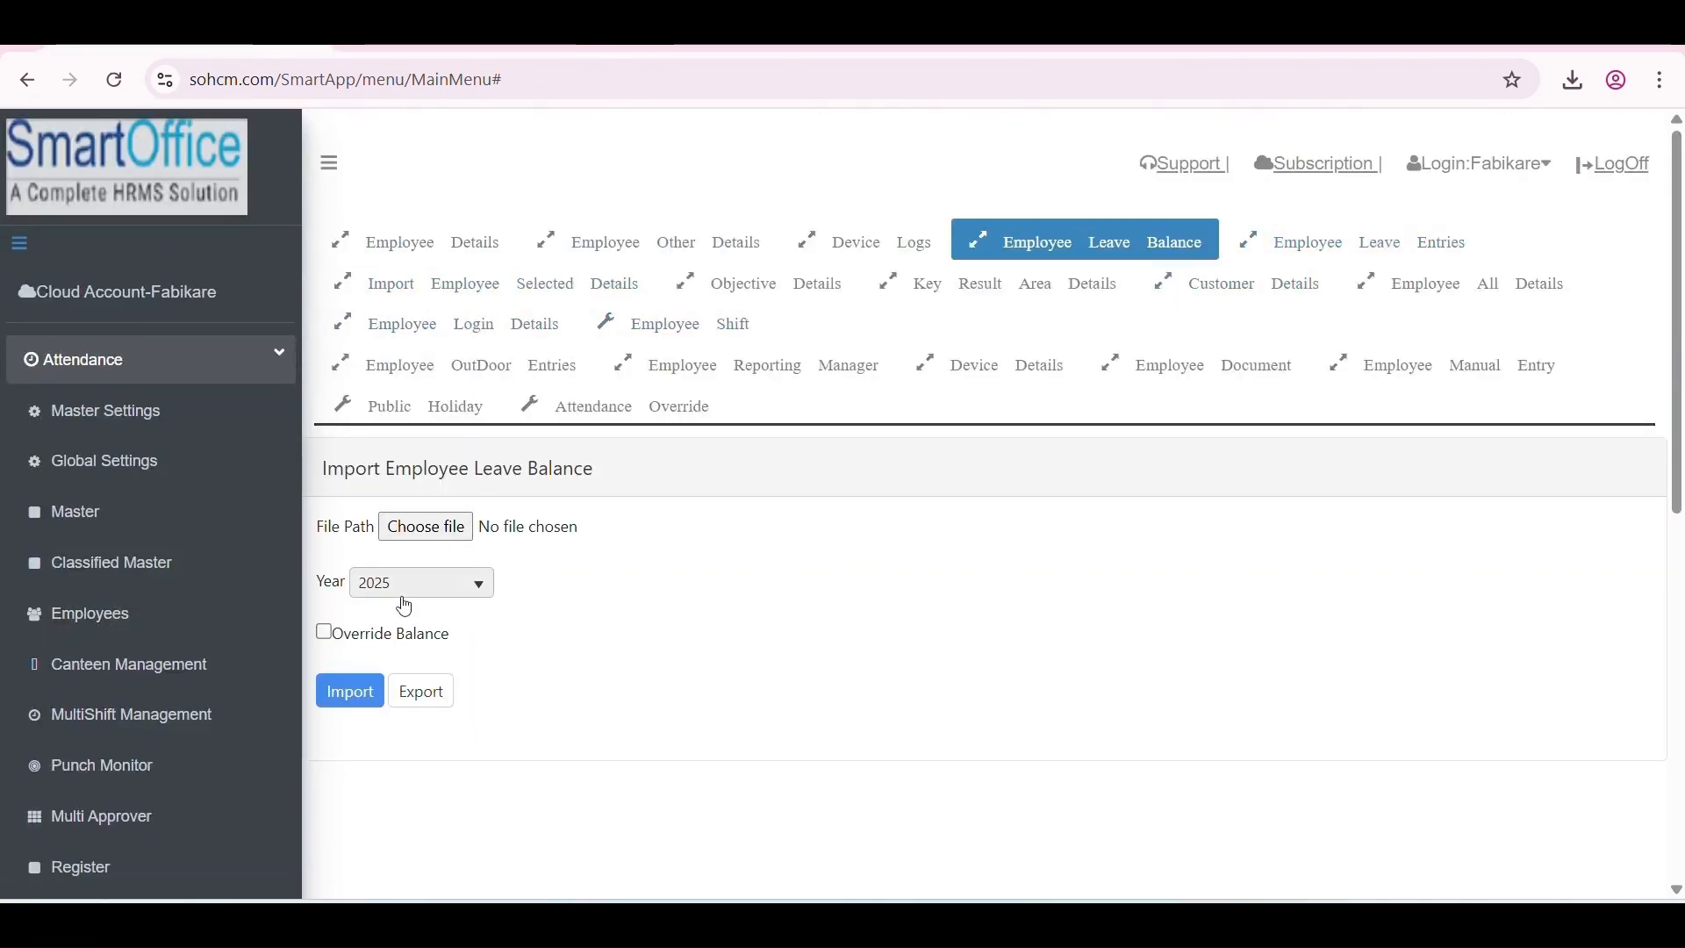
left_click(439, 528)
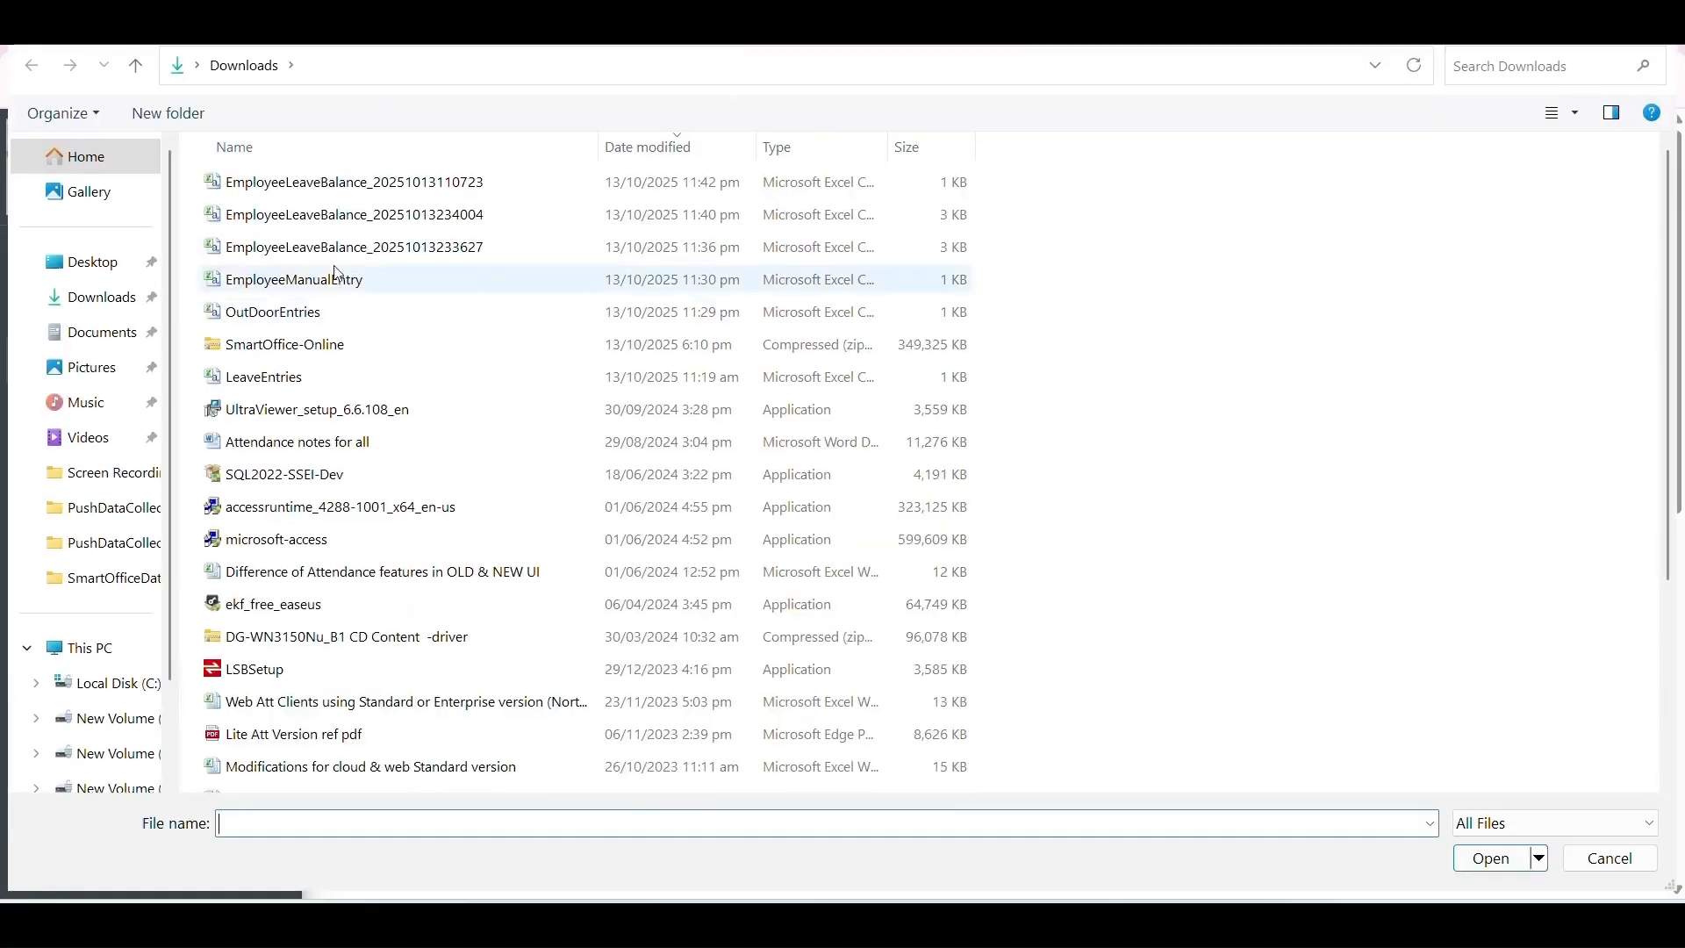
left_click(358, 182)
double_click(357, 182)
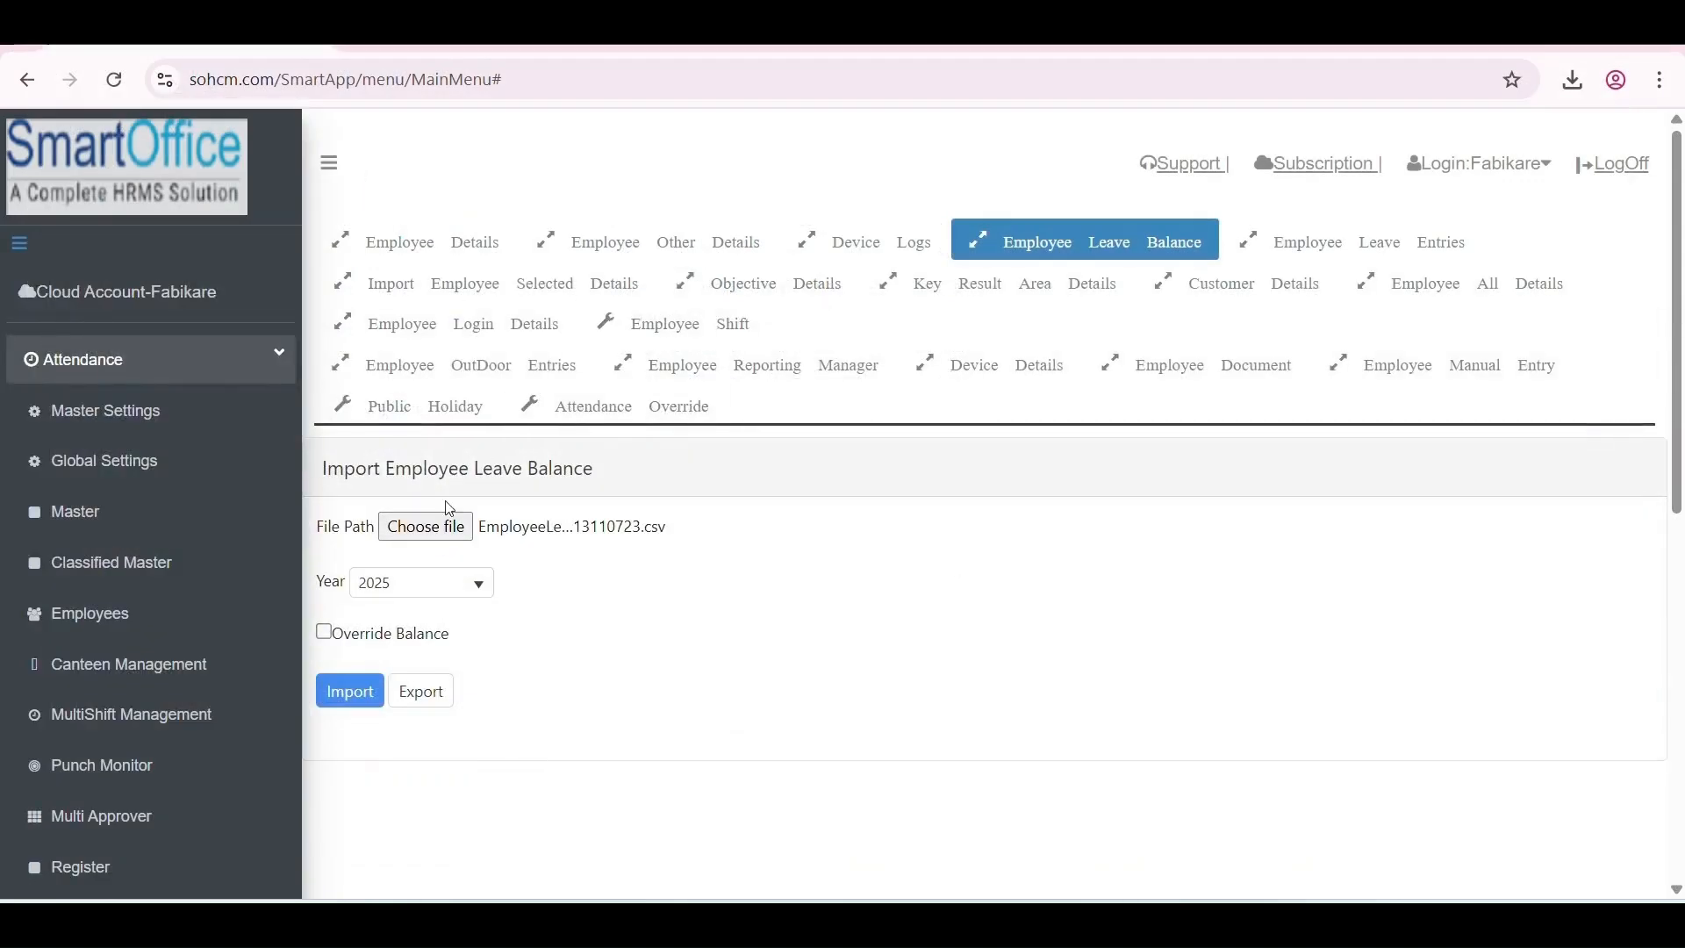
Import the leave balance file for the year 2025 with Override Balance left unticked.
left_click(427, 592)
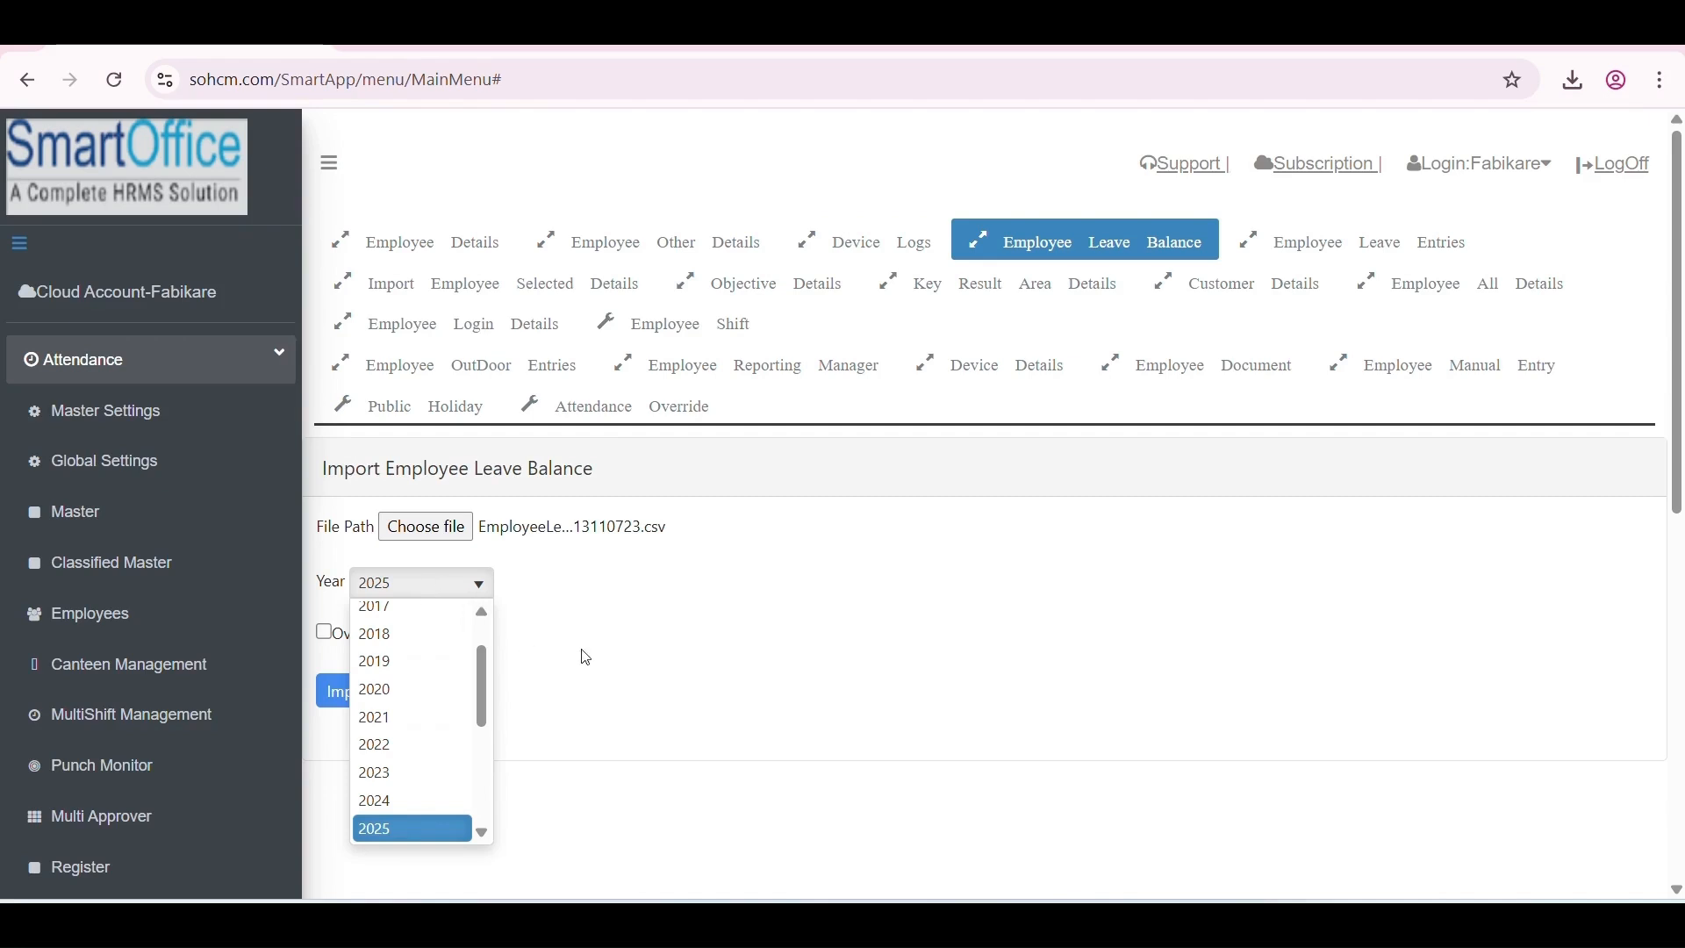
left_click(474, 825)
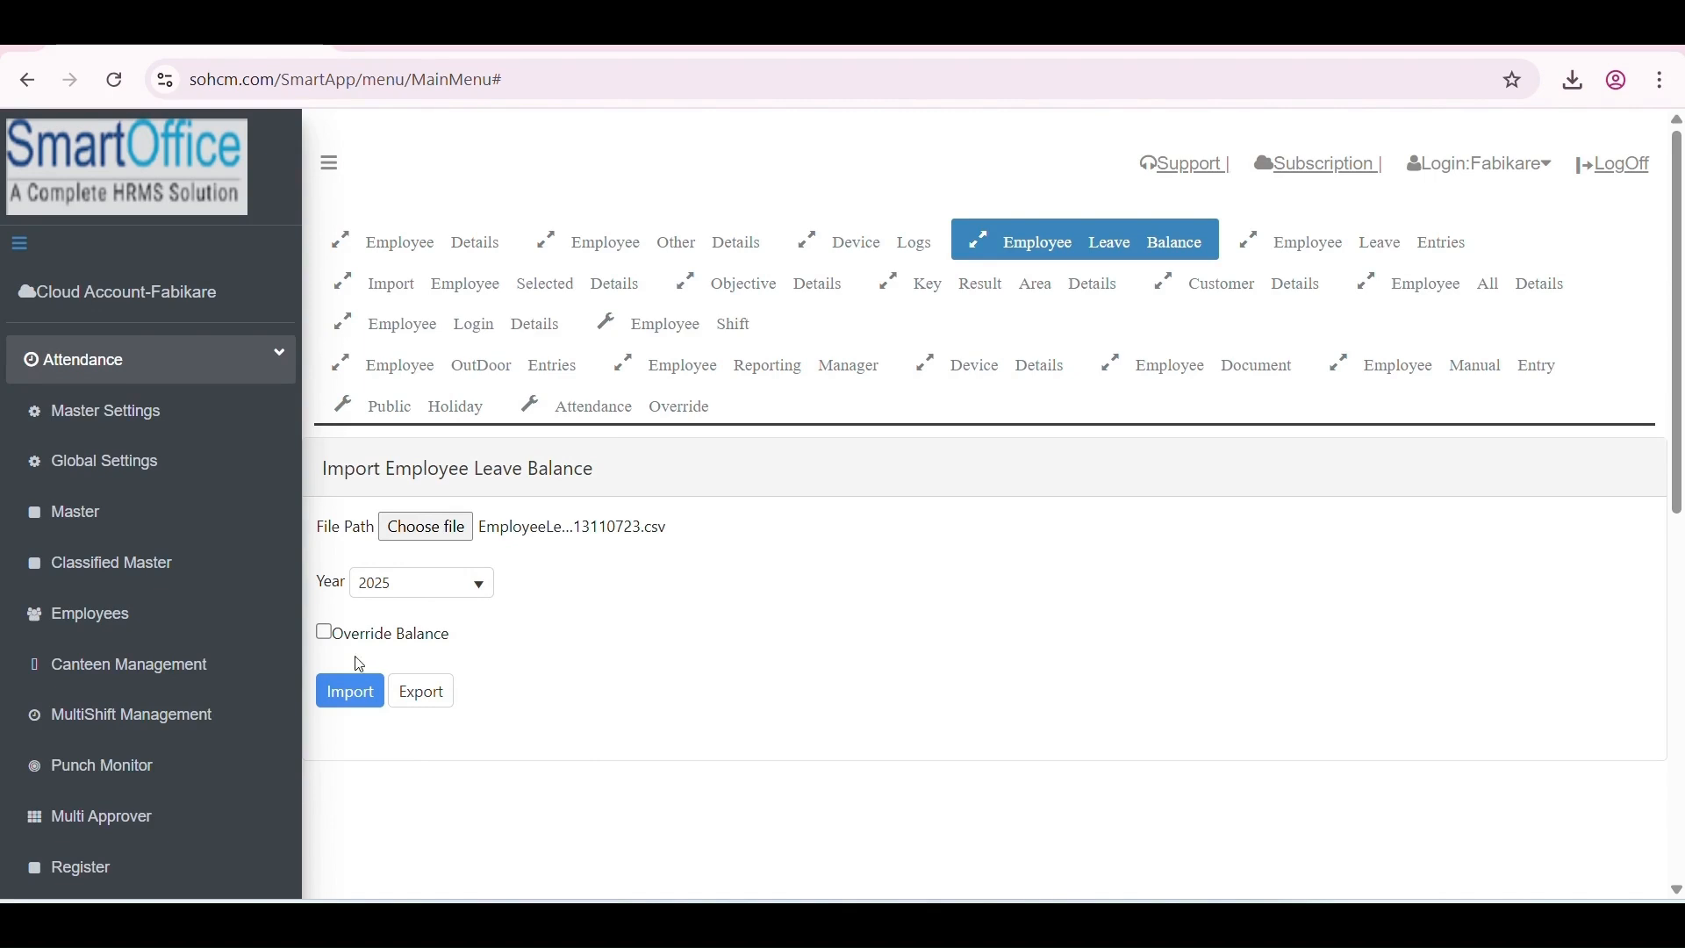
left_click_drag(384, 633, 520, 642)
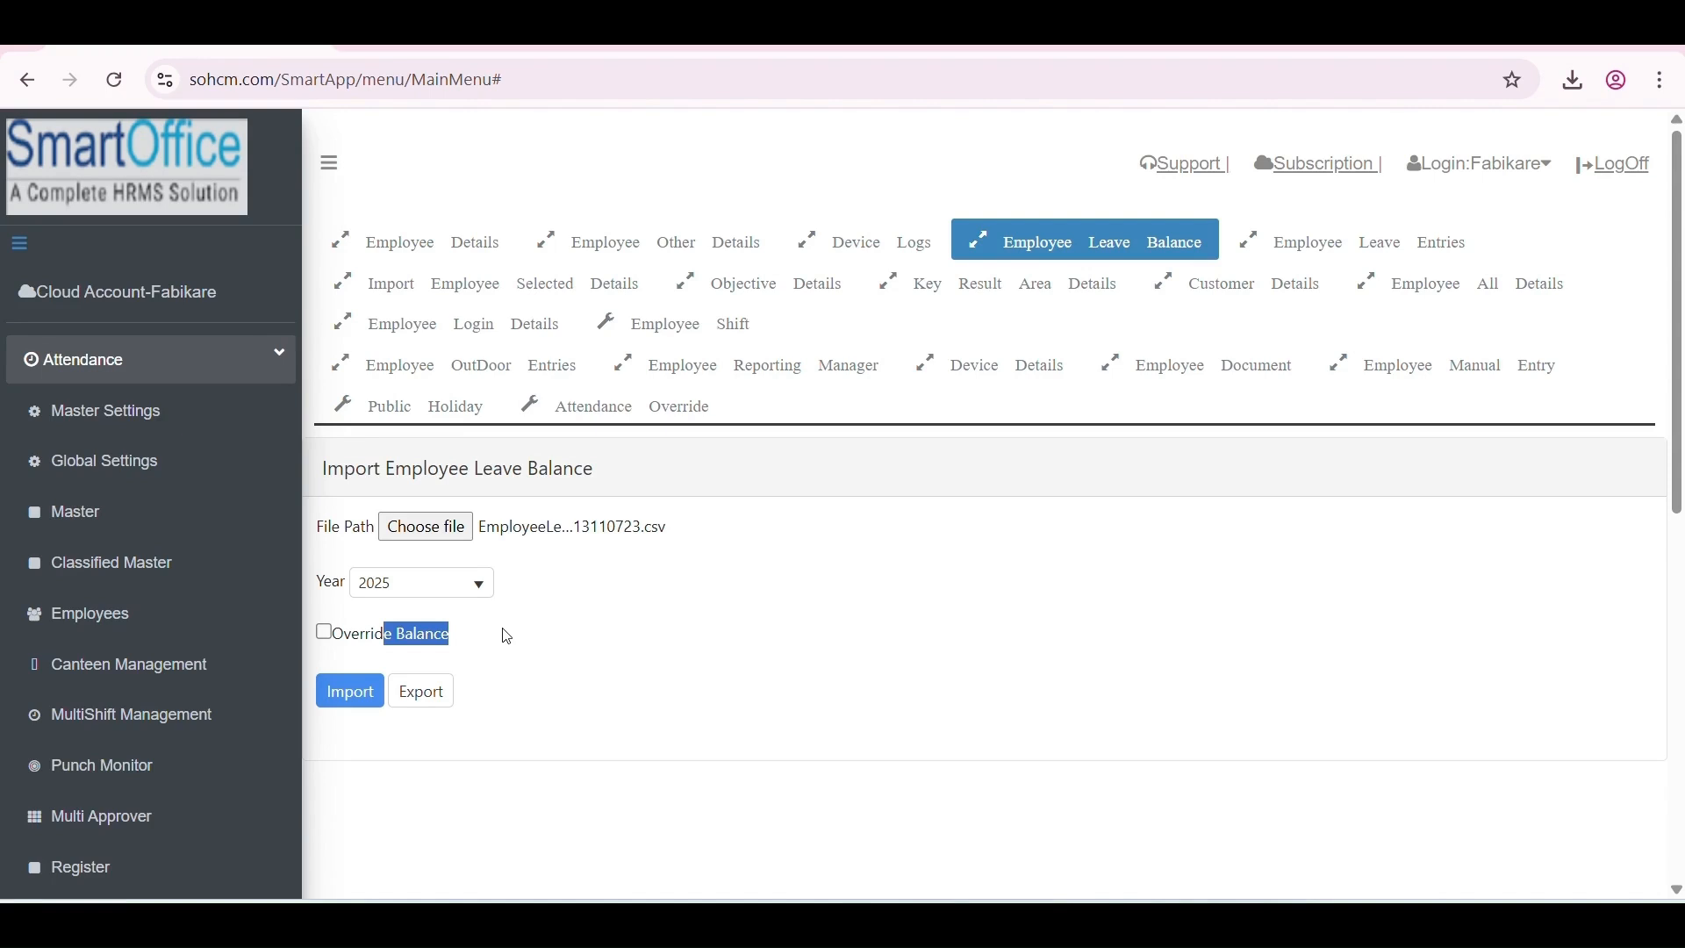
left_click_drag(364, 636, 488, 620)
left_click(624, 639)
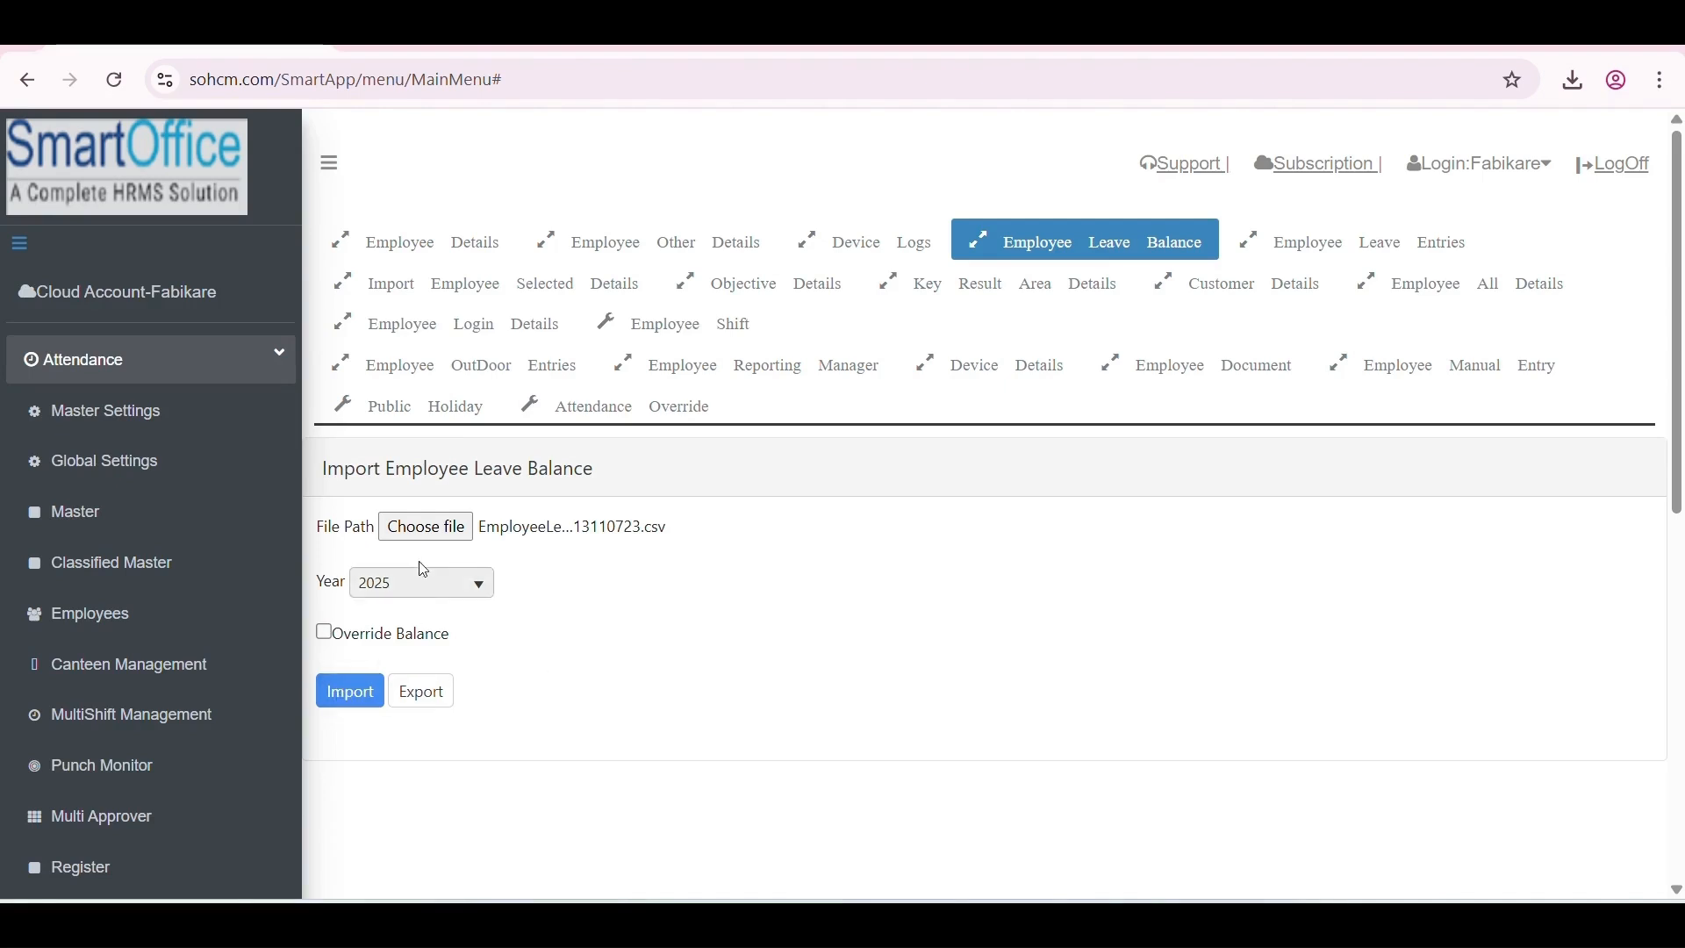
left_click(363, 703)
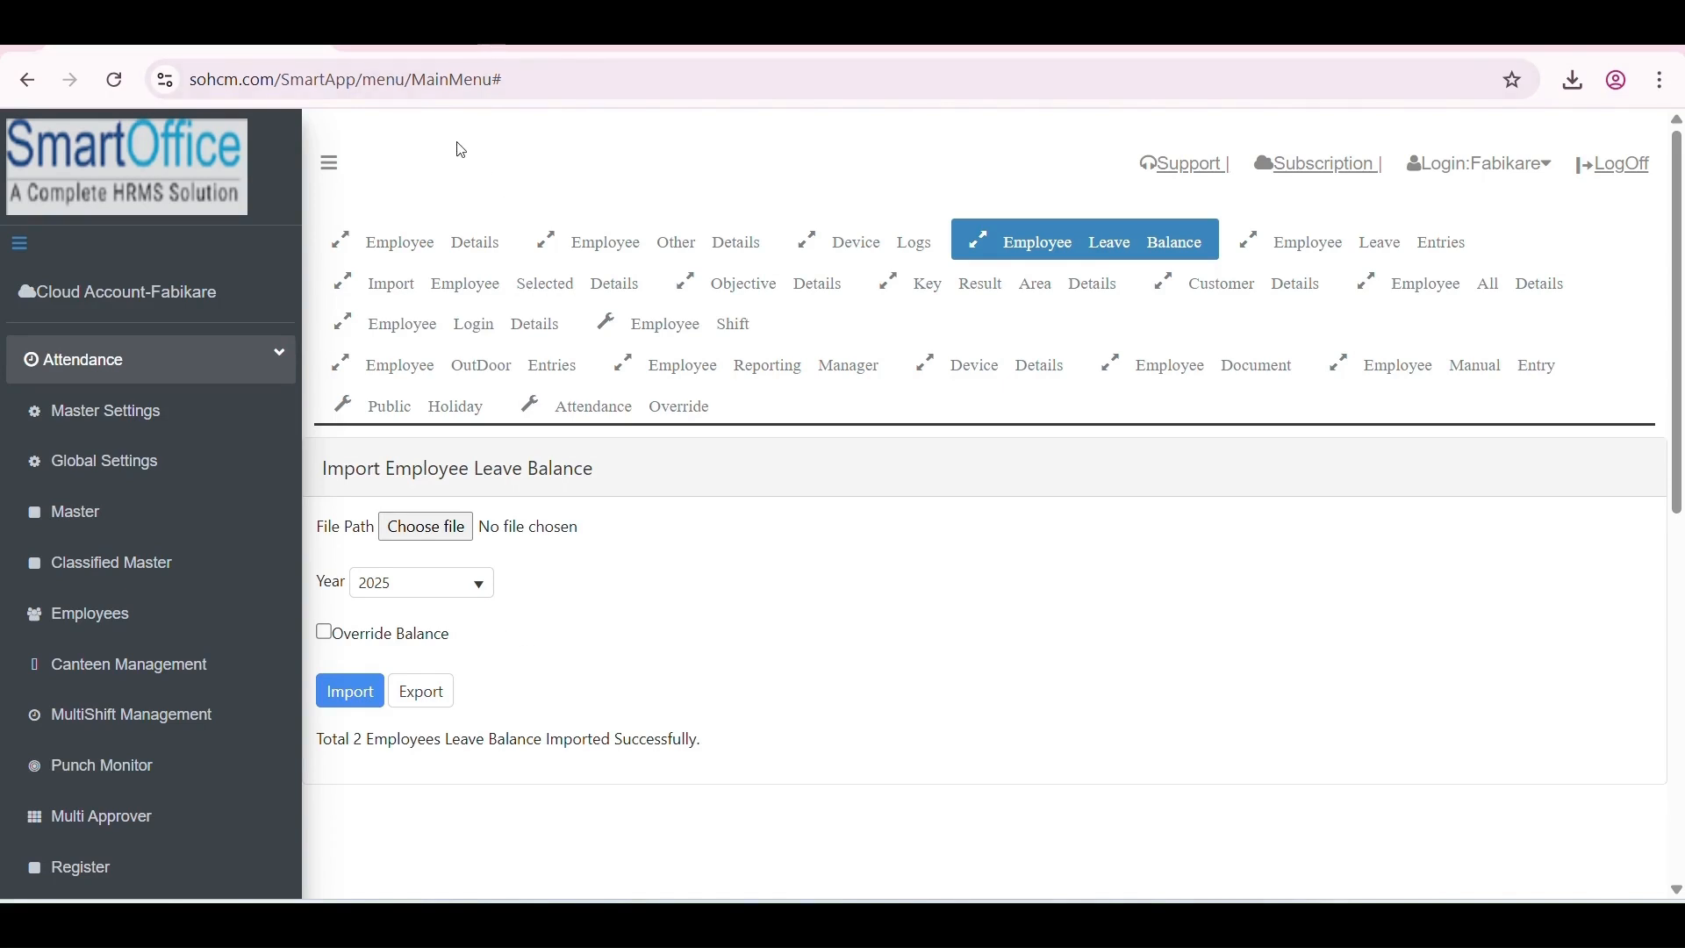
Filter the leave summary by employee code 112 and check the CL allowed, taken and balance figures.
scroll(212, 658, "down", 5)
left_click(185, 435)
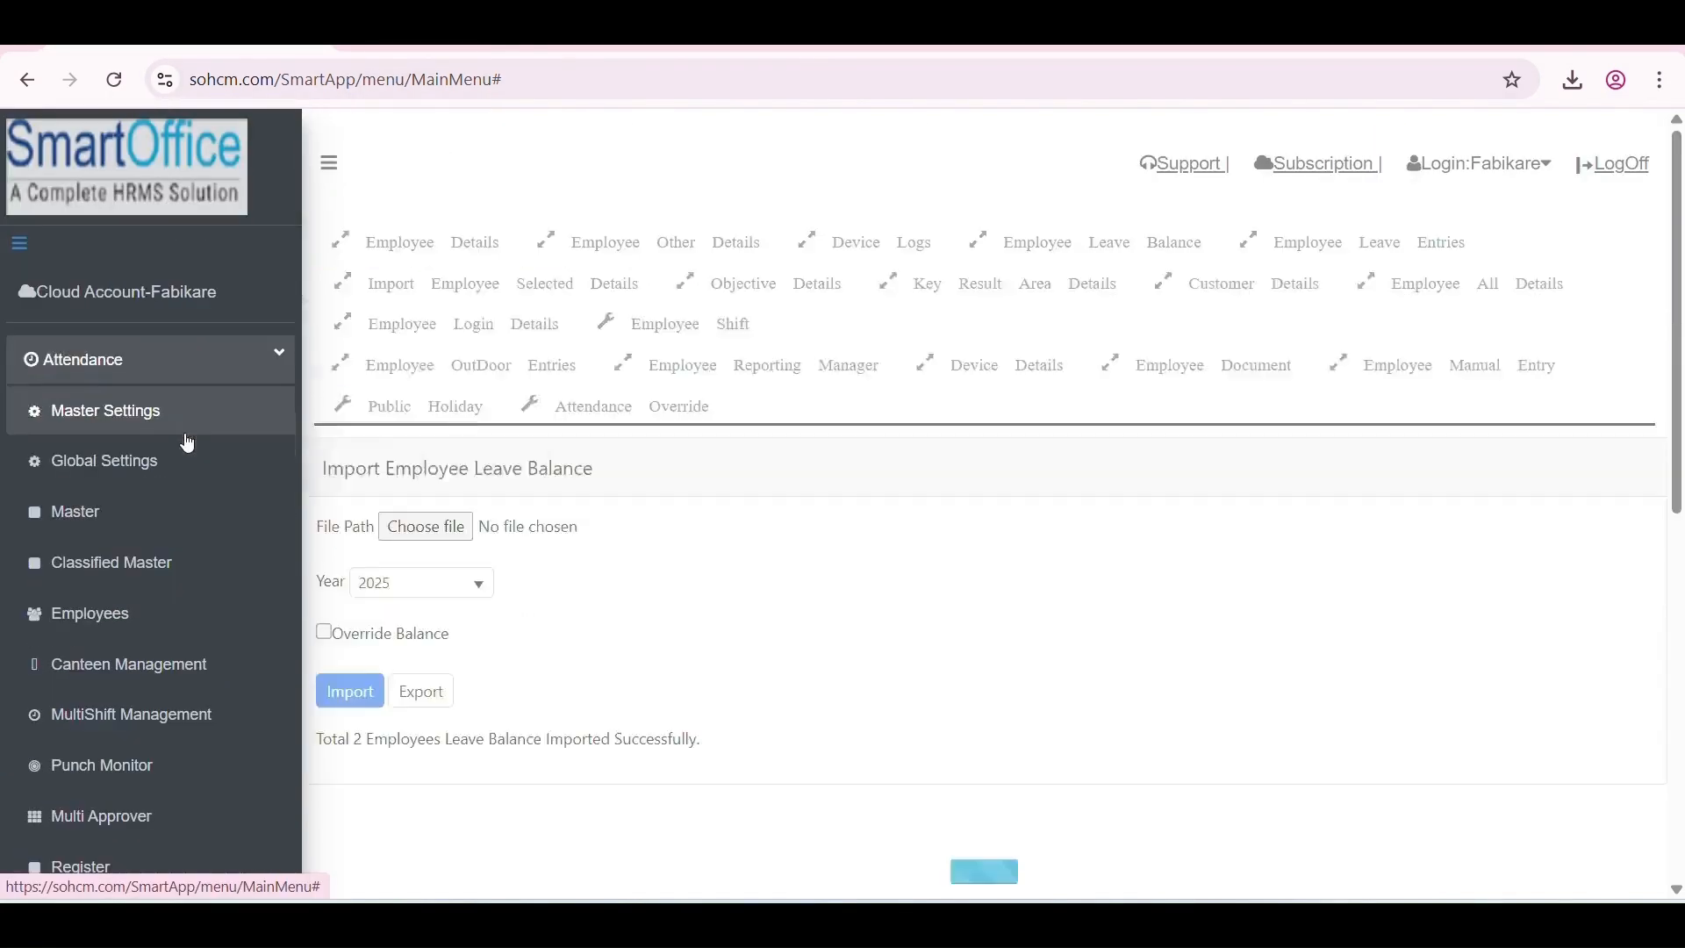
left_click(1373, 244)
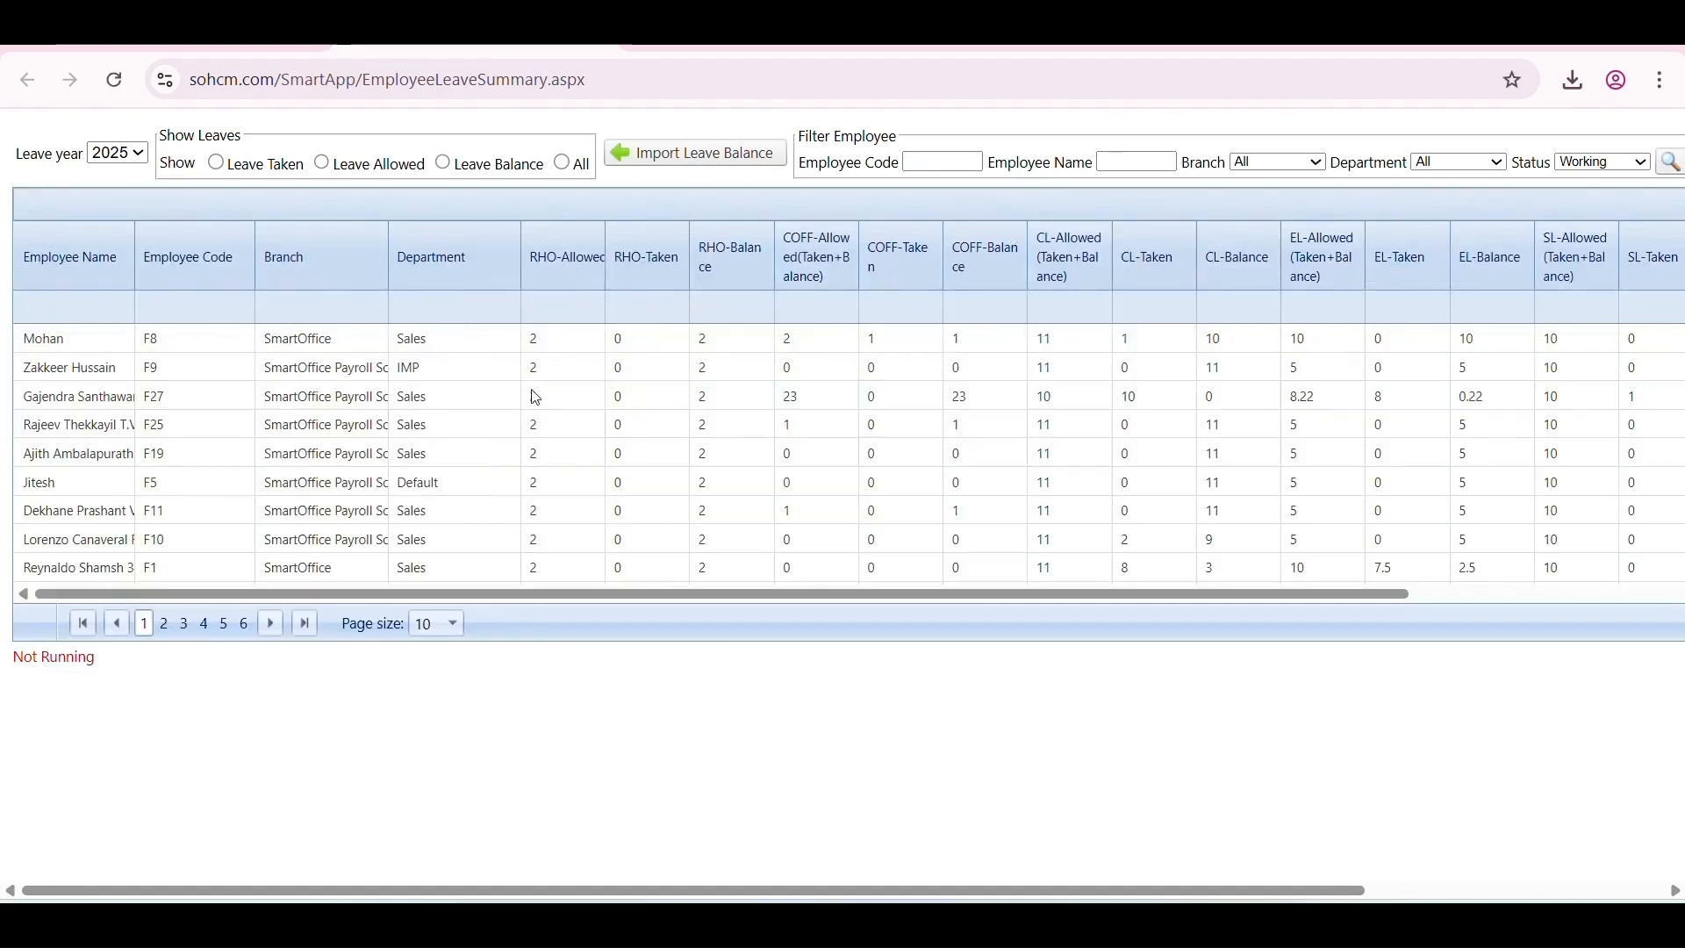
left_click(909, 162)
left_click(921, 209)
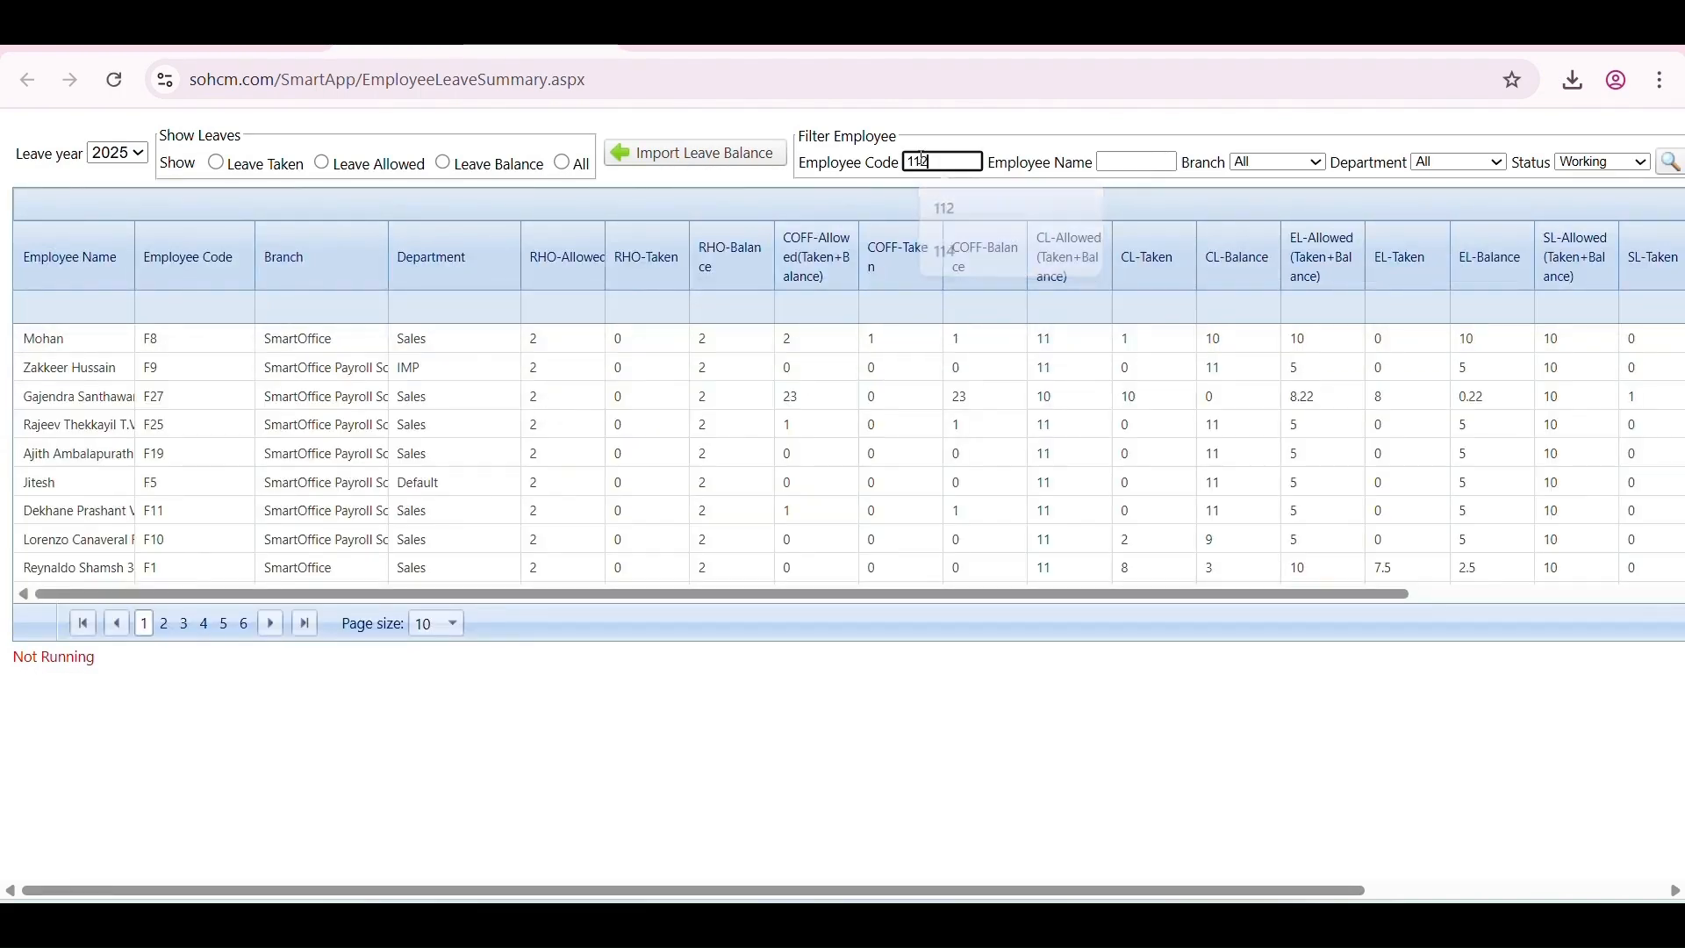
left_click(1670, 163)
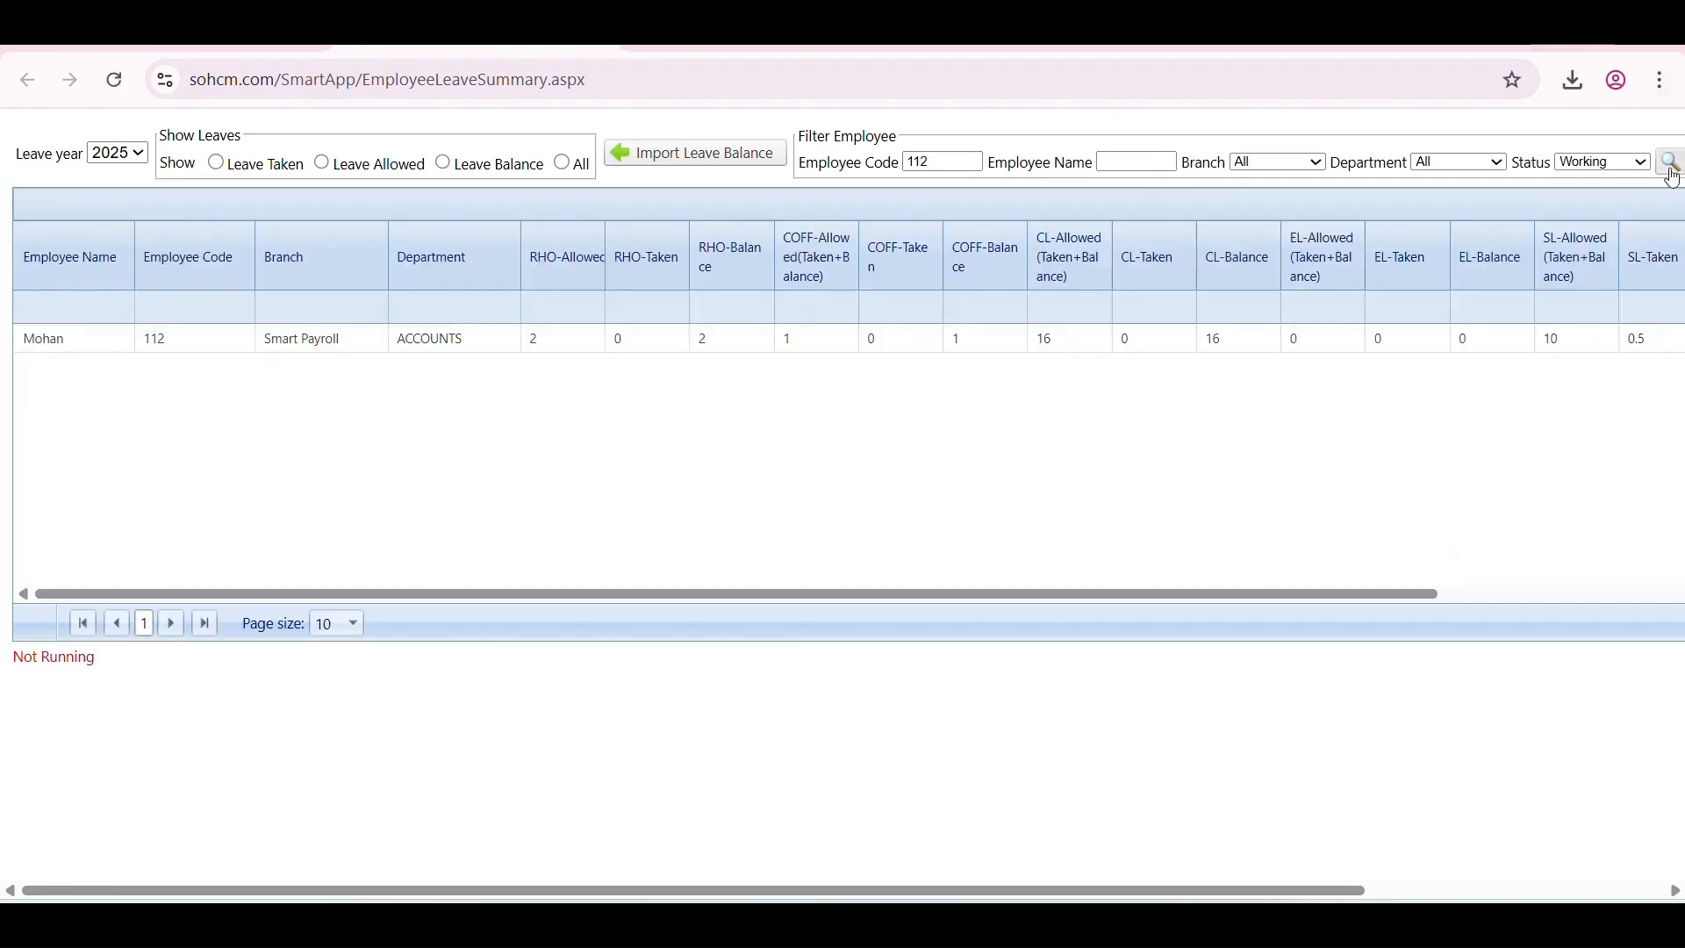
left_click_drag(1069, 353, 1277, 351)
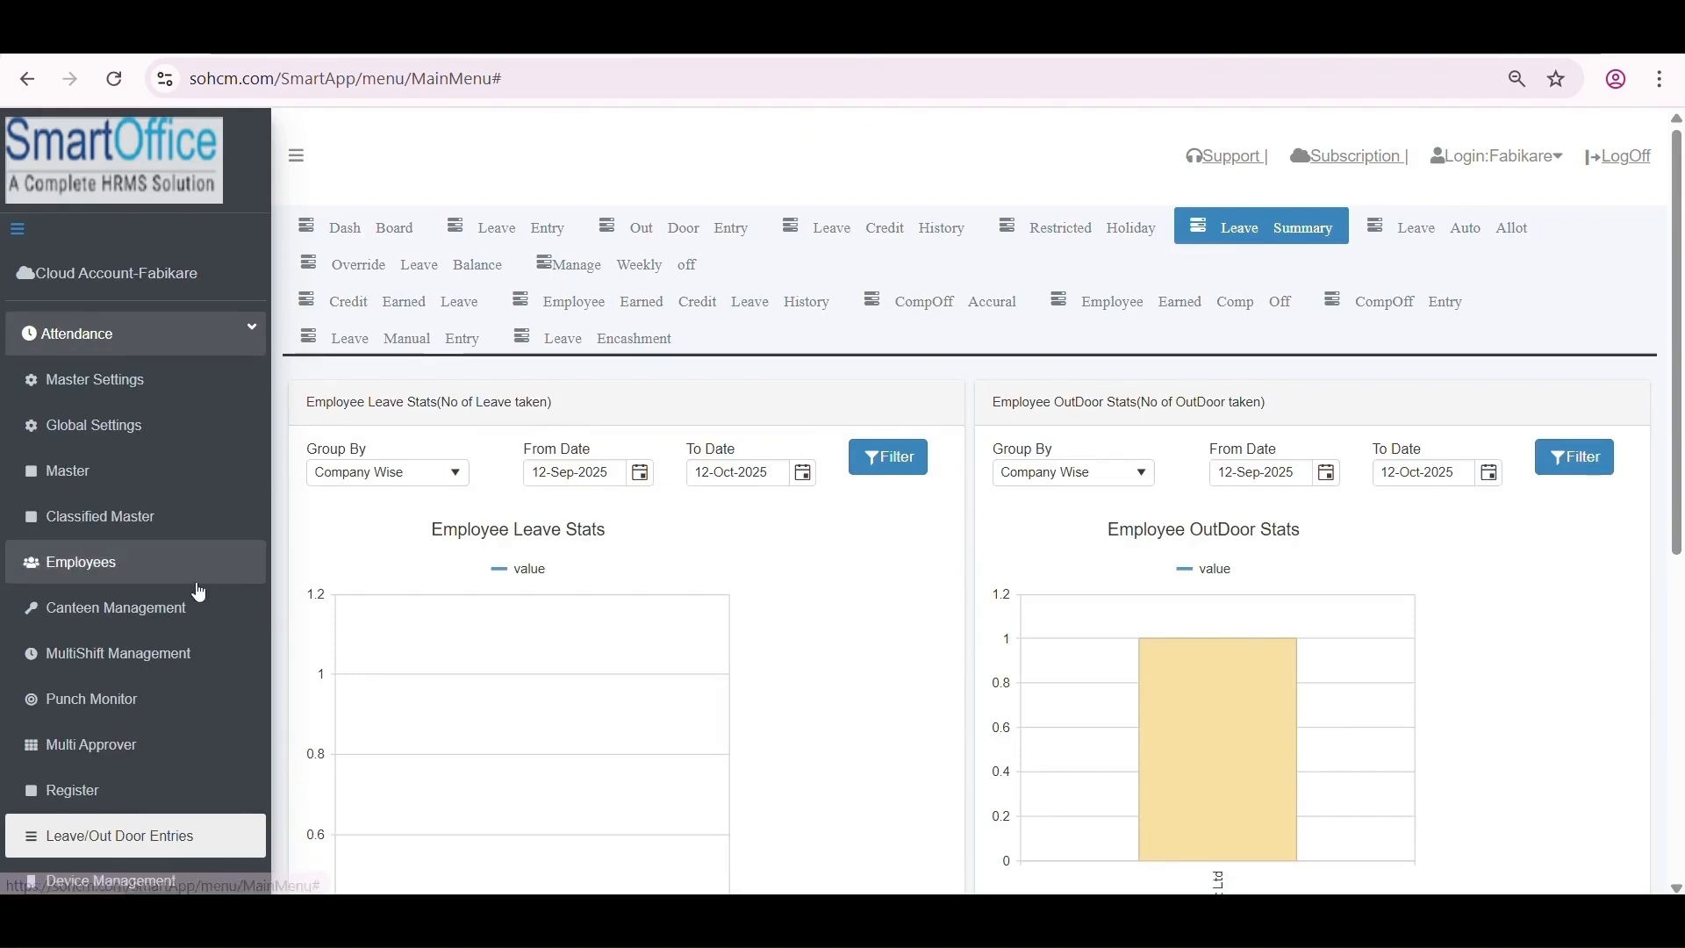
Open the Assign Employee Leave Entry form from the Leave Entry page.
scroll(131, 562, "down", 2)
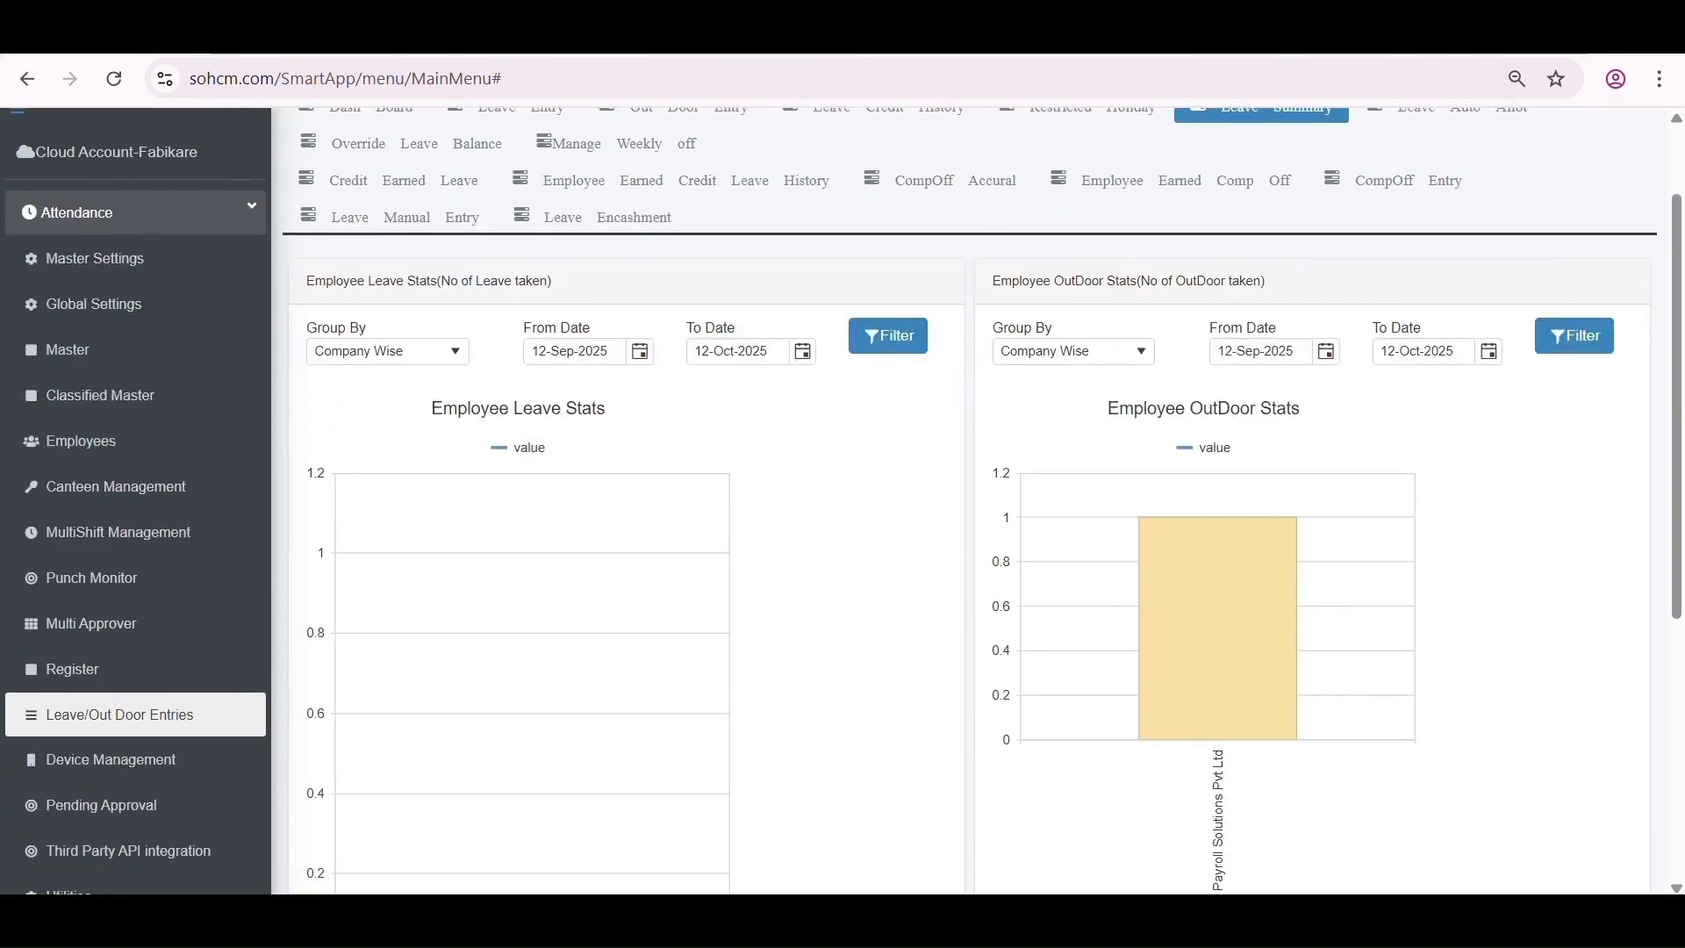
scroll(645, 418, "up", 1)
scroll(645, 418, "up", 2)
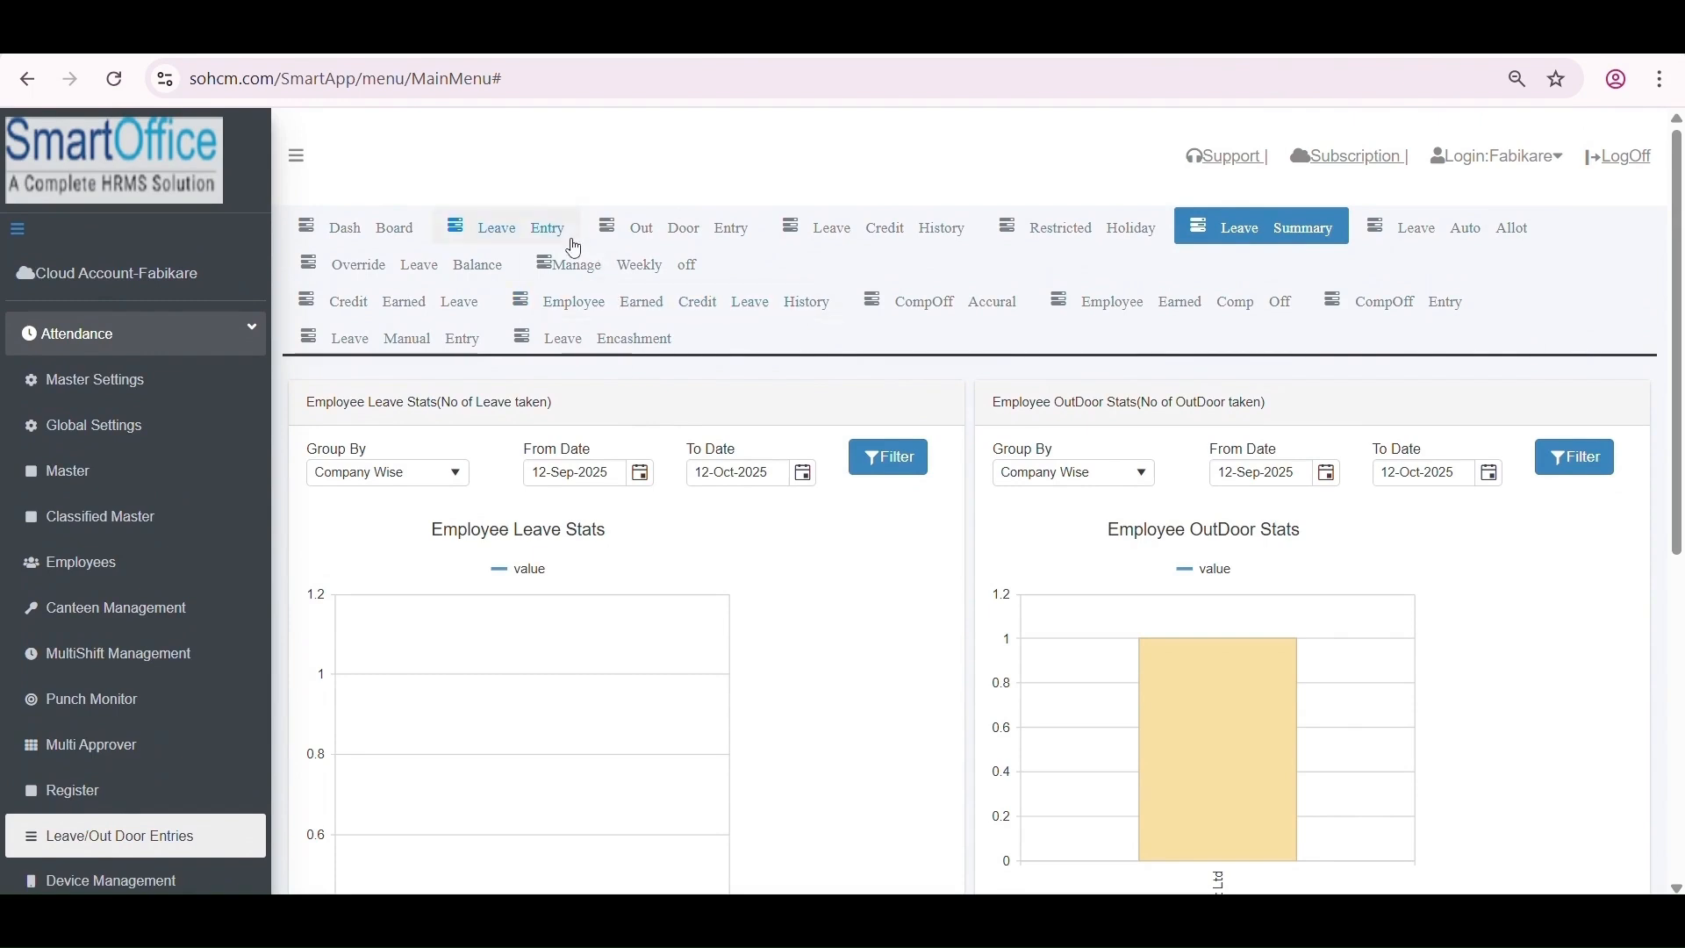
left_click(126, 840)
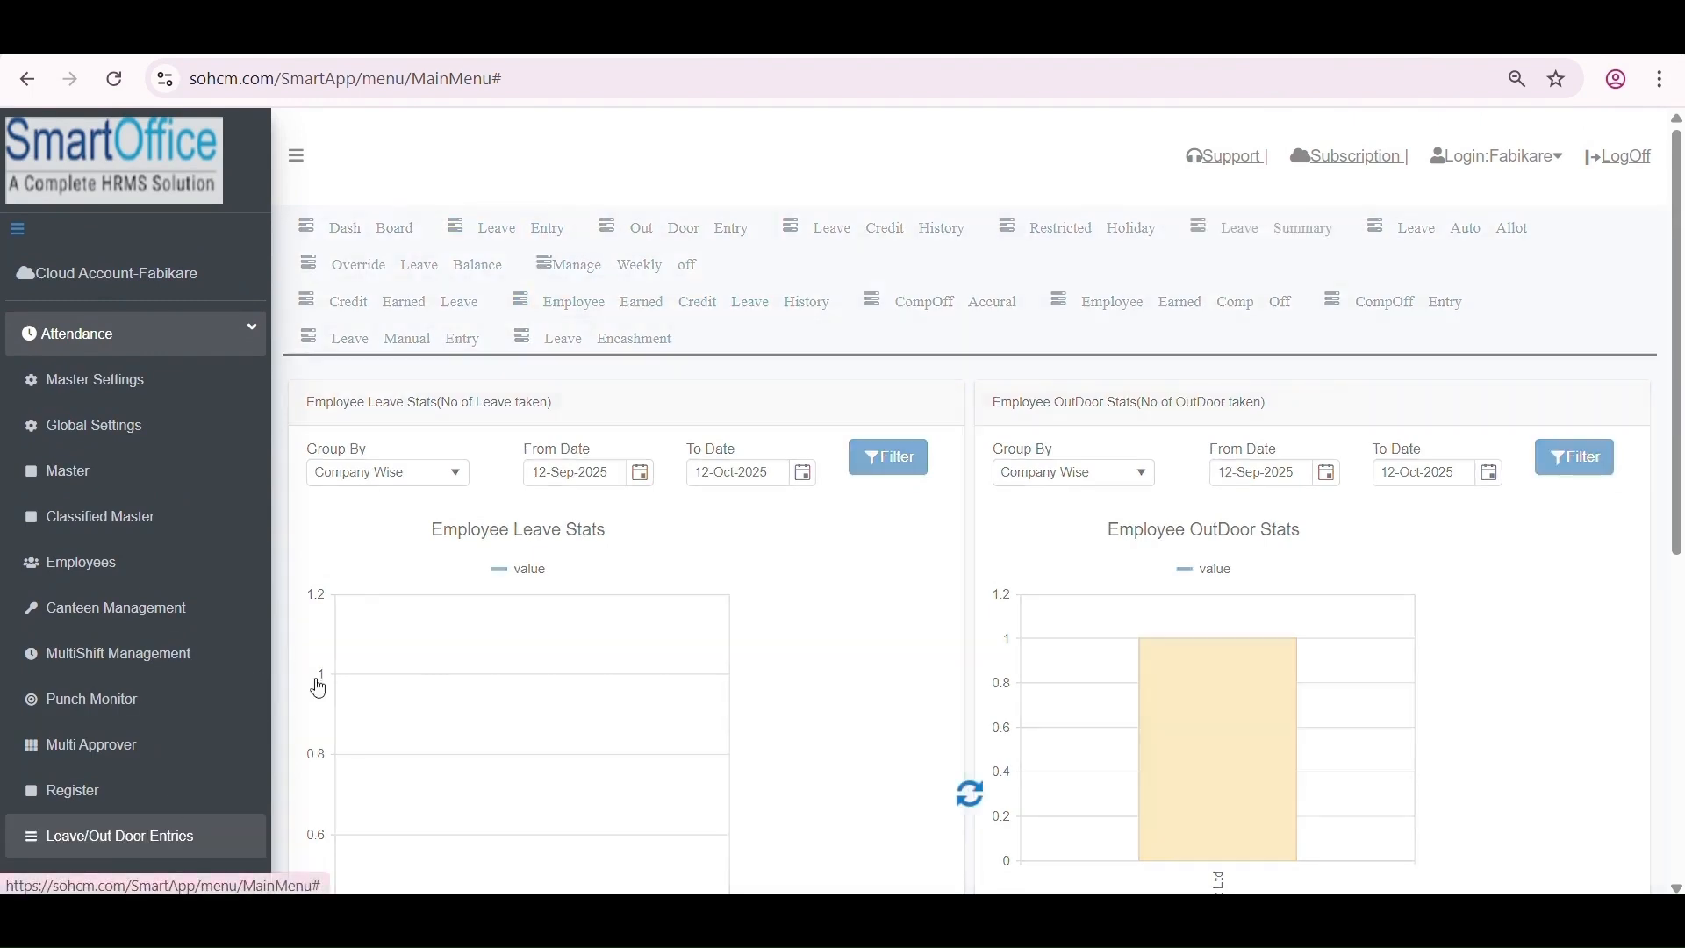
left_click(538, 228)
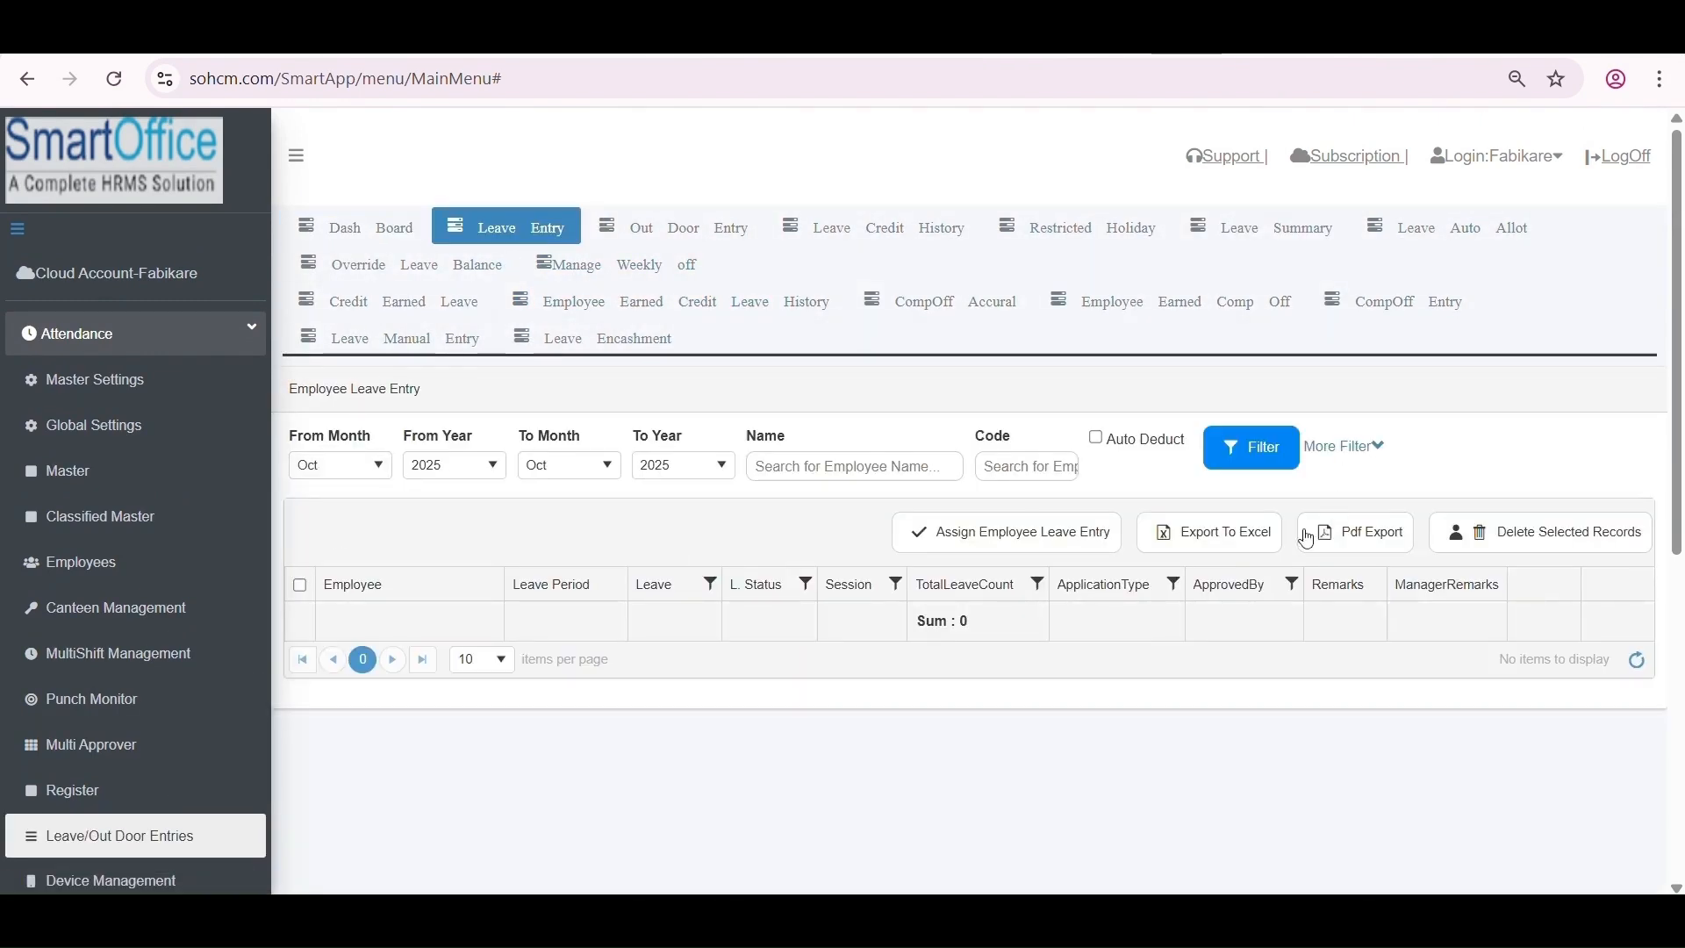
left_click(983, 547)
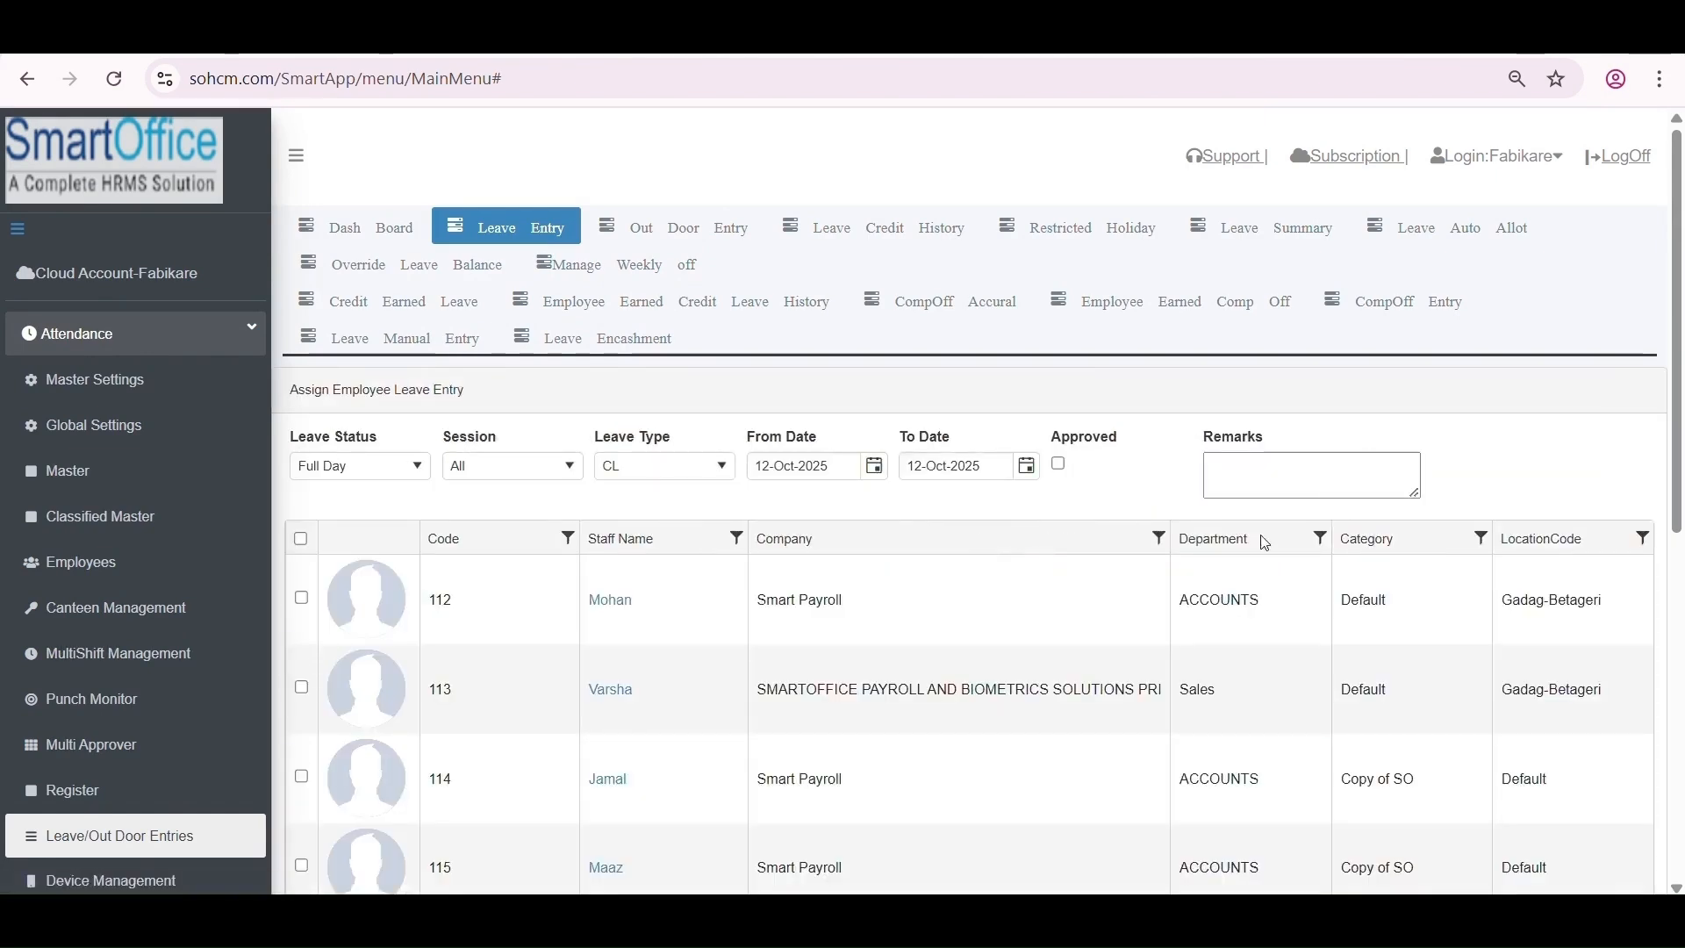
Select the employee with code 114 and set the leave status to Half Day.
scroll(322, 541, "down", 3)
left_click(301, 535)
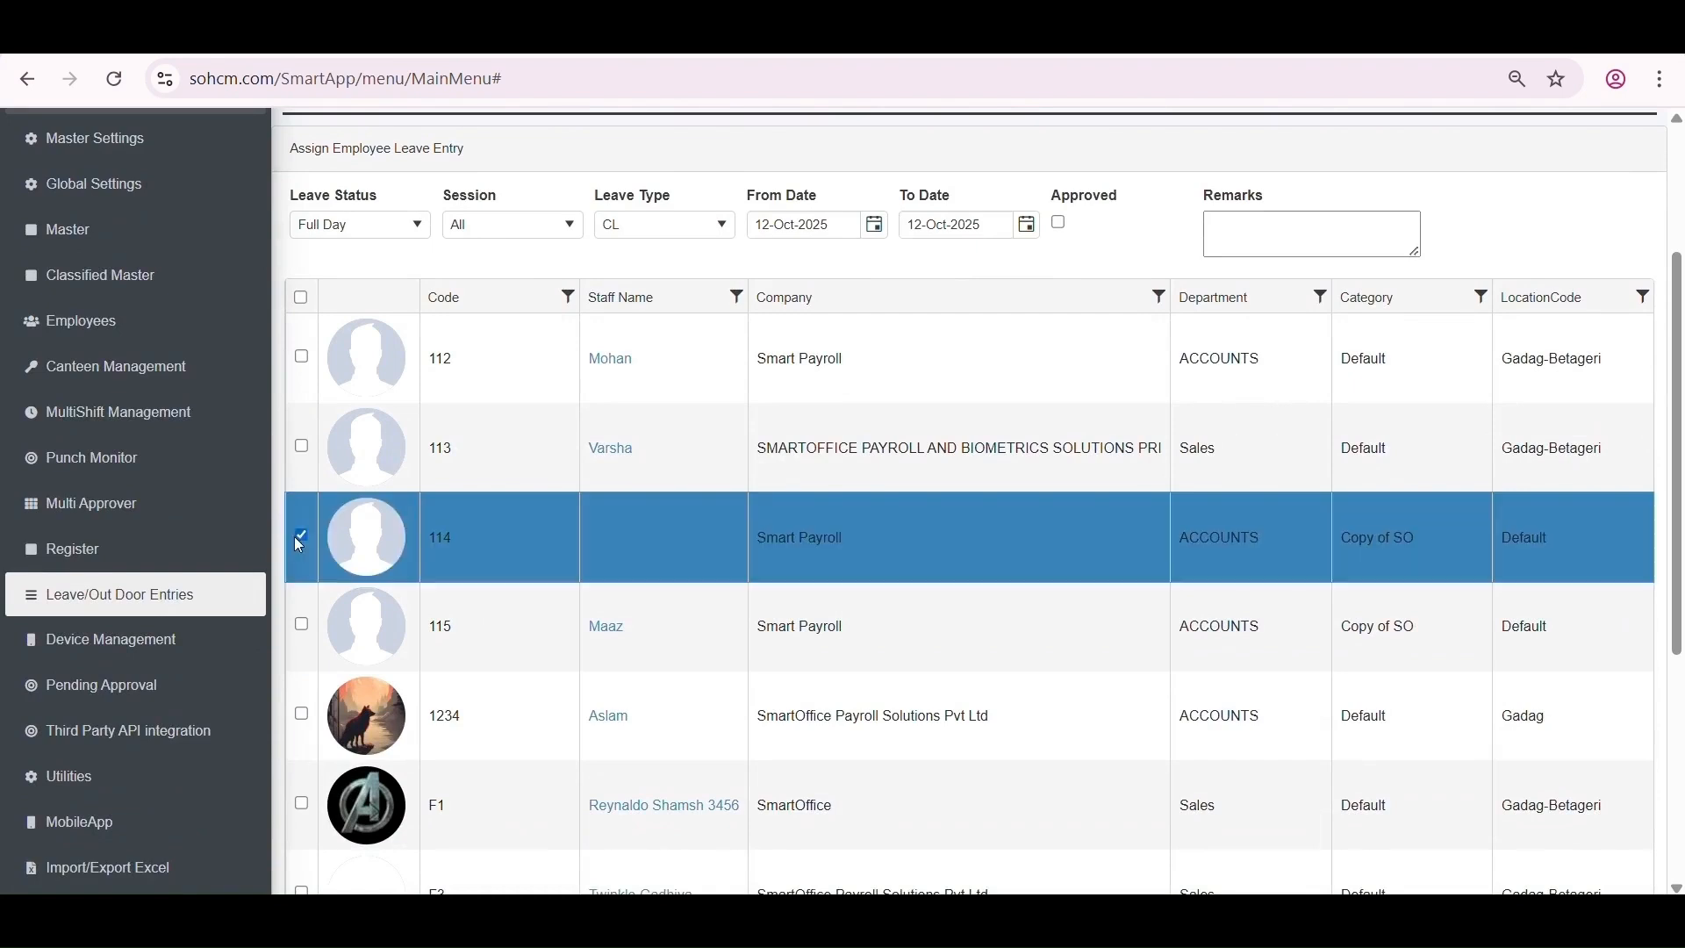
scroll(412, 439, "up", 3)
left_click(381, 487)
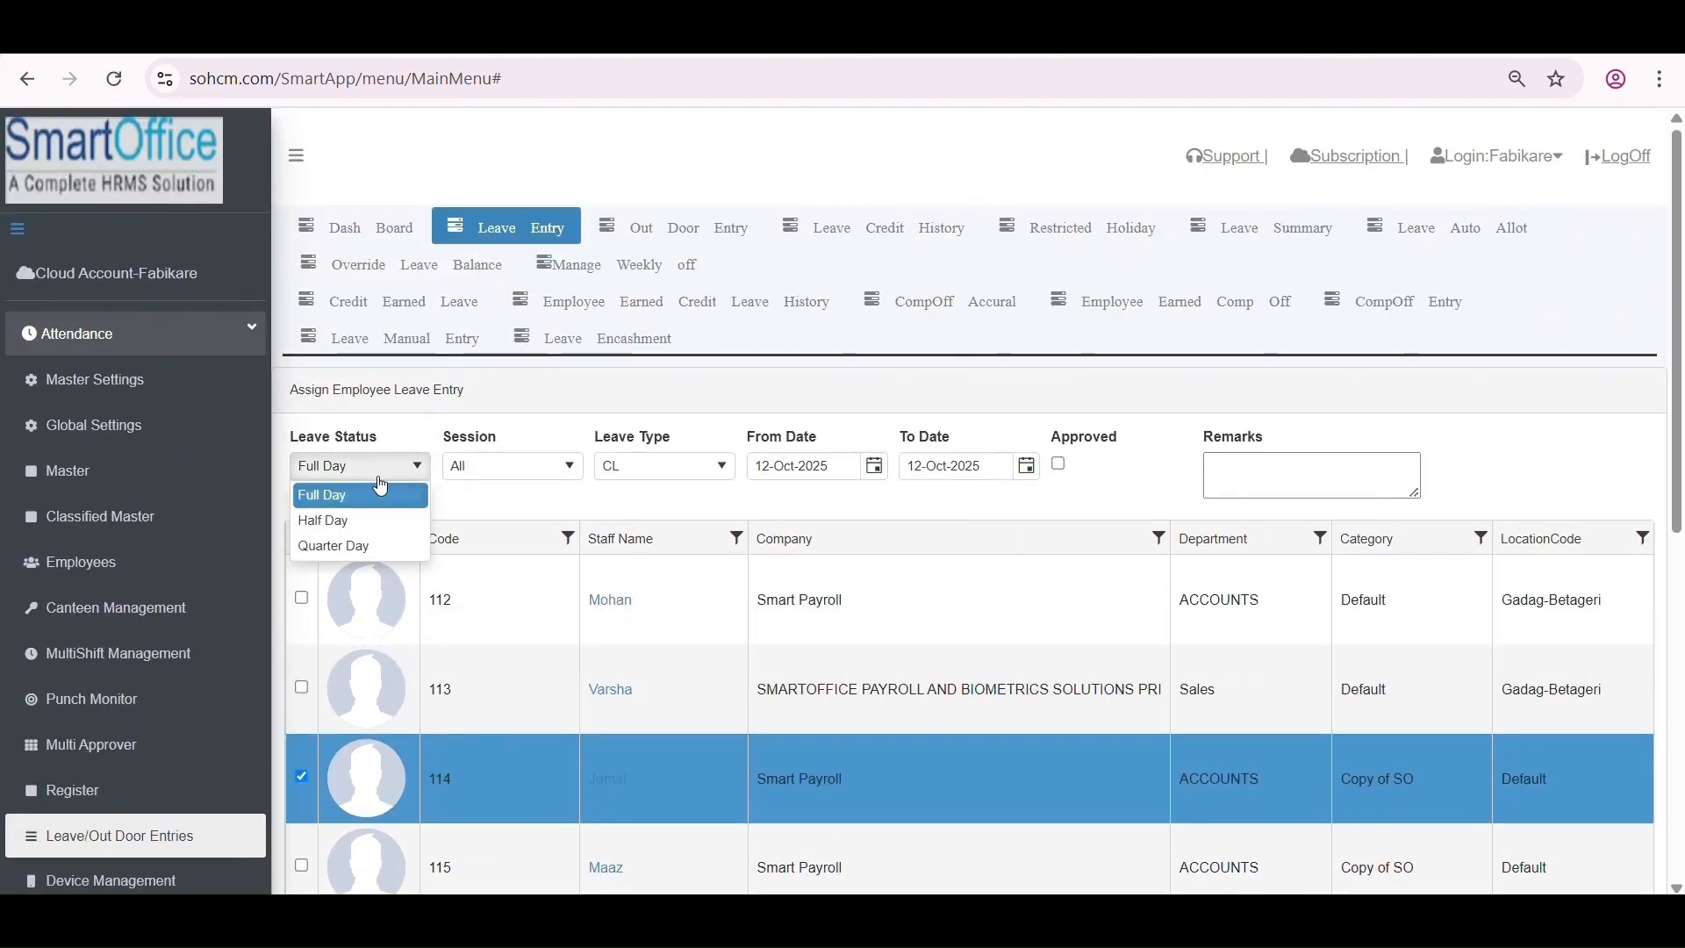
left_click(503, 472)
left_click(509, 468)
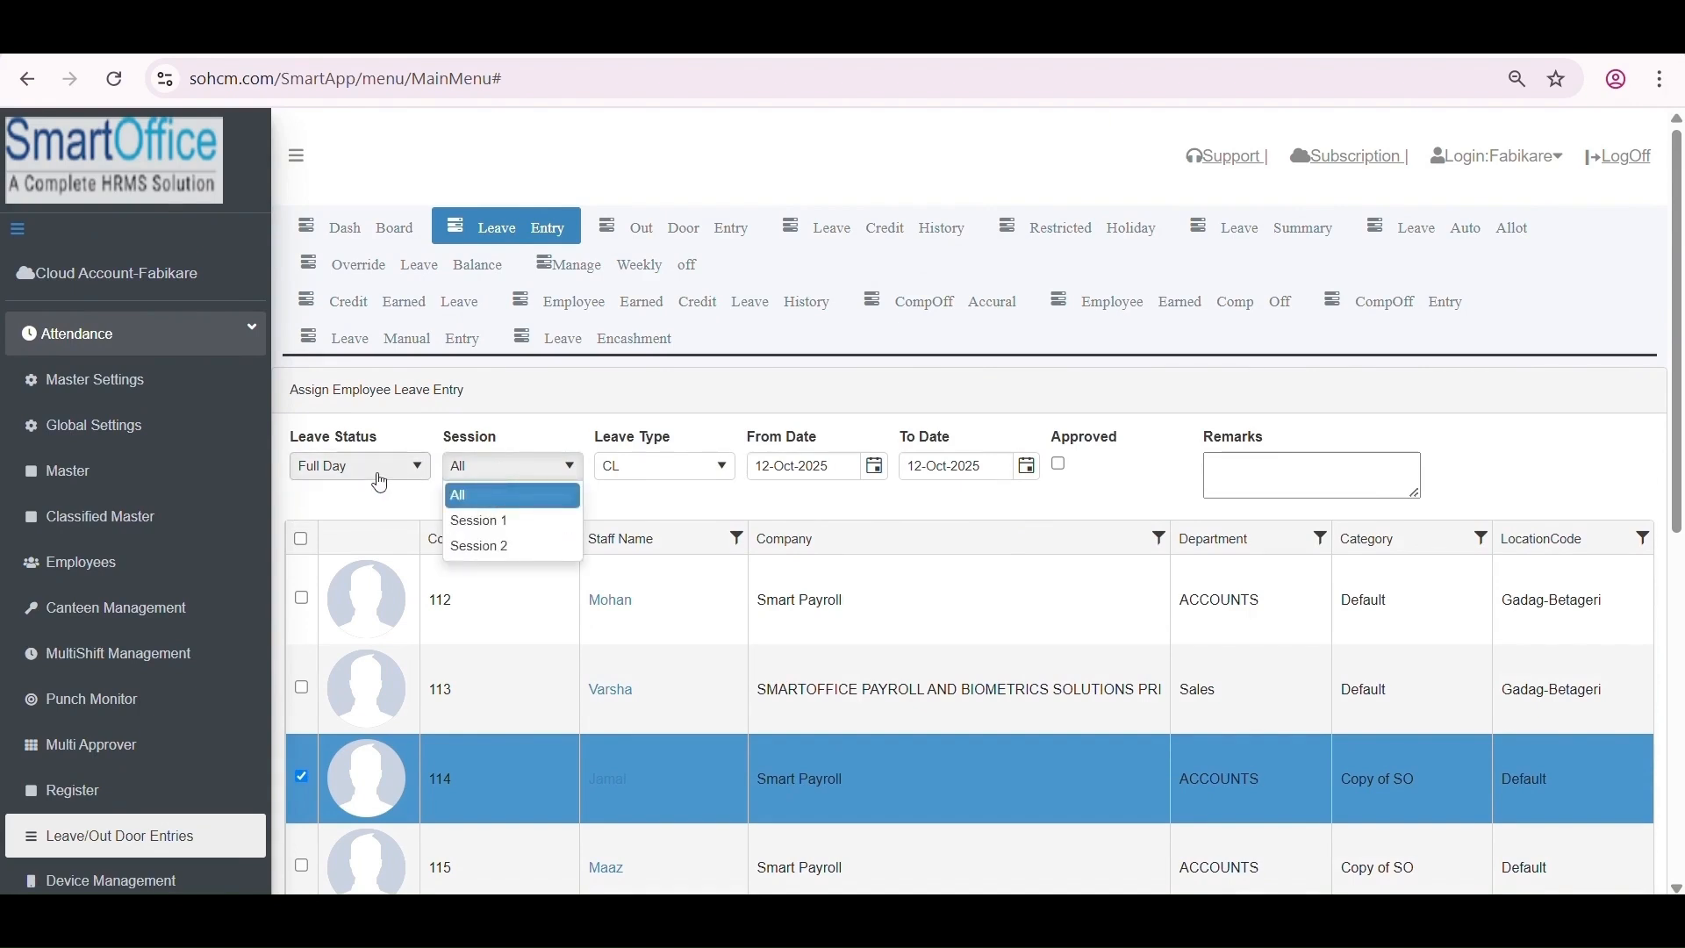
left_click(376, 474)
left_click(376, 523)
Review the session and leave type options and the From Date and To Date calendars of the leave entry.
left_click(496, 467)
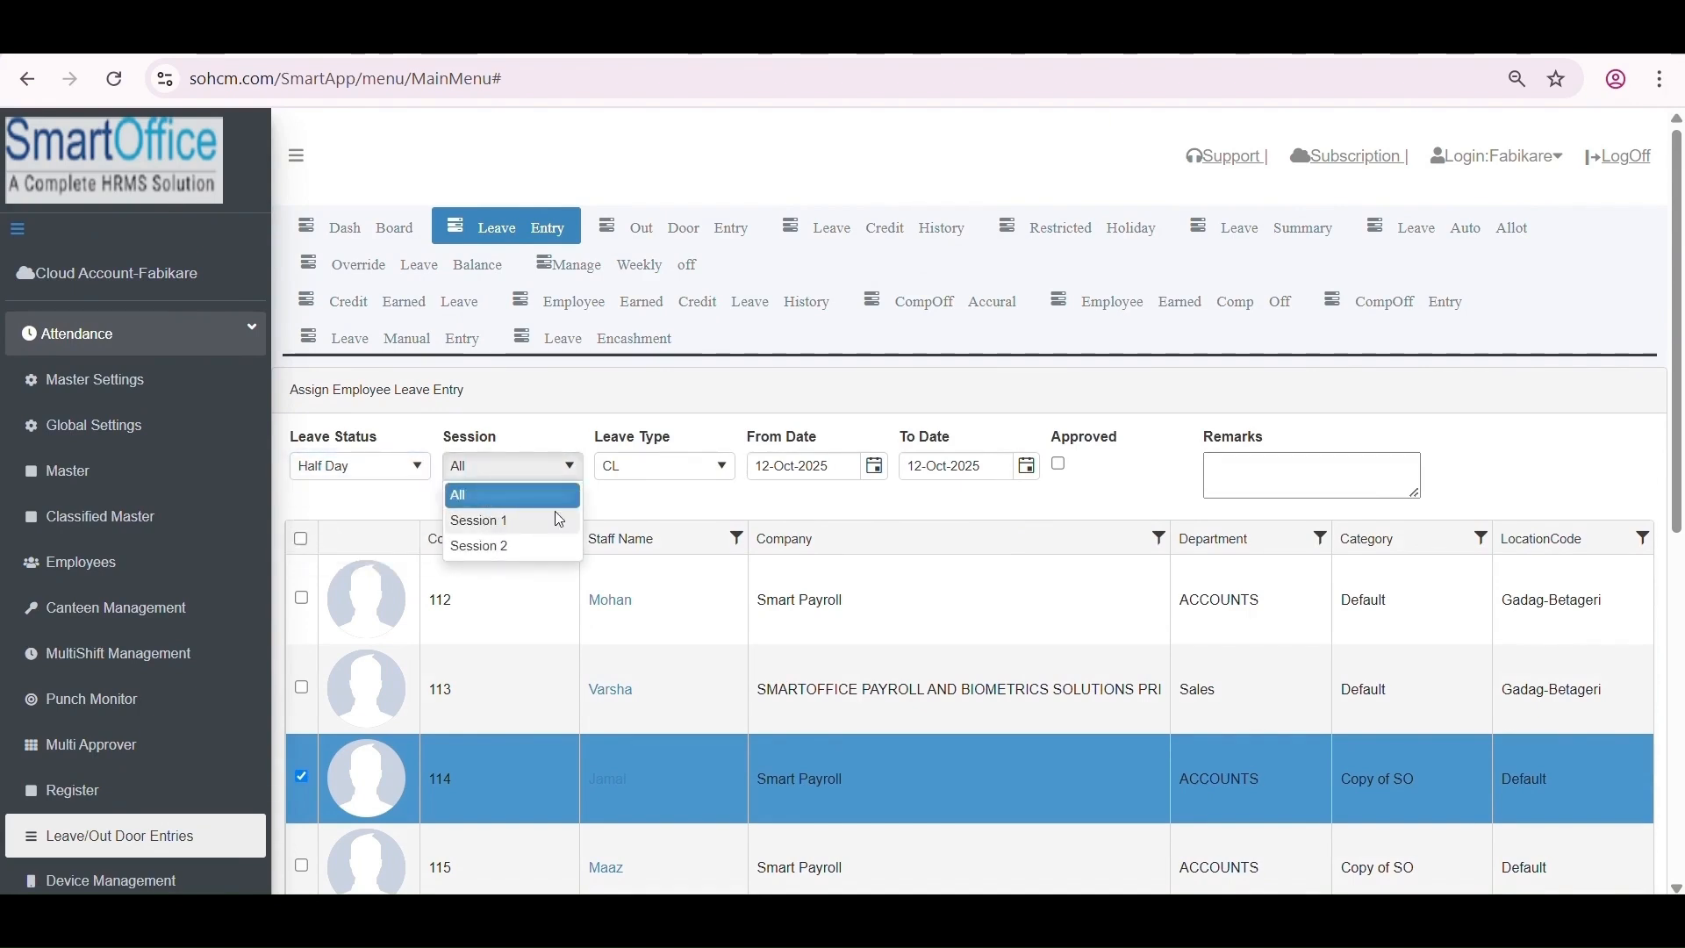
left_click(698, 470)
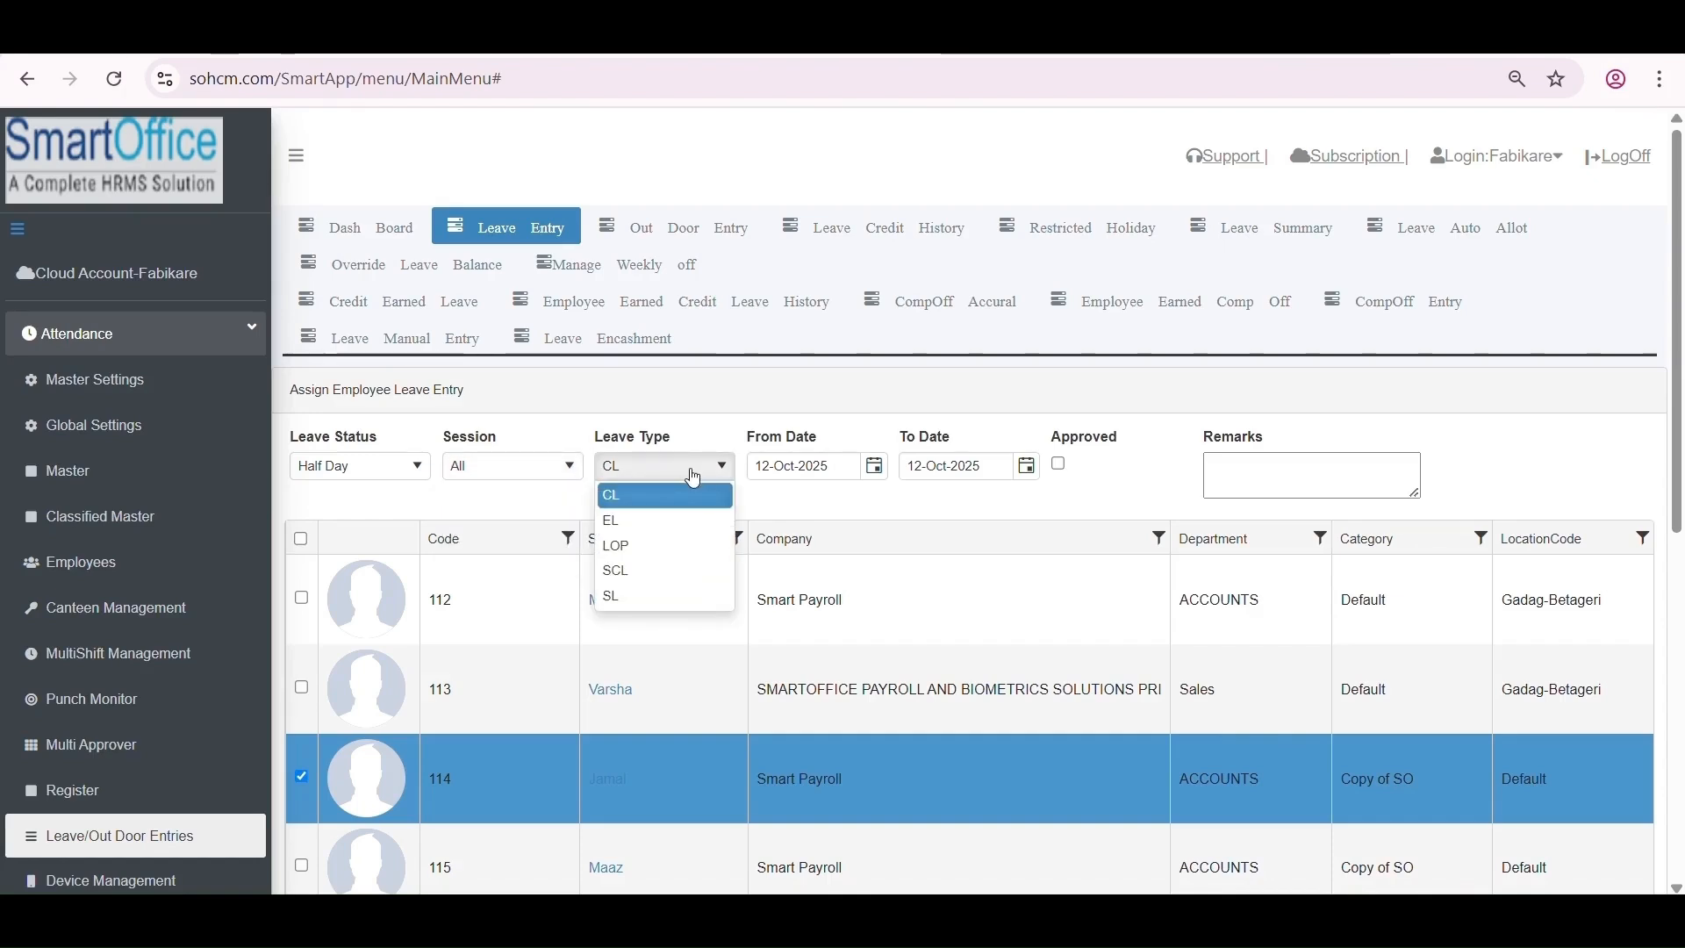
left_click(768, 395)
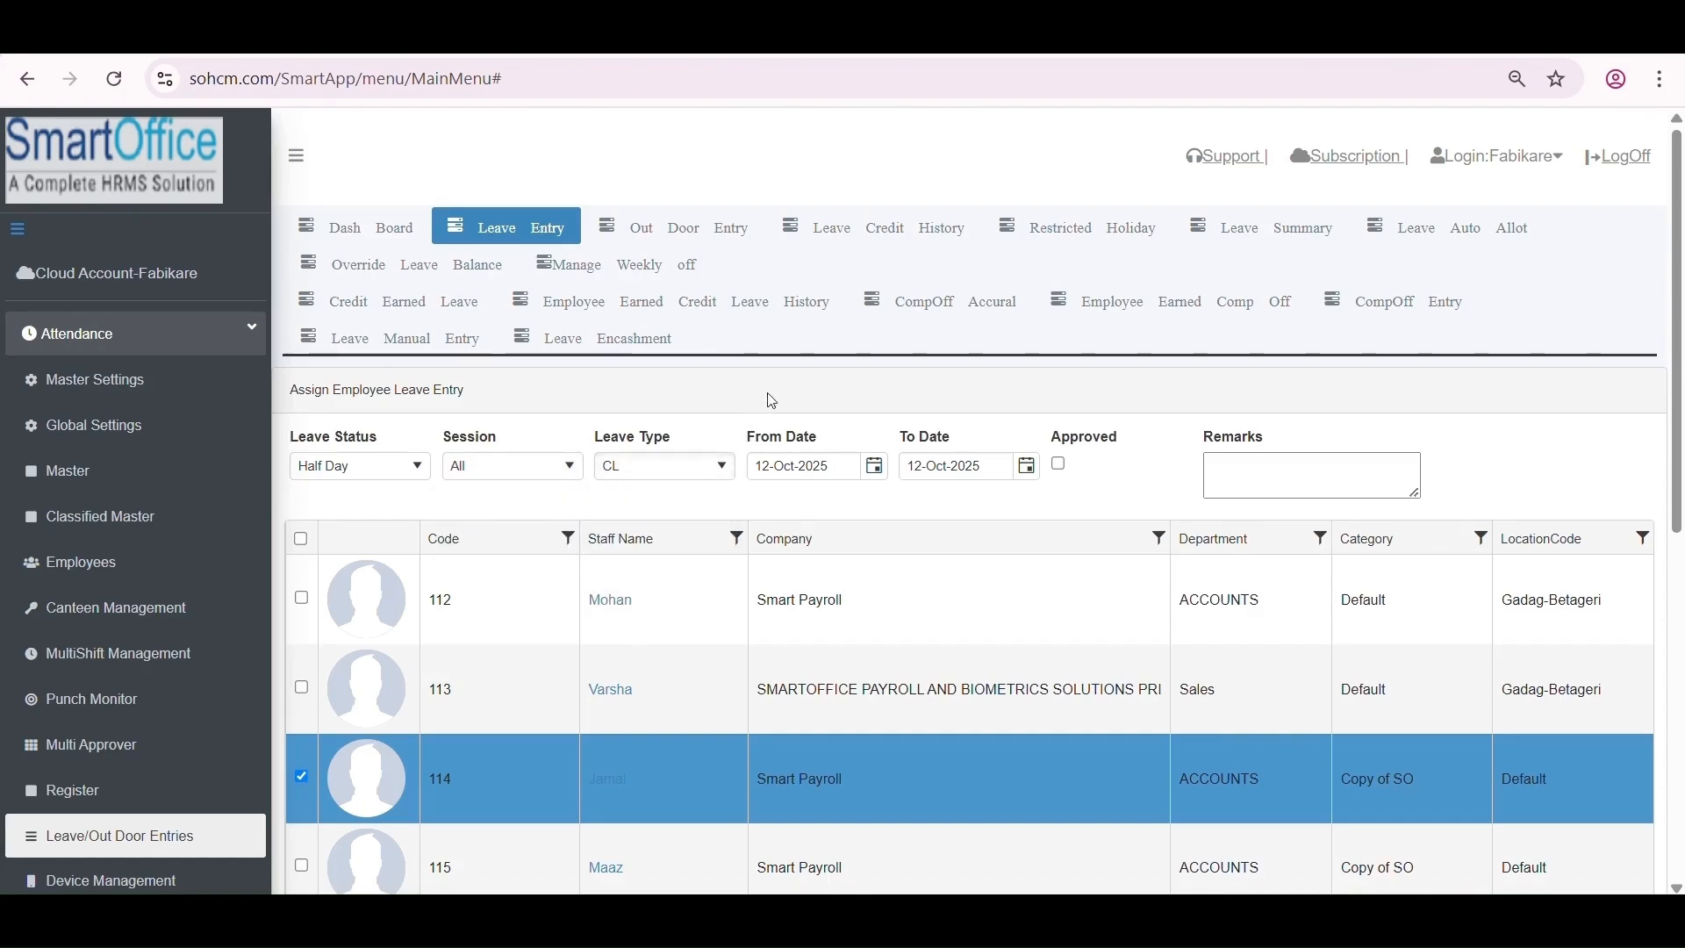
left_click(786, 468)
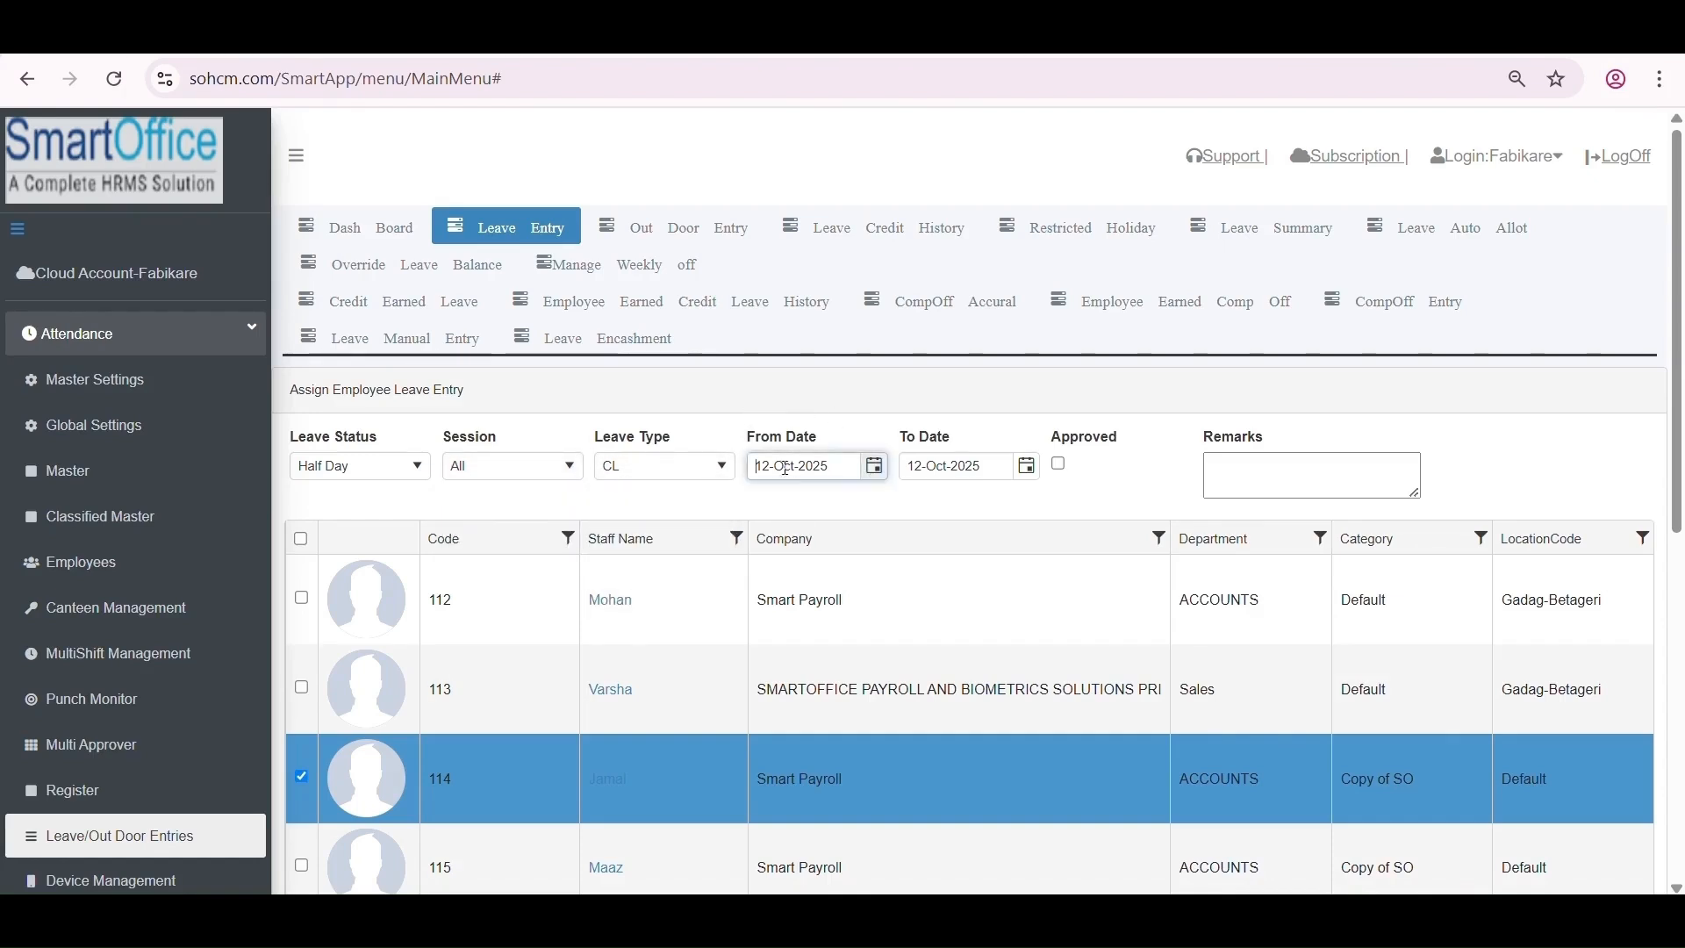
left_click(876, 467)
left_click(1025, 469)
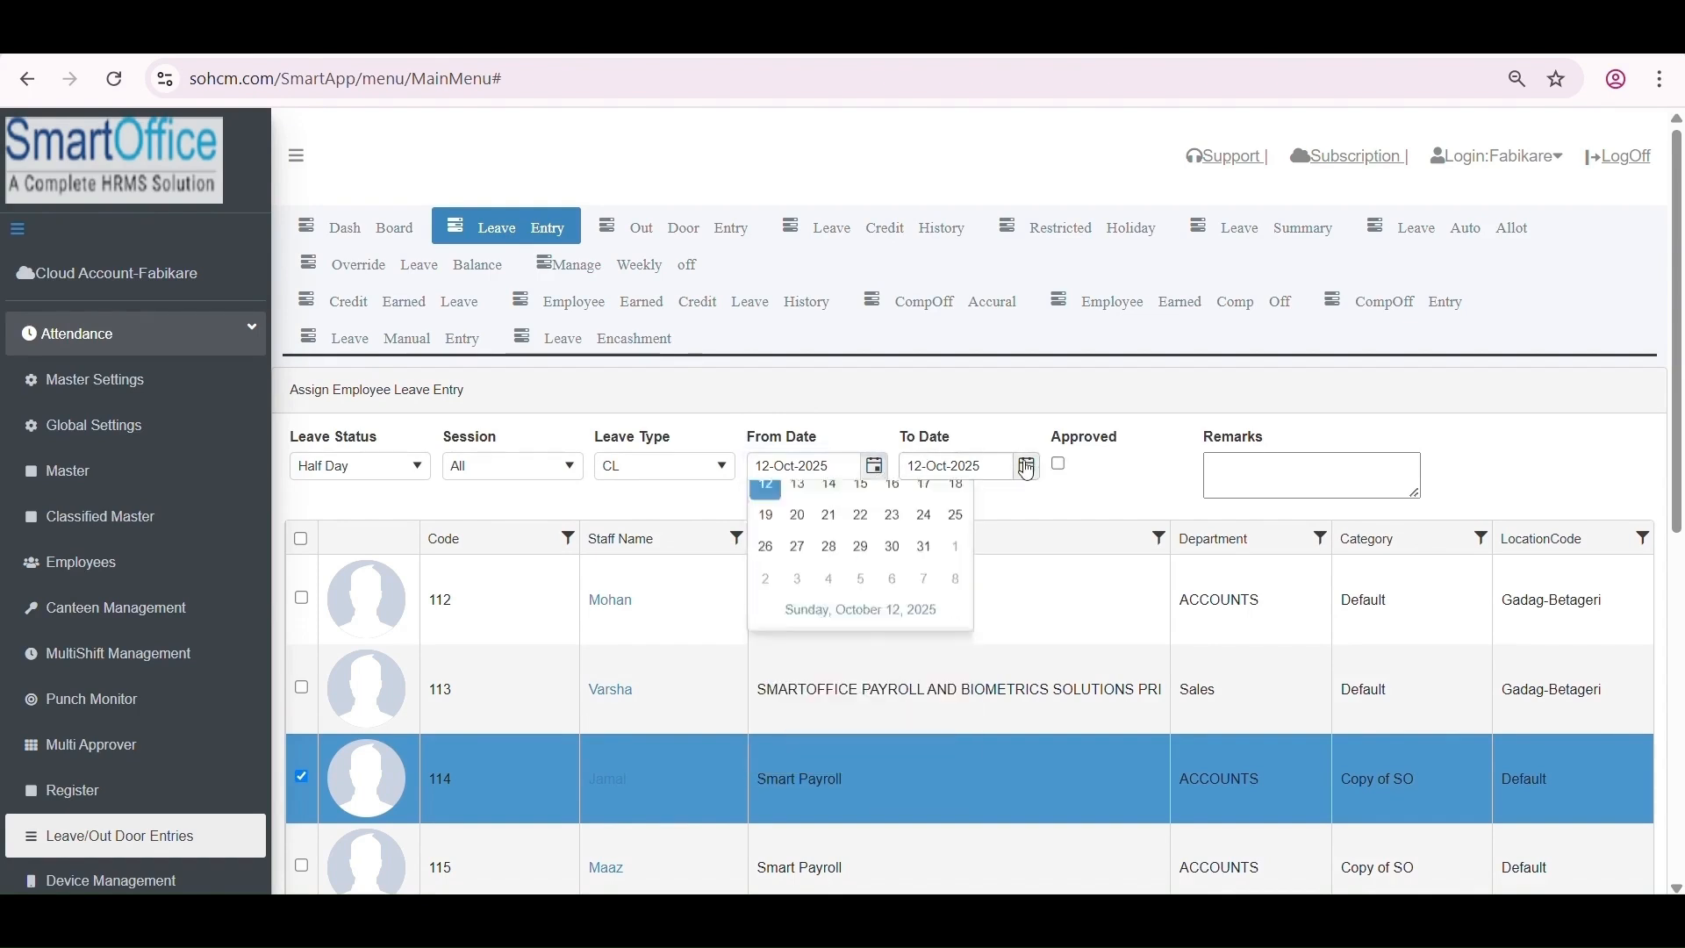
left_click(1018, 480)
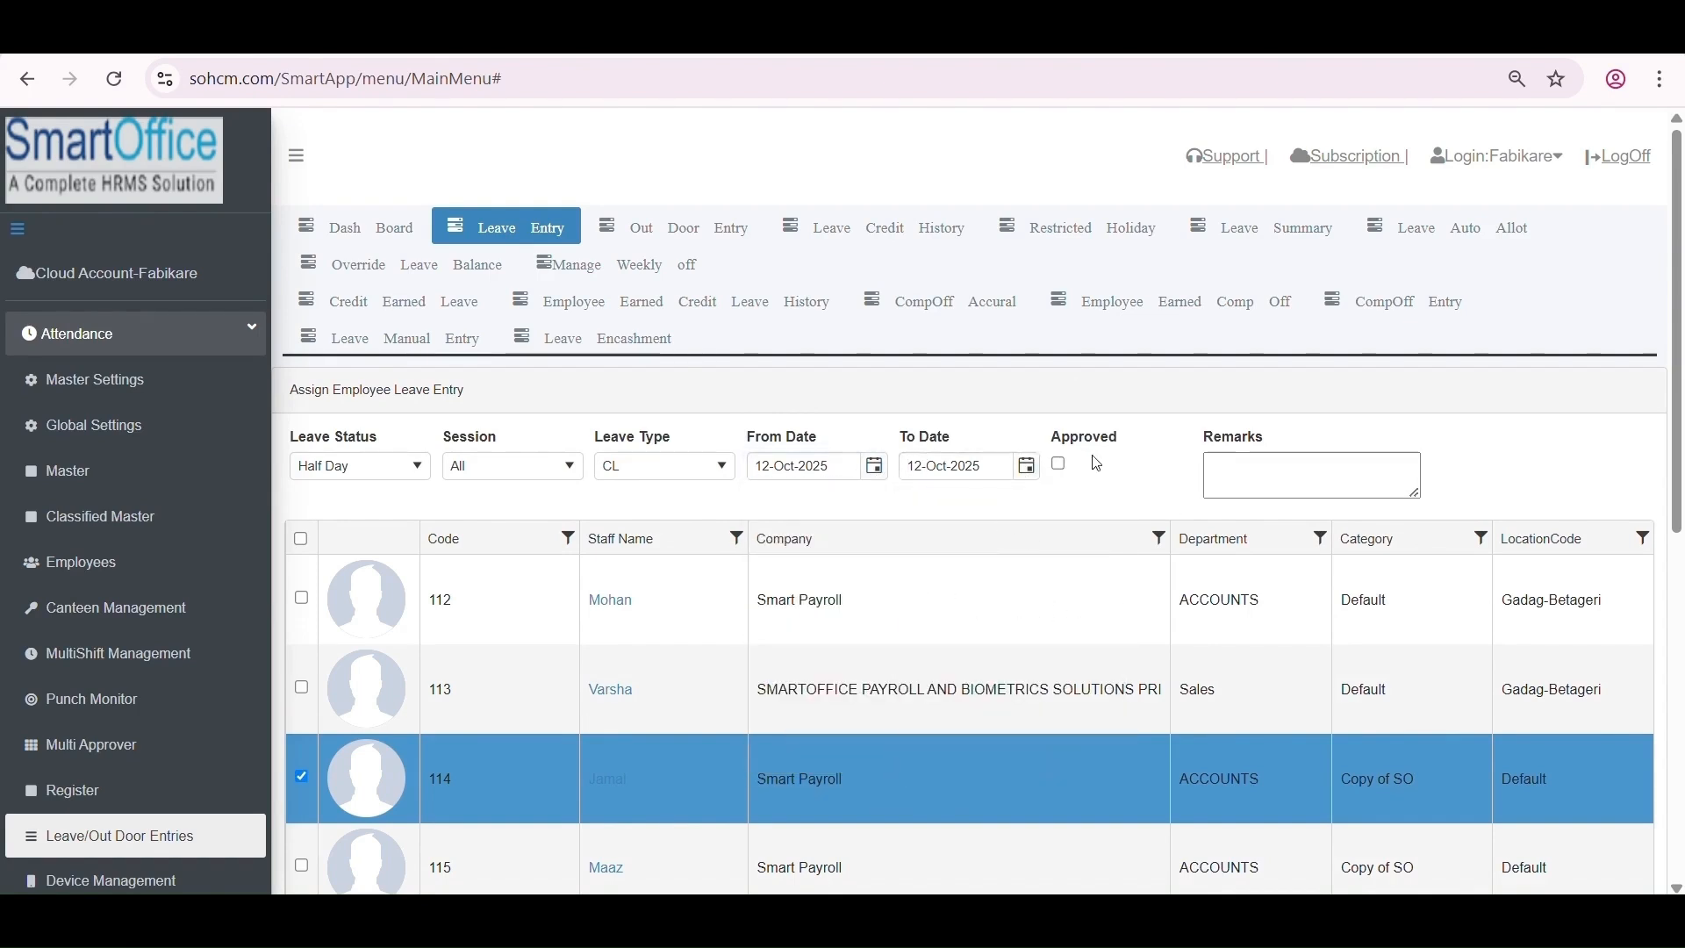
Enter the remark Test and save the approved full-day CL leave entry for employee code 114 dated 09-Oct-2025.
left_click_drag(1085, 466, 1056, 432)
left_click(1135, 497)
left_click(1271, 468)
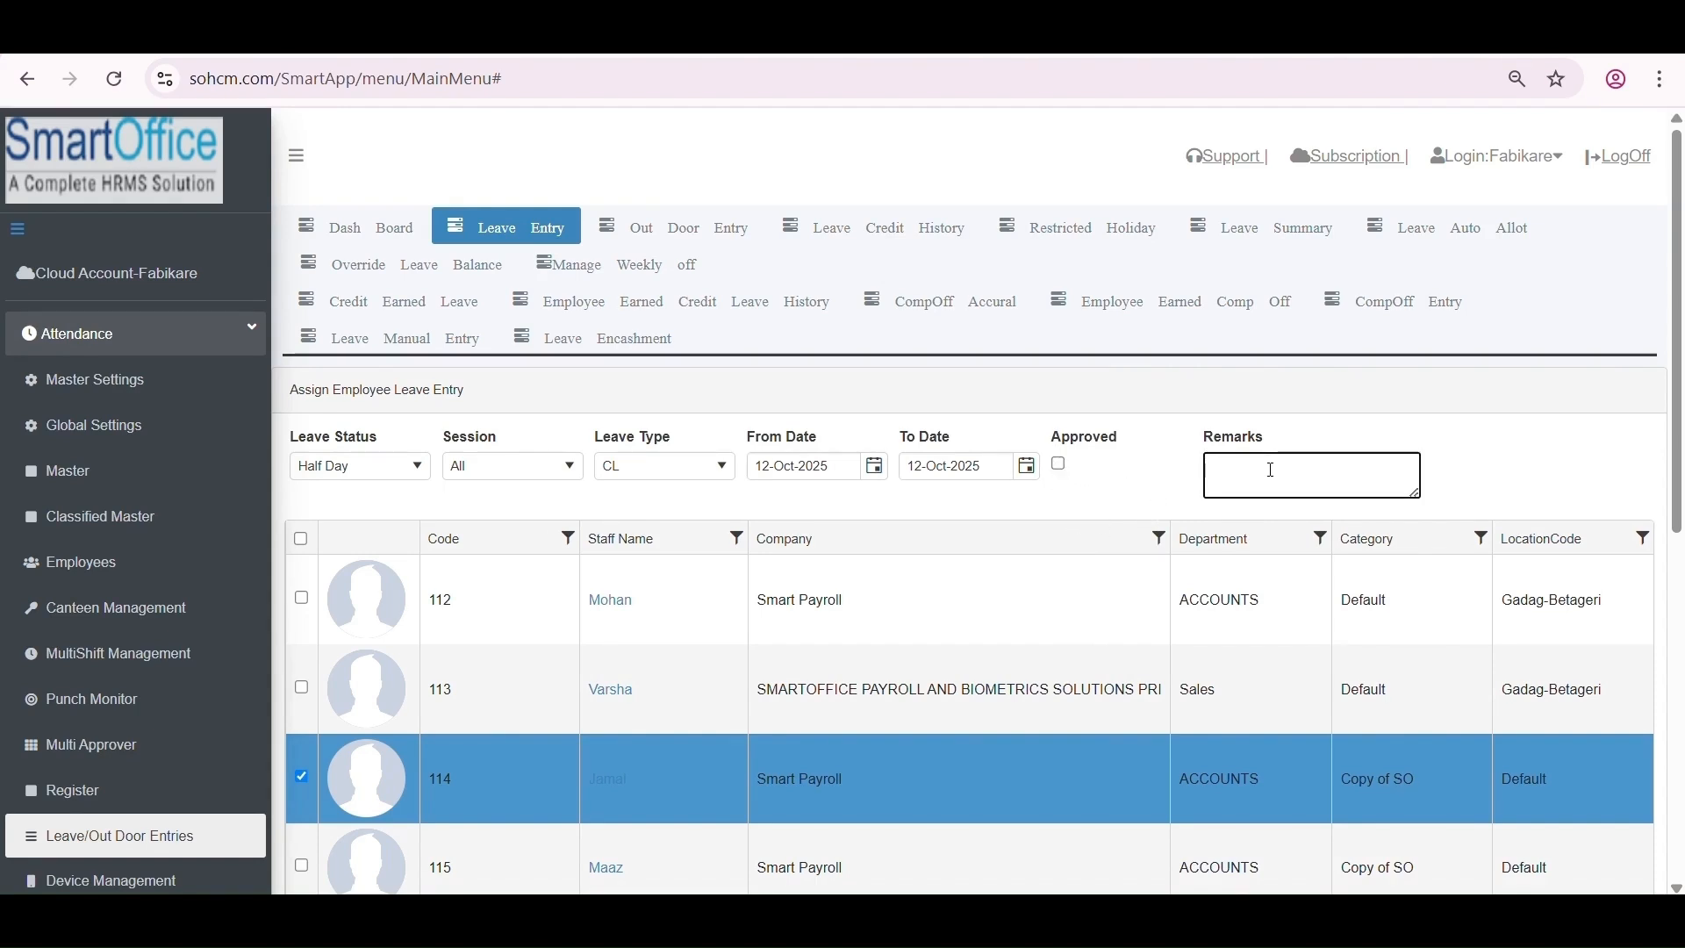
type("Test")
scroll(842, 526, "down", 8)
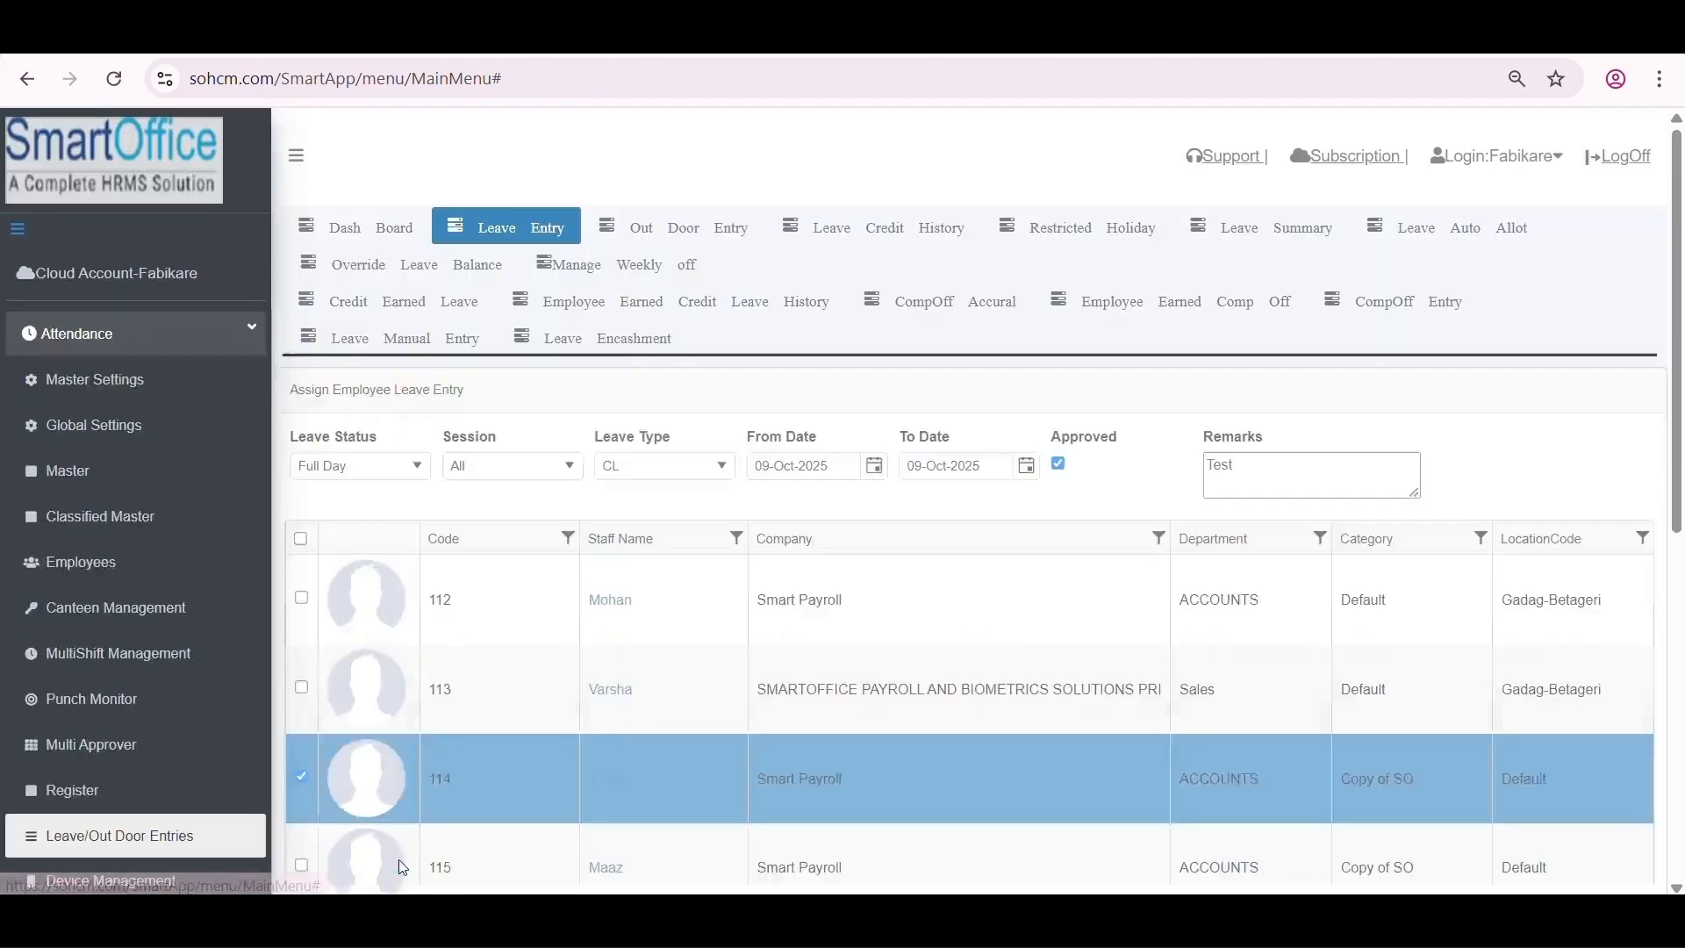
left_click(1114, 525)
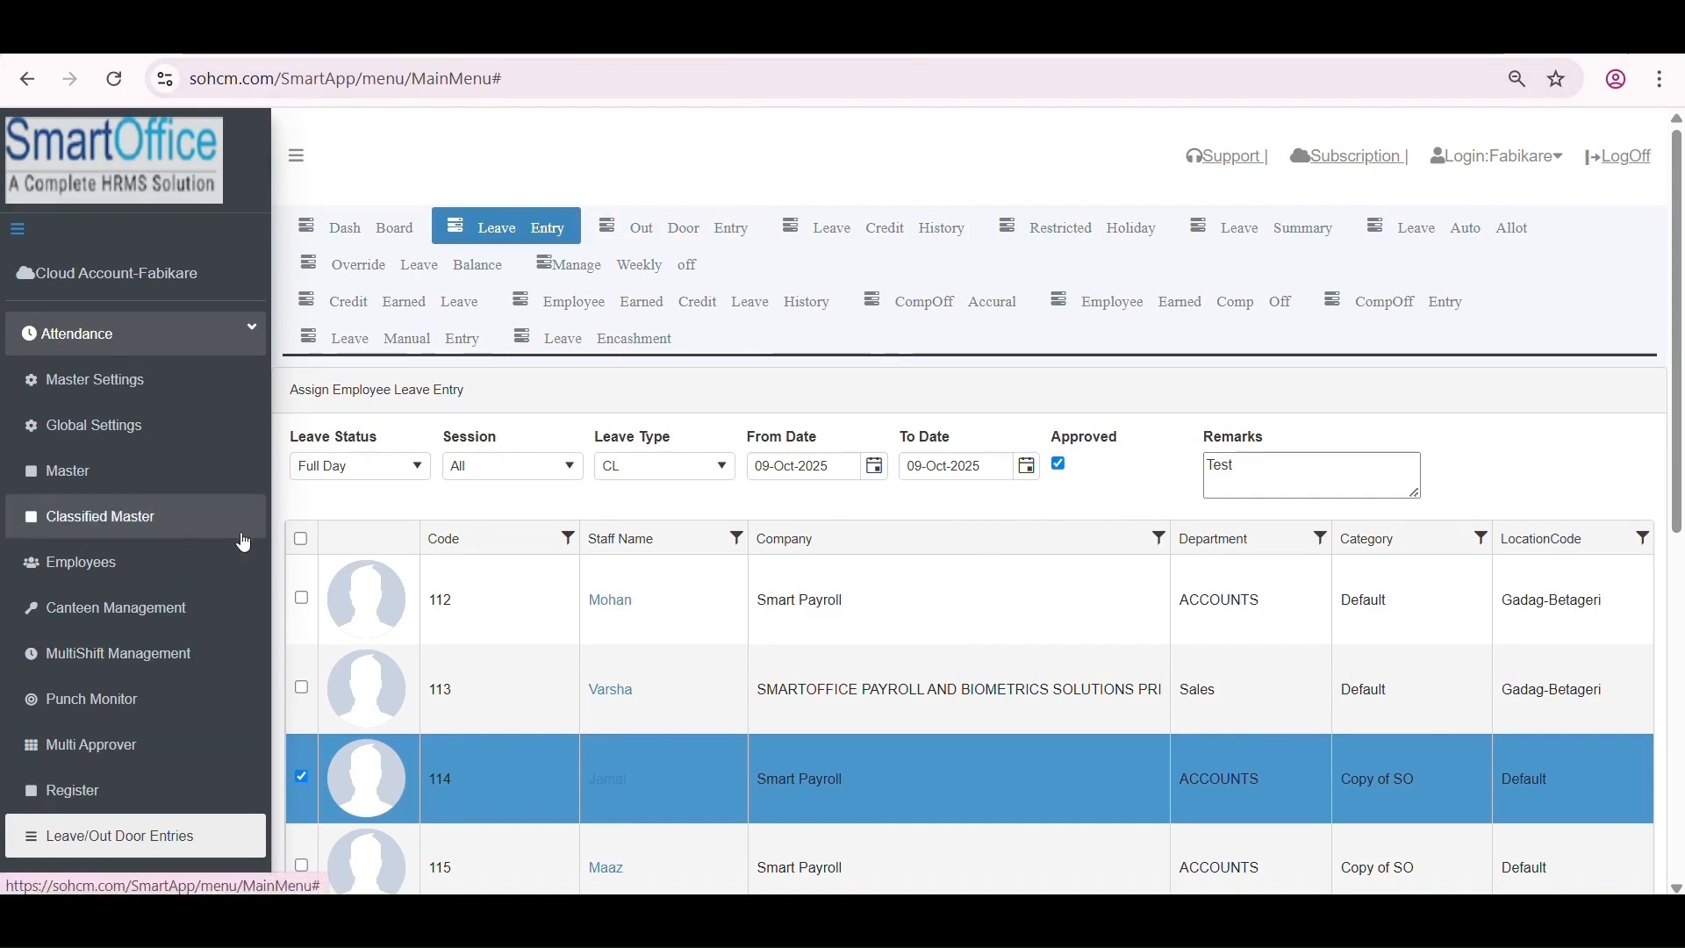
Open the Daily Attendance report and filter it by employee code 114 with a From Date of 01-Oct-2025.
scroll(222, 613, "down", 1)
scroll(222, 613, "down", 6)
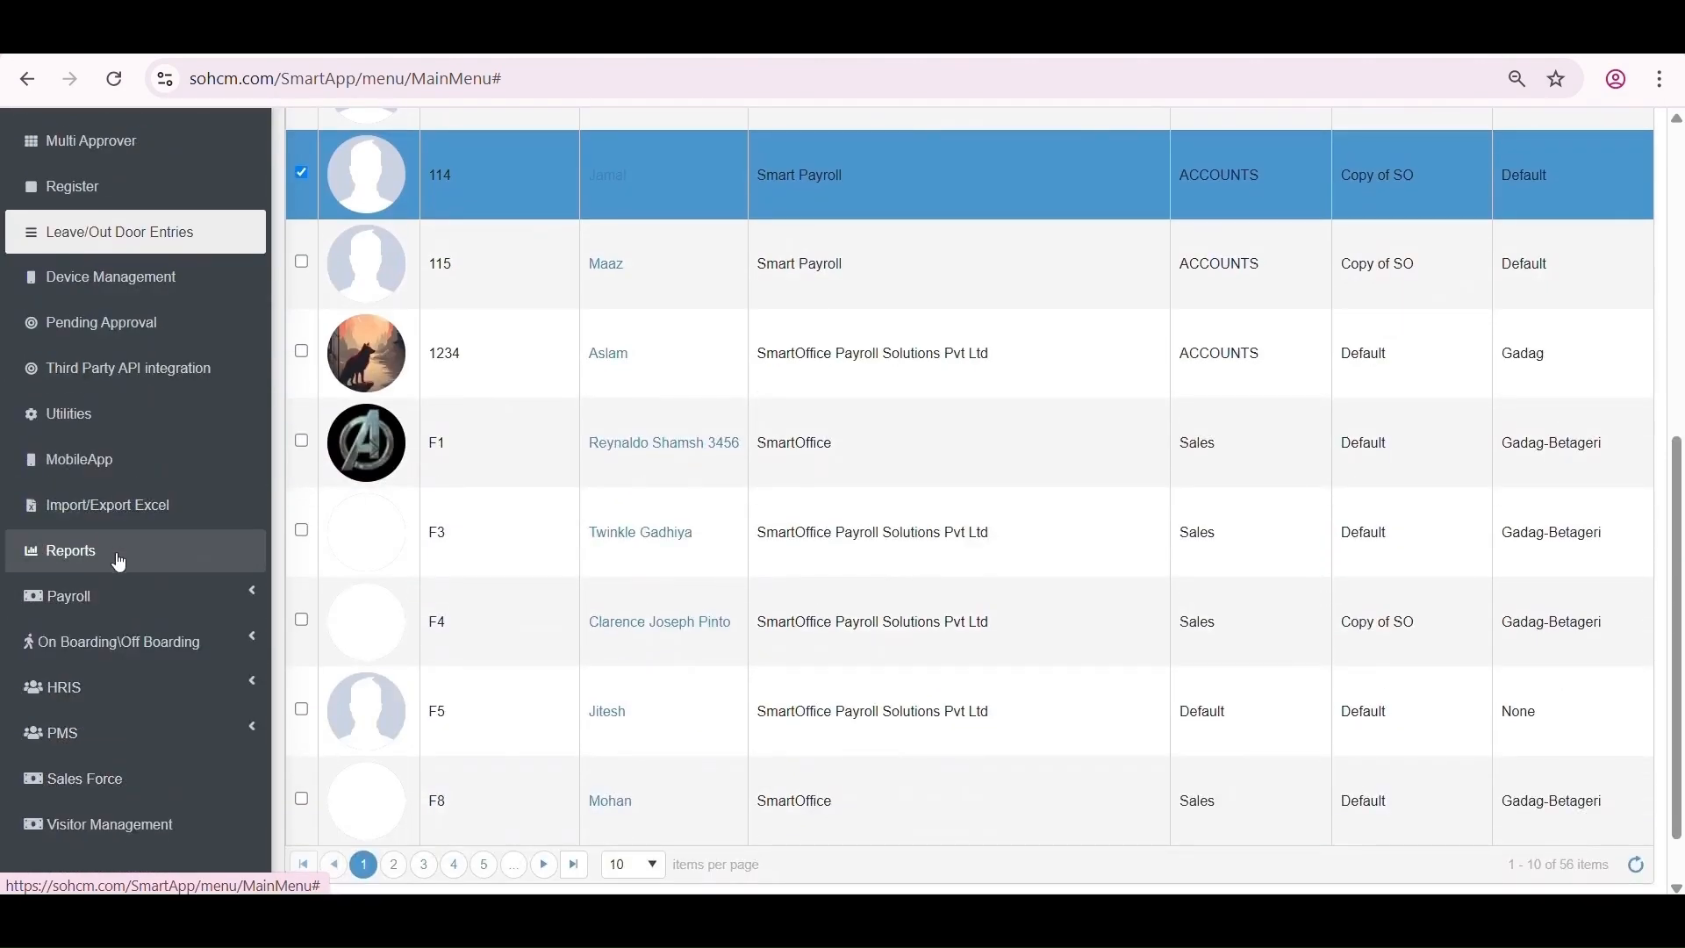
left_click(120, 562)
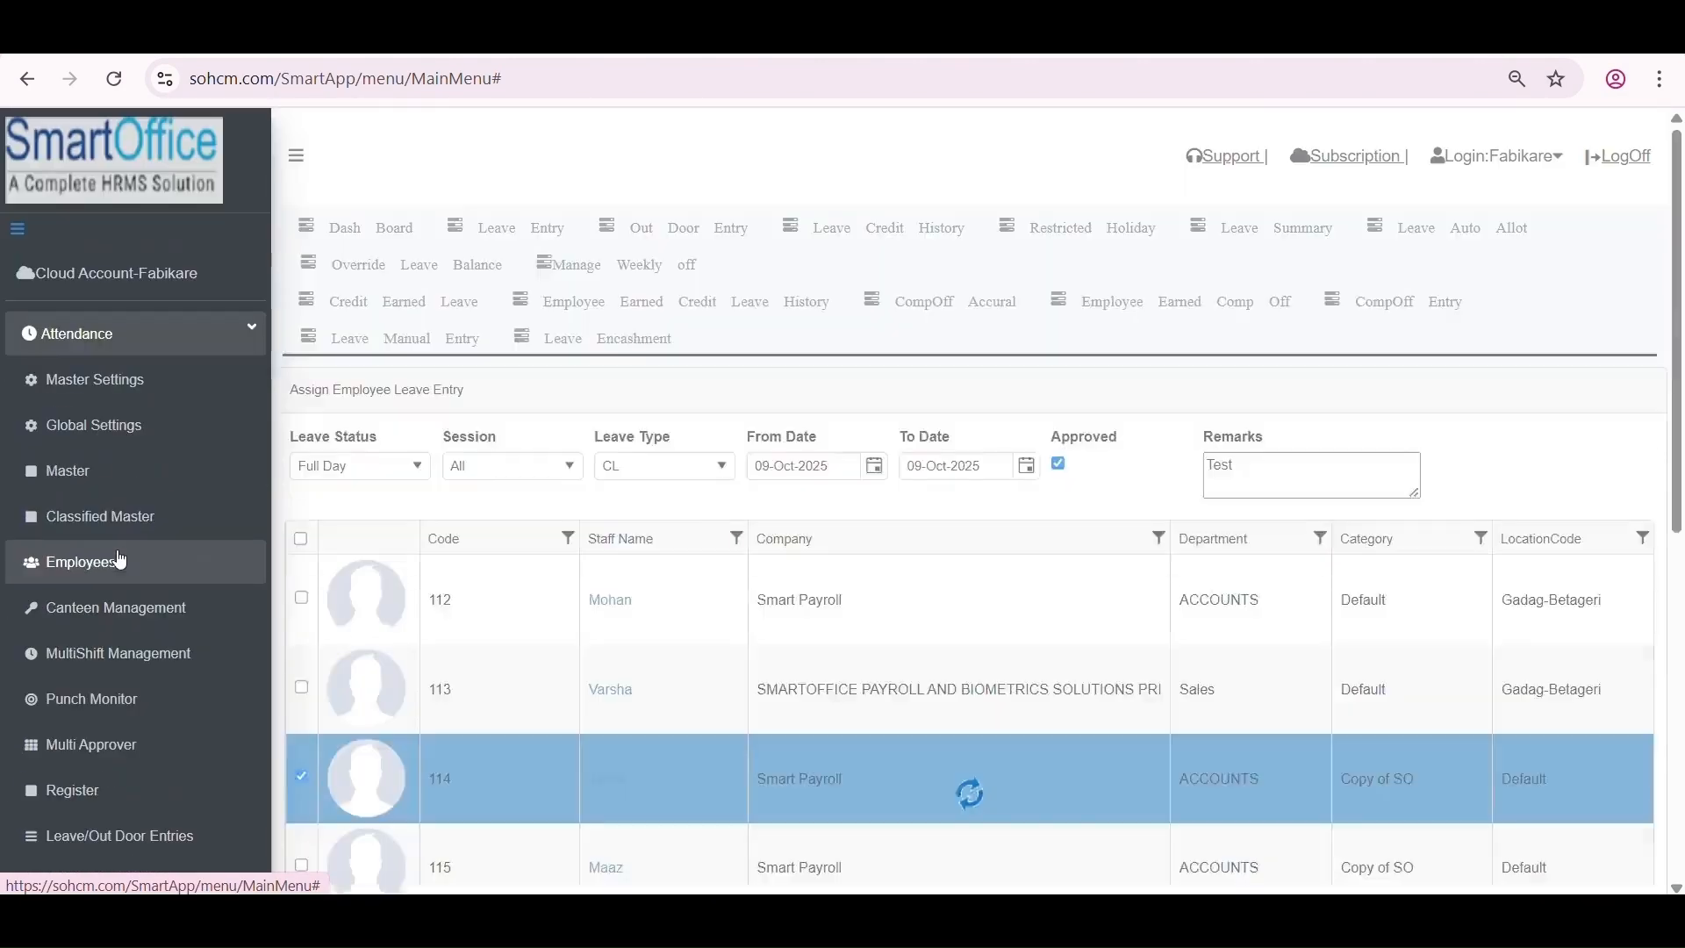
left_click(547, 454)
type("1")
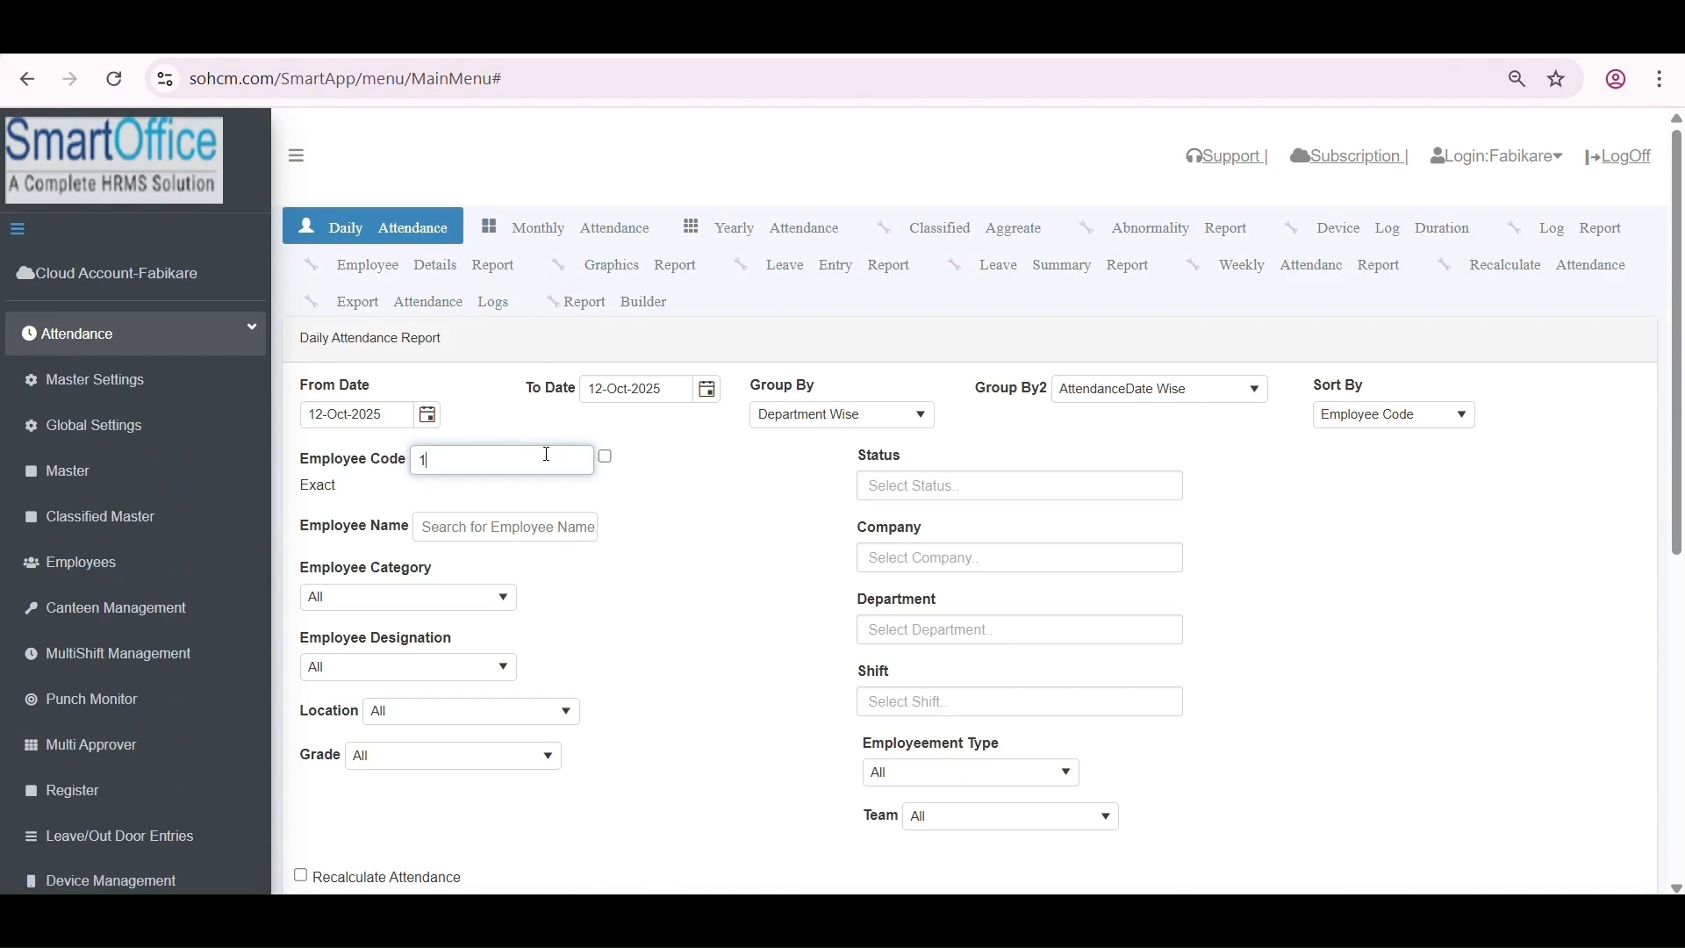
type("14")
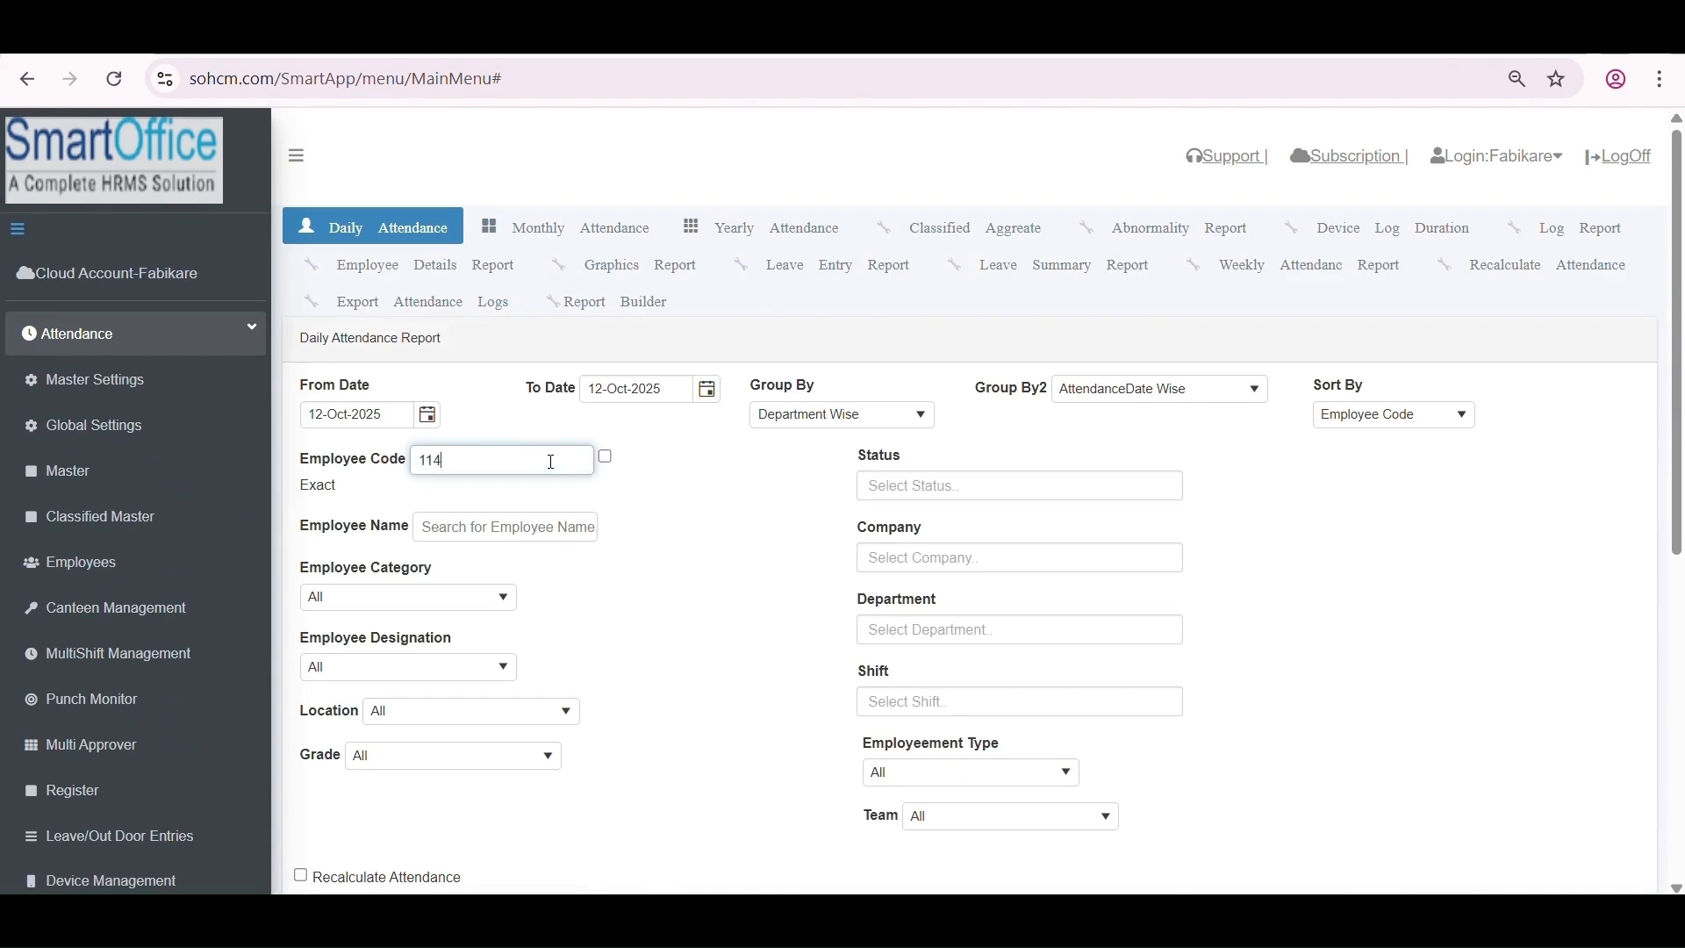
left_click(426, 414)
left_click(413, 512)
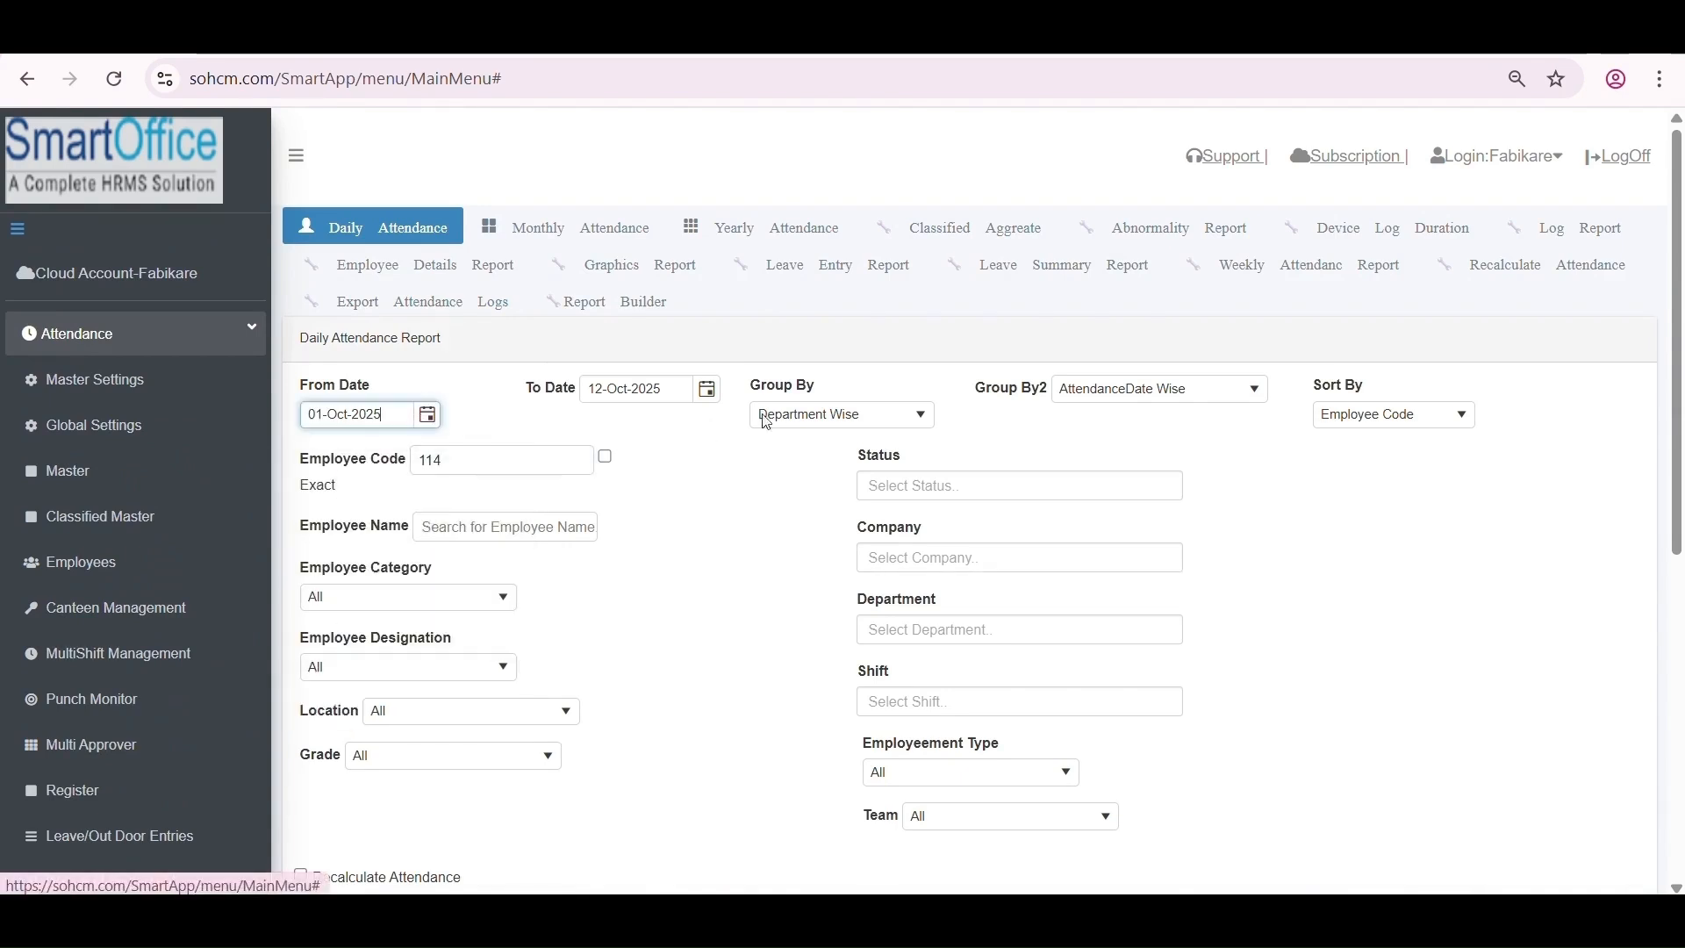
Set the second grouping to Employee Wise, match the employee code exactly, enable Recalculate Attendance and generate the detailed report.
left_click(1084, 388)
left_click(1099, 476)
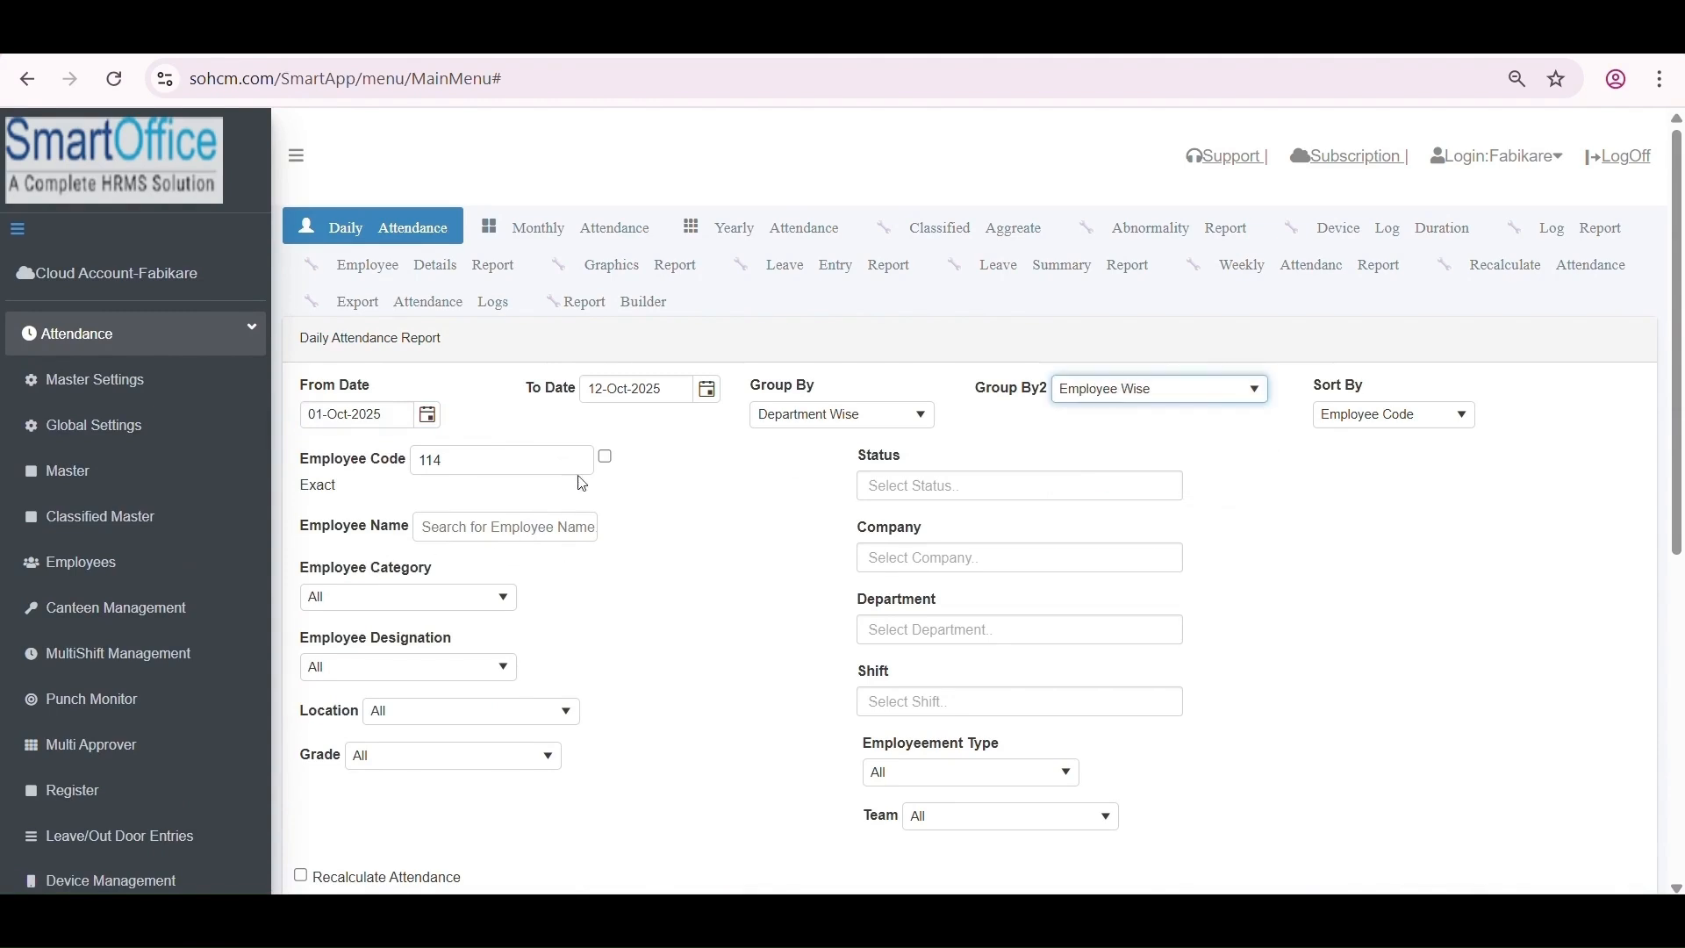
scroll(597, 465, "down", 4)
left_click(301, 514)
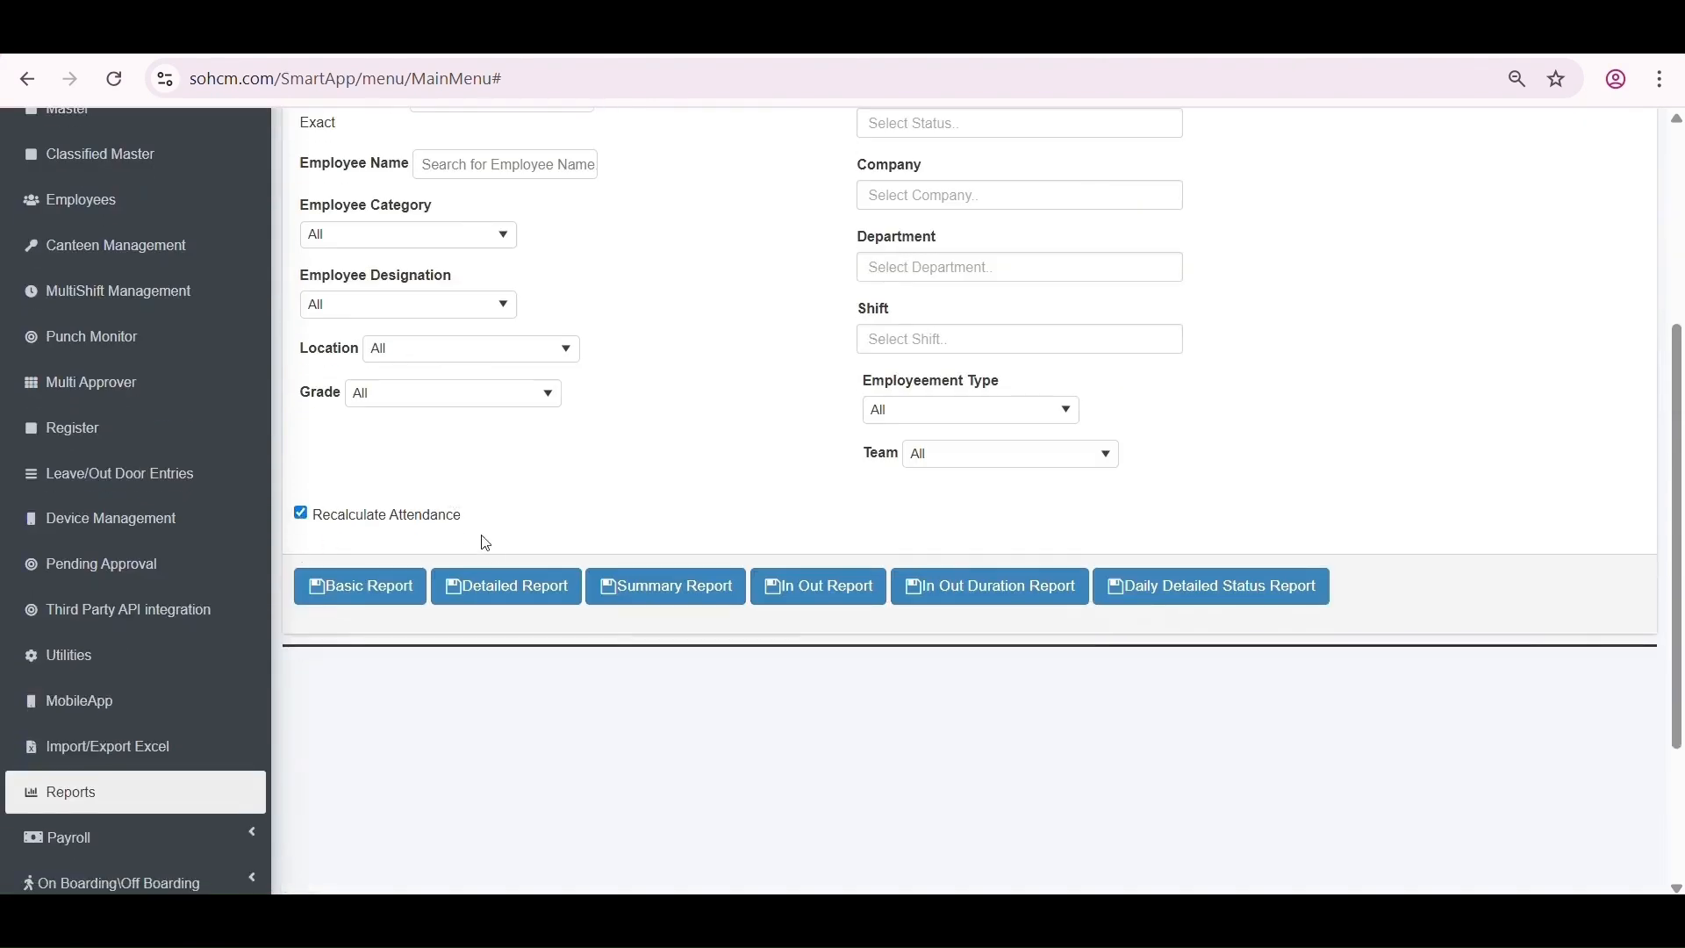
left_click(481, 587)
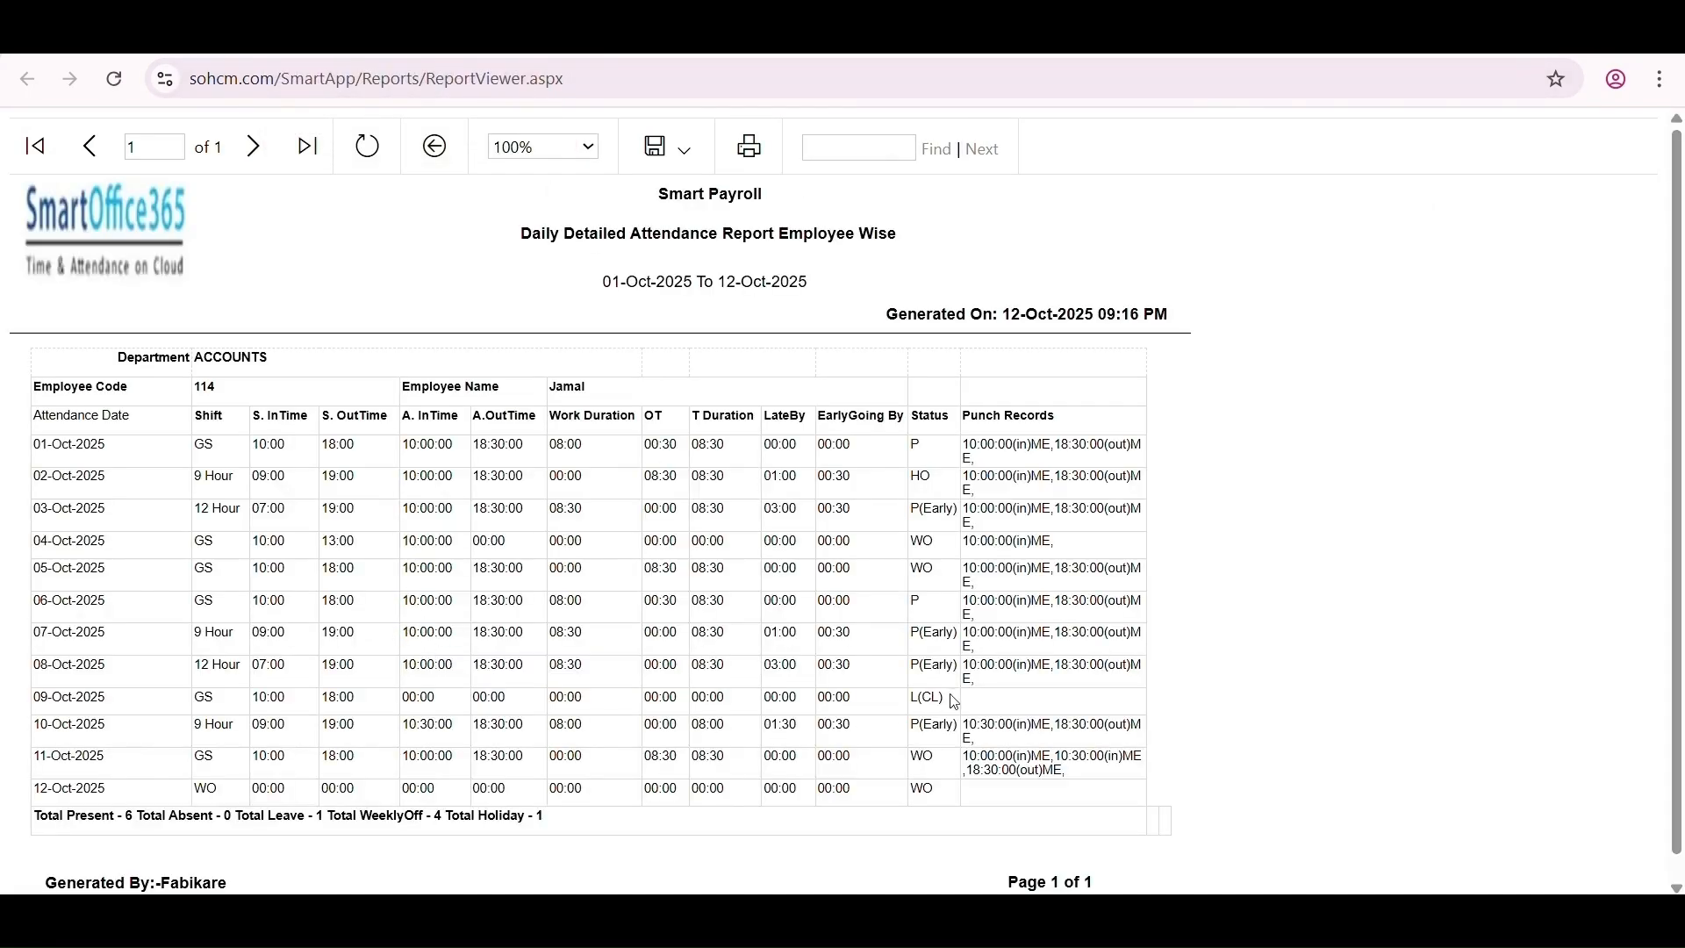
Check the 09-Oct-2025 row and its status in the detailed attendance report, and return to the report filter page.
left_click_drag(955, 702, 140, 705)
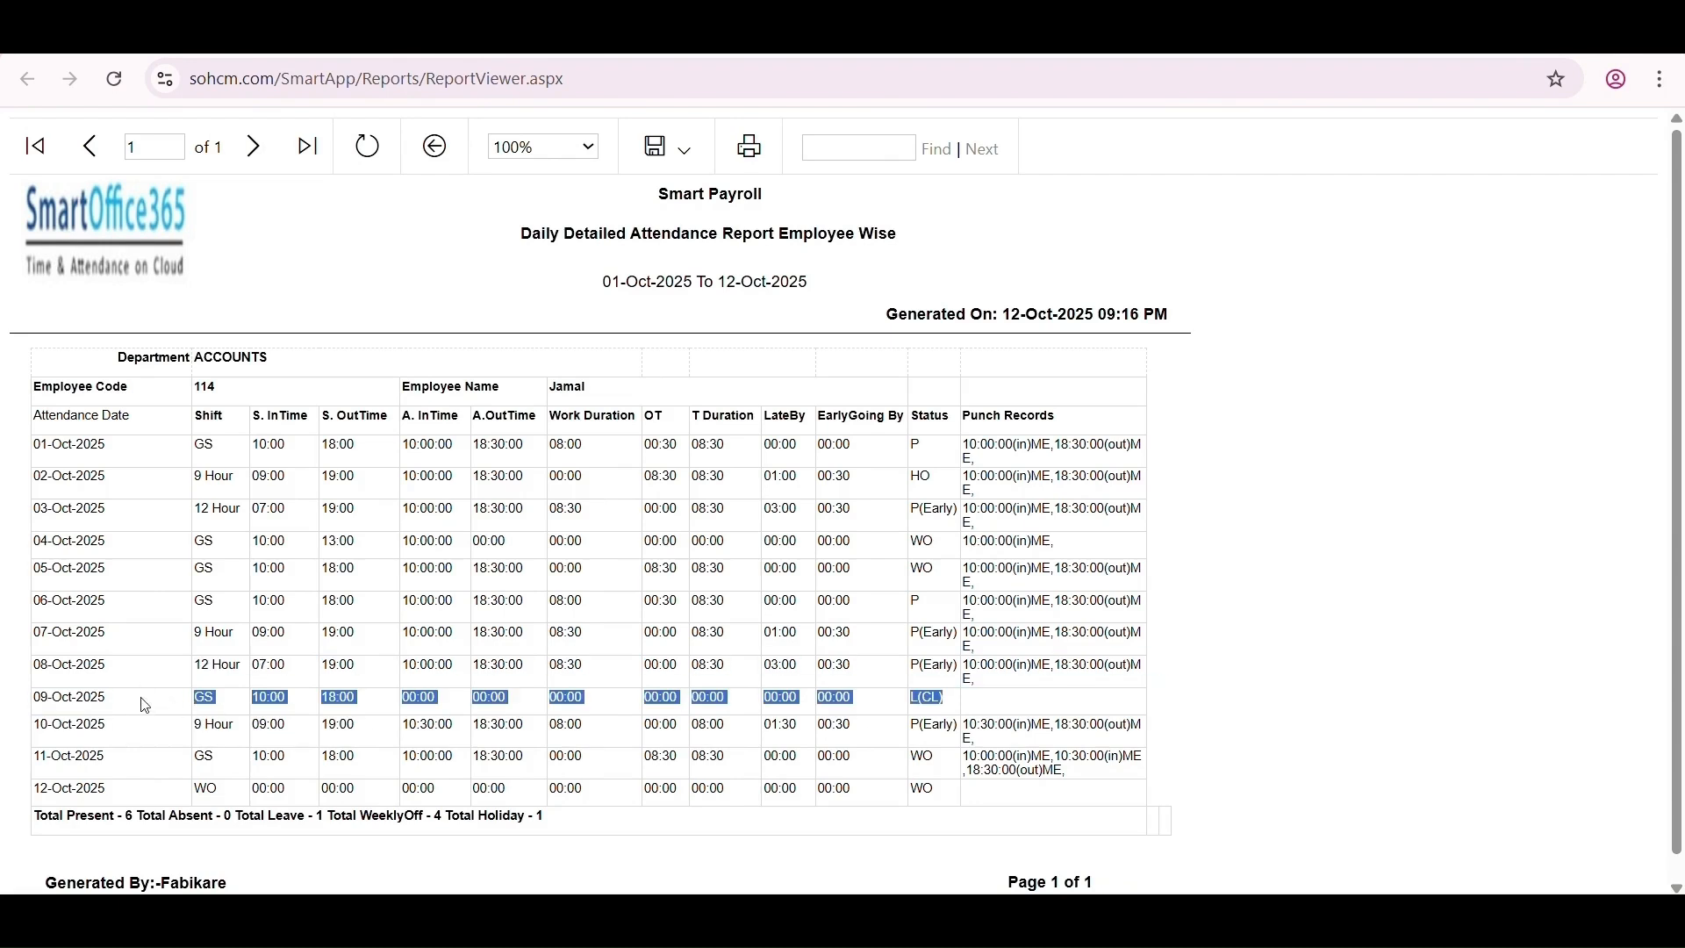
left_click(1041, 700)
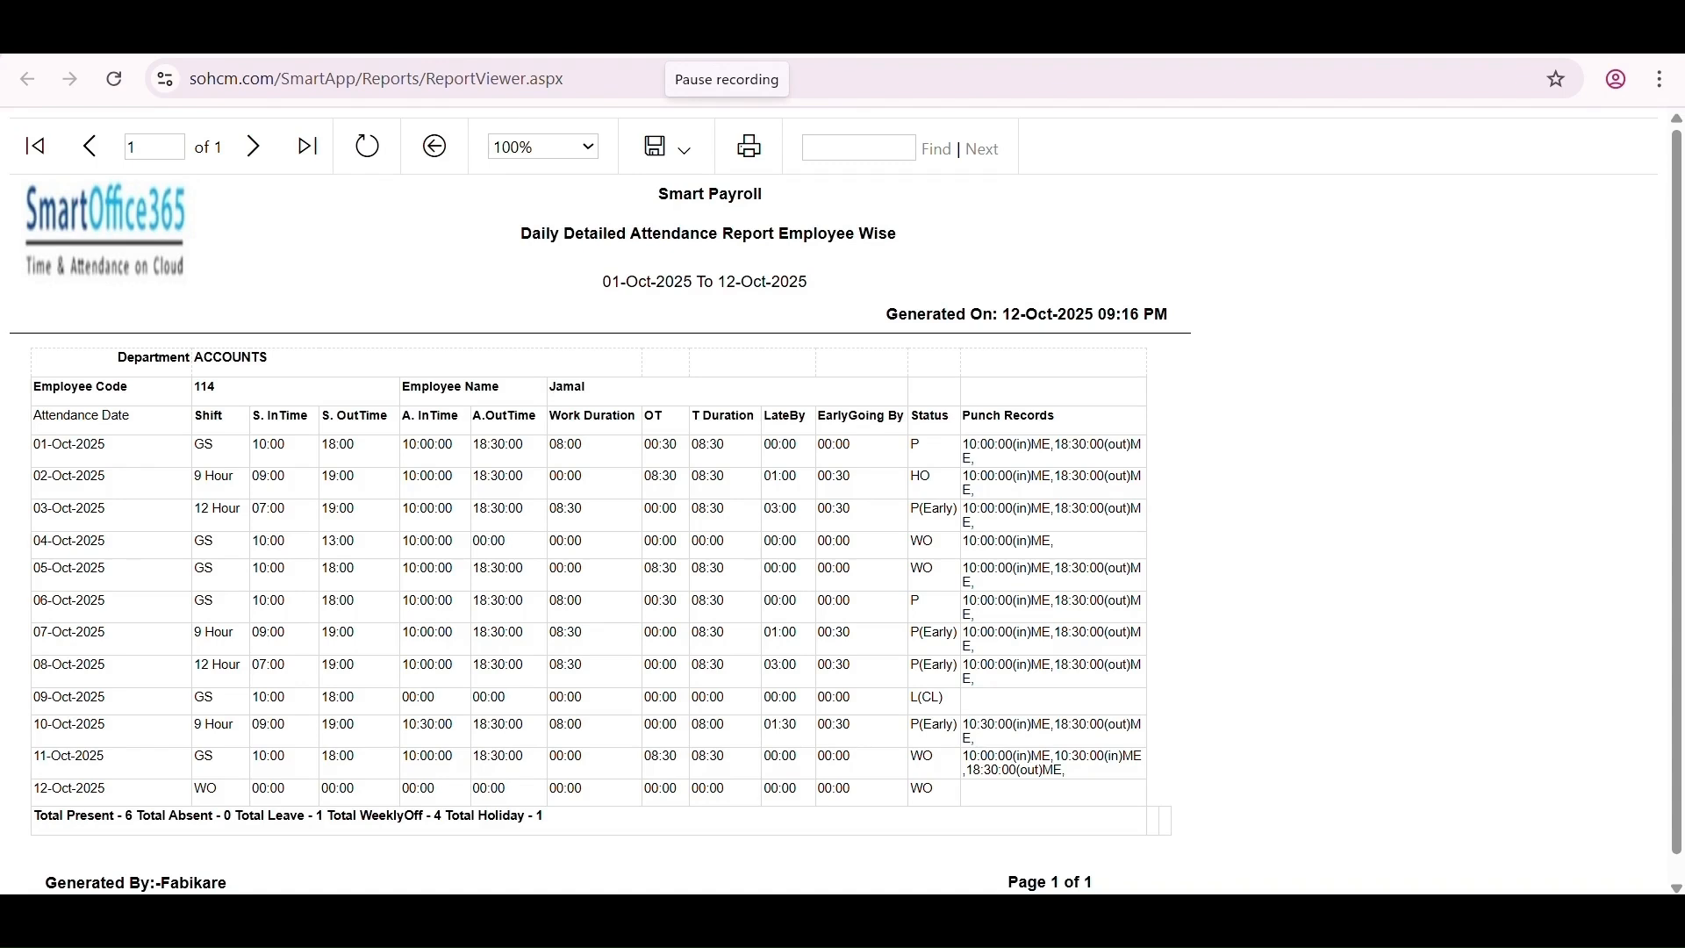
left_click(421, 40)
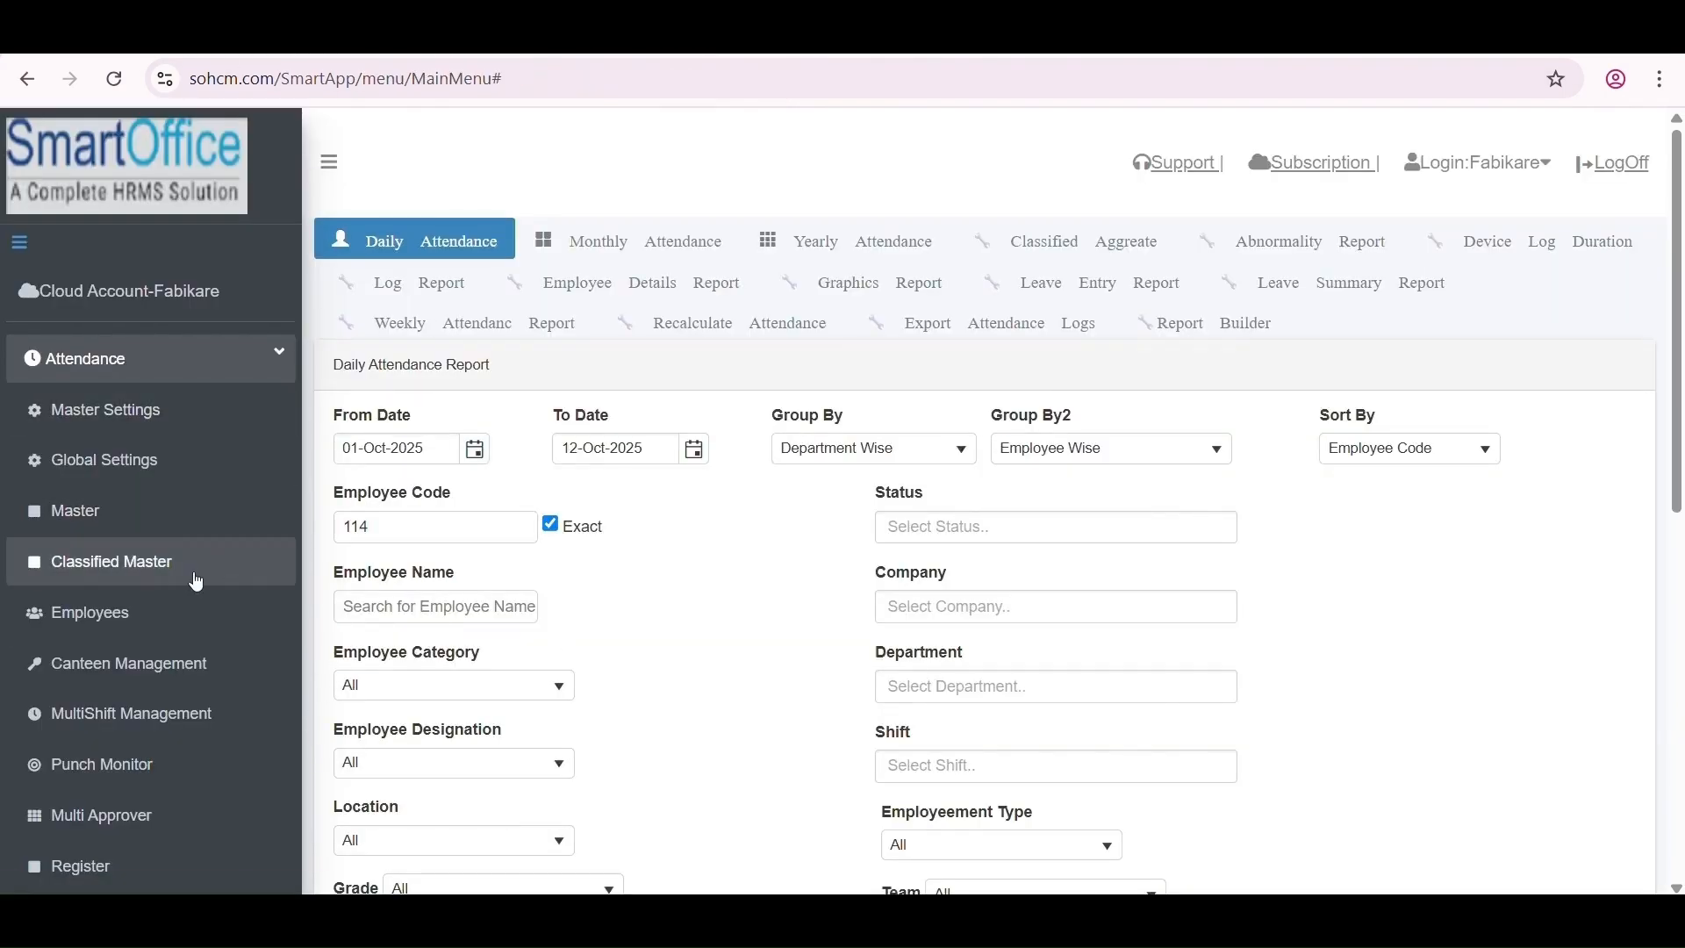
Open the Employee Leave Entries import page under Import/Export Excel and download its file format.
scroll(195, 587, "down", 3)
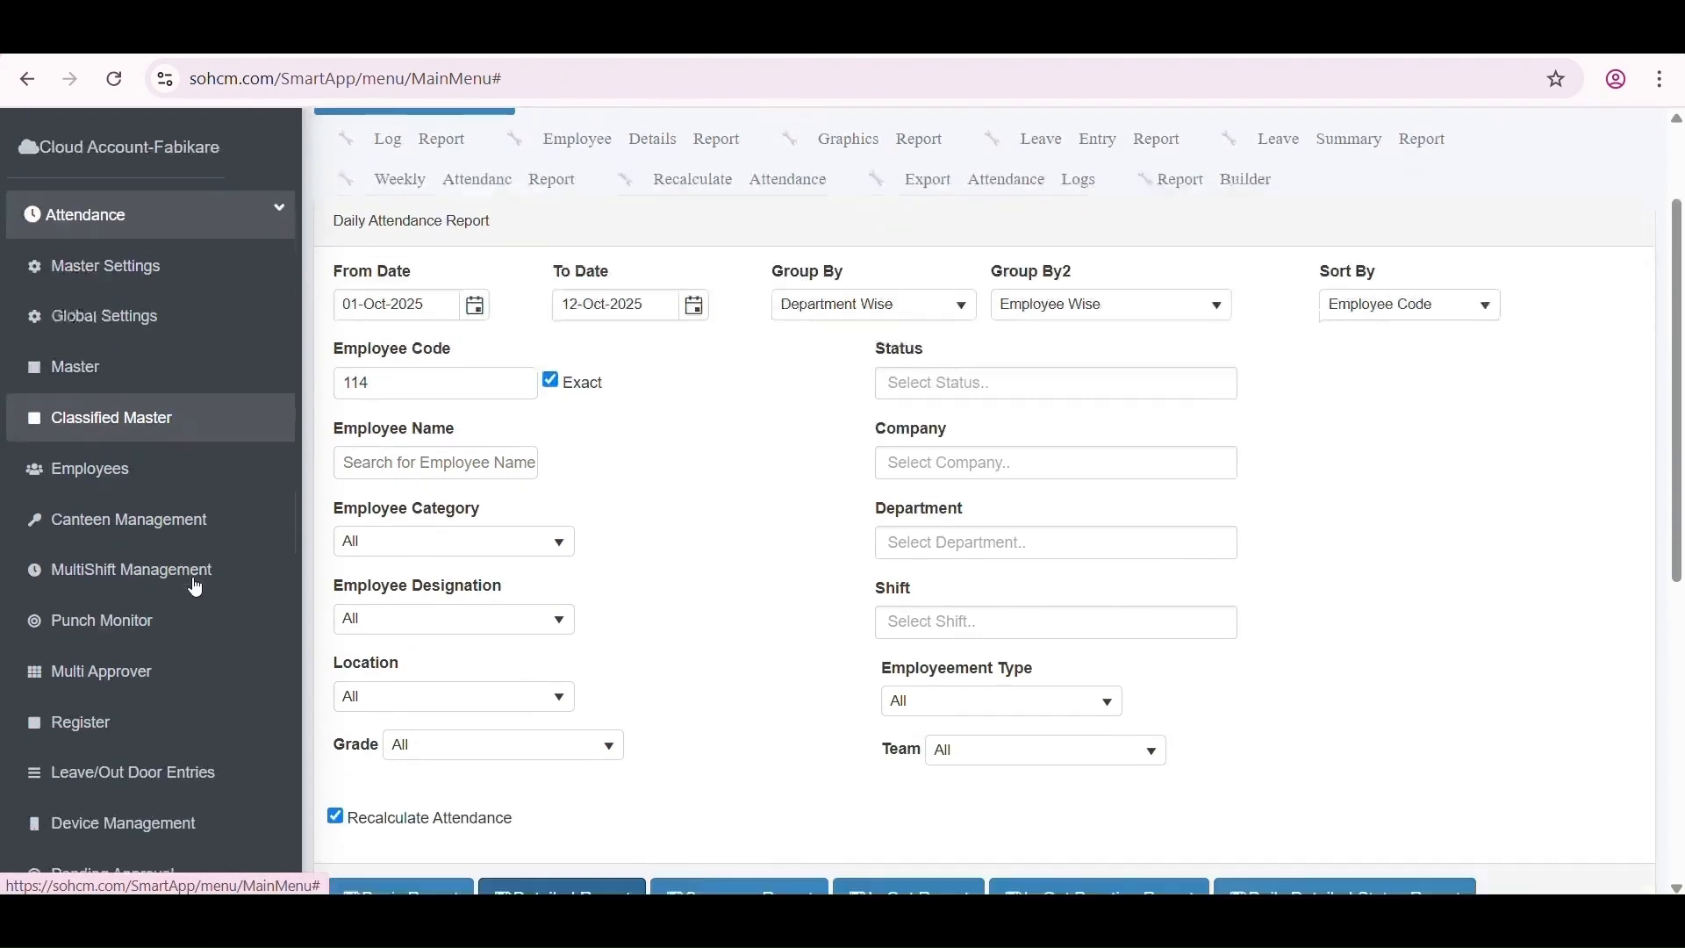
scroll(143, 793, "down", 4)
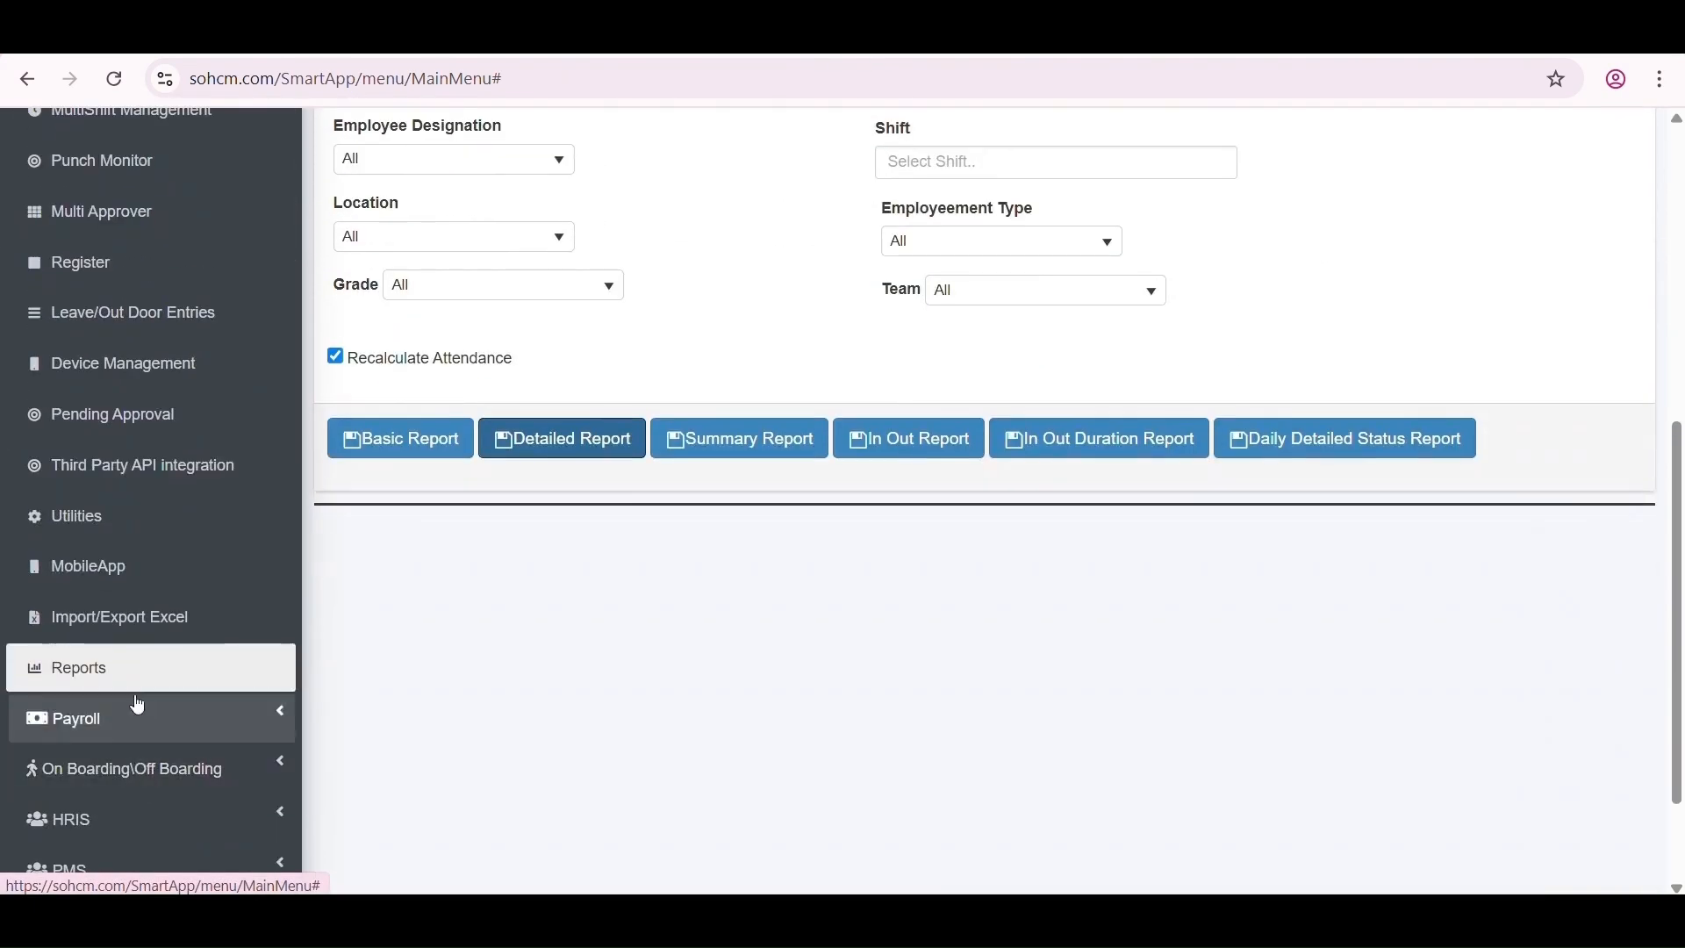
left_click(162, 625)
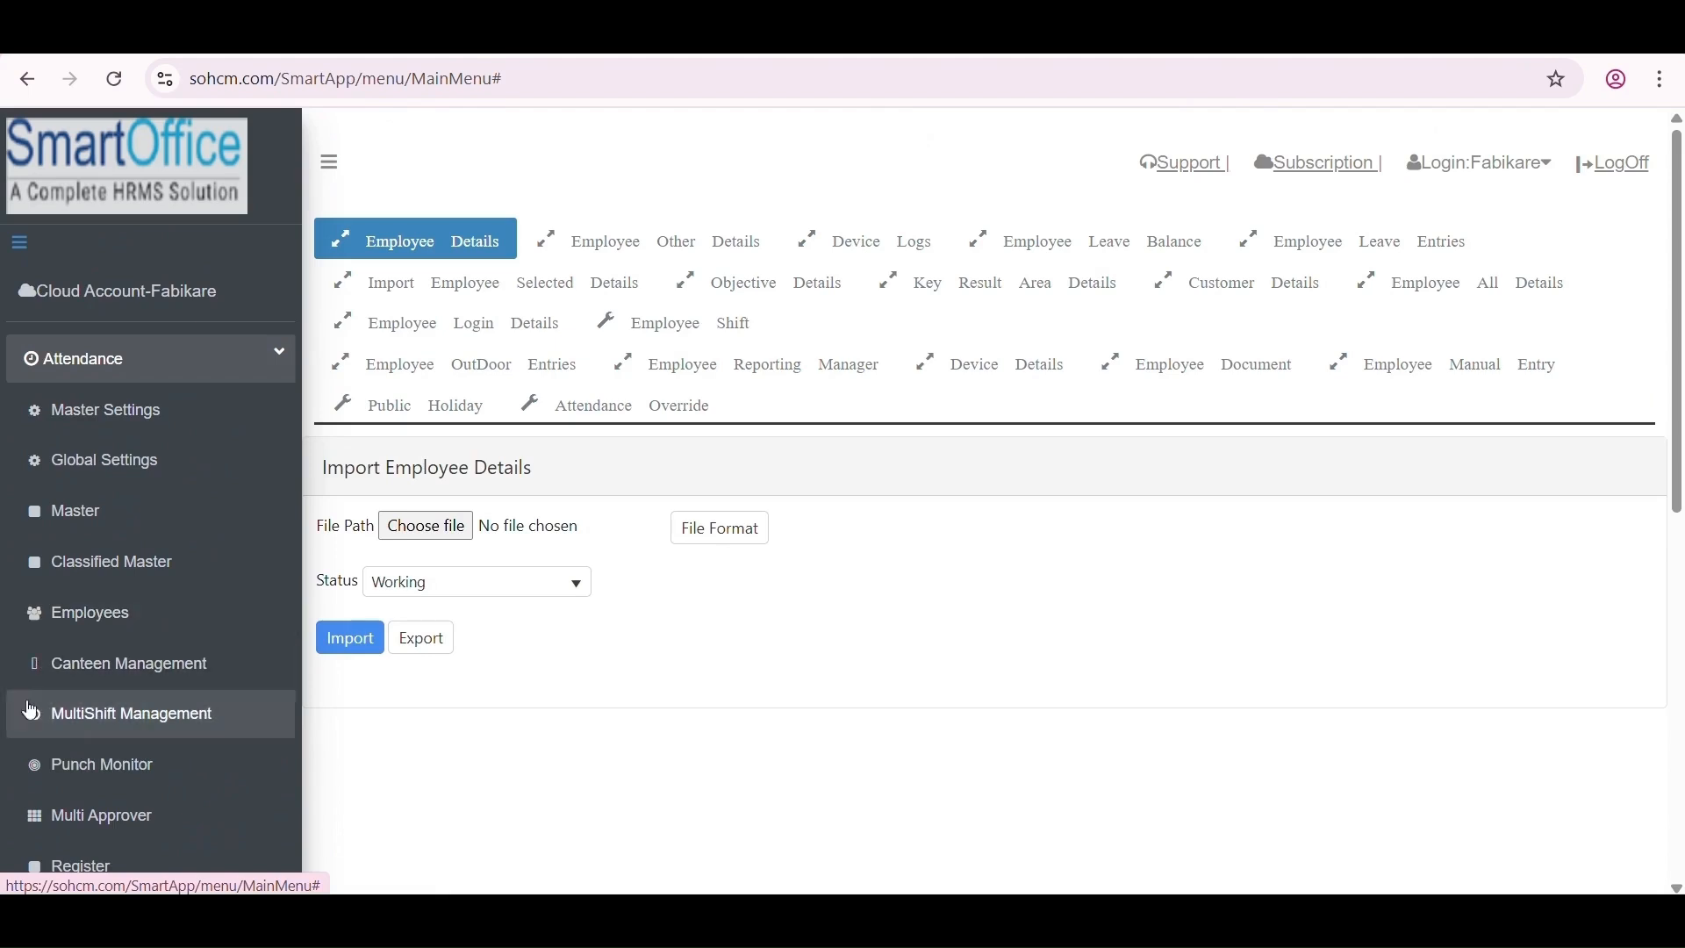
left_click(1349, 254)
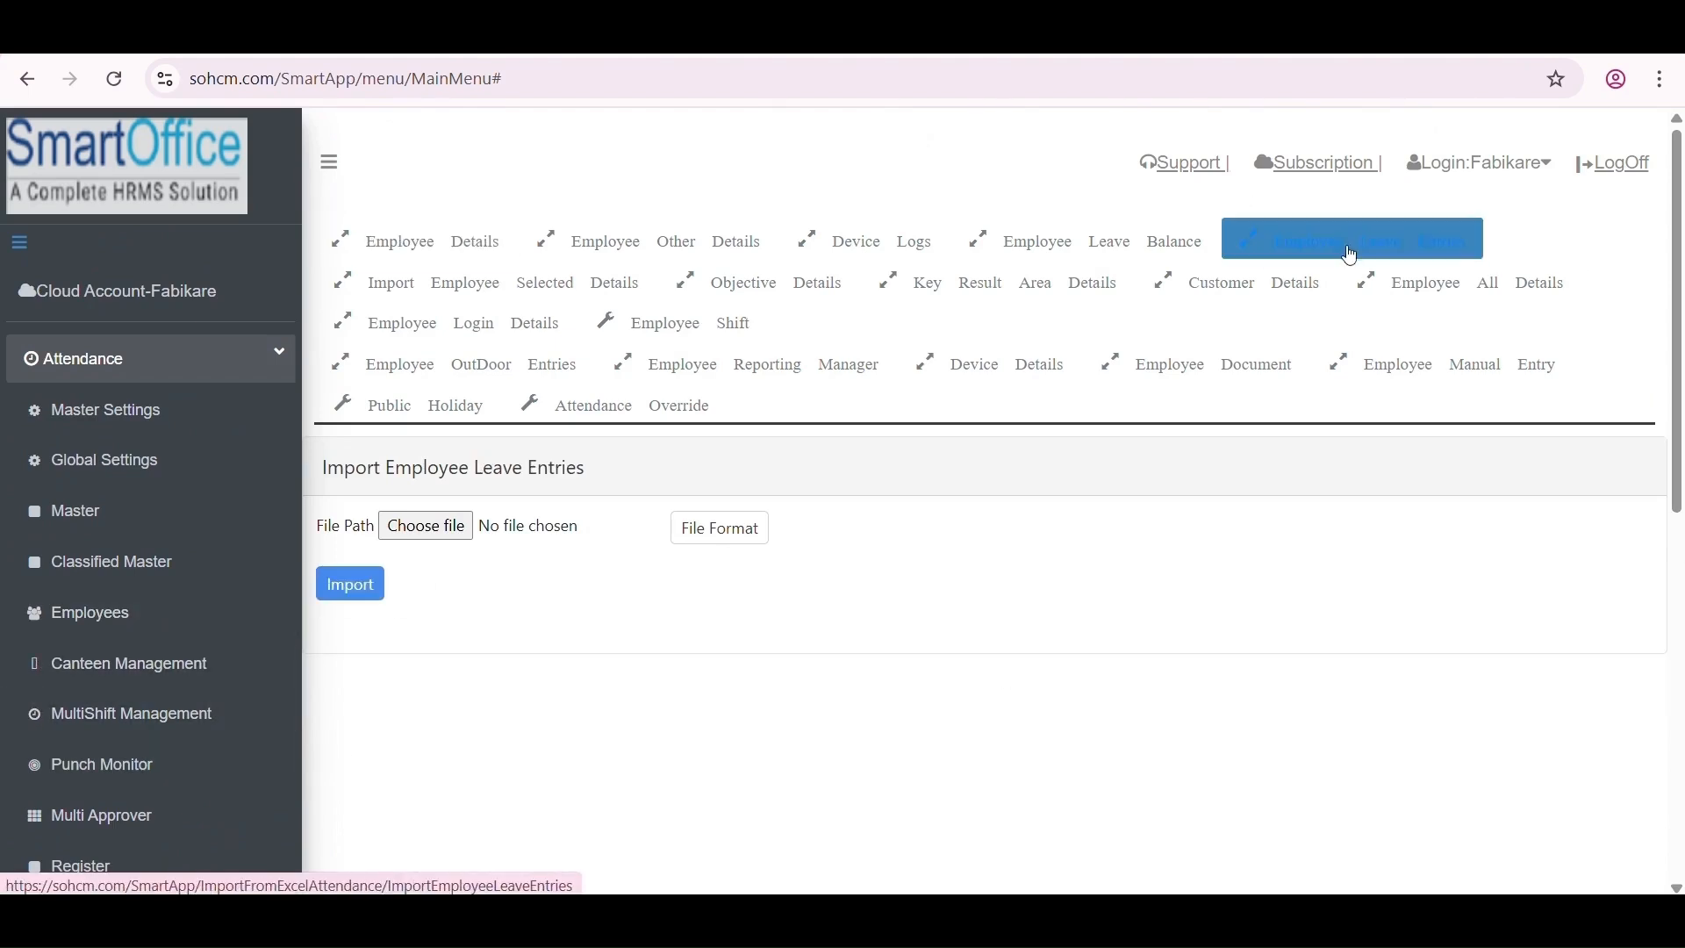
left_click(735, 526)
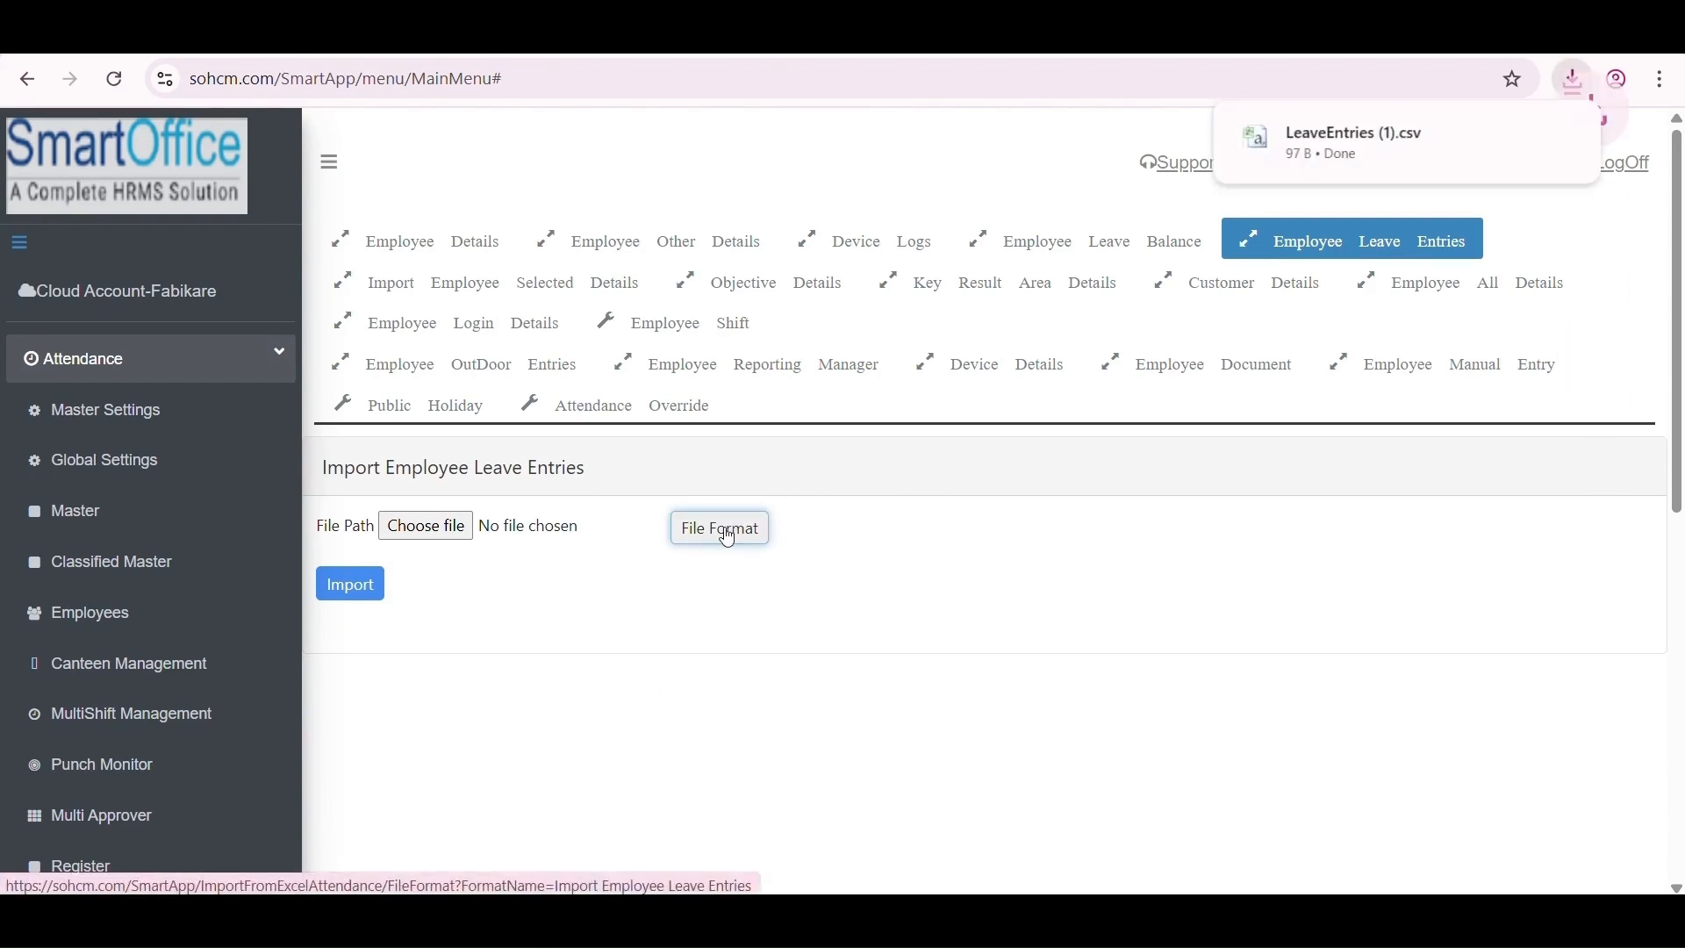
Open the downloaded LeaveEntries (1).csv in Excel and auto-fit all columns to their contents.
left_click(1380, 167)
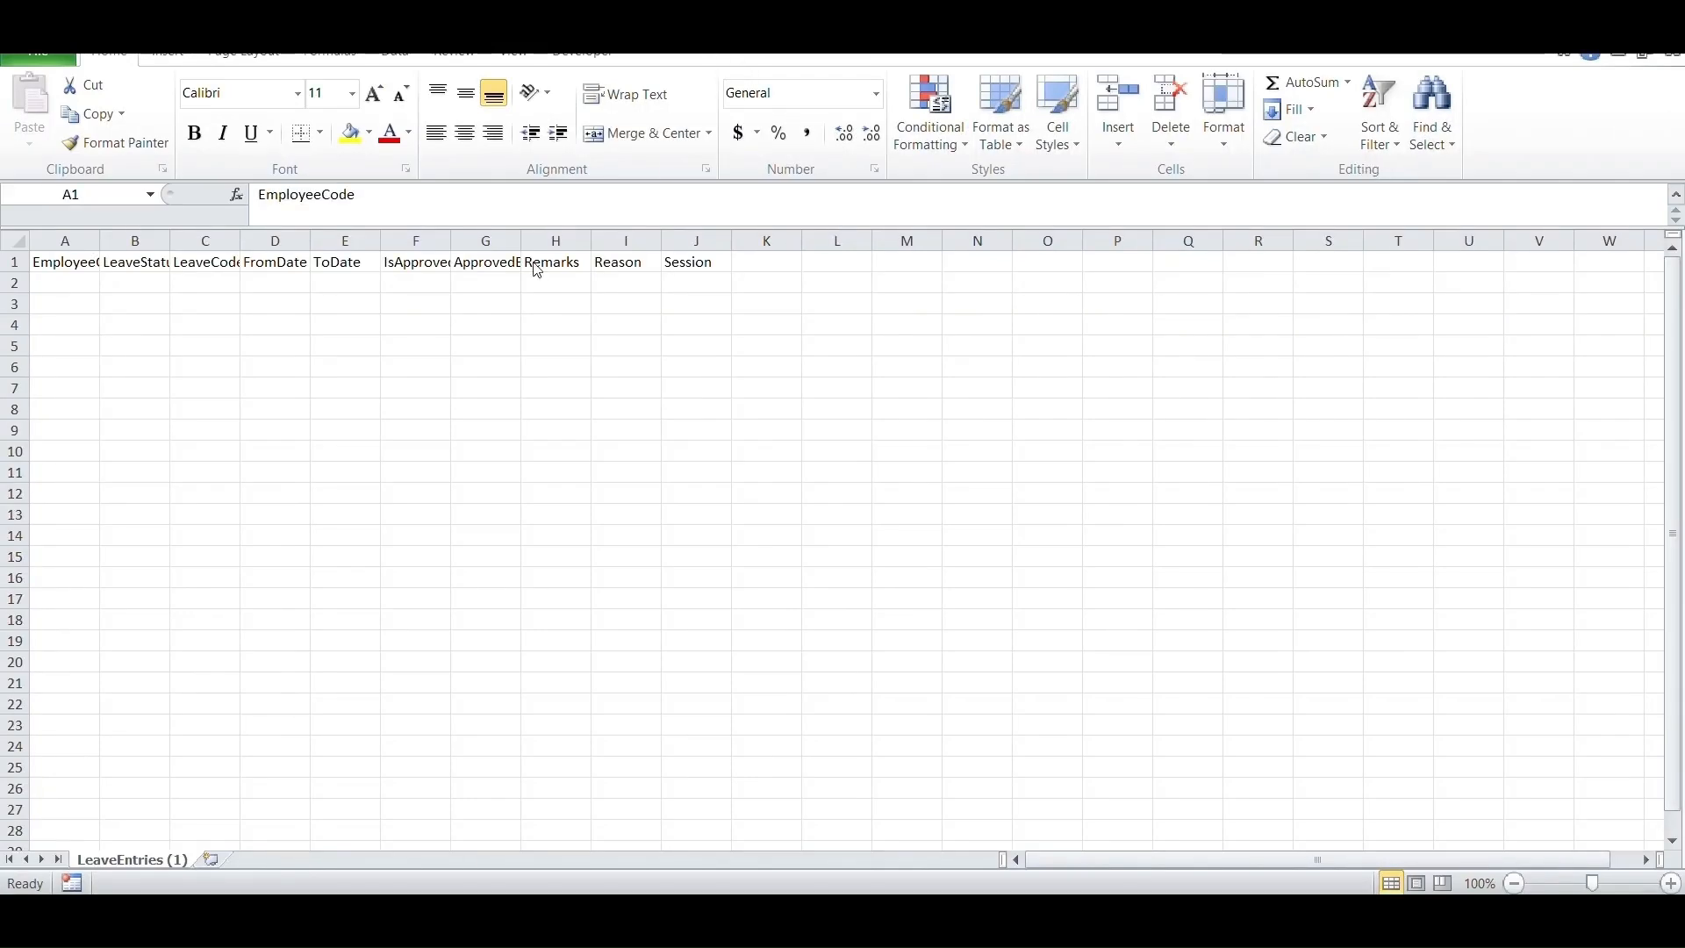
left_click(16, 240)
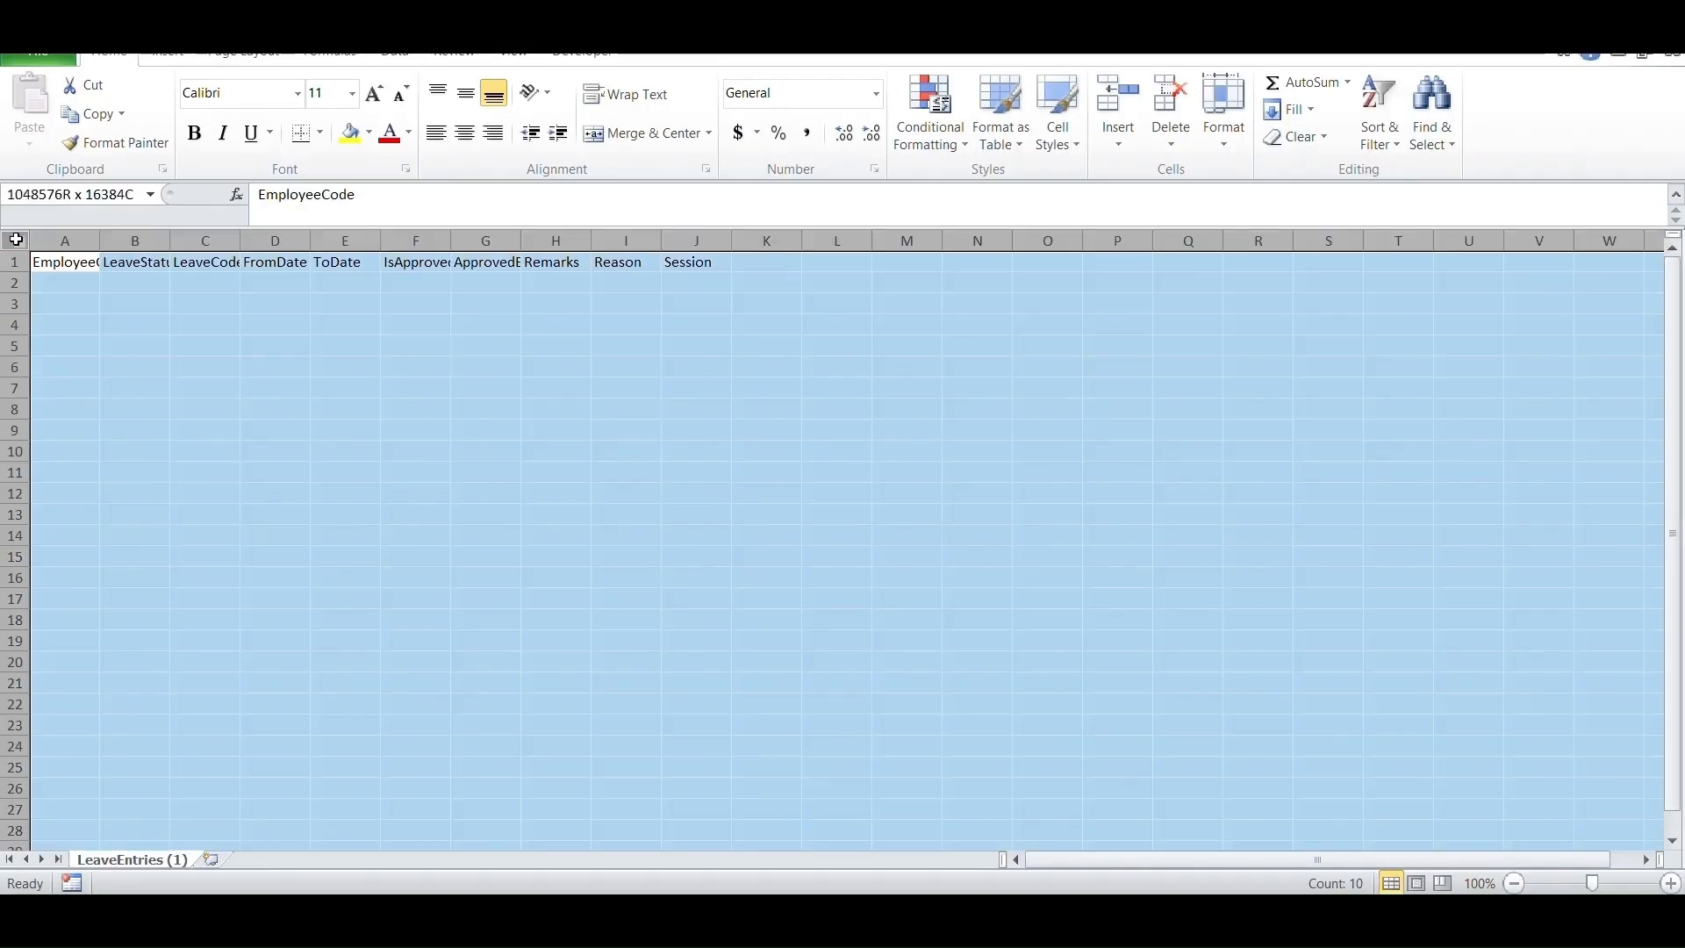
double_click(99, 241)
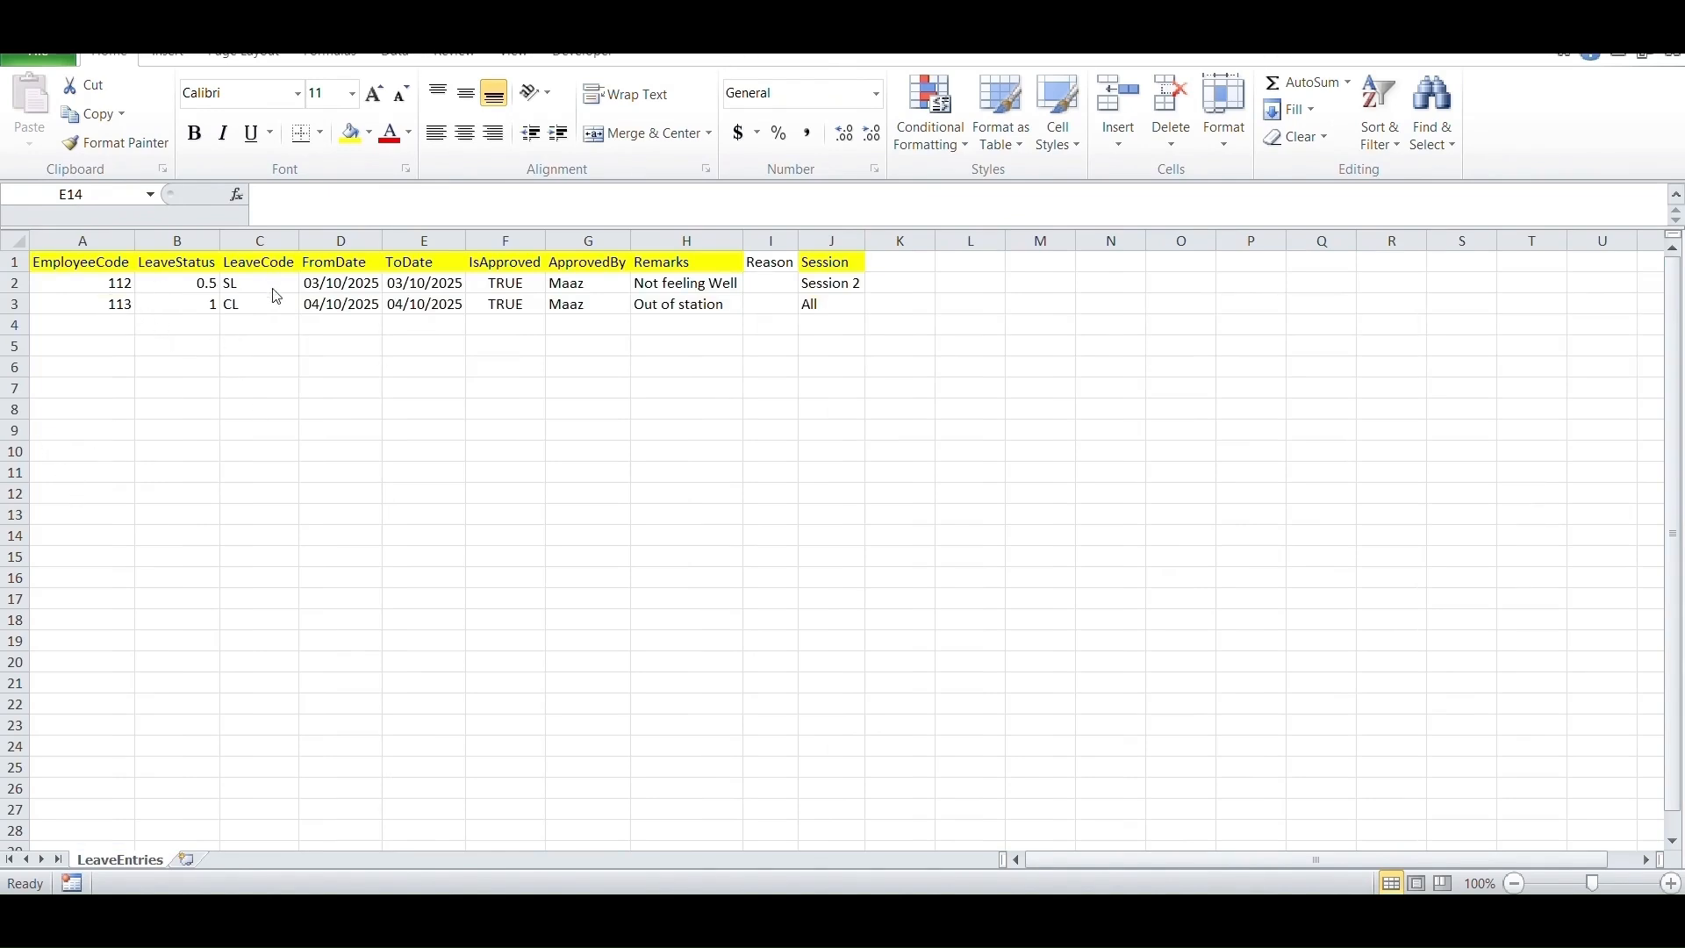
Review the LeaveStatus and LeaveCode values of both rows in the filled LeaveEntries sheet.
left_click_drag(202, 287, 188, 306)
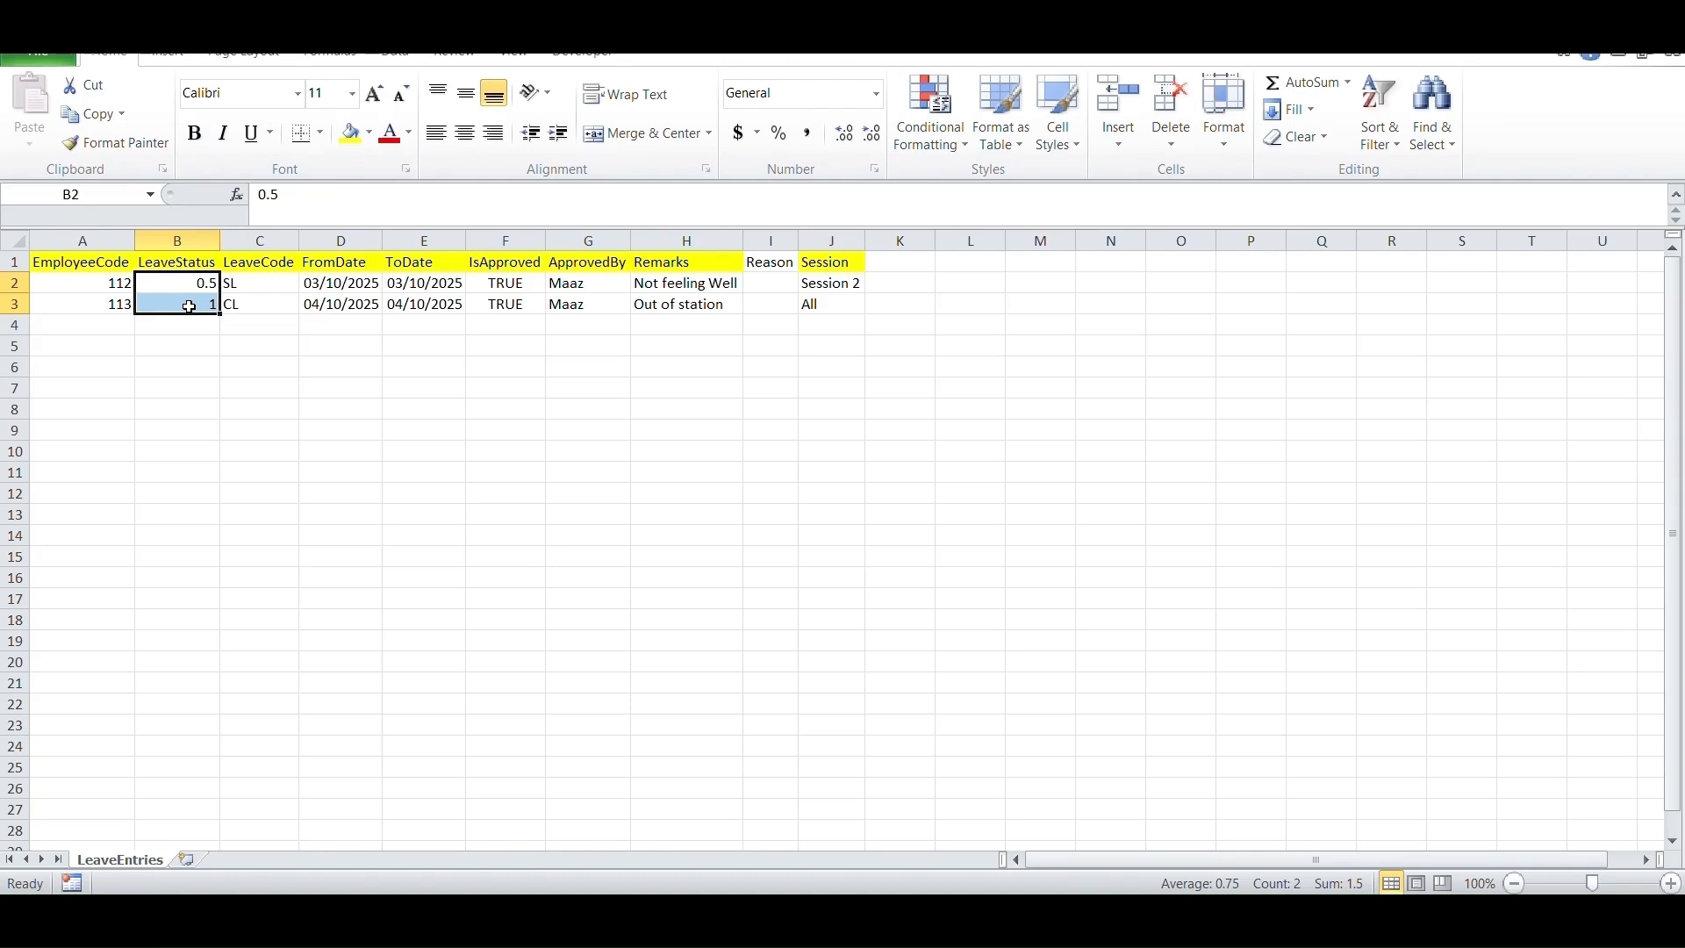
left_click(264, 286)
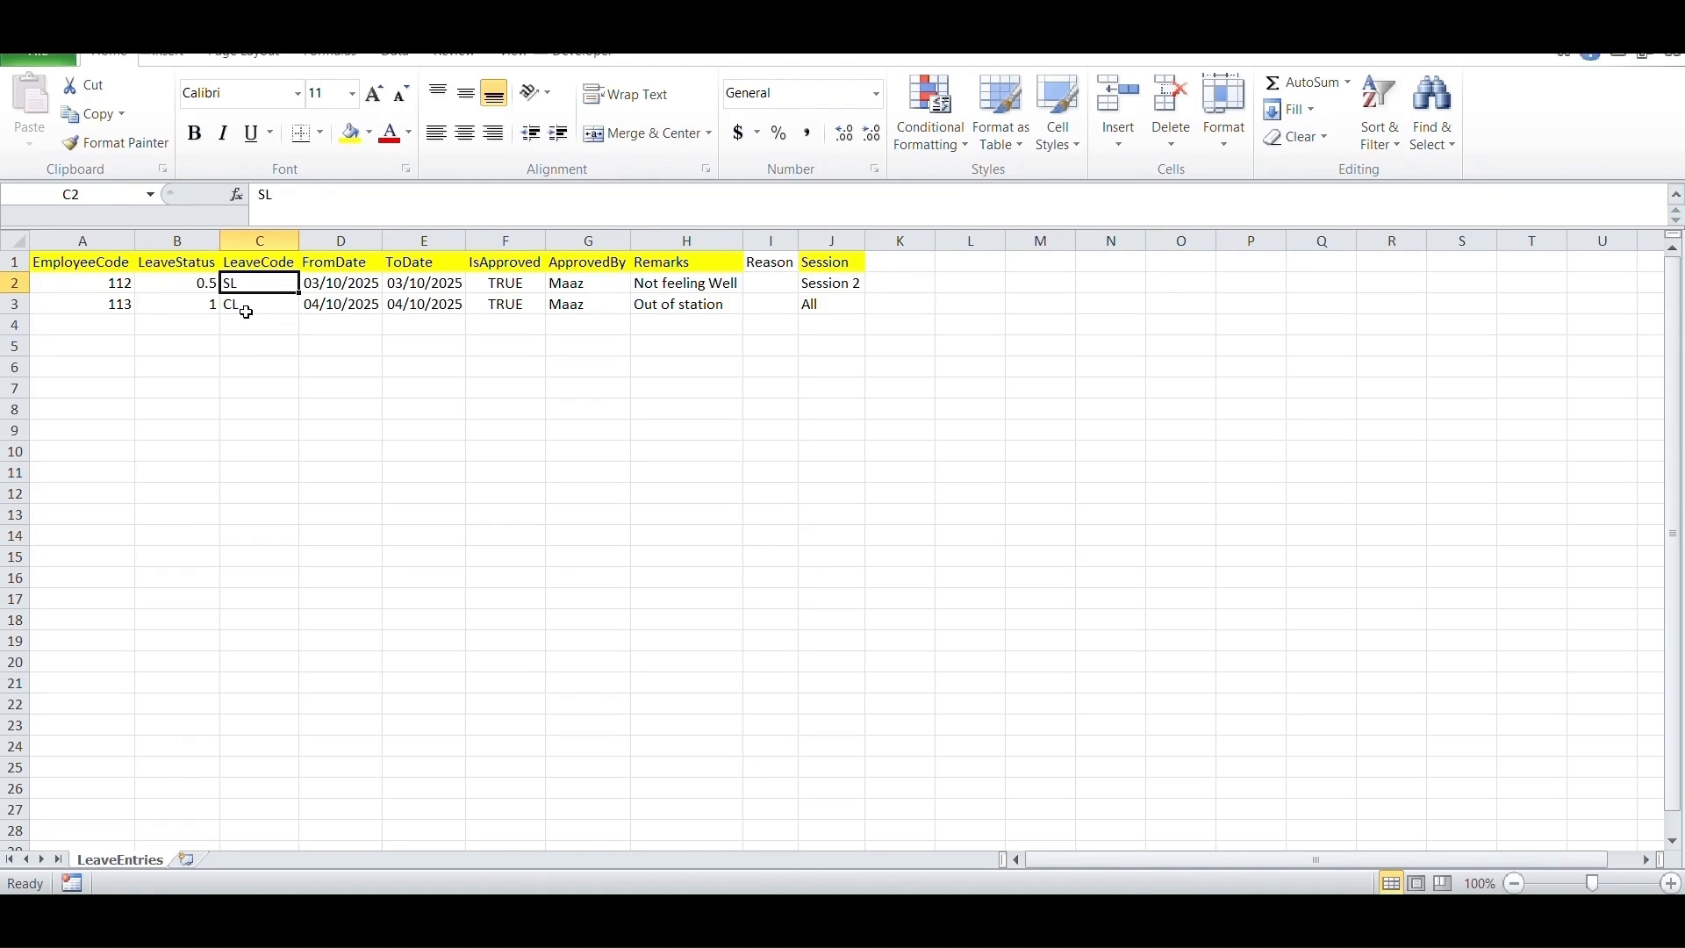
left_click(249, 305)
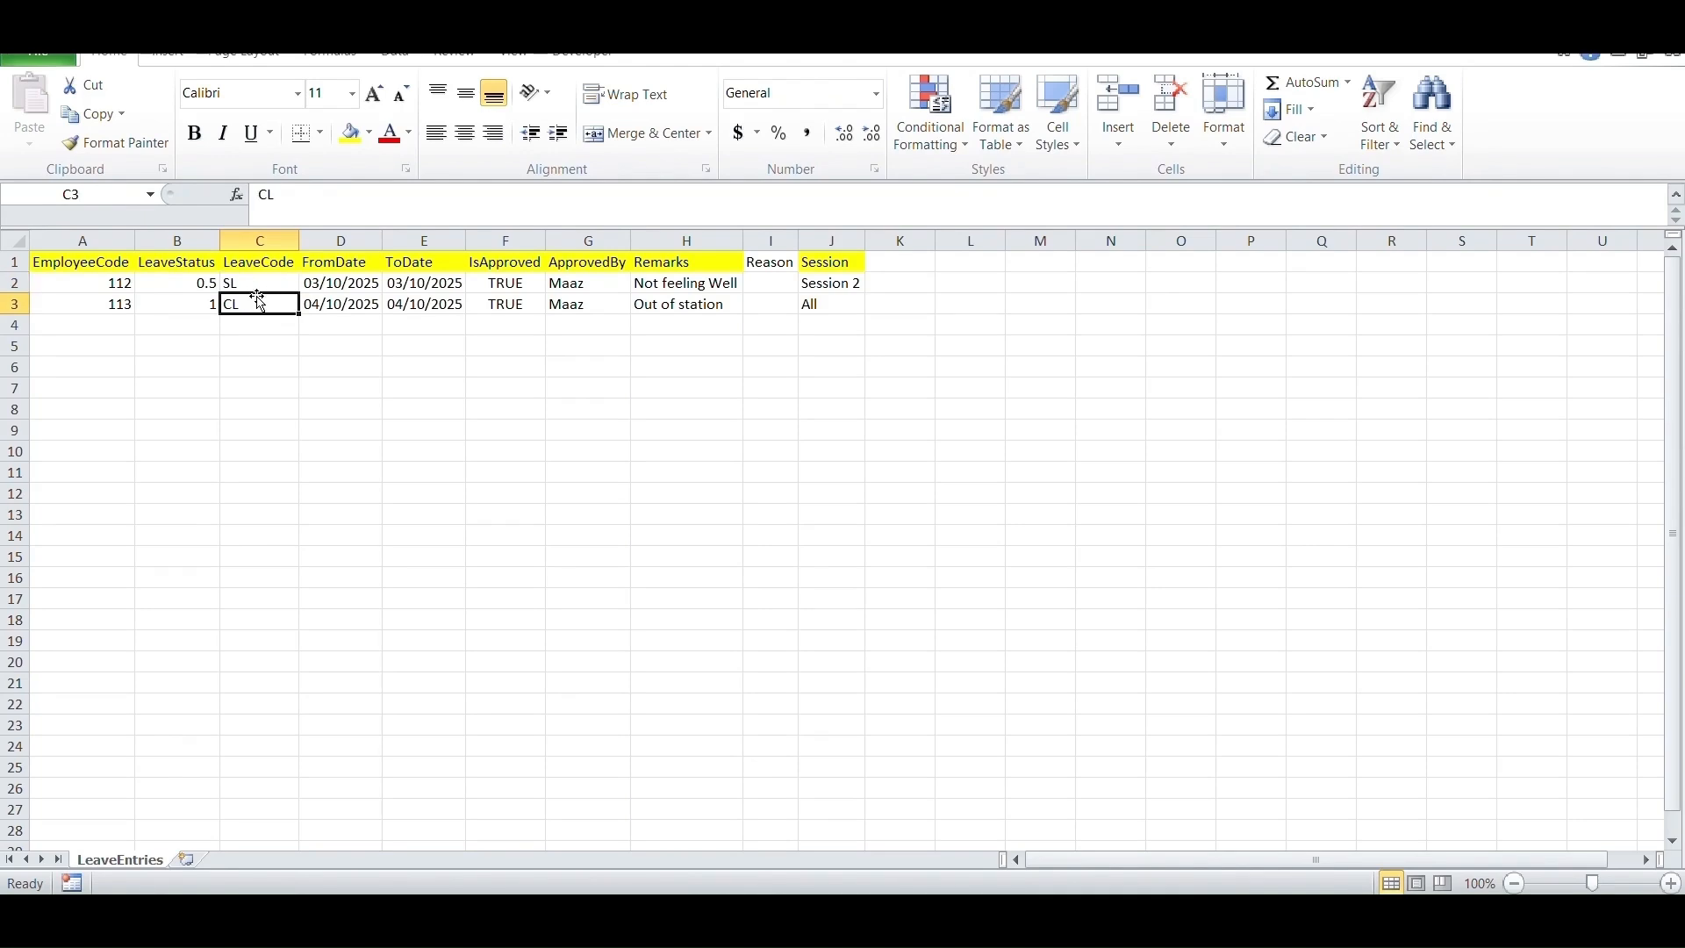
Apply the custom format yyyy-mm-dd to the FromDate and ToDate columns.
left_click_drag(342, 241, 423, 242)
left_click(402, 344)
right_click(372, 289)
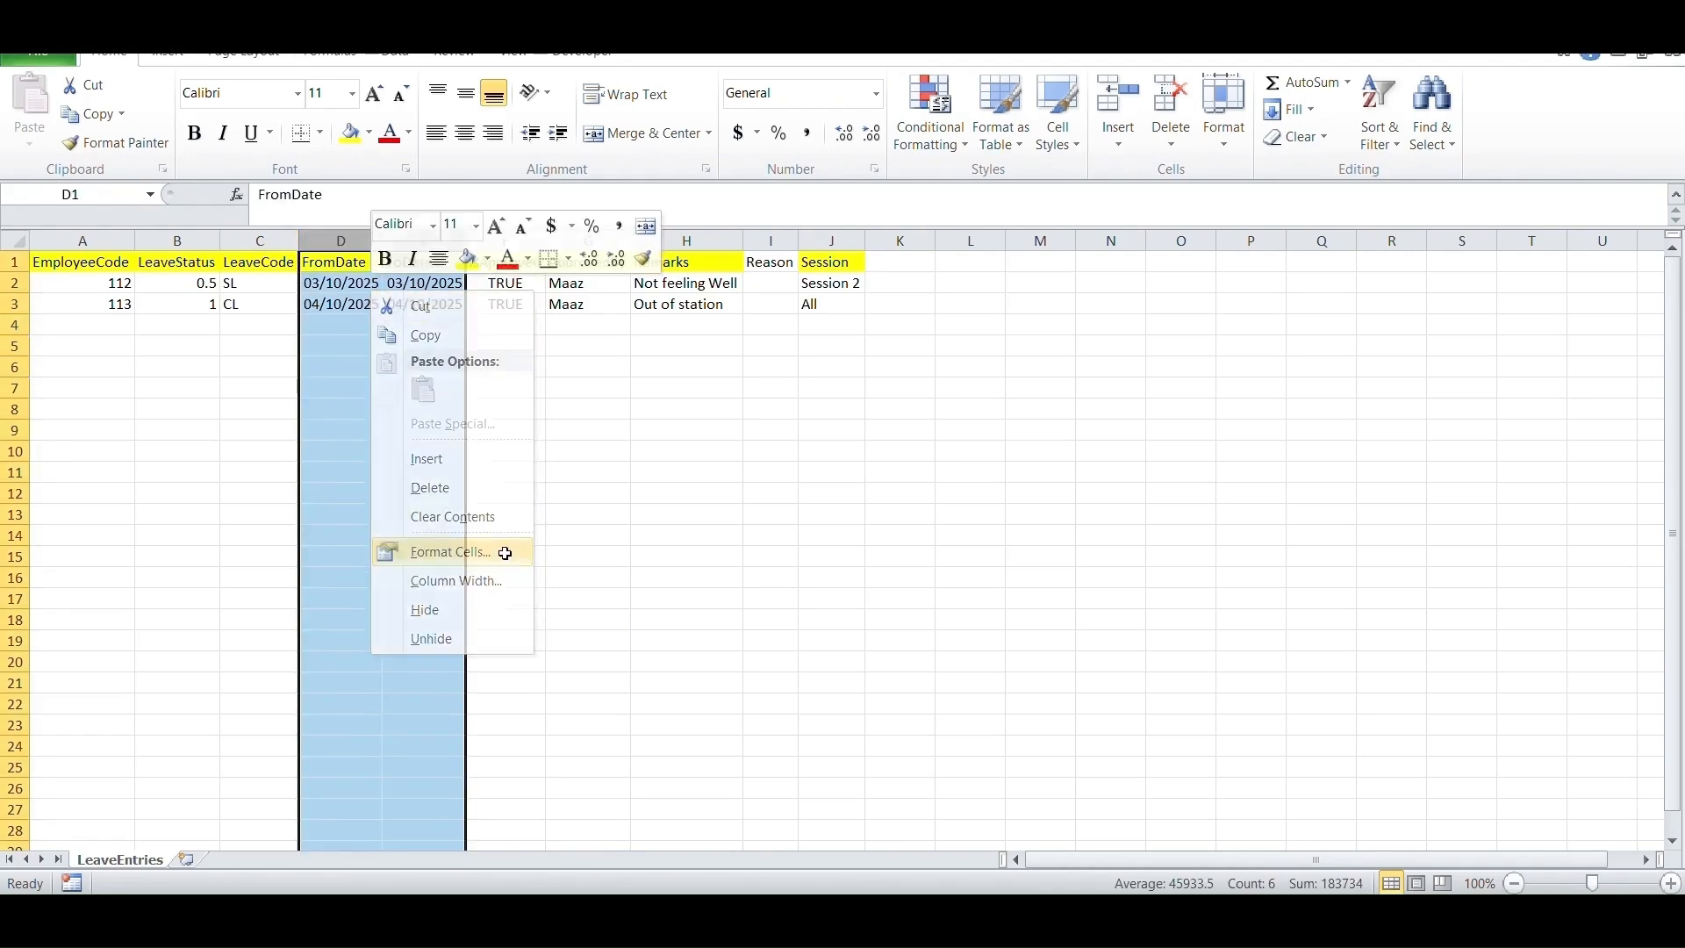
left_click(507, 551)
left_click(305, 540)
double_click(449, 445)
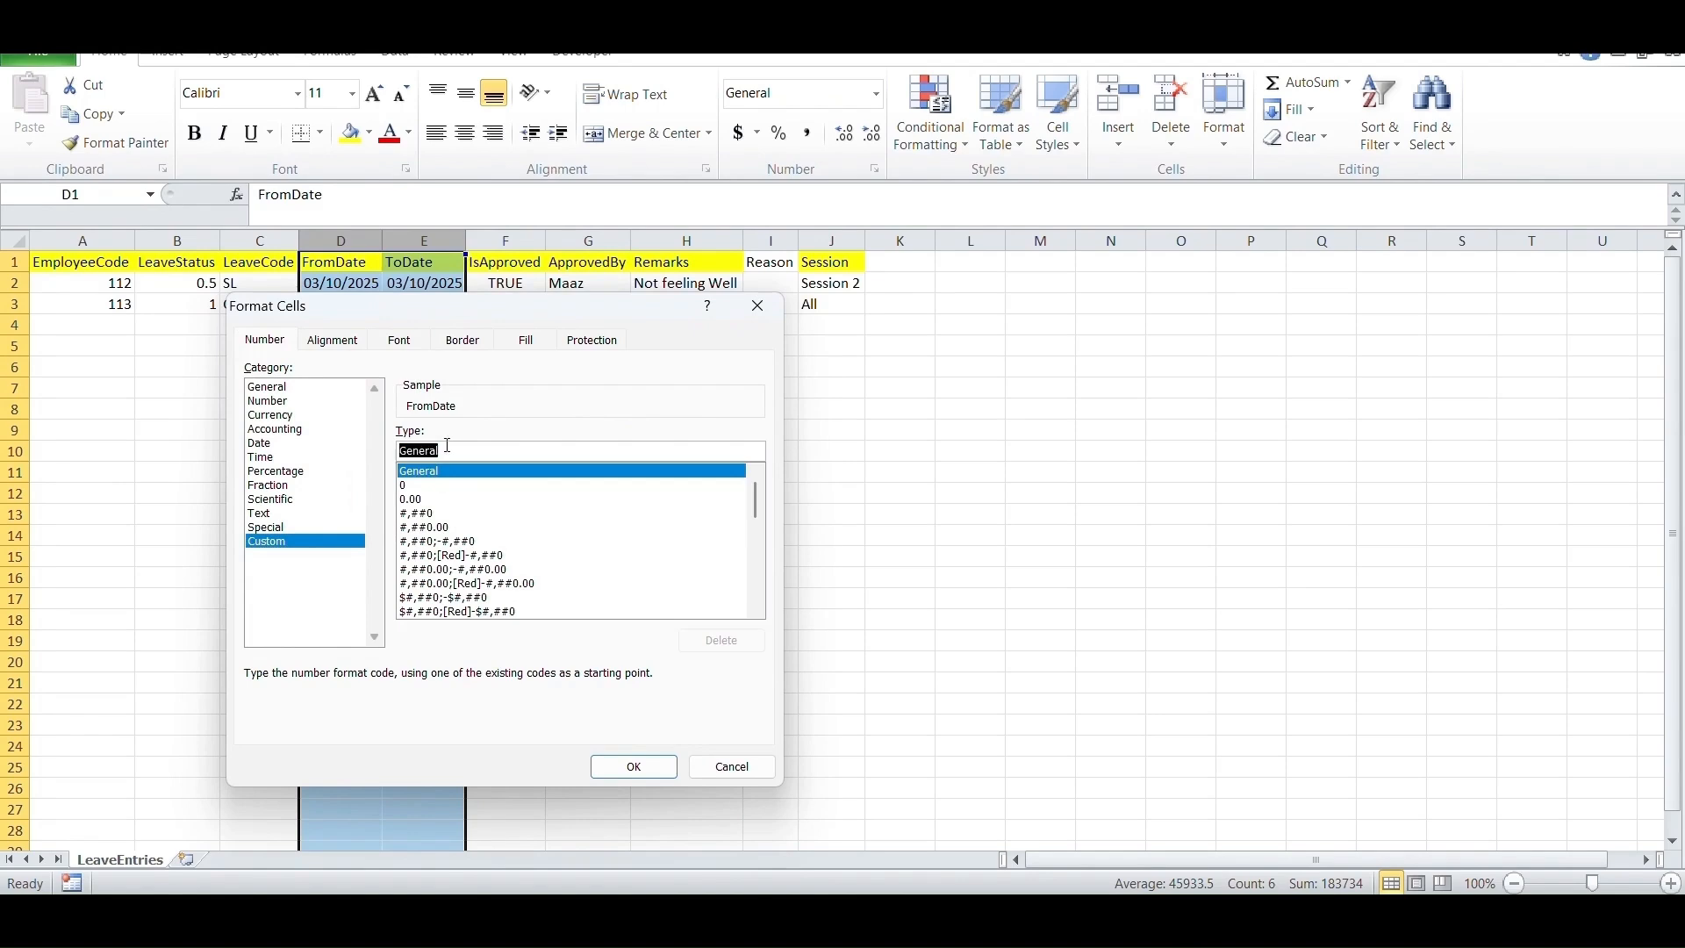
type("yyyy")
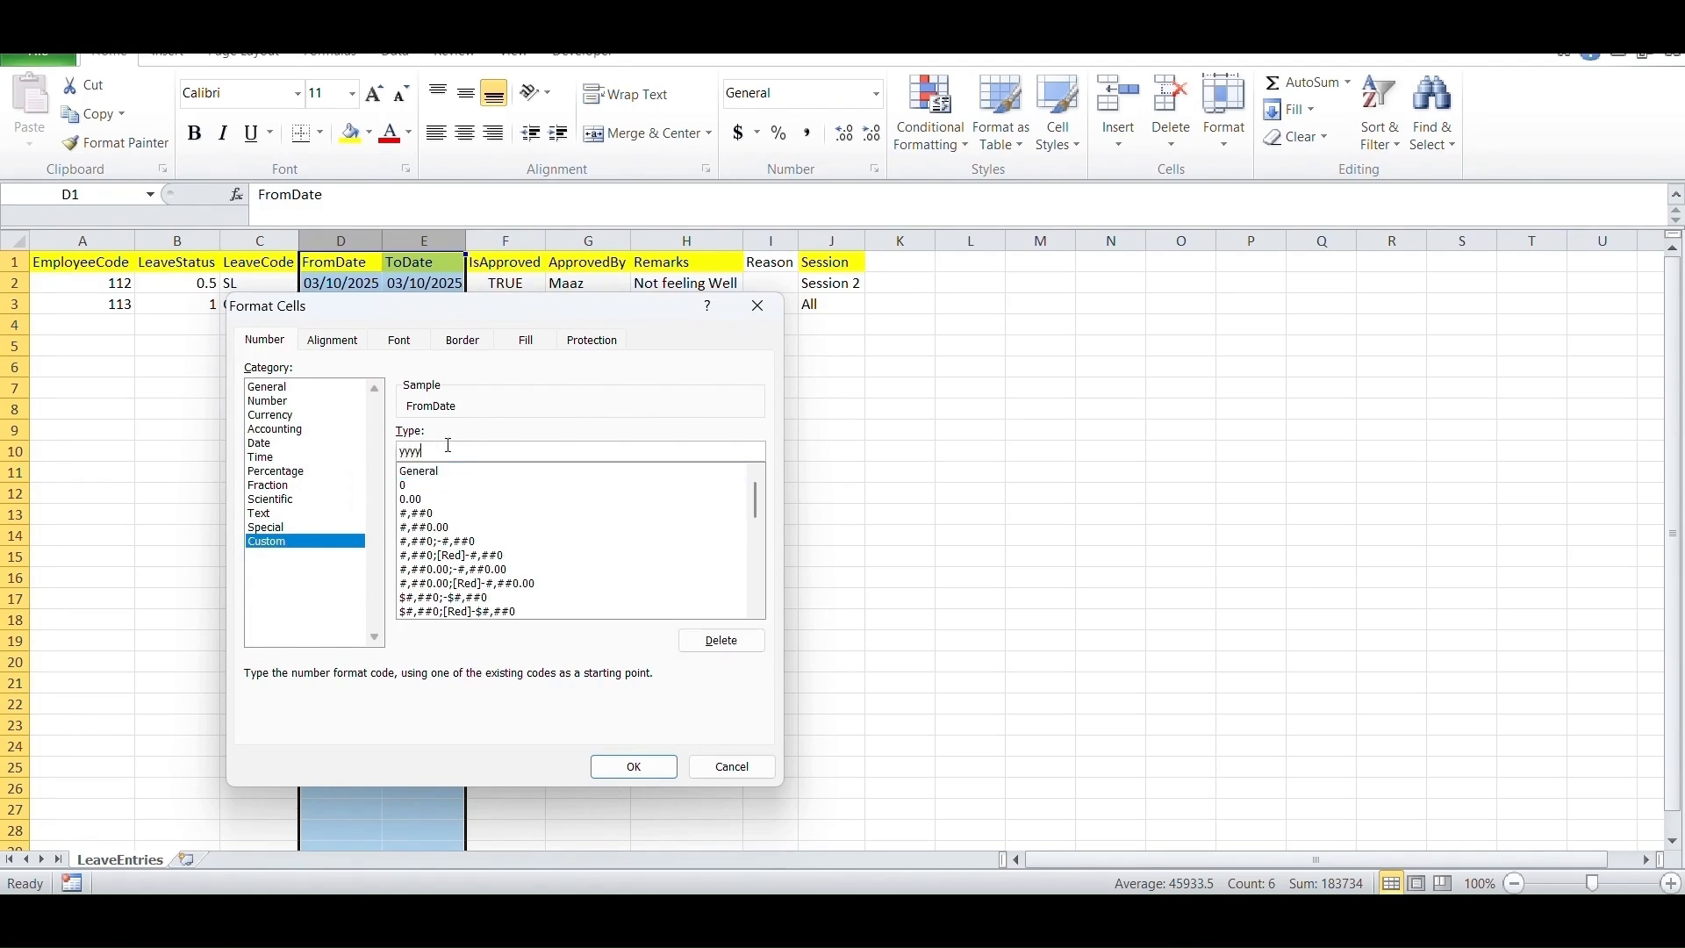
type("-mm-dd")
key("Return")
left_click(686, 494)
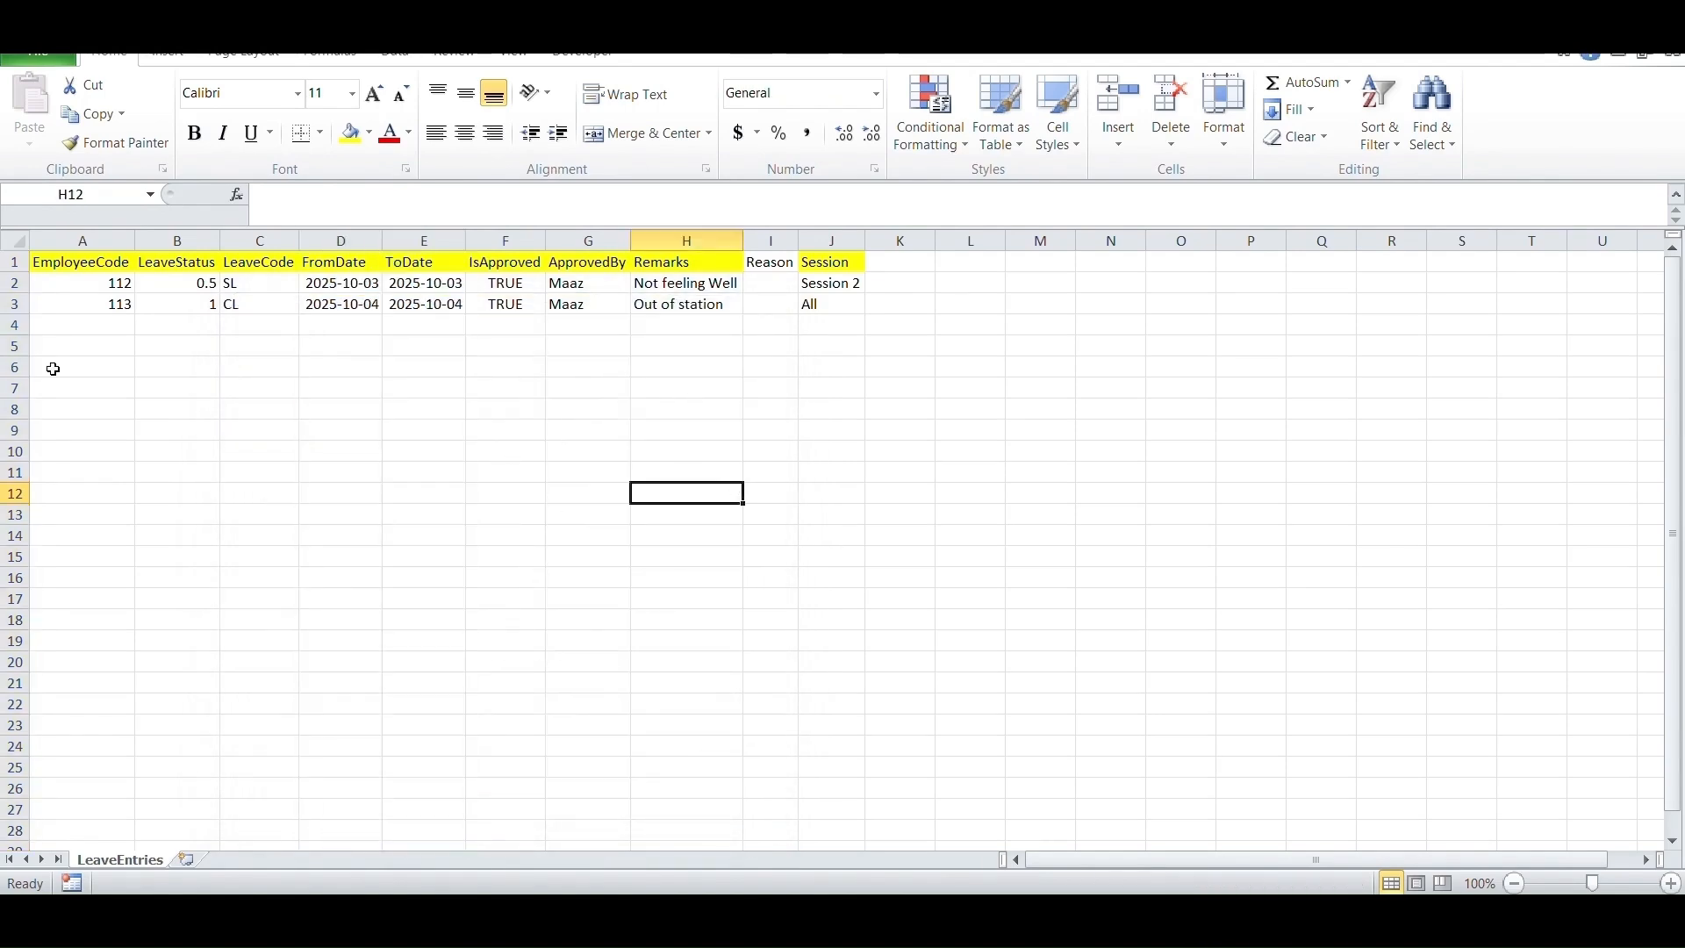
Review the IsApproved, ApprovedBy, Remarks and Session entries of the leave rows.
left_click(489, 264)
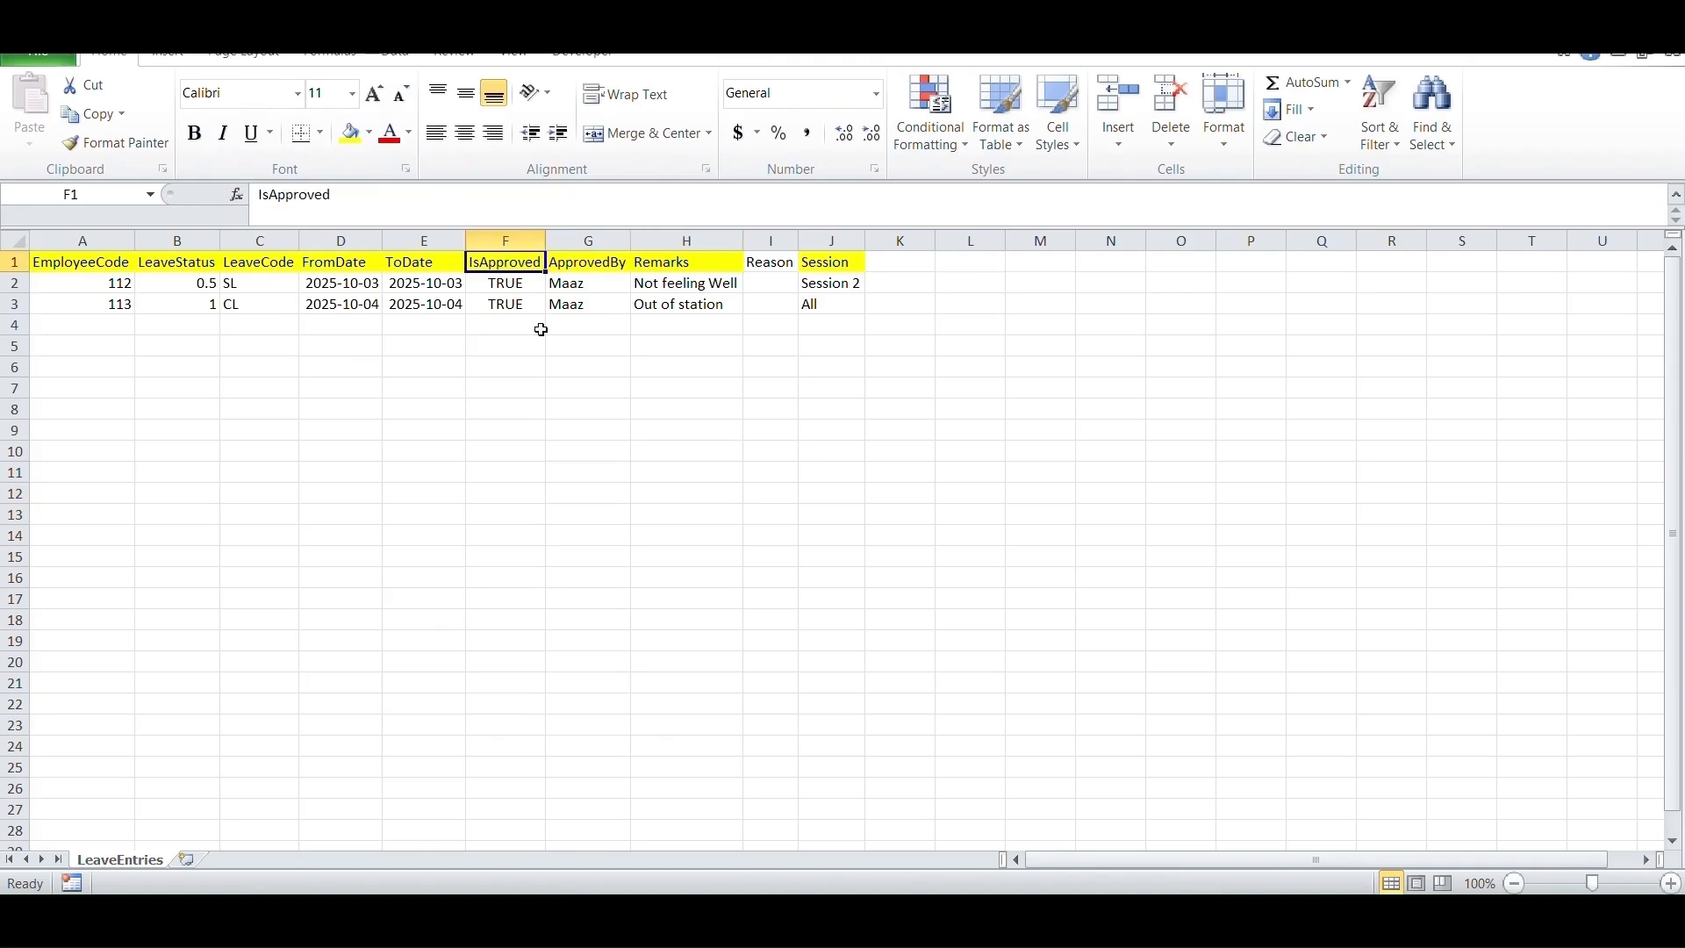
left_click(506, 281)
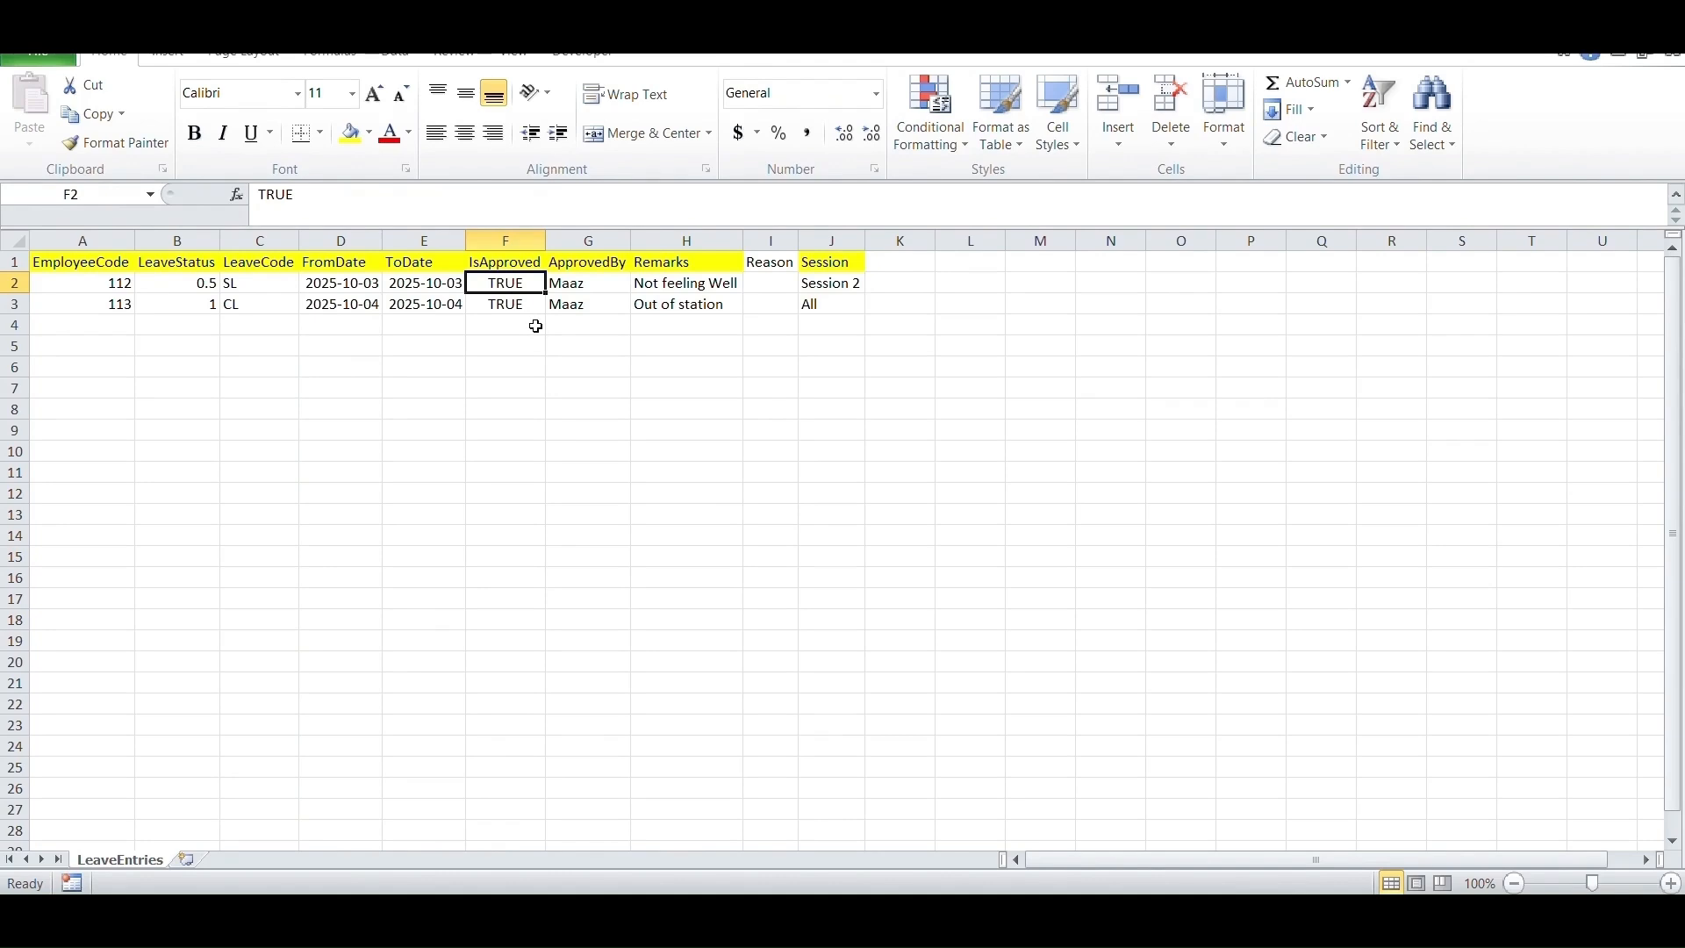
left_click_drag(602, 263, 597, 345)
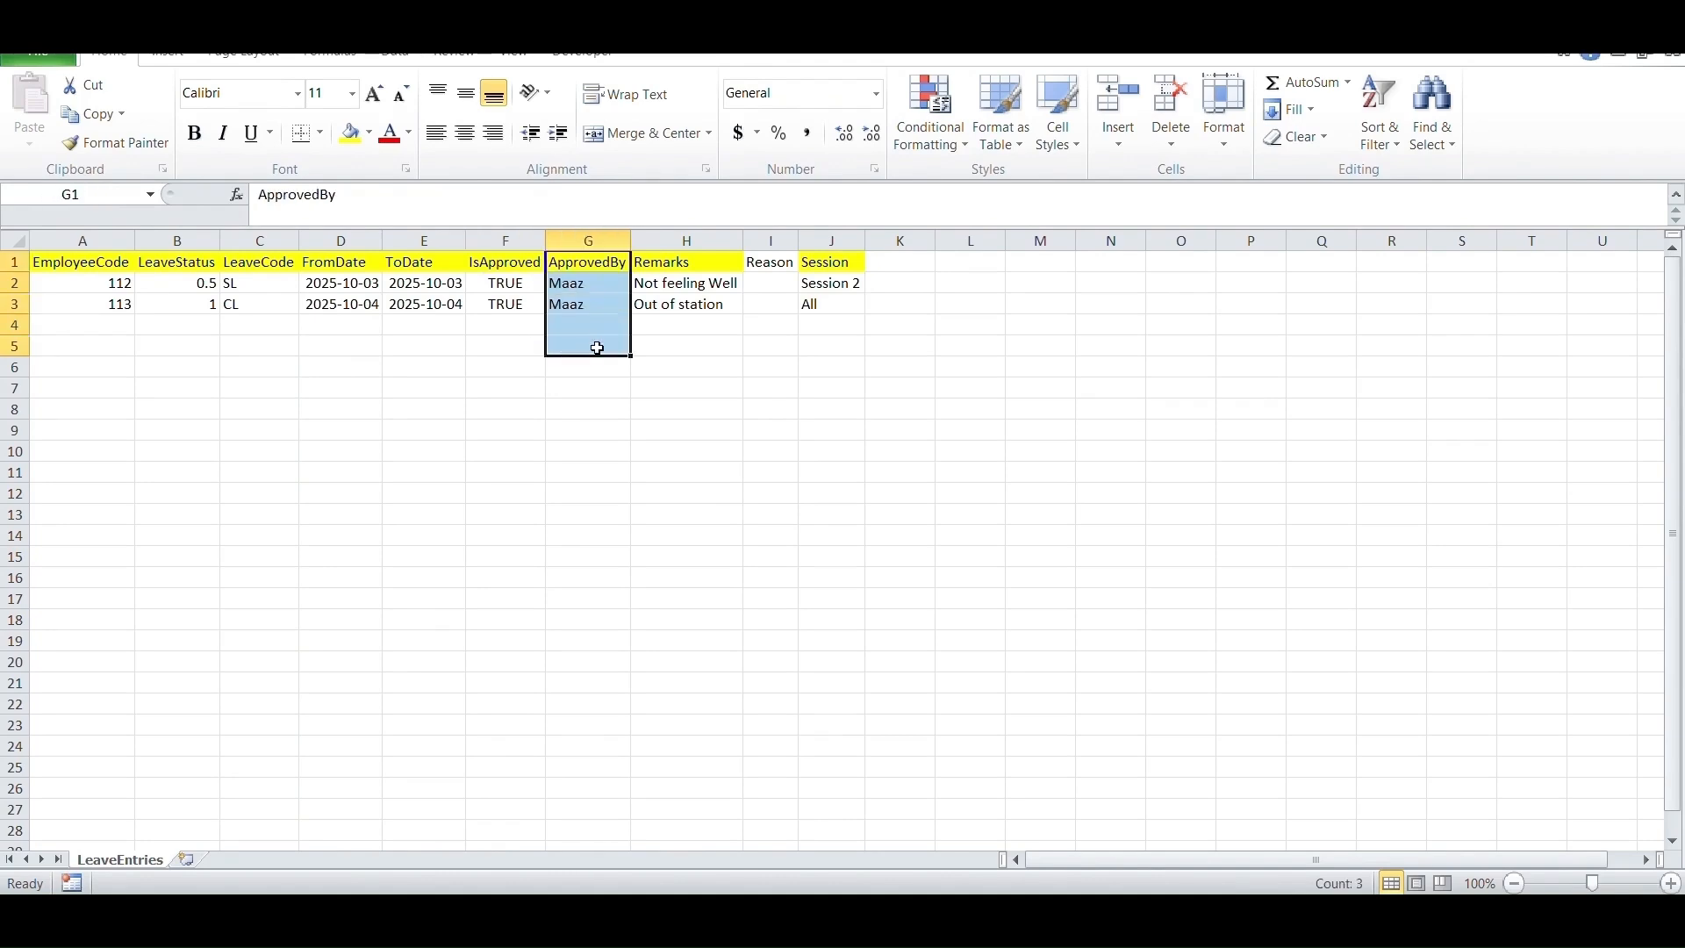
left_click(592, 281)
left_click_drag(592, 282, 609, 322)
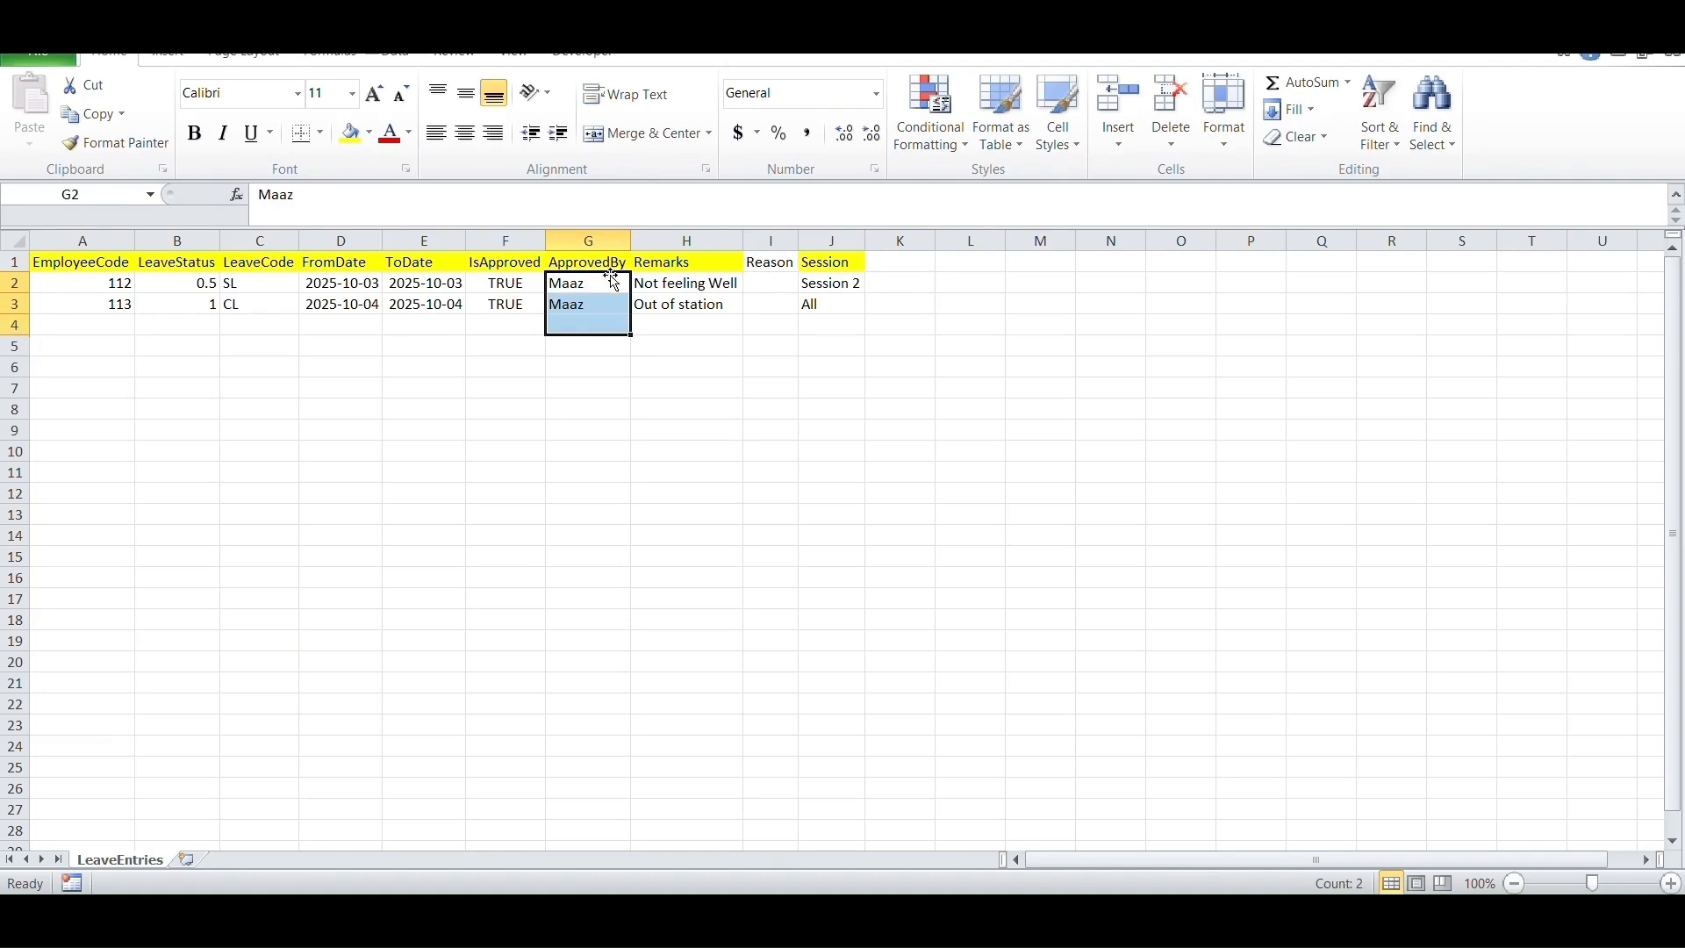
left_click_drag(680, 276, 700, 302)
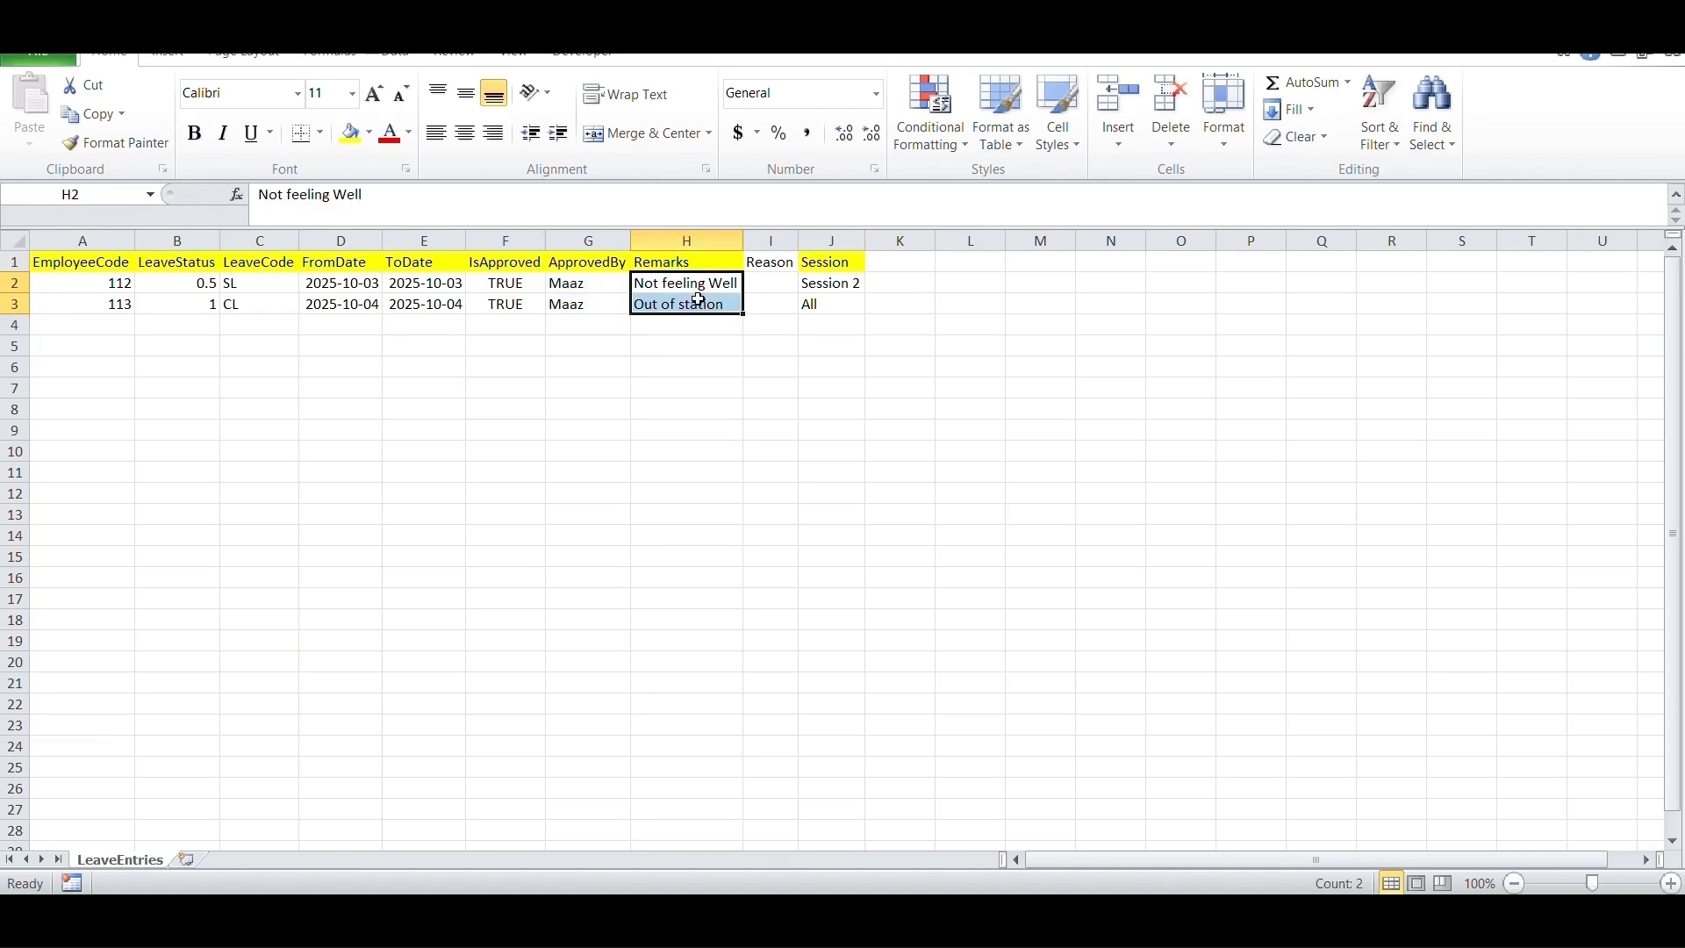
left_click(820, 288)
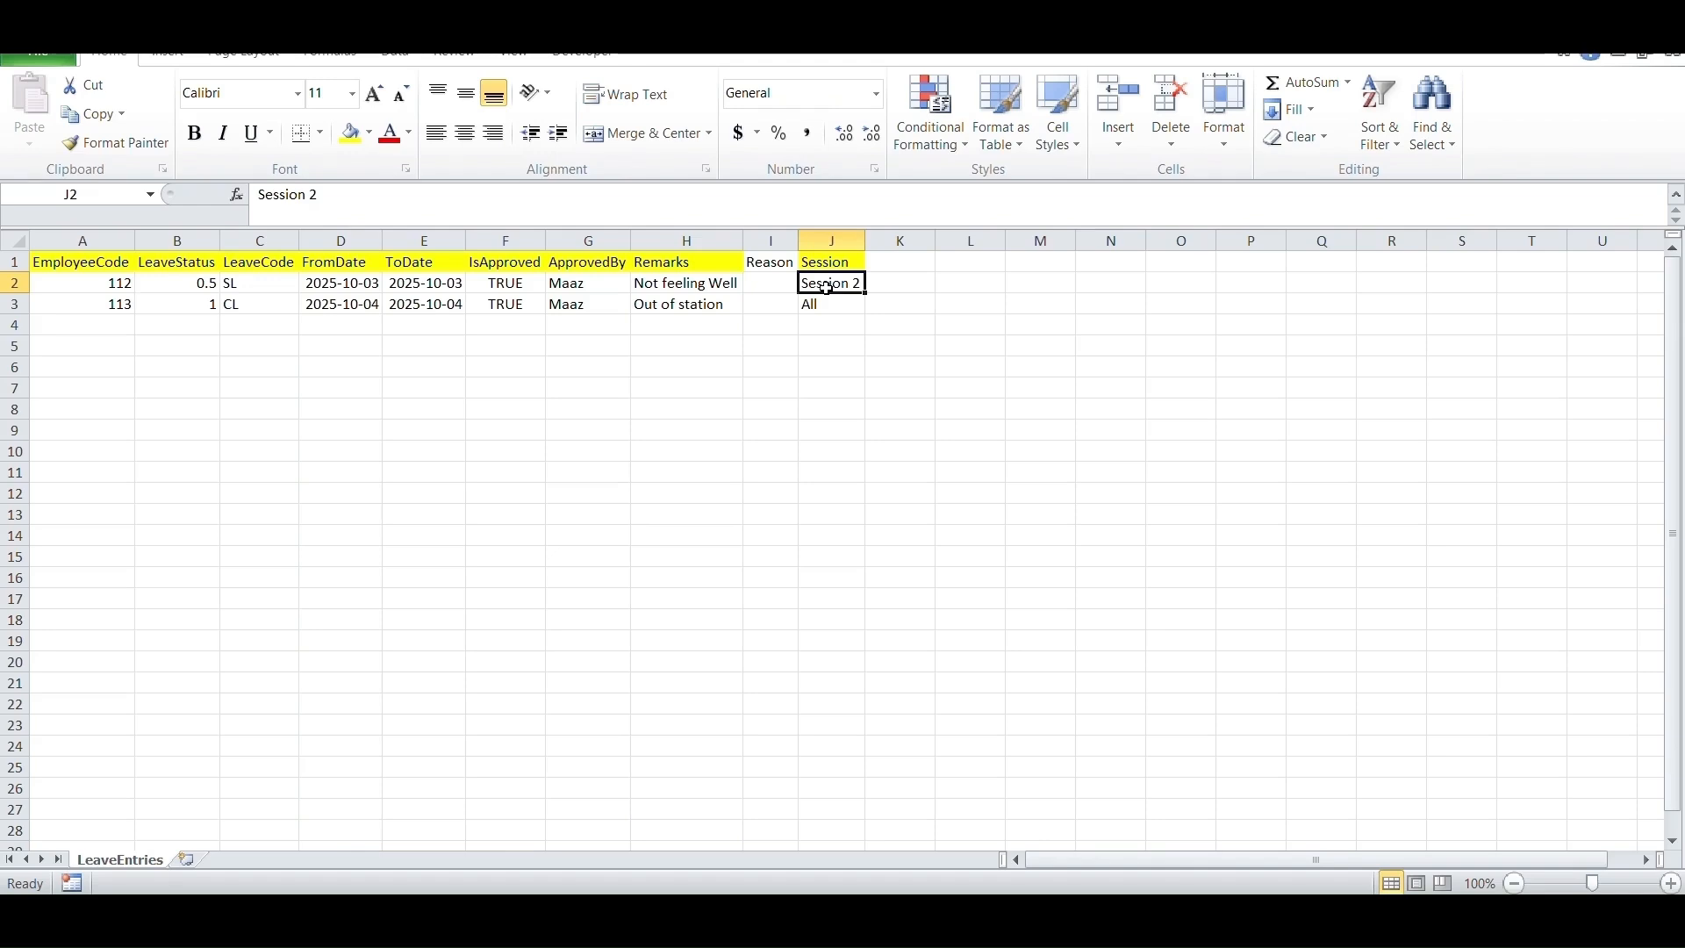
left_click_drag(810, 406, 794, 407)
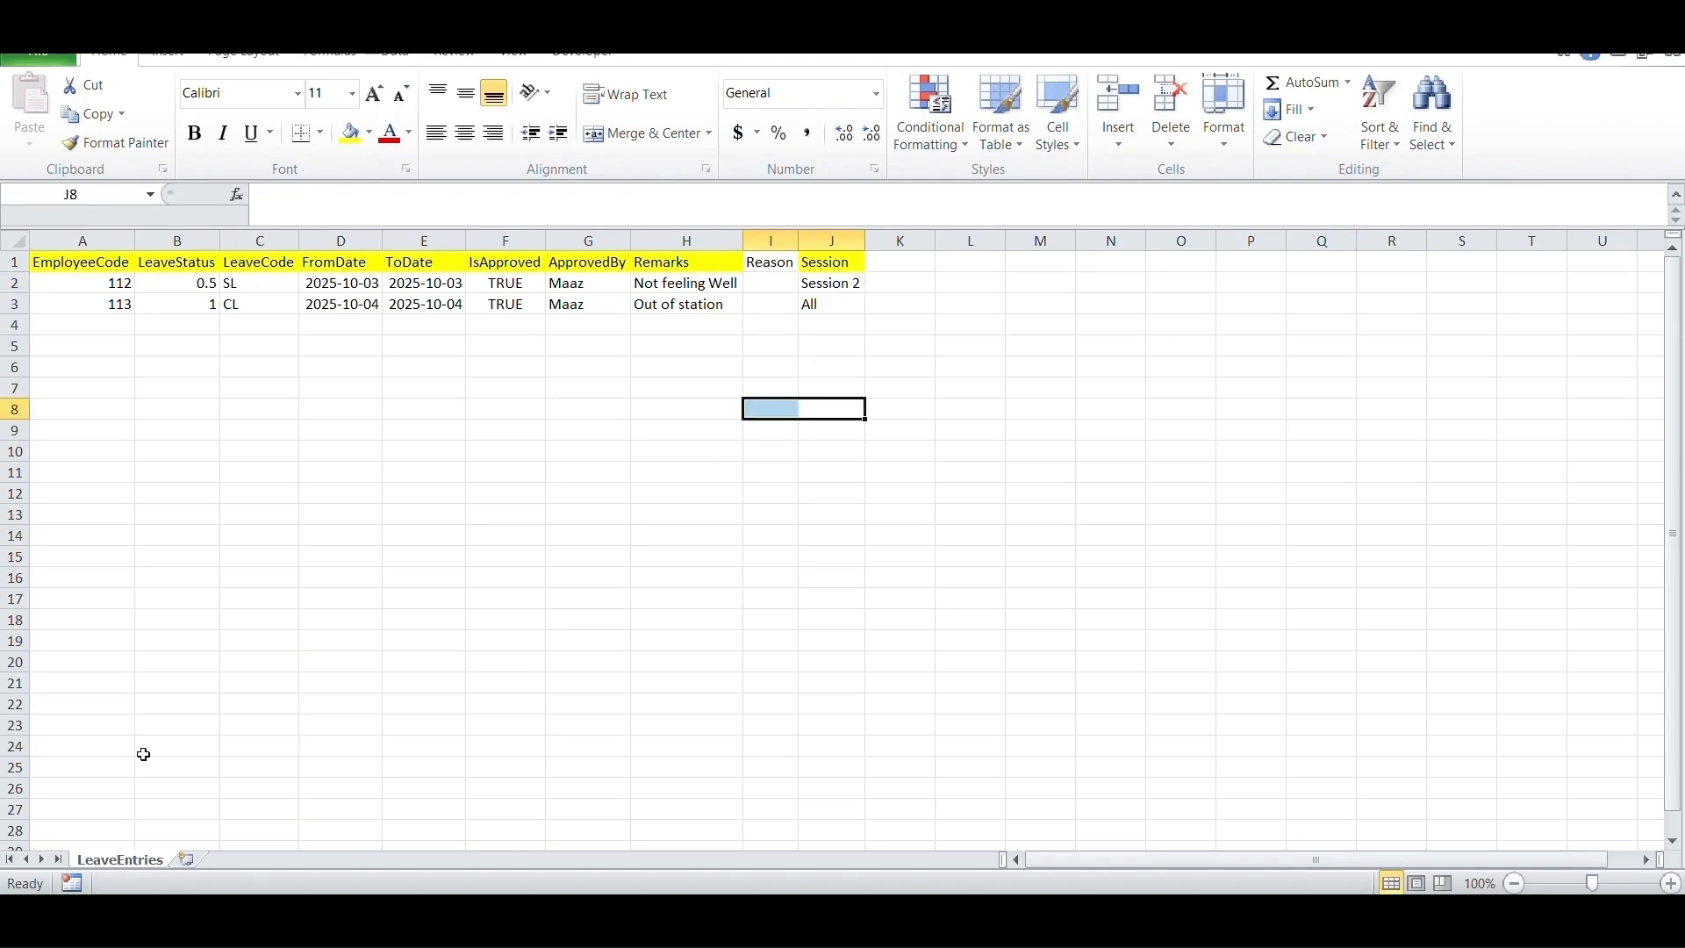
left_click(566, 598)
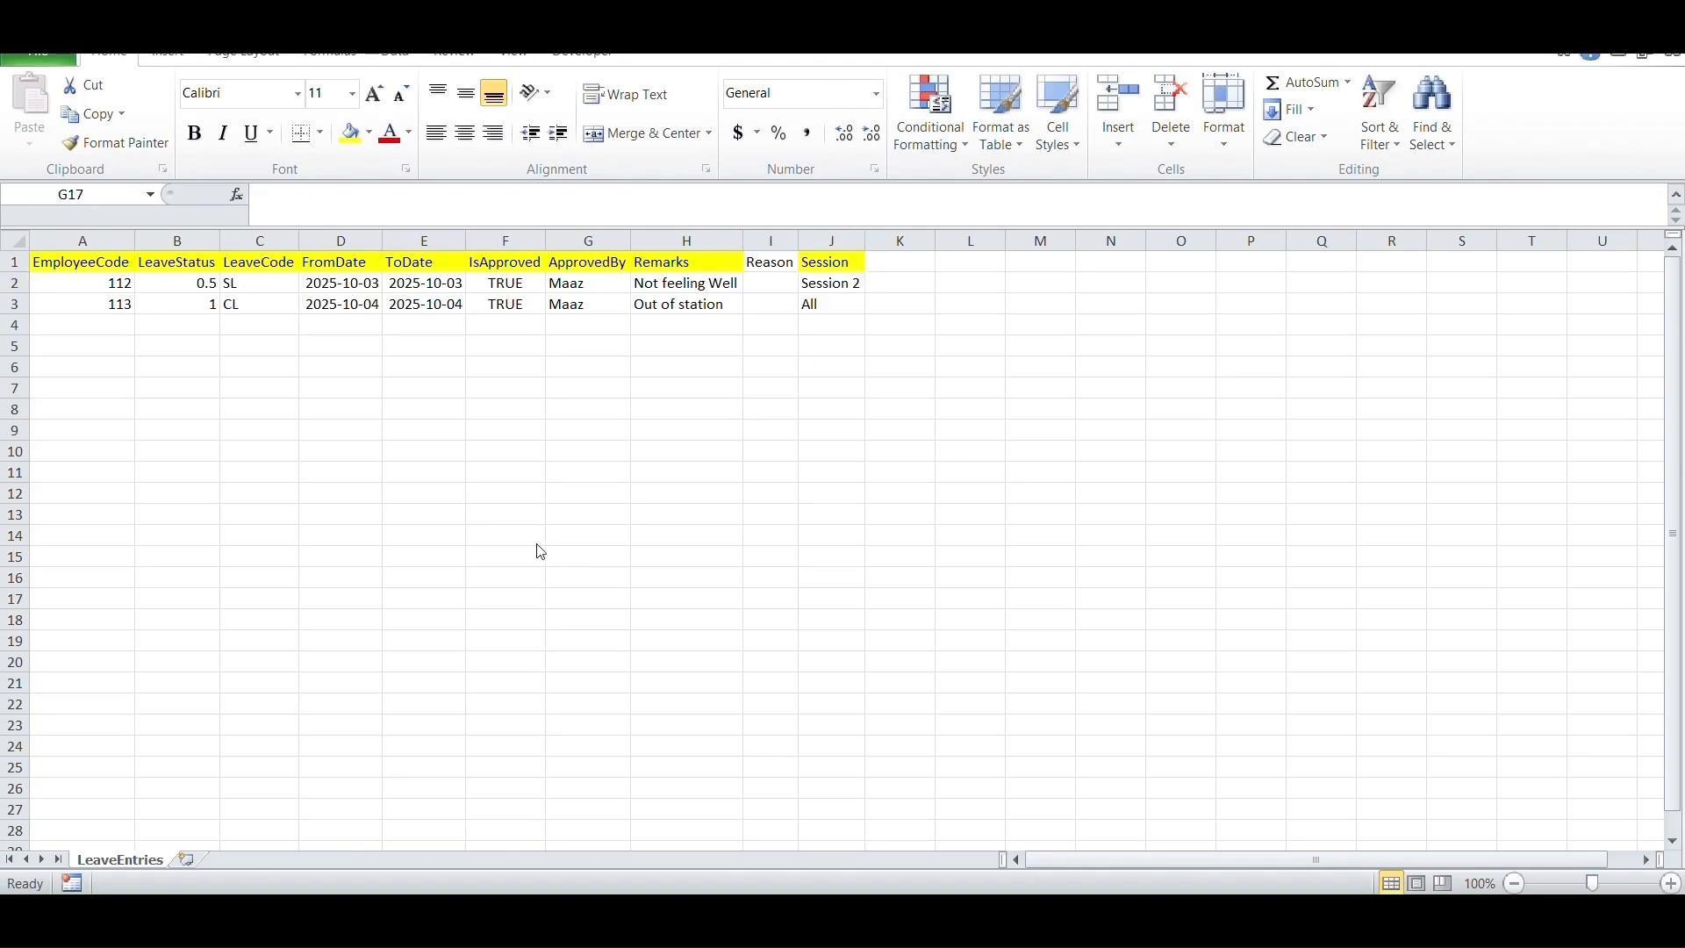
Switch to SmartOffice in the browser, choose LeaveEntries.csv from Downloads and import it as employee leave entries.
left_click(807, 918)
left_click(426, 526)
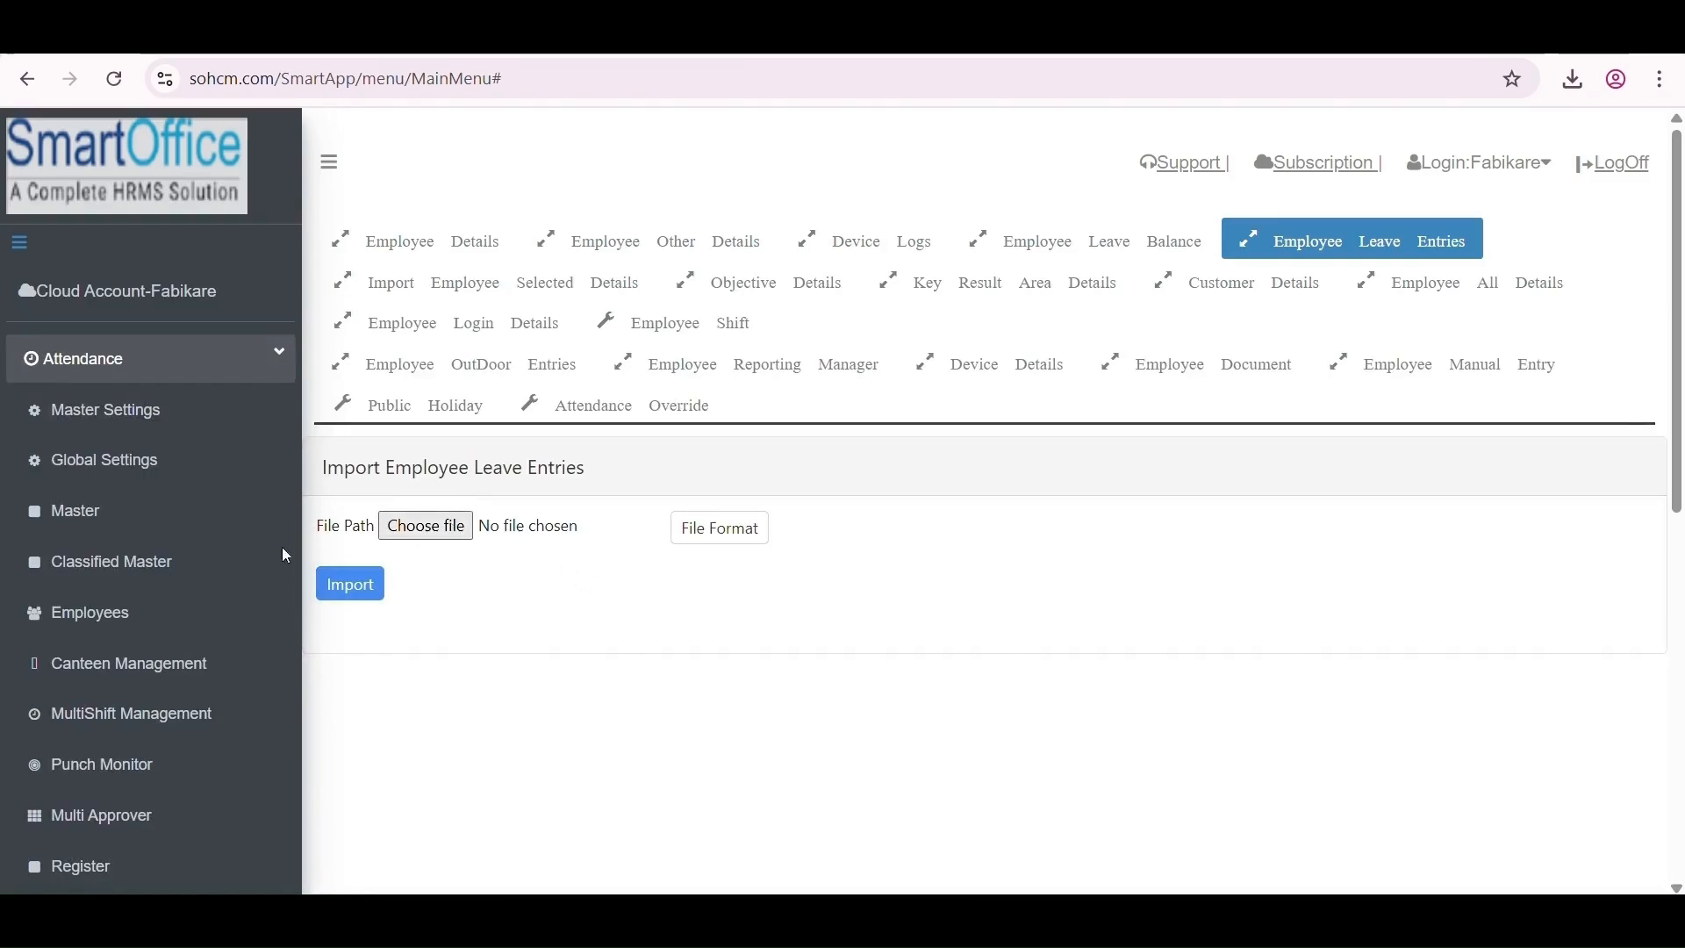
left_click(345, 183)
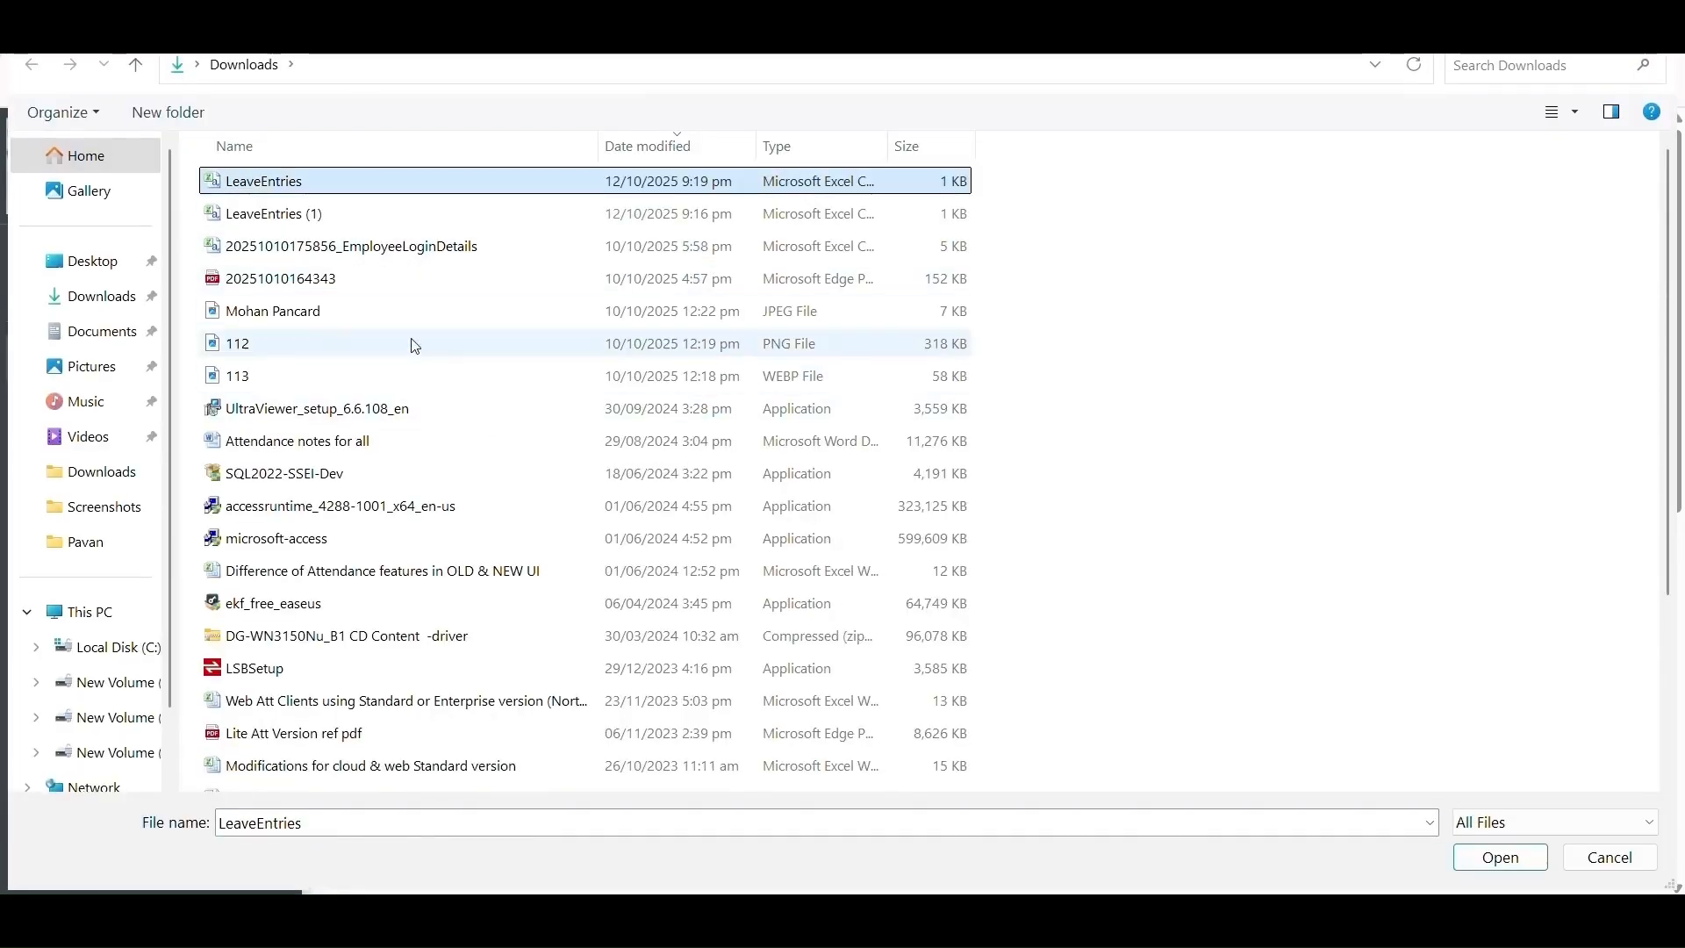
double_click(343, 189)
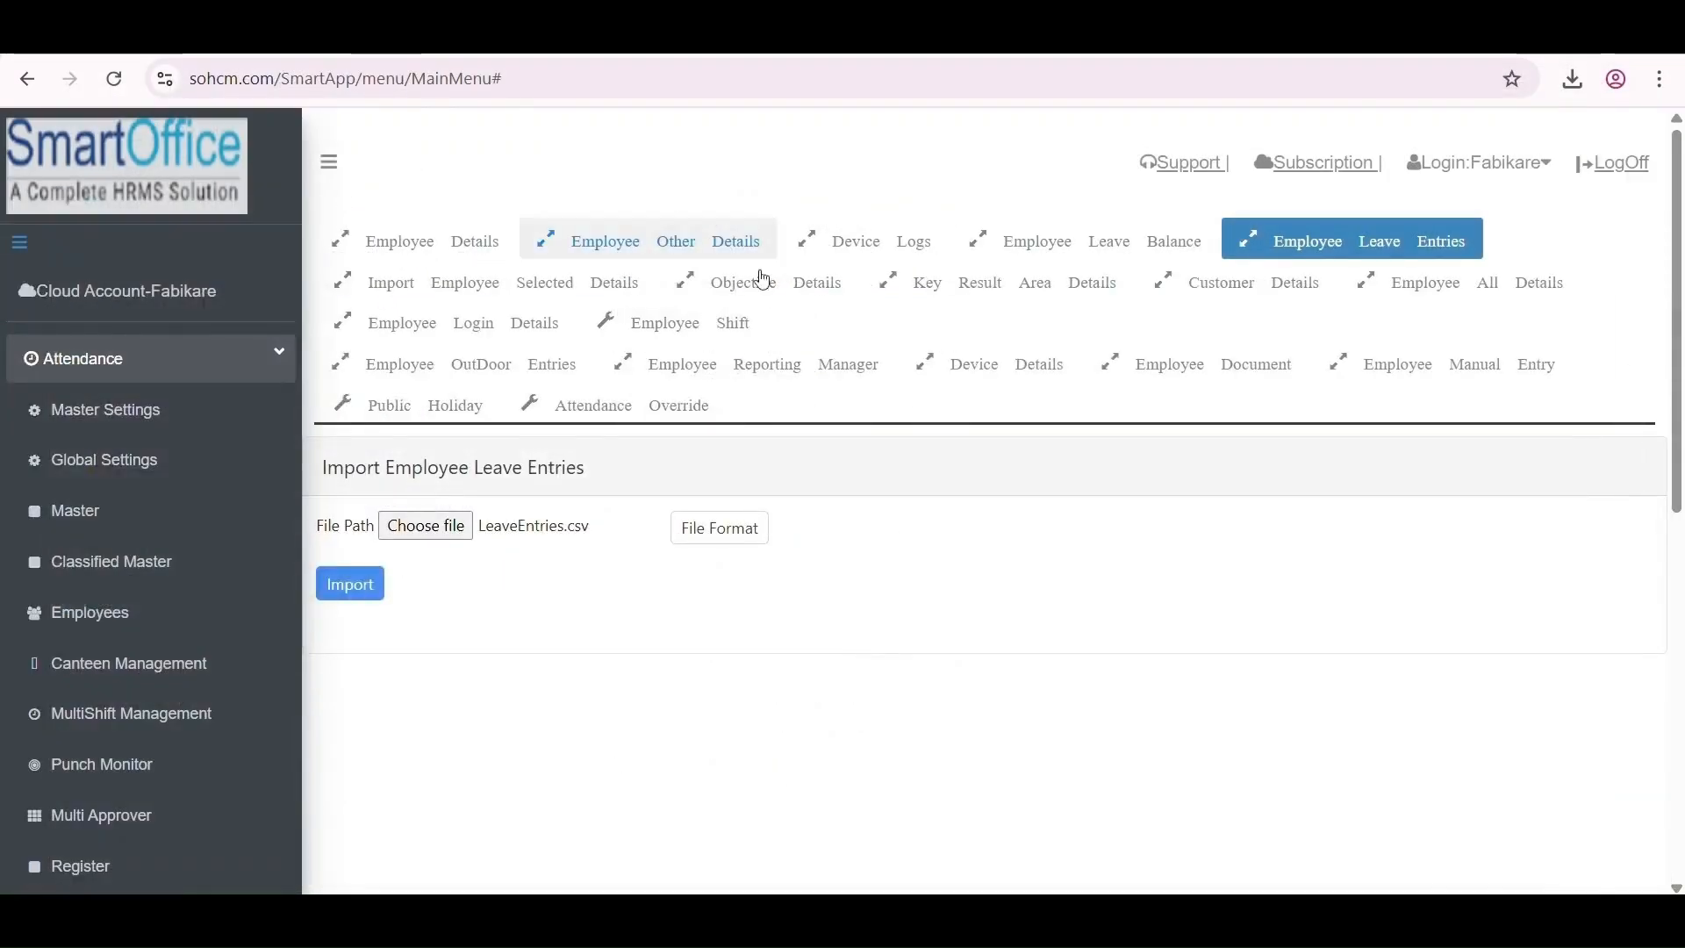
left_click(366, 594)
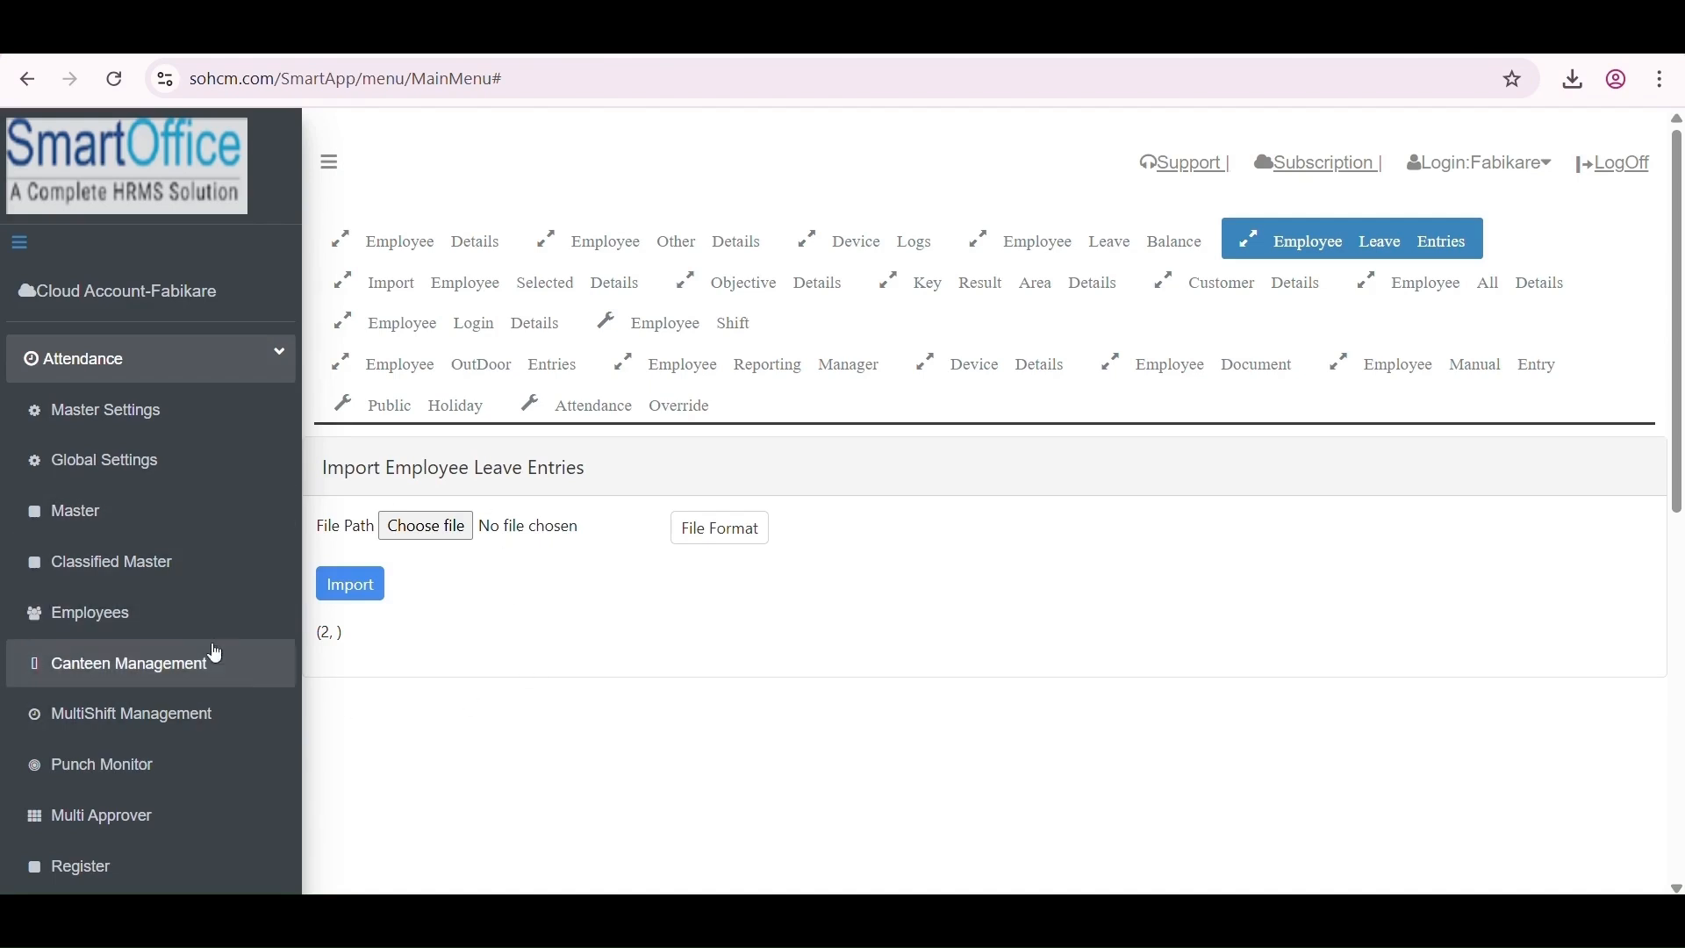
Open the Leave Entry list under Leave/Out Door Entries and filter it by employee code 112.
scroll(214, 764, "down", 3)
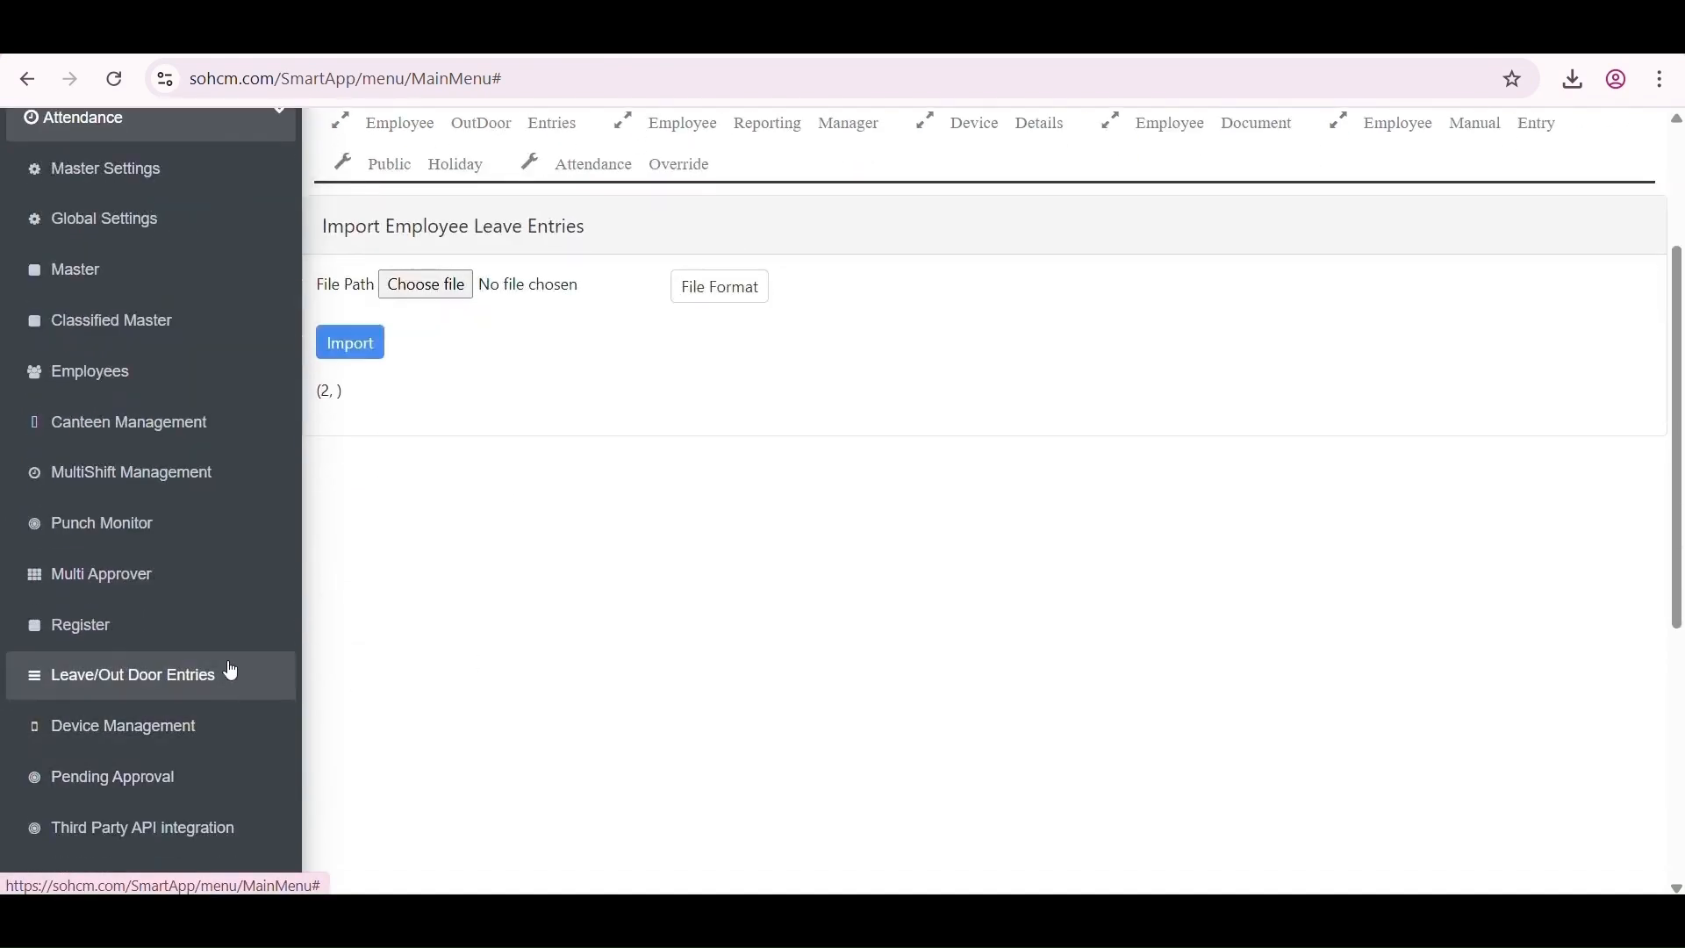
left_click(220, 686)
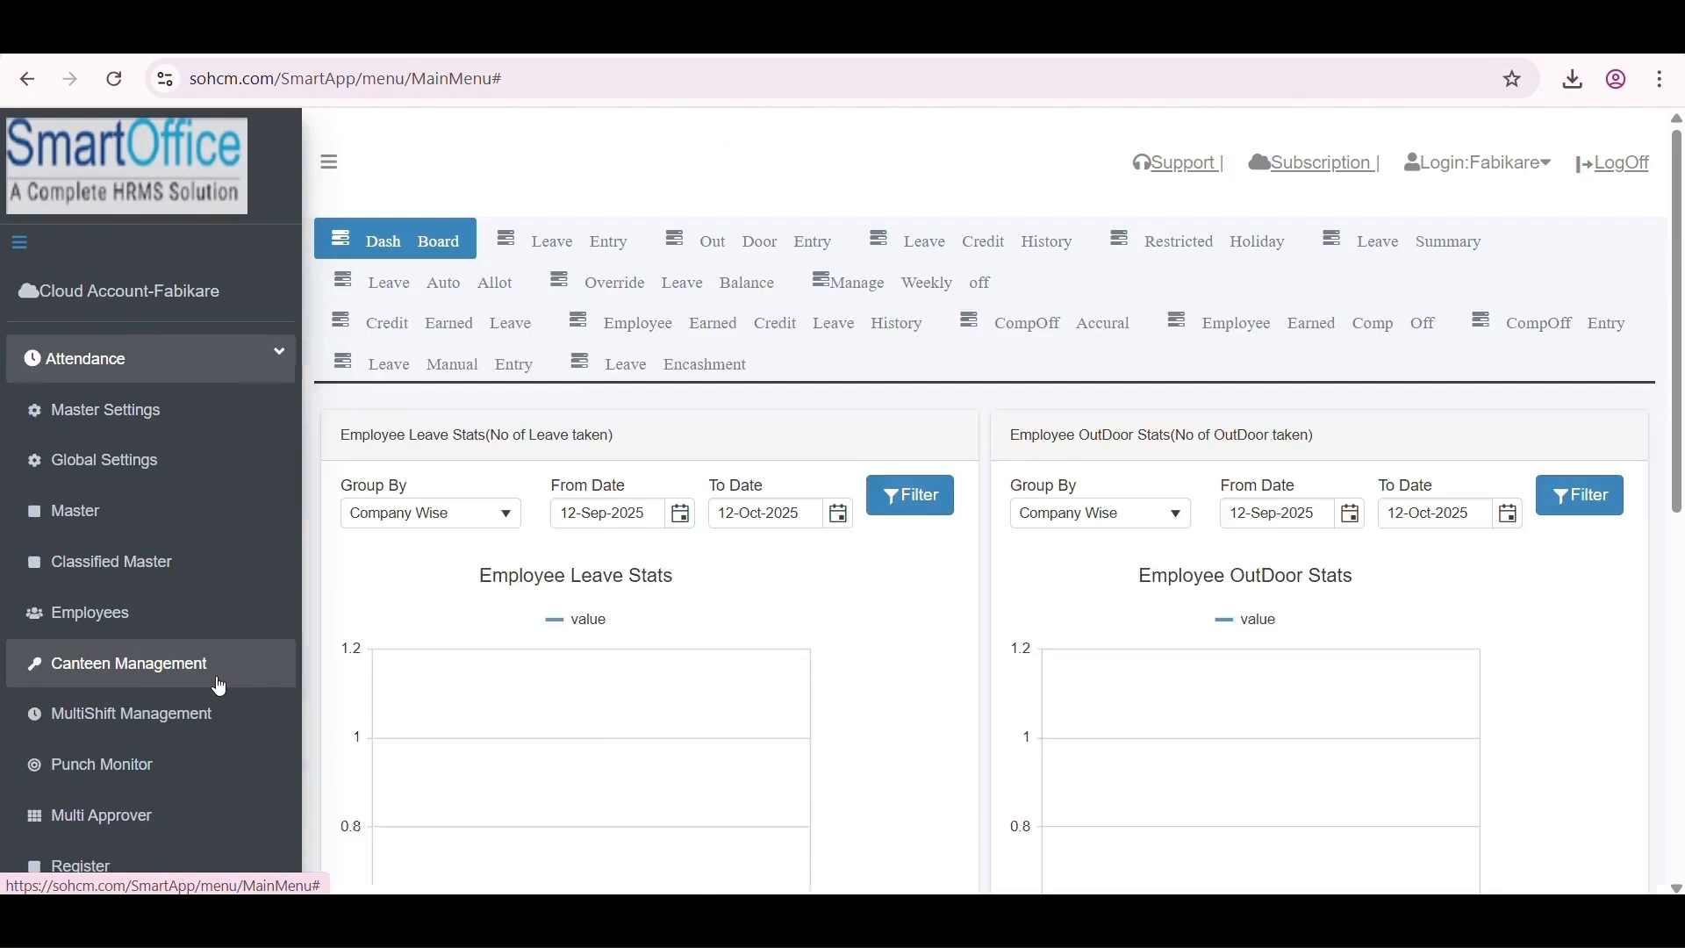
left_click(556, 246)
scroll(733, 581, "down", 3)
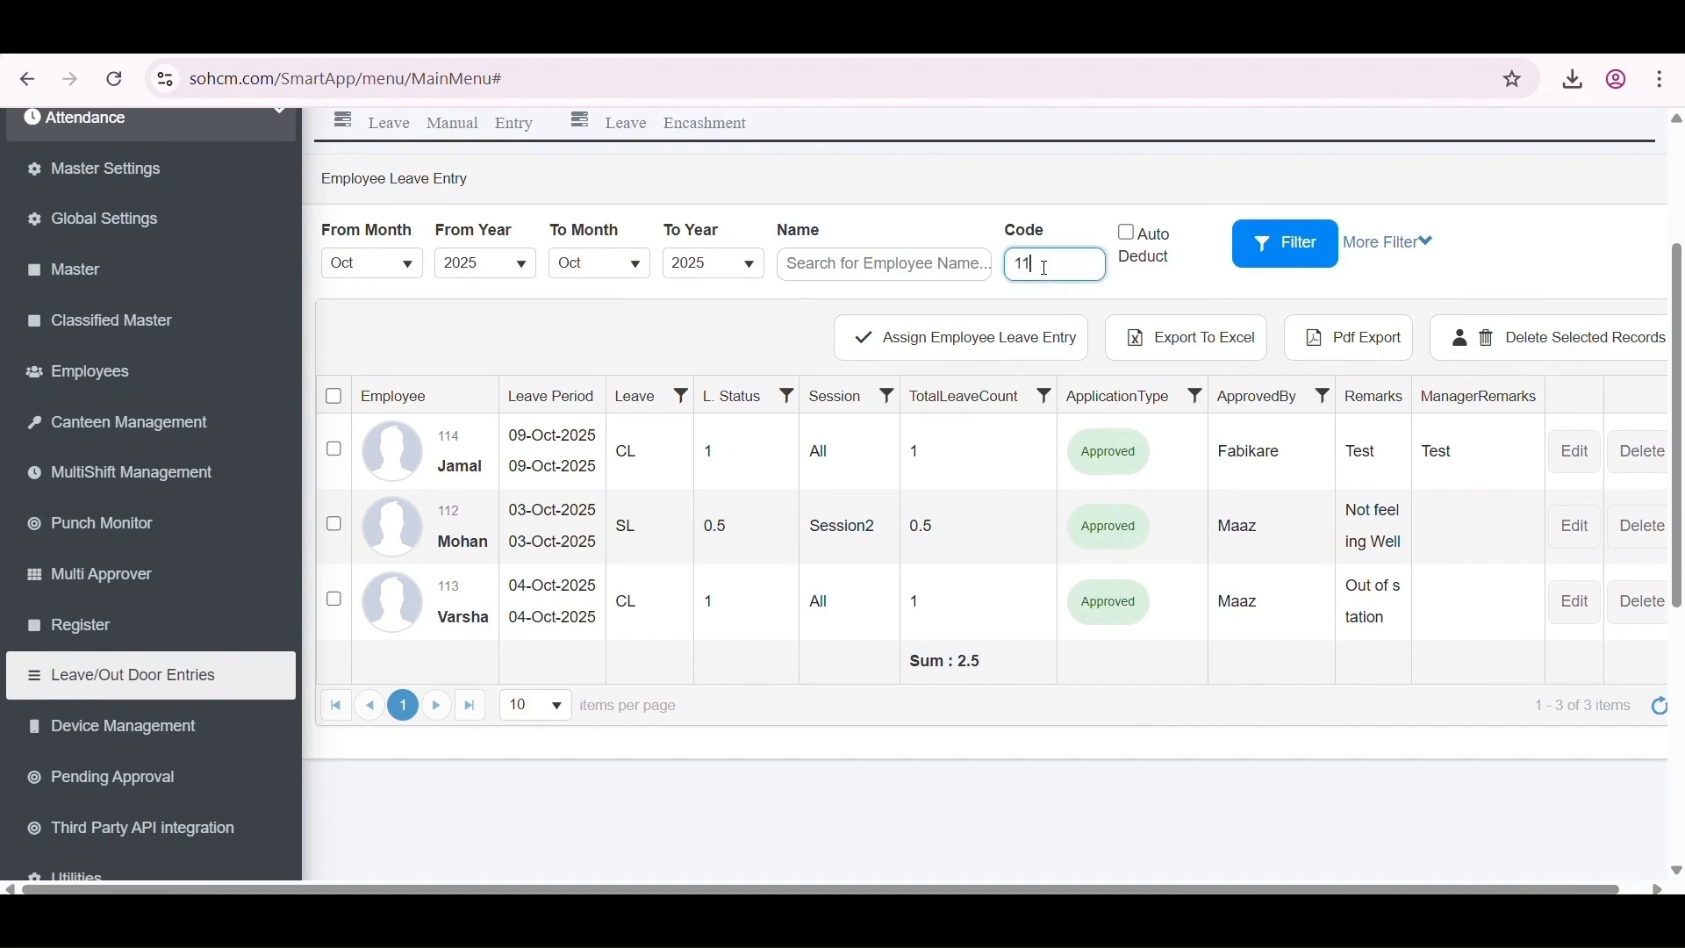
left_click(1286, 250)
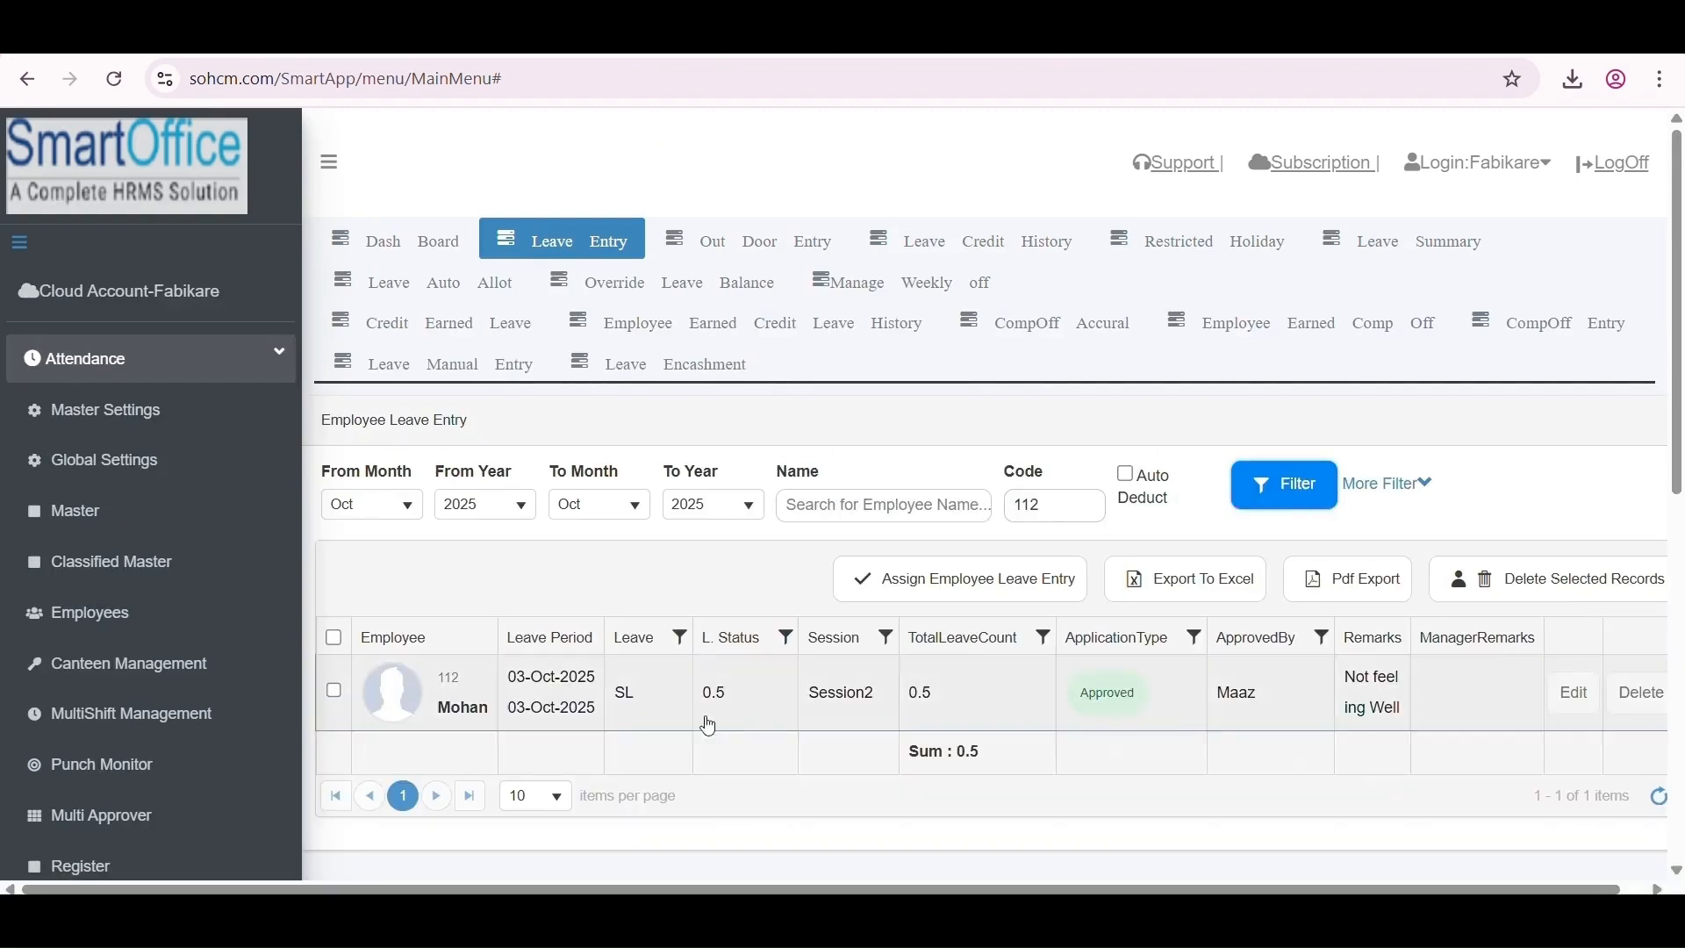
Clear the employee code filter and list the October 2025 leave entries of all employees.
scroll(700, 715, "down", 3)
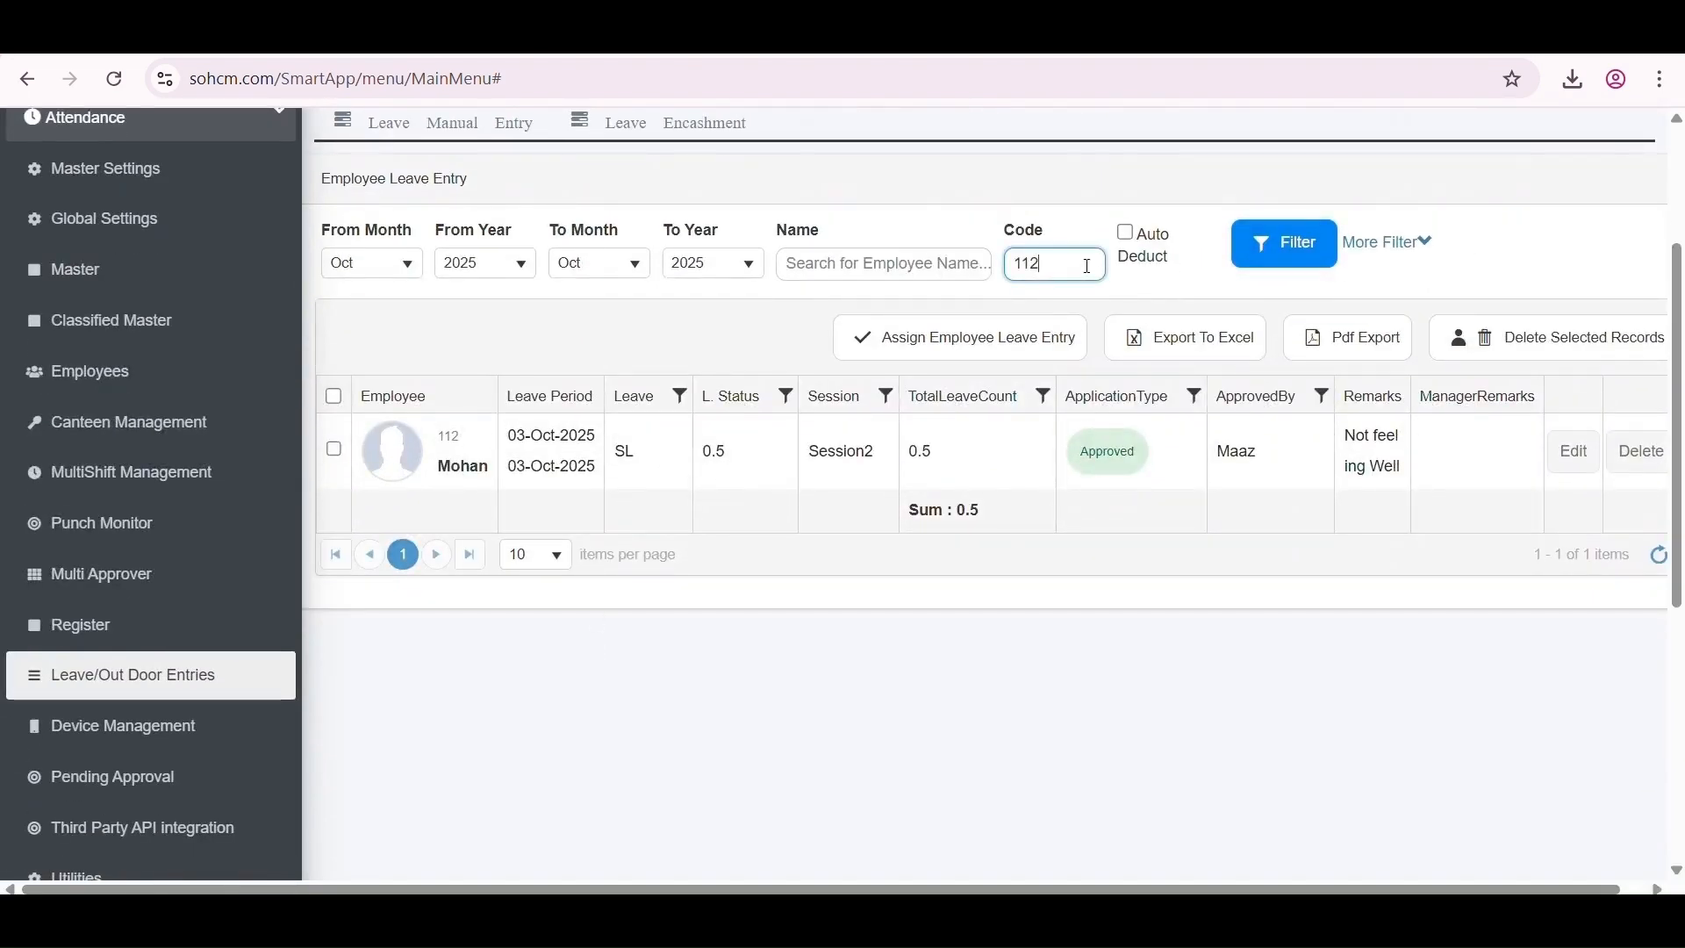
key("BackSpace")
key("BackSpace")
left_click(1286, 244)
scroll(503, 549, "down", 3)
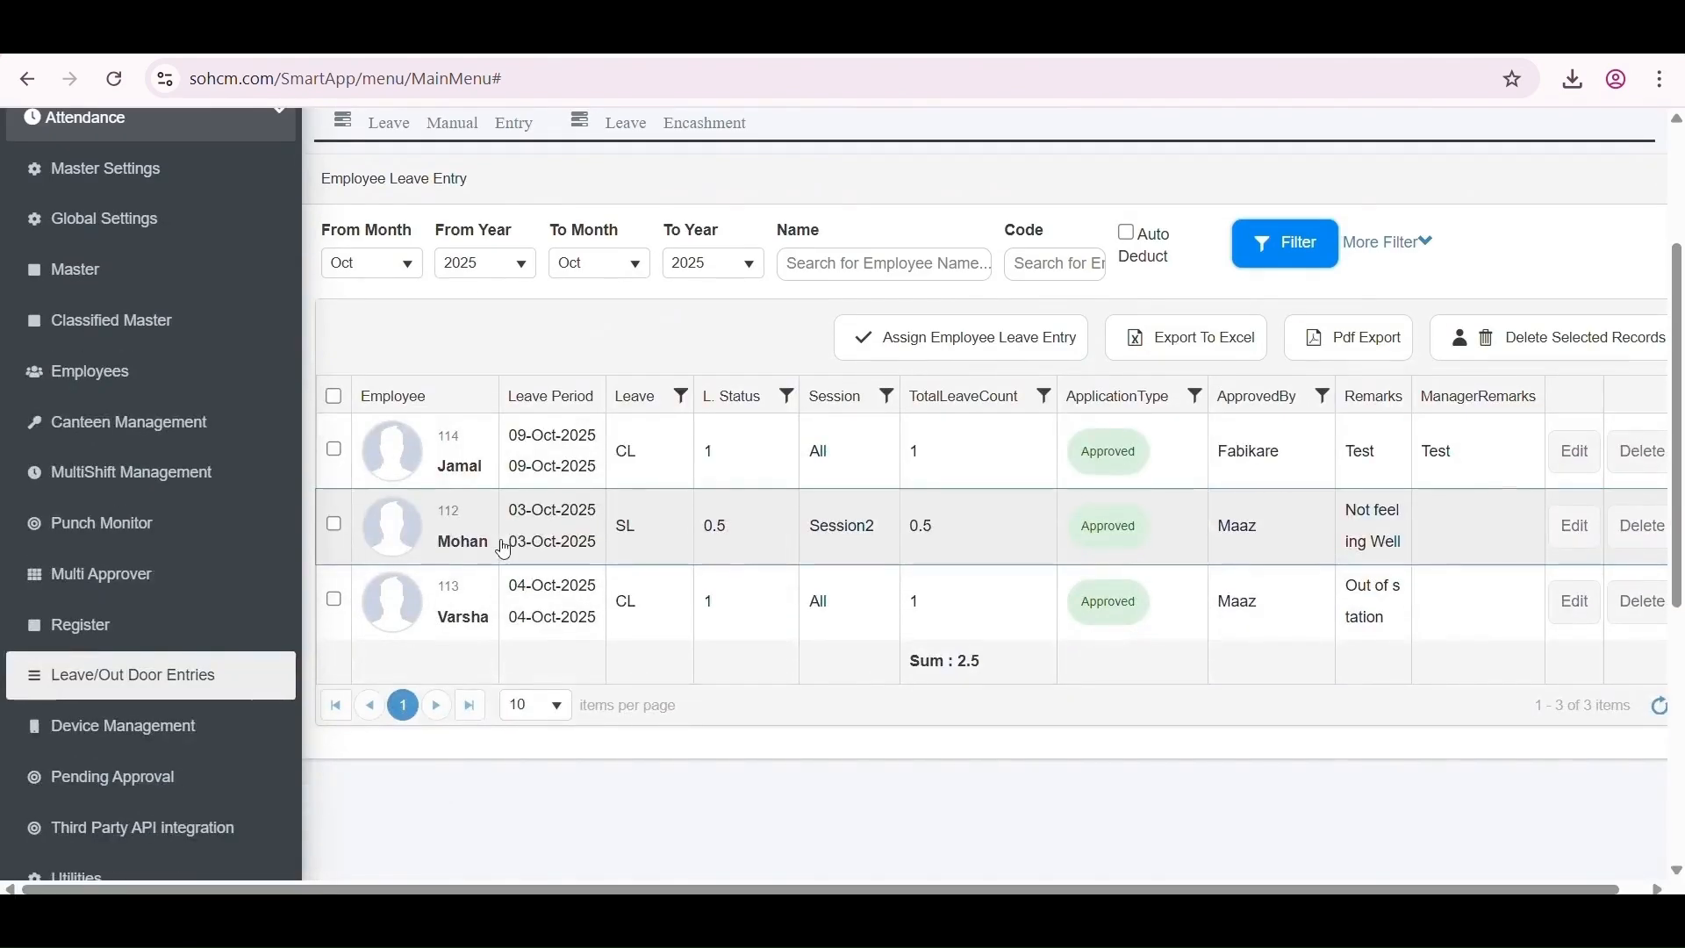